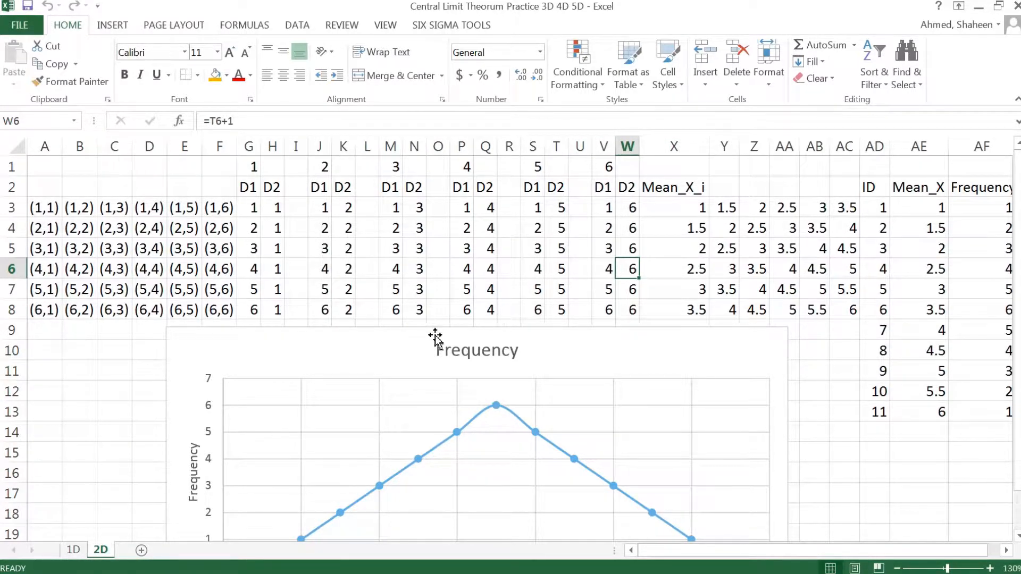
Position the Frequency chart just below row 8 on the 2D sheet and copy columns G through W
drag(426, 335, 438, 310)
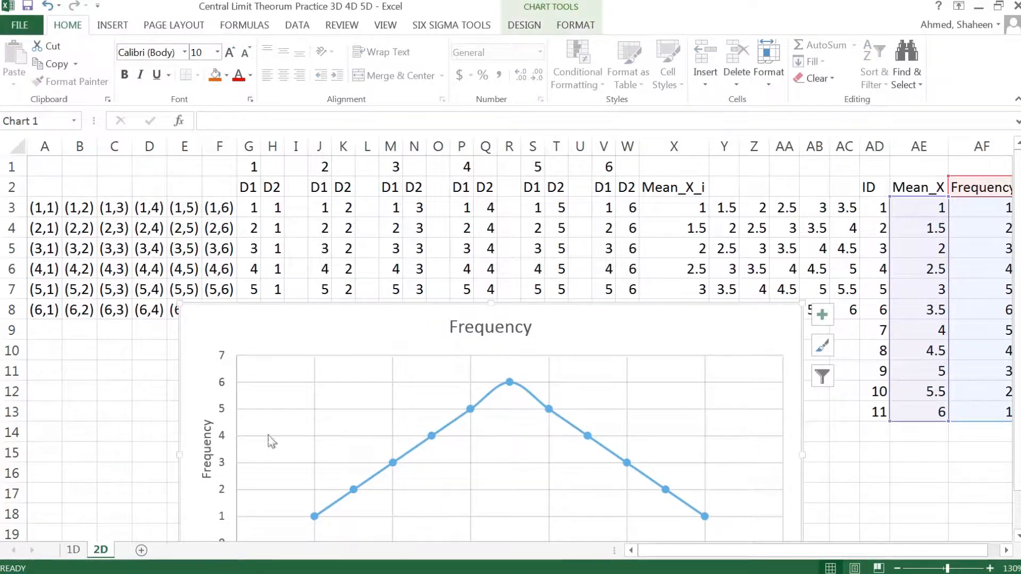
drag(350, 315, 339, 343)
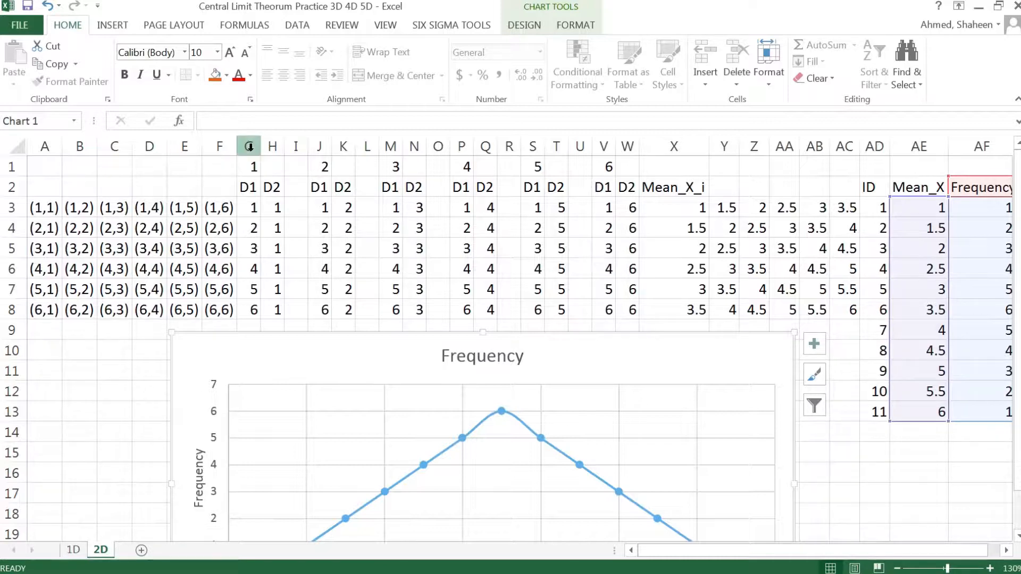
drag(248, 146, 618, 137)
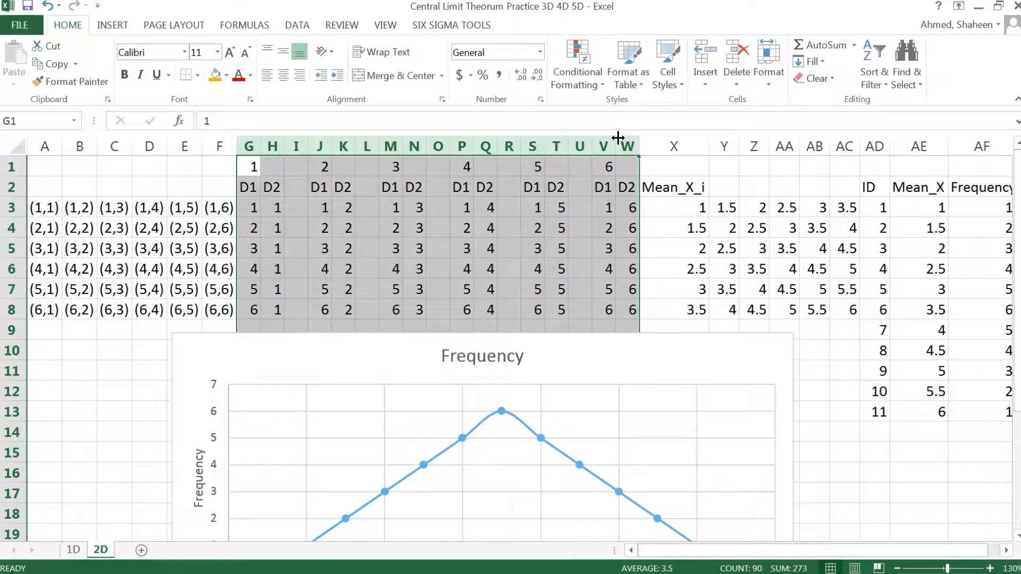
key(ctrl+c)
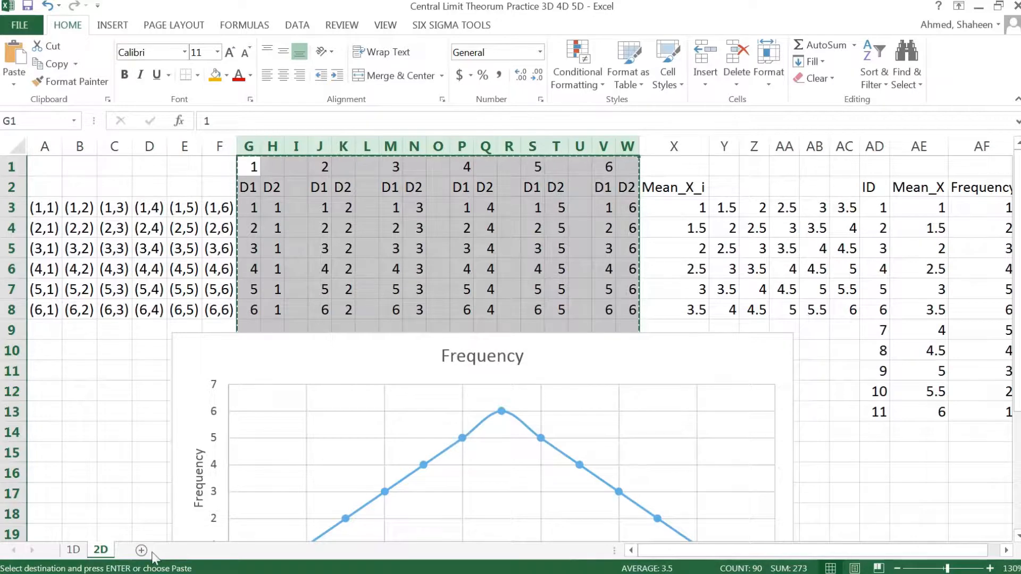
Add a new sheet named 3D and paste the copied dice columns starting at A1
click(141, 551)
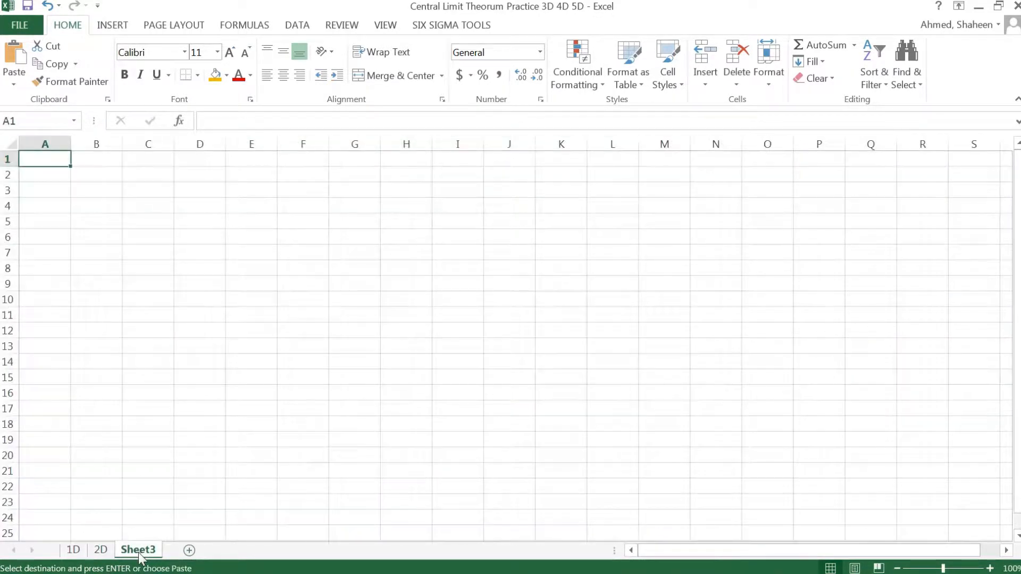
double_click(139, 551)
text(3D)
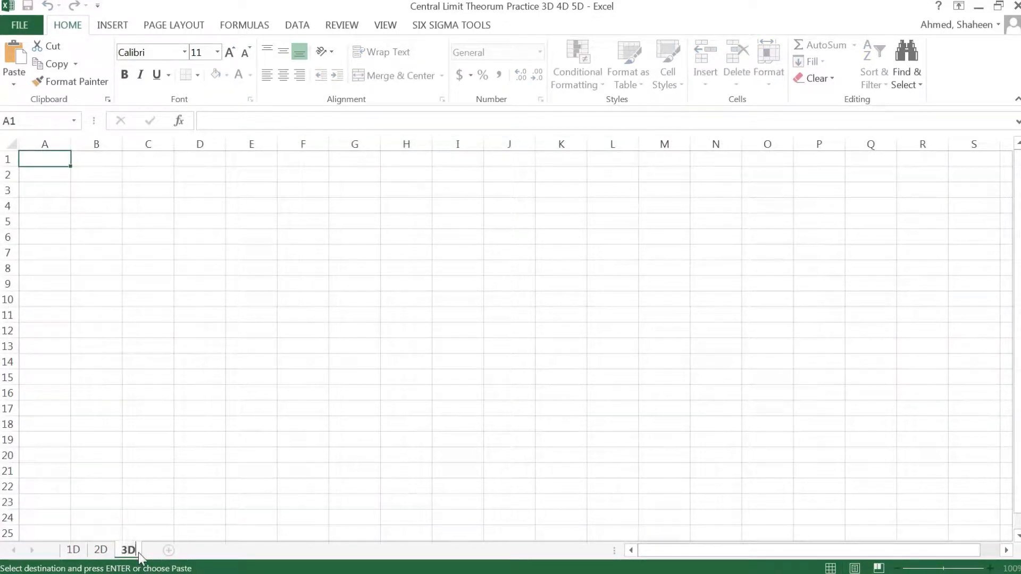
key(Return)
key(ctrl+v)
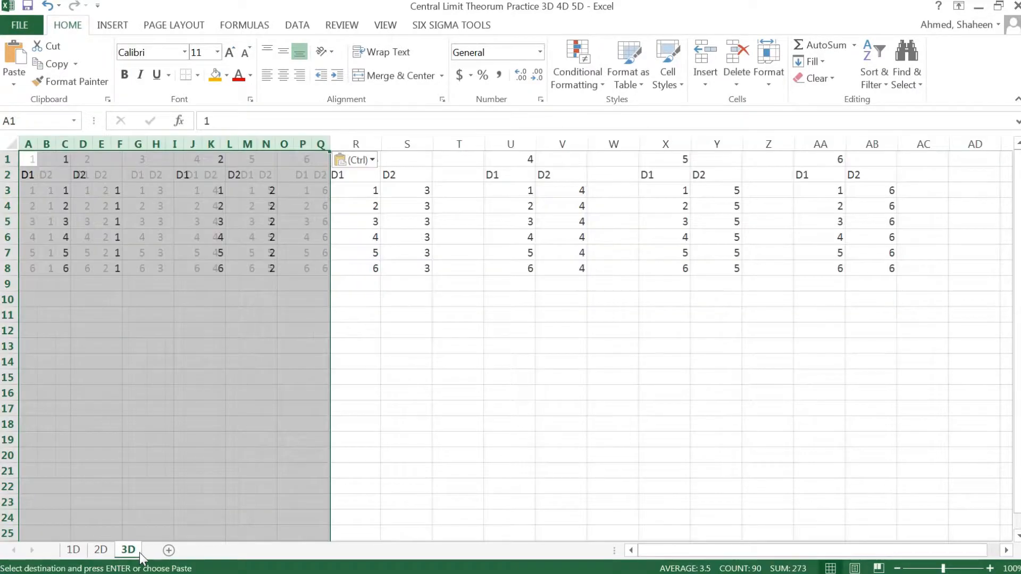
Compare the Frequency chart on the 2D sheet with the Probability chart on the 1D sheet
click(99, 557)
scroll(337, 364, down, 2)
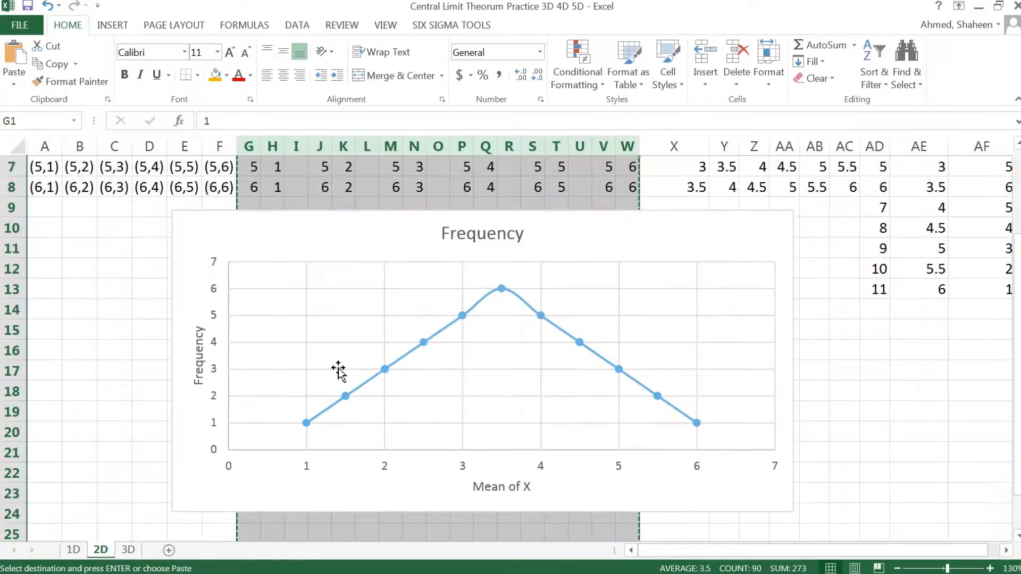
click(73, 550)
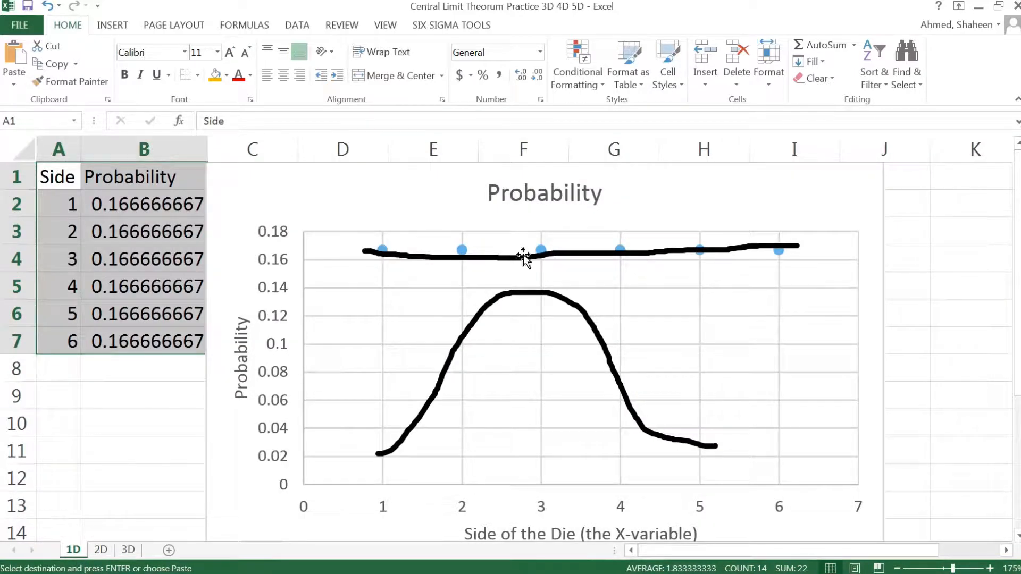
click(100, 551)
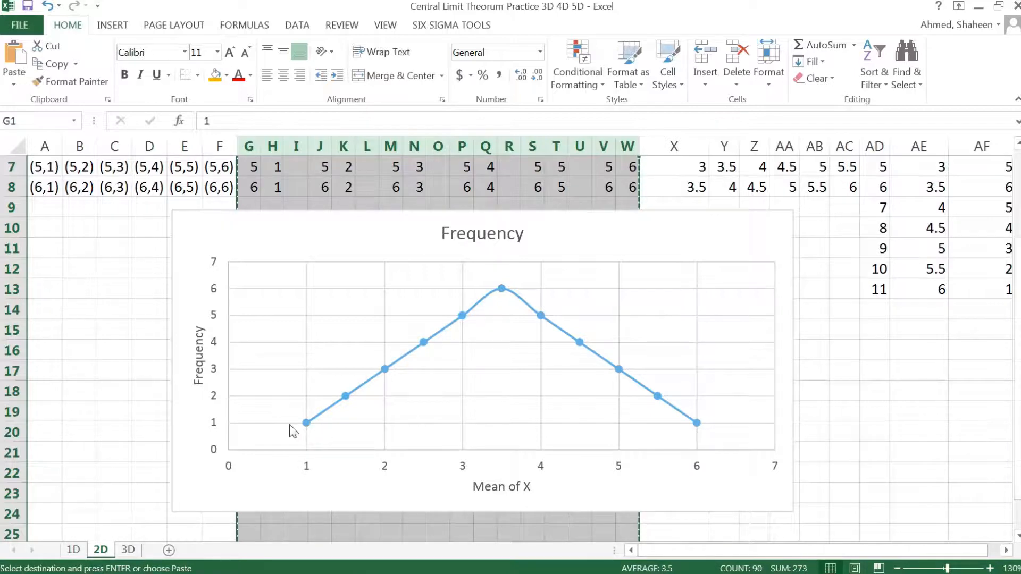
Enter the header D3 in cell C2 of the 3D sheet for the third die
click(128, 550)
key(ctrl+v)
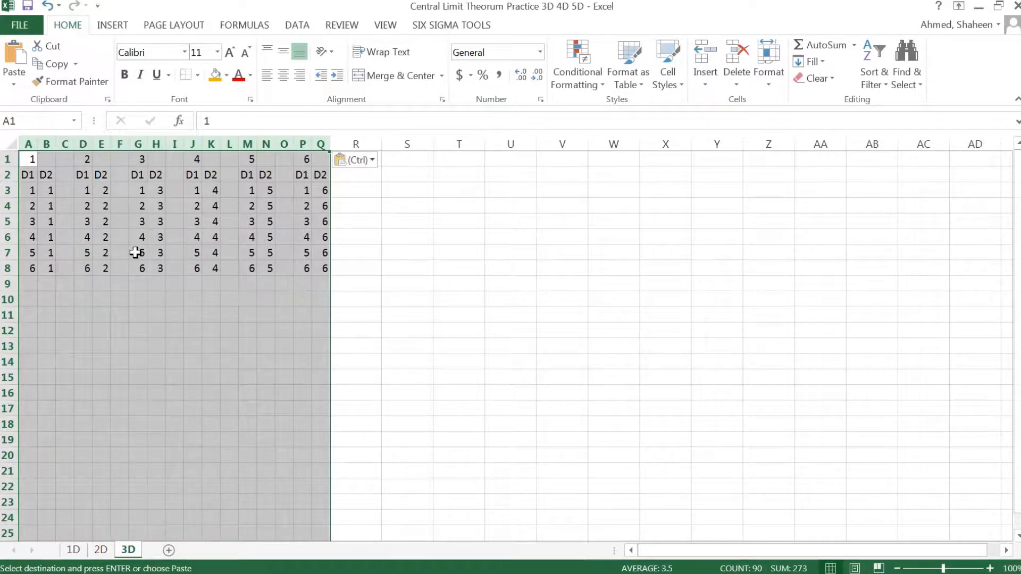
click(59, 175)
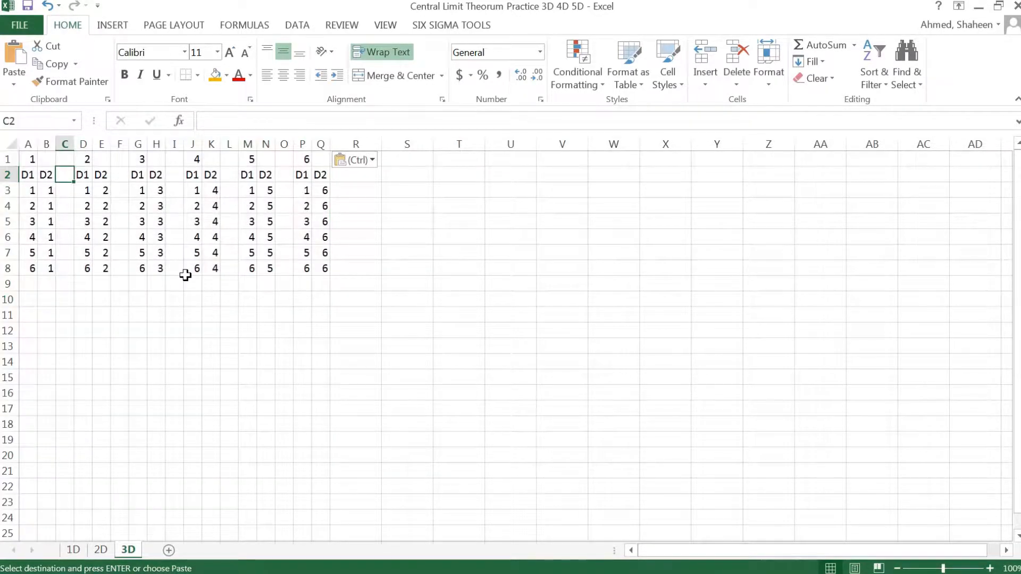
text(D3)
key(Return)
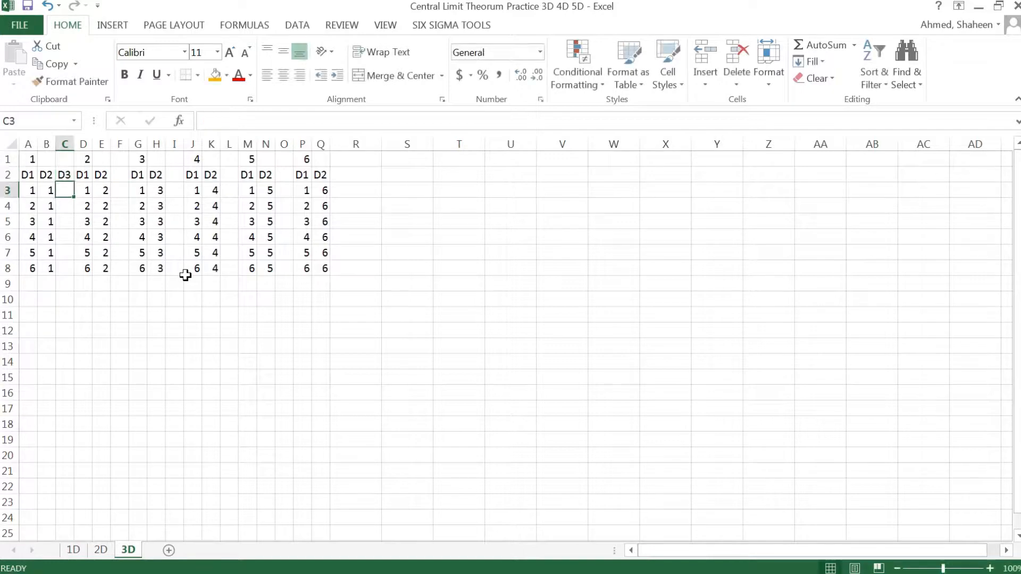
Copy the D3 header from C2 into F2 and I2 for the second and third dice groups
click(64, 174)
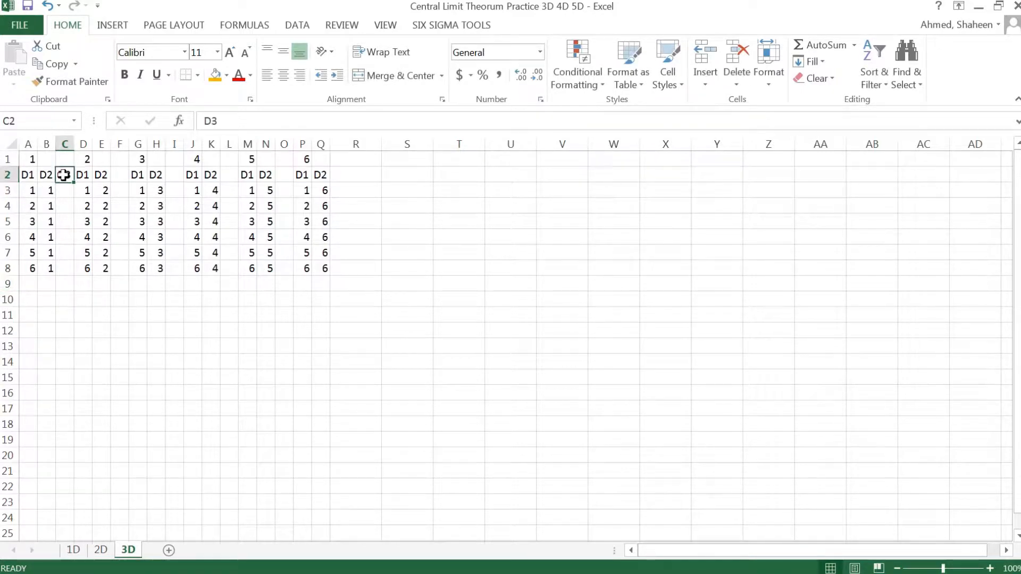
key(ctrl+c)
key(Right)
key(Right)
key(Right)
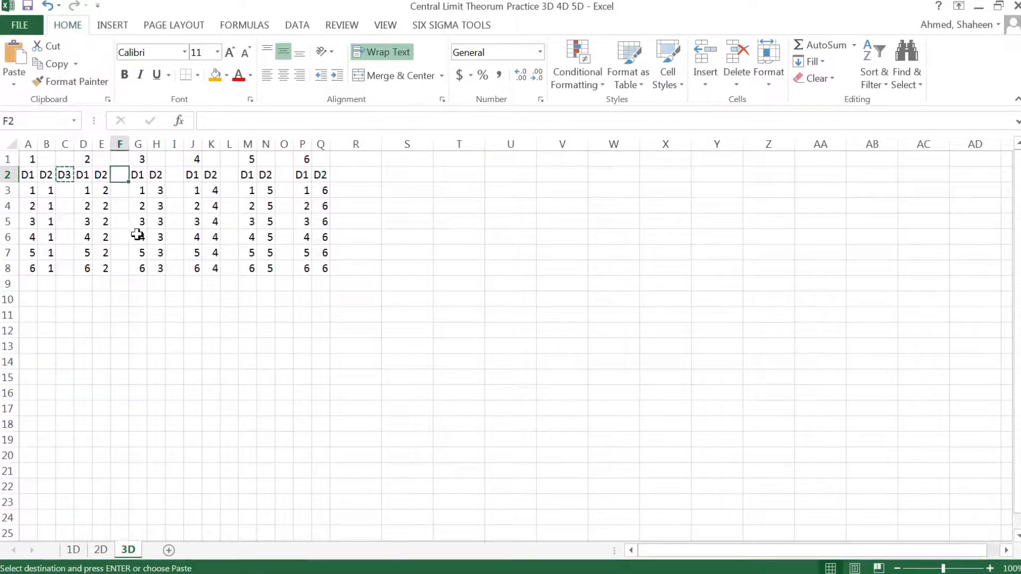
key(ctrl+v)
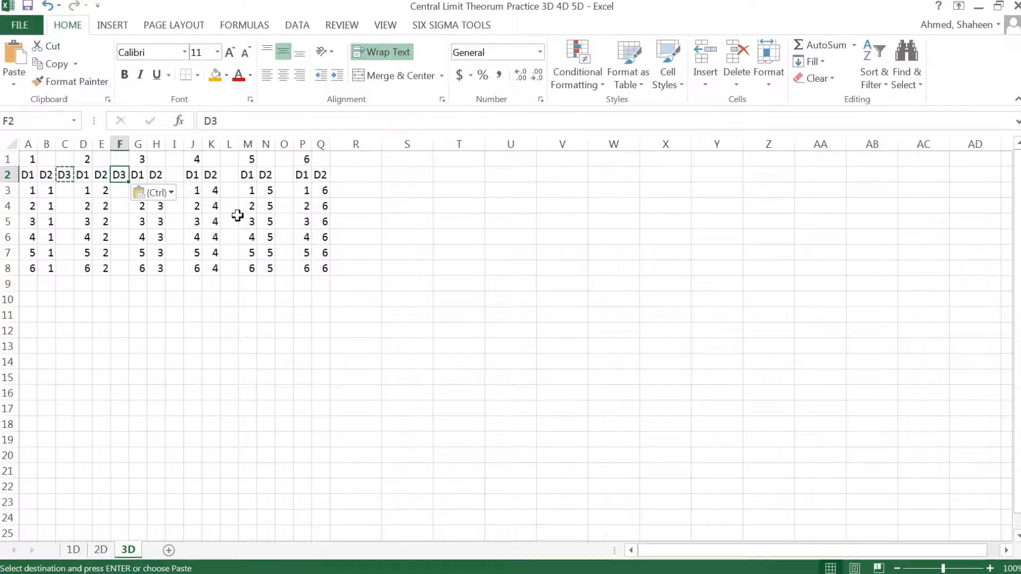
click(177, 176)
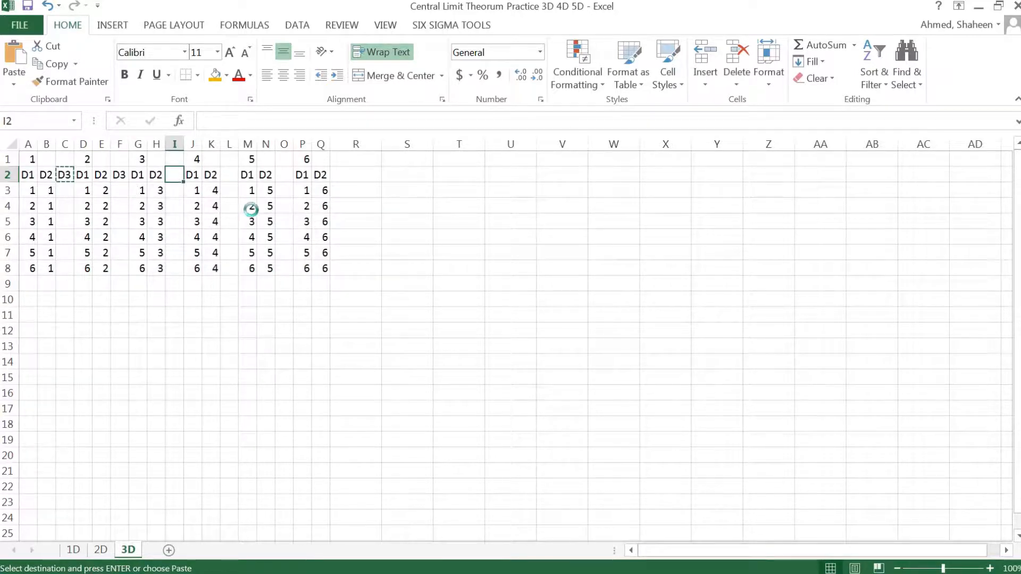
key(ctrl+v)
Paste the D3 header into L2, O2 and R2, and fit column R's width to its content
key(Right)
key(Right)
key(Right)
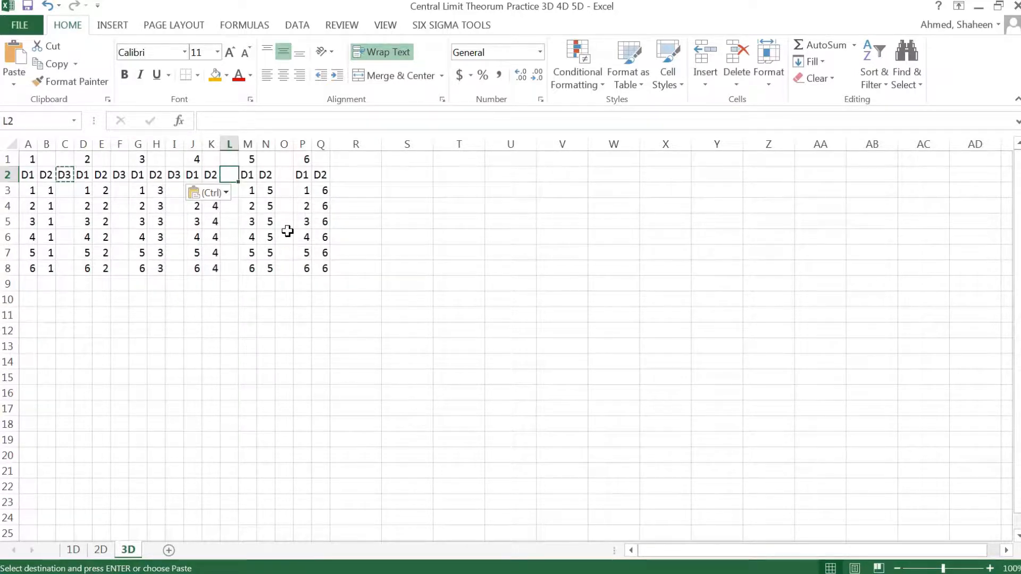
key(ctrl+v)
click(288, 173)
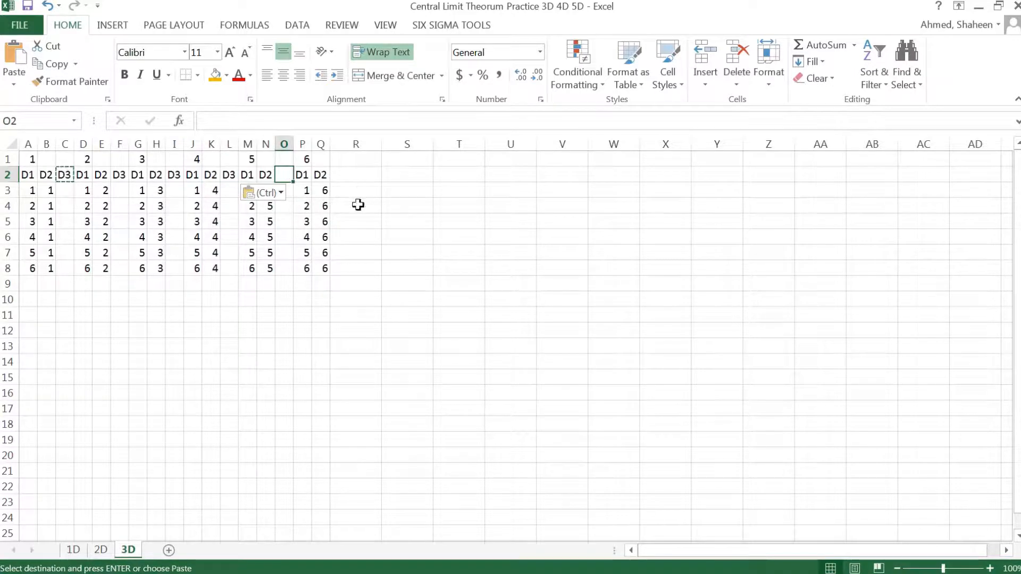
key(ctrl+v)
click(353, 175)
key(ctrl+v)
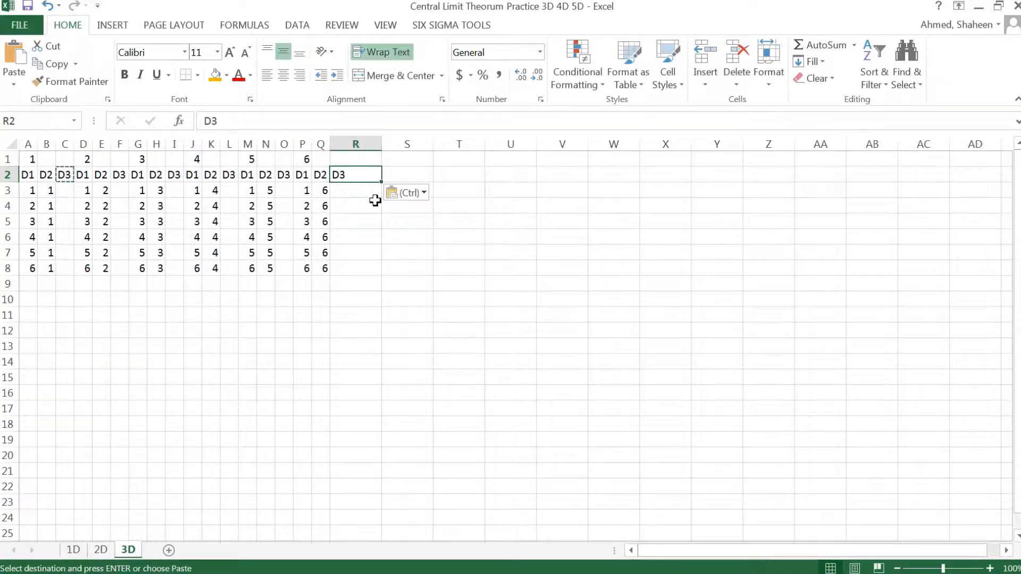
double_click(379, 148)
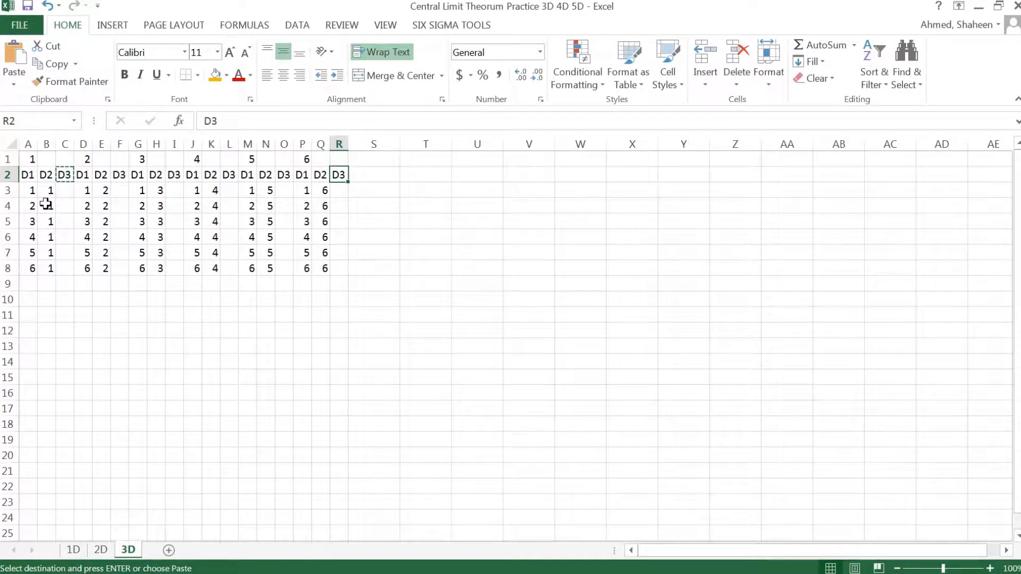
Try moving the dice values in A3:Q8 over by one column to B3:R8
drag(31, 190, 320, 269)
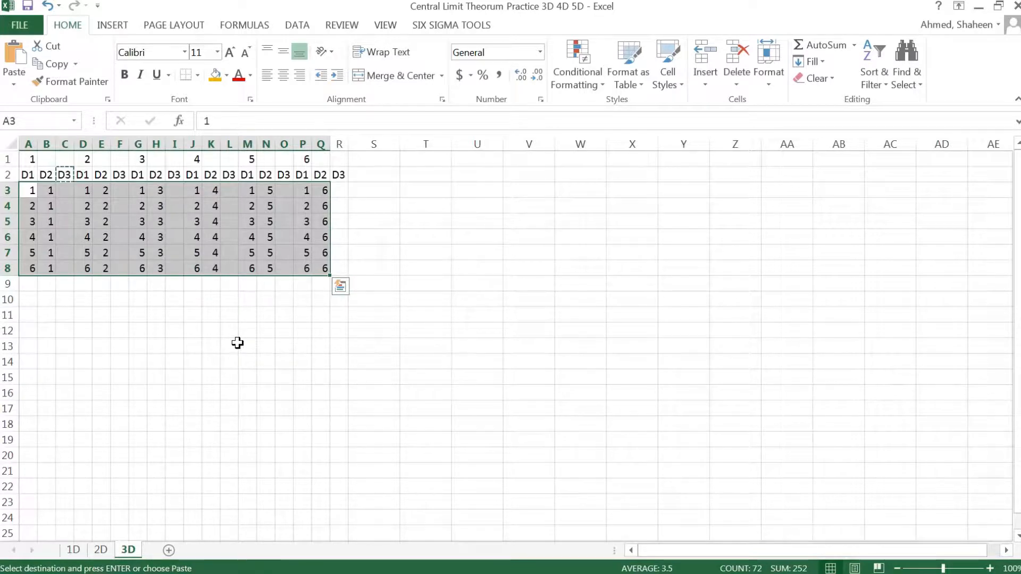
drag(35, 186, 36, 194)
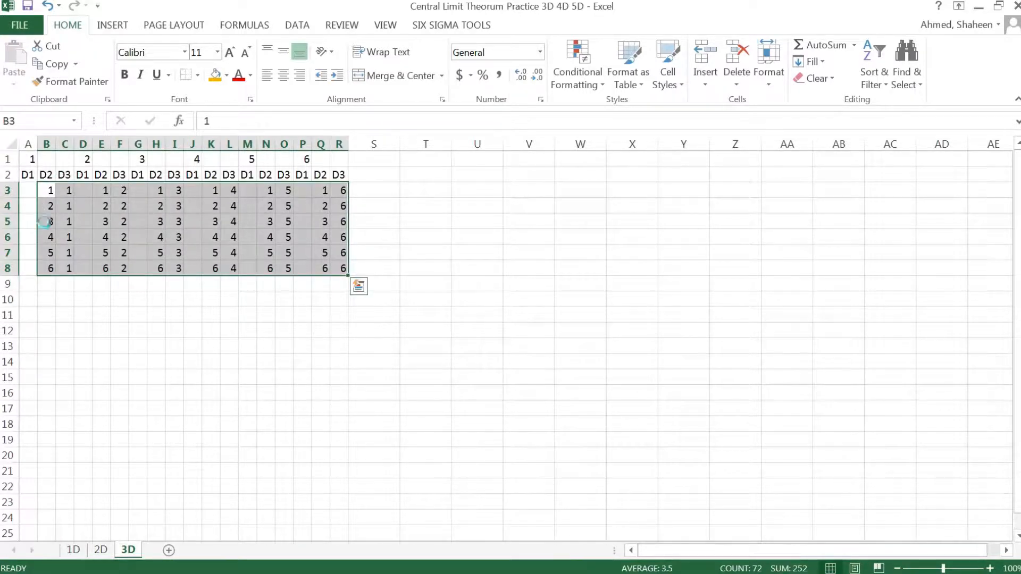
key(ctrl+z)
click(30, 189)
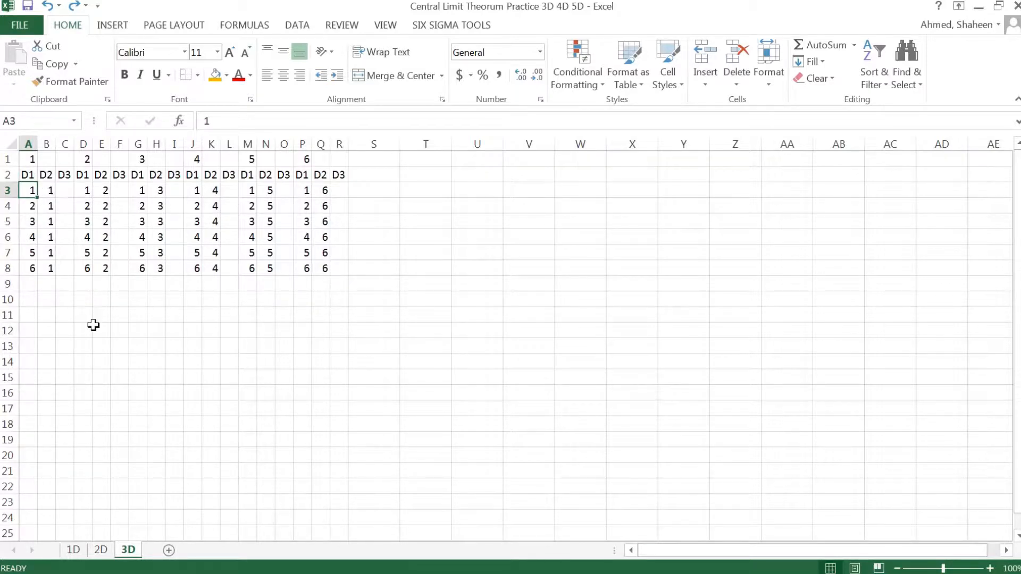
Enter 1 in C3 and fill it down to C8 as the first group's D3 values
click(70, 190)
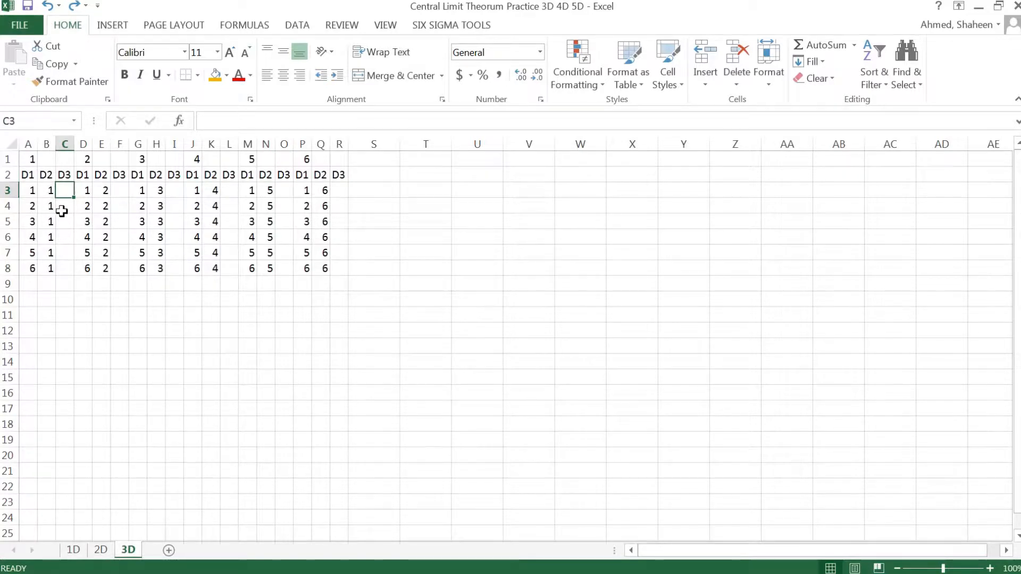
text(1)
key(Return)
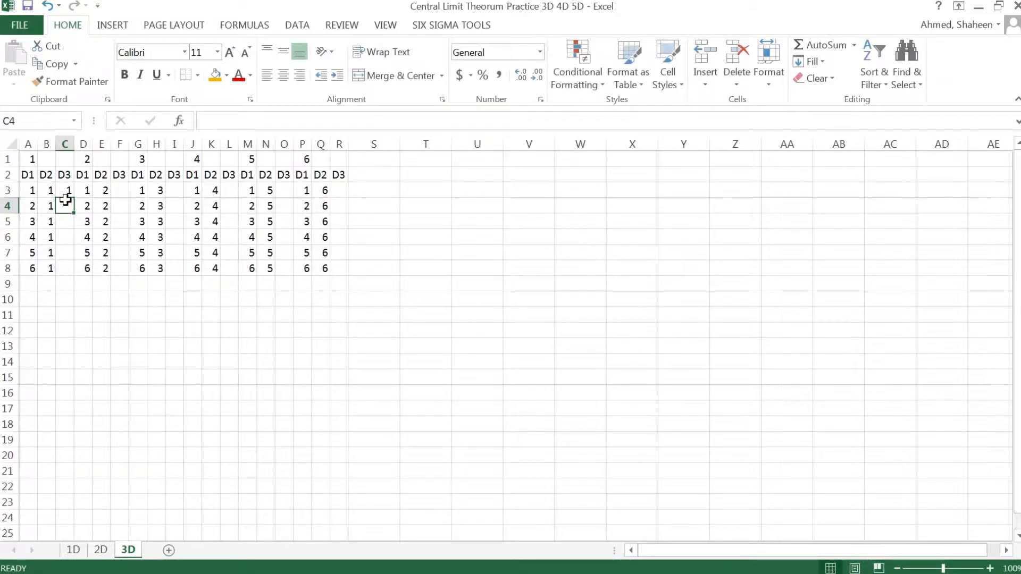
click(65, 196)
drag(73, 197, 74, 274)
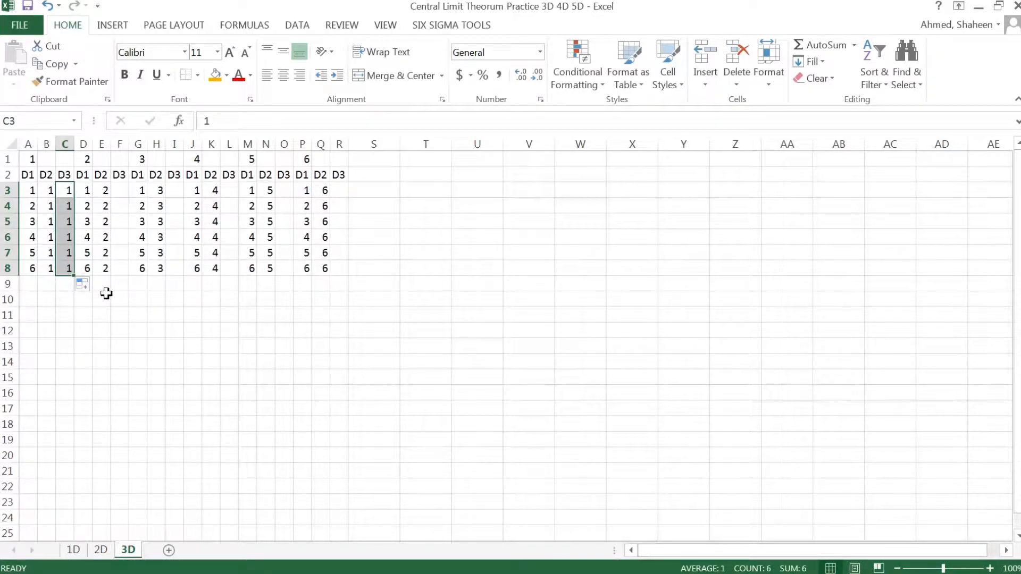
Copy the D3 values in C3:C8 into the other D3 columns, starting at F3, I3, L3, O3 and R3
key(ctrl+c)
click(121, 196)
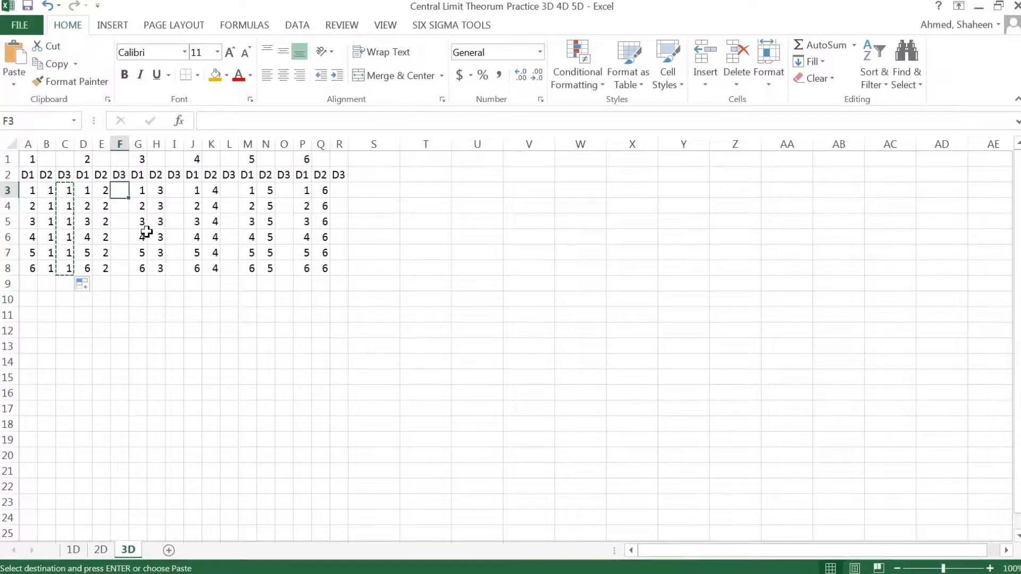
key(ctrl+v)
click(173, 191)
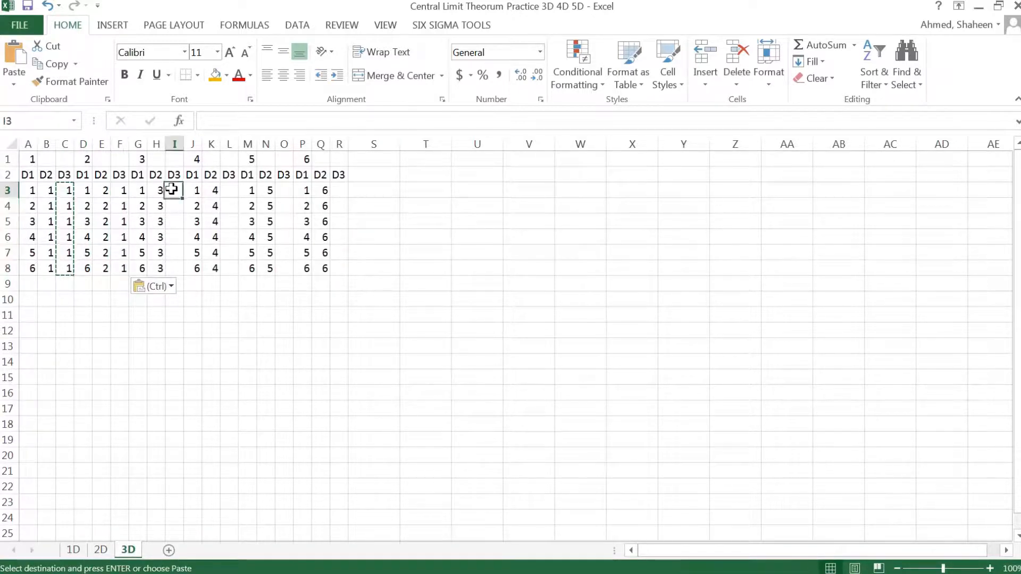
key(ctrl+v)
click(234, 187)
key(ctrl+v)
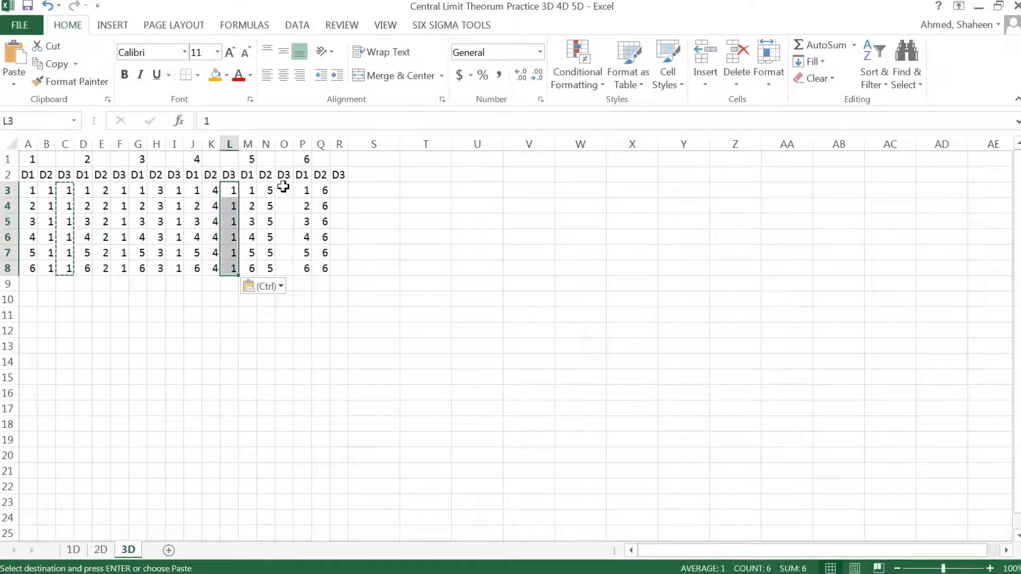
click(283, 189)
key(ctrl+v)
click(346, 187)
key(ctrl+v)
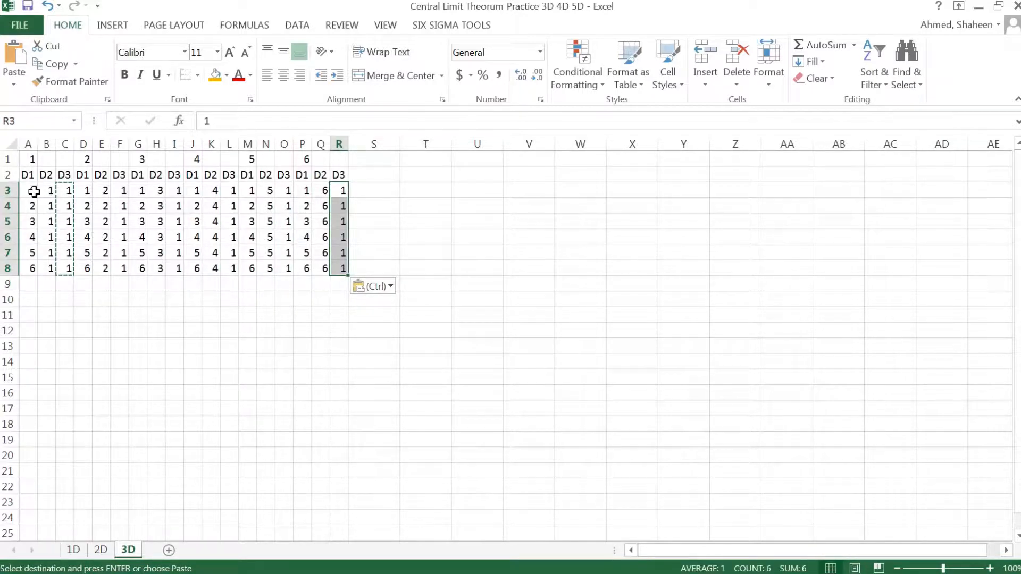
Copy the dice block A3:R8 and paste it directly below, at A9 and again at A15
drag(34, 192, 331, 263)
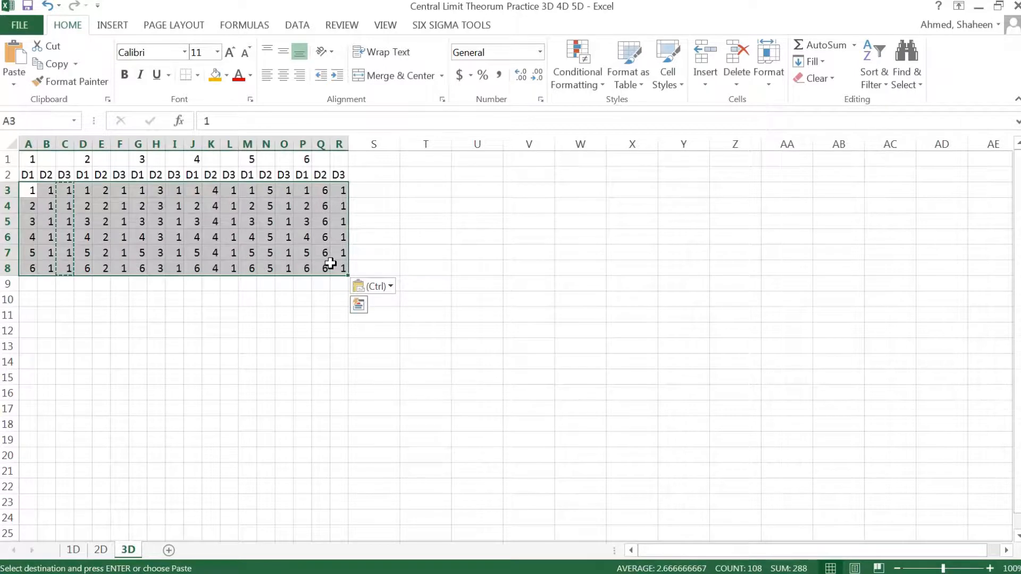
key(ctrl+c)
click(31, 284)
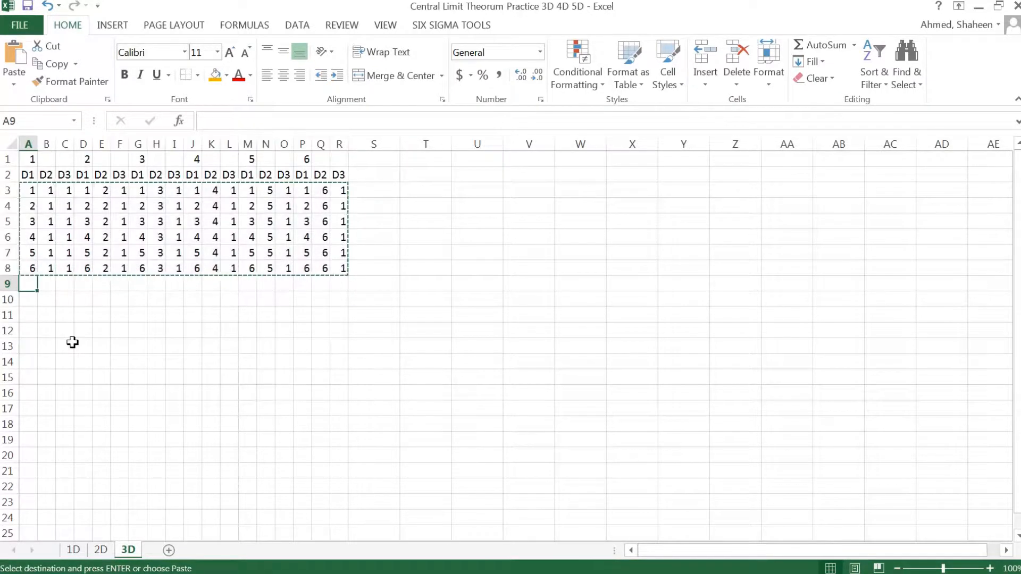
key(ctrl+v)
scroll(71, 342, down, 1)
click(22, 332)
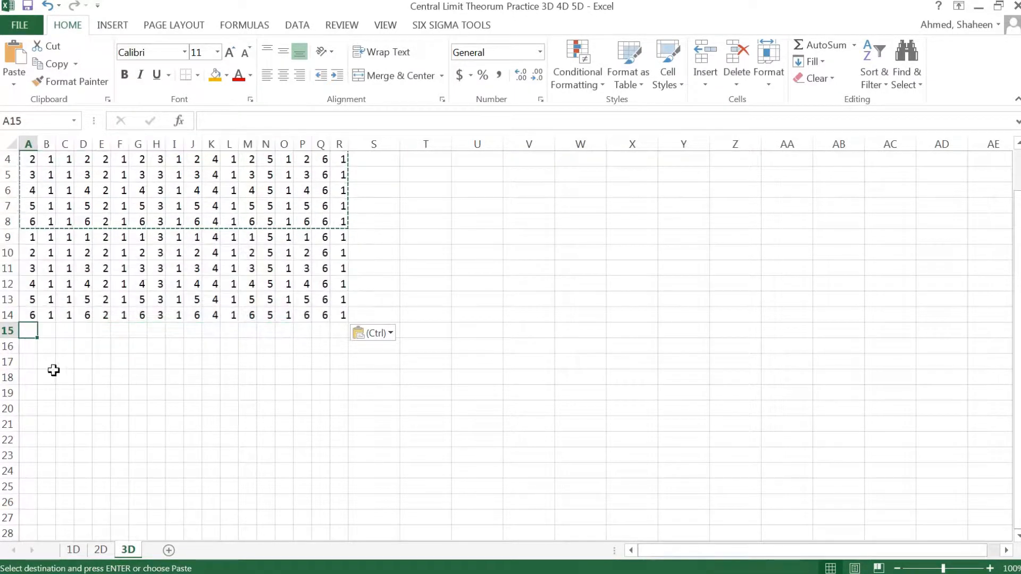
key(ctrl+v)
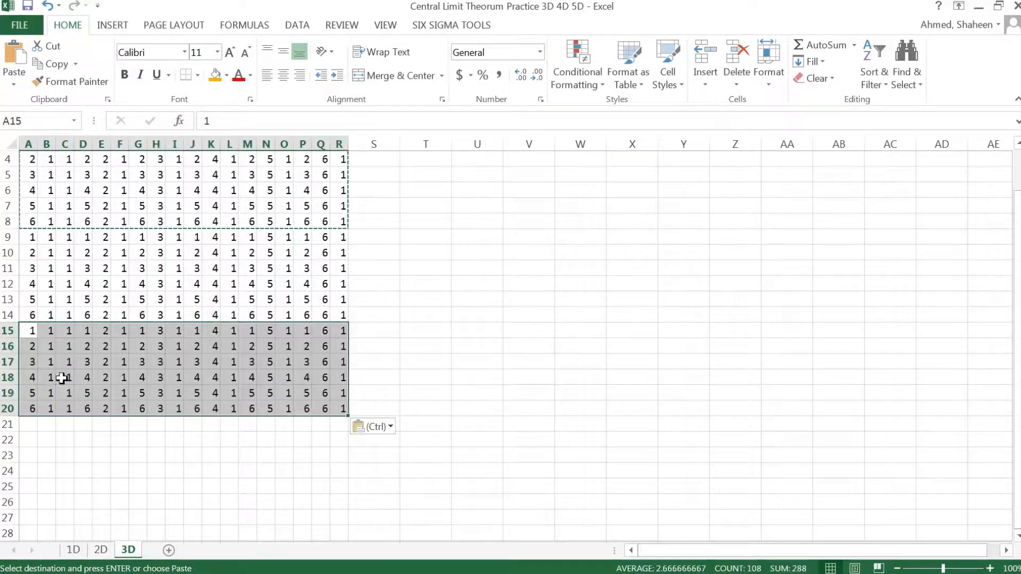
Paste the copied dice block three more times directly below, at A21, A27 and A33
click(30, 424)
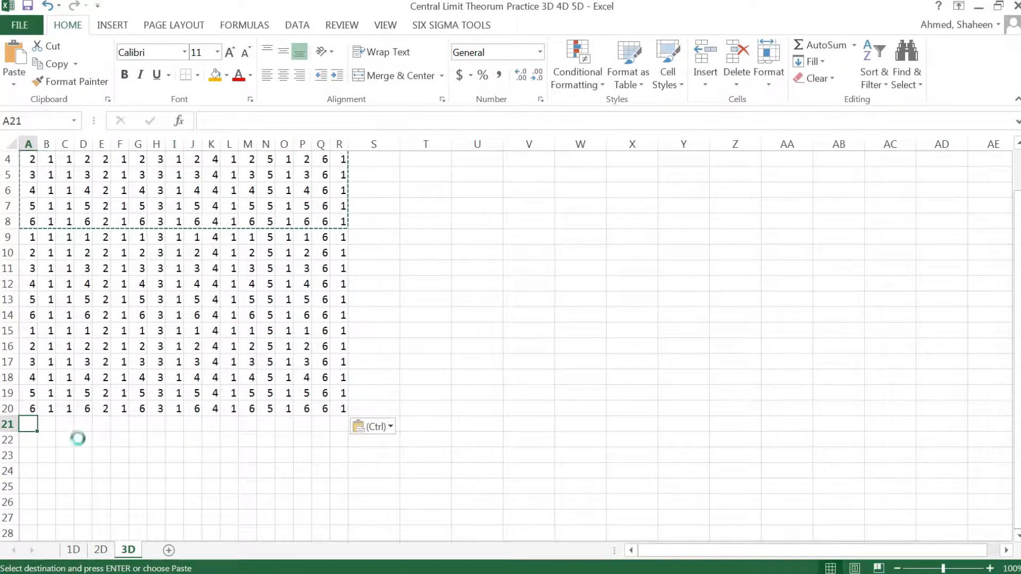
key(ctrl+v)
scroll(48, 455, down, 2)
click(30, 427)
key(ctrl+v)
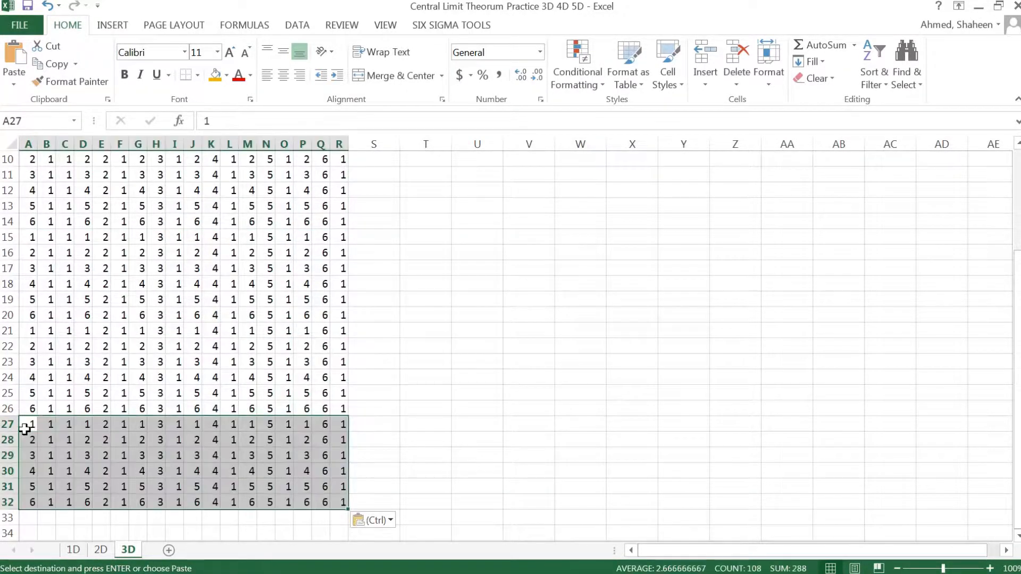
scroll(32, 458, down, 1)
click(35, 472)
key(ctrl+v)
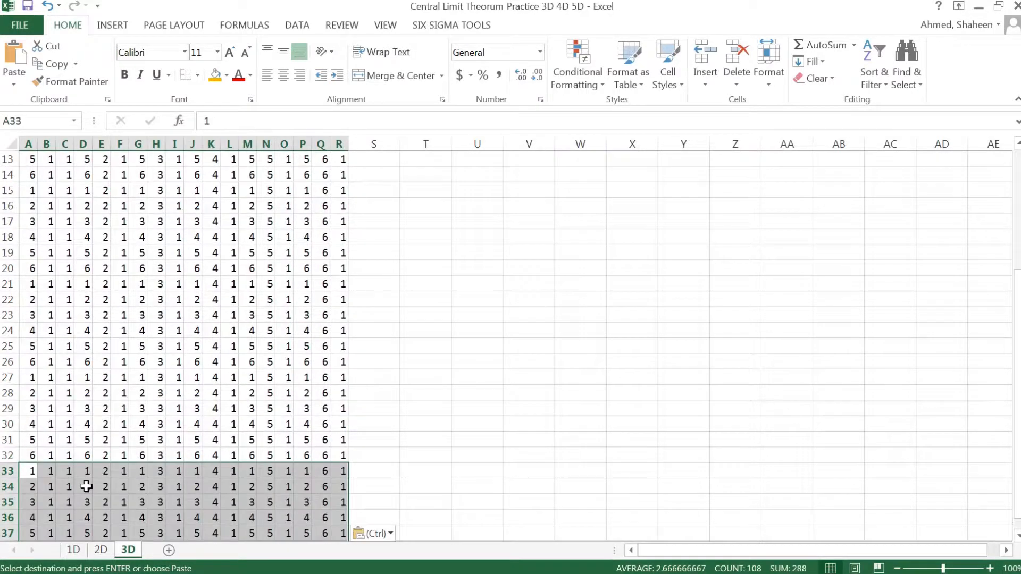
Enter =C3+1 in C9 and fill the formula down the first group's D3 column to C38
scroll(84, 486, up, 4)
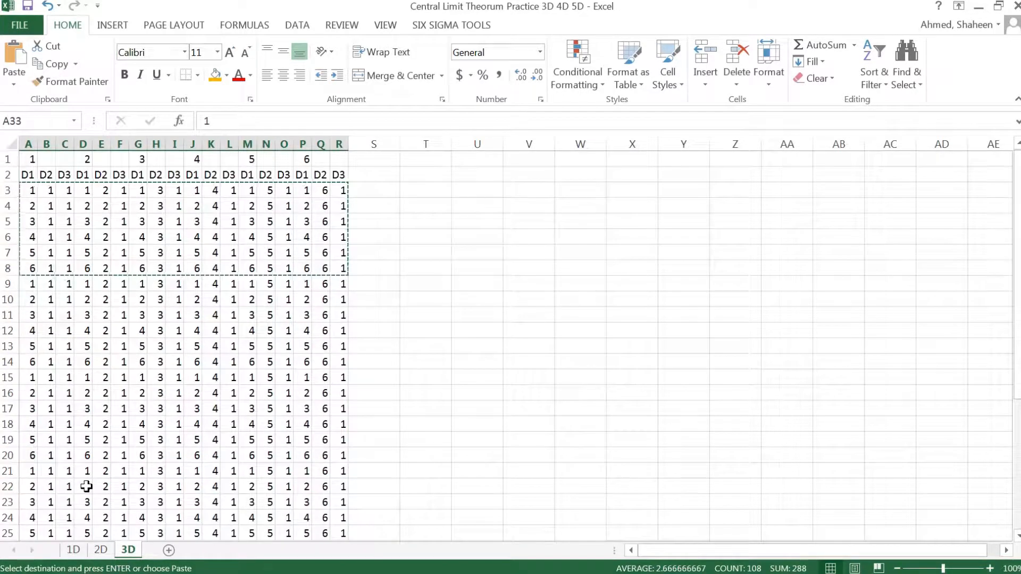
click(69, 286)
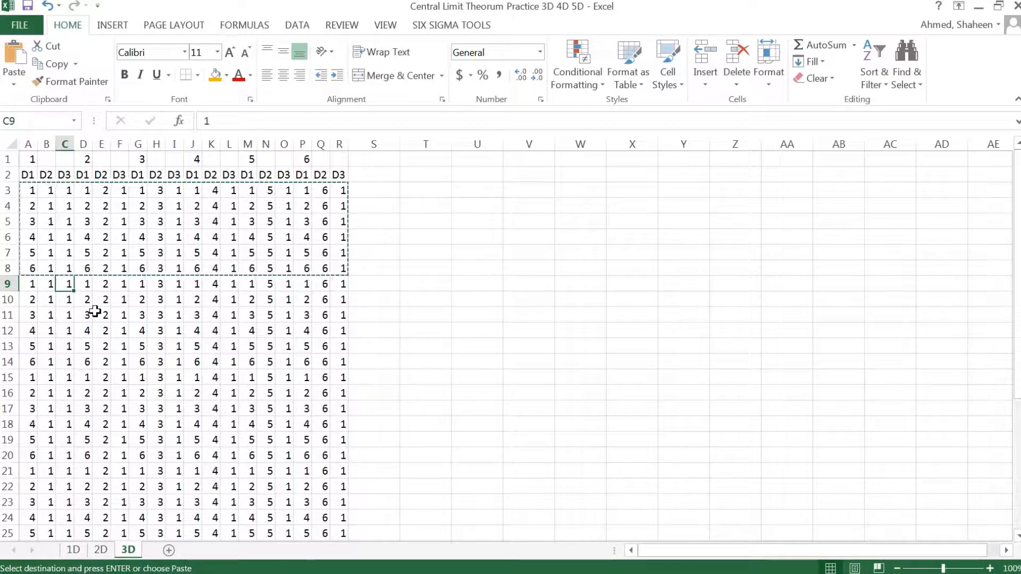
text(=)
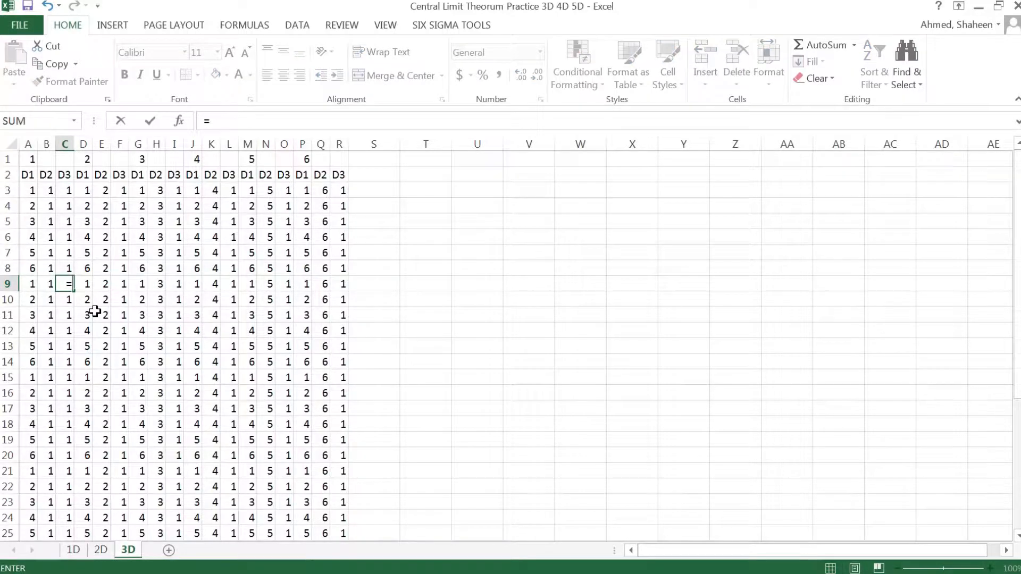
click(63, 192)
text(+1)
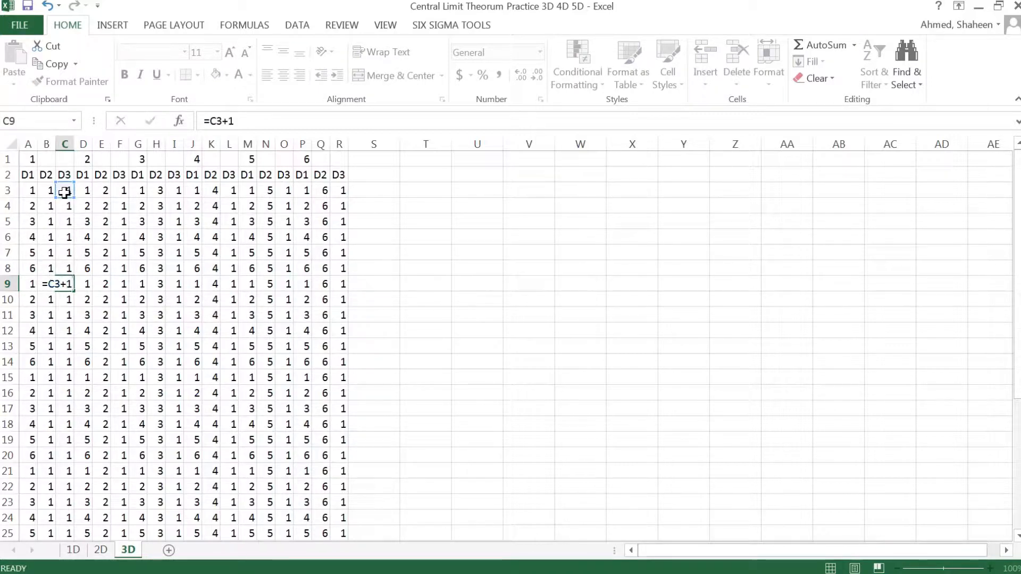
key(Return)
click(60, 285)
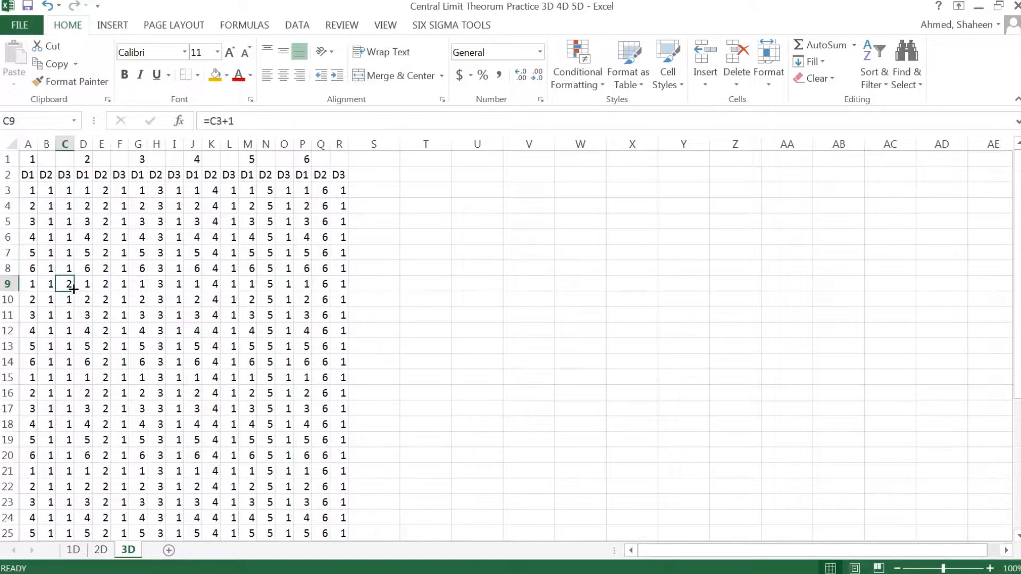
double_click(74, 289)
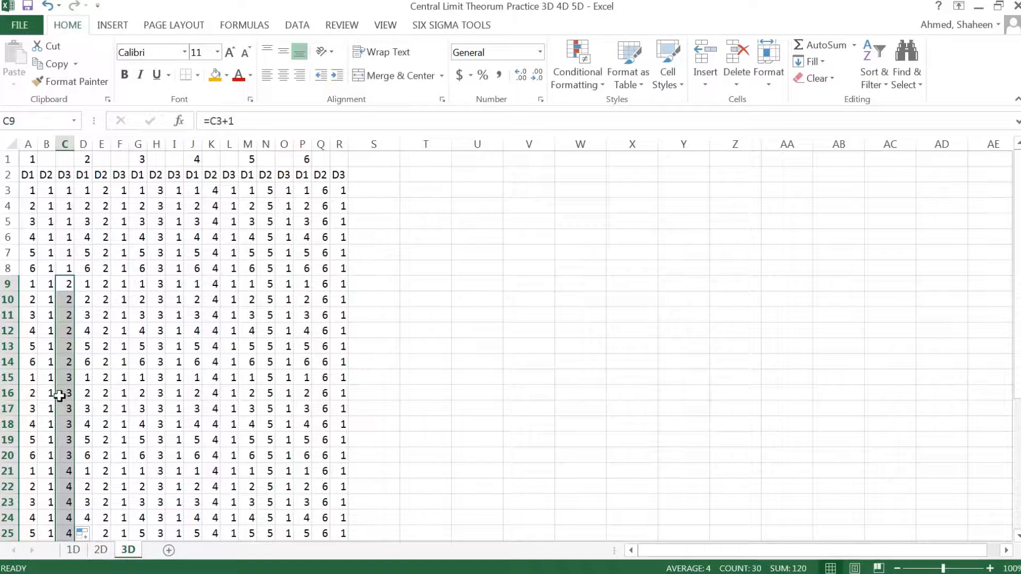
scroll(64, 240, down, 11)
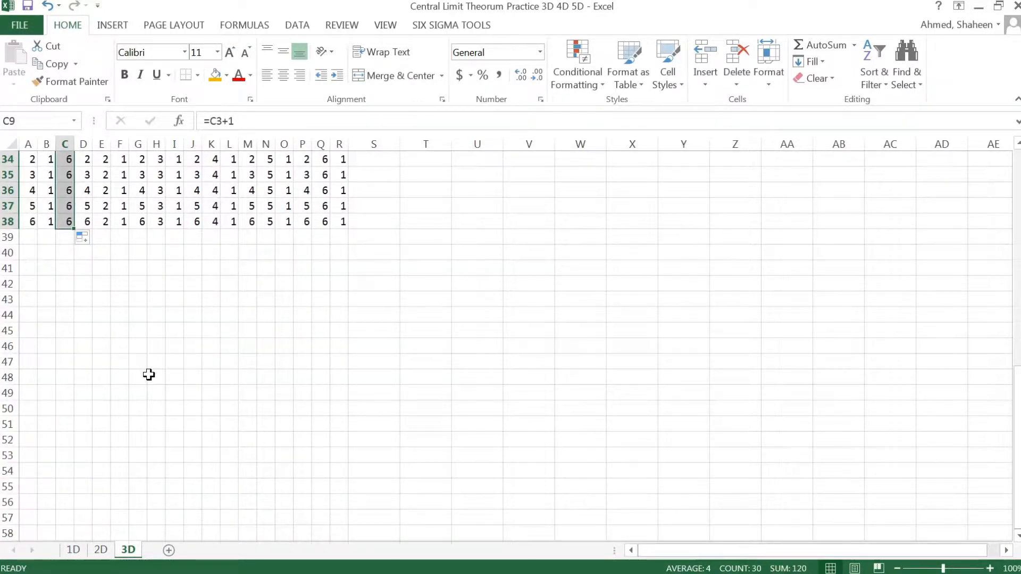
Copy the D3 formulas in C9:C38 into the other D3 columns, starting at F9, I9, L9, O9 and R9
key(ctrl+c)
scroll(149, 375, up, 11)
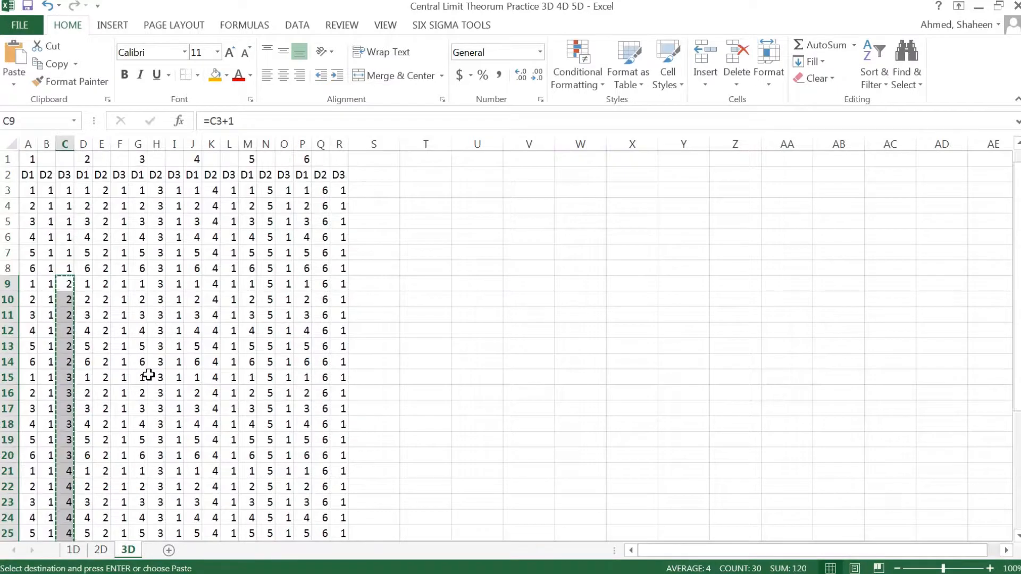
click(124, 282)
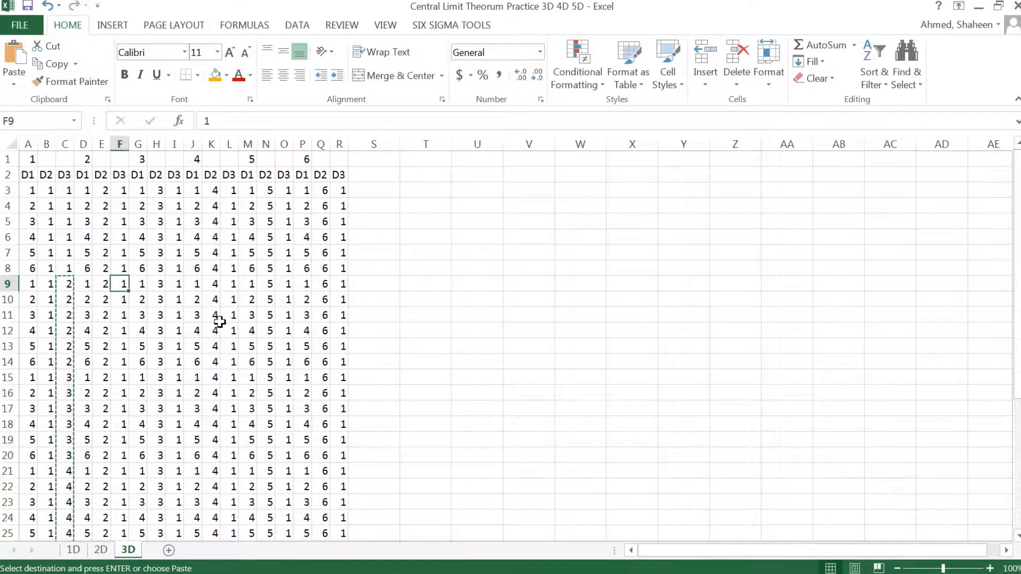
key(ctrl+v)
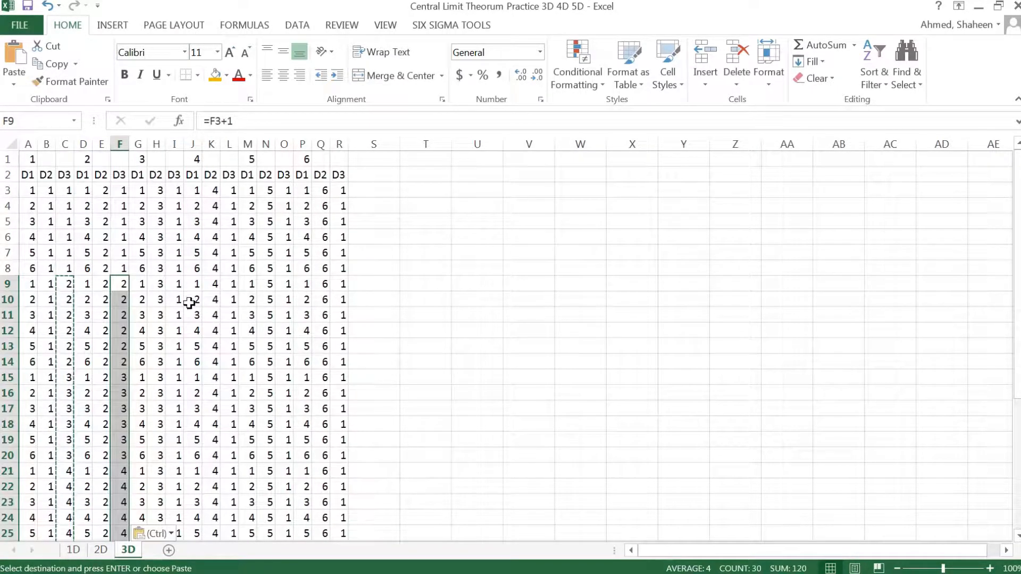
click(179, 285)
key(ctrl+v)
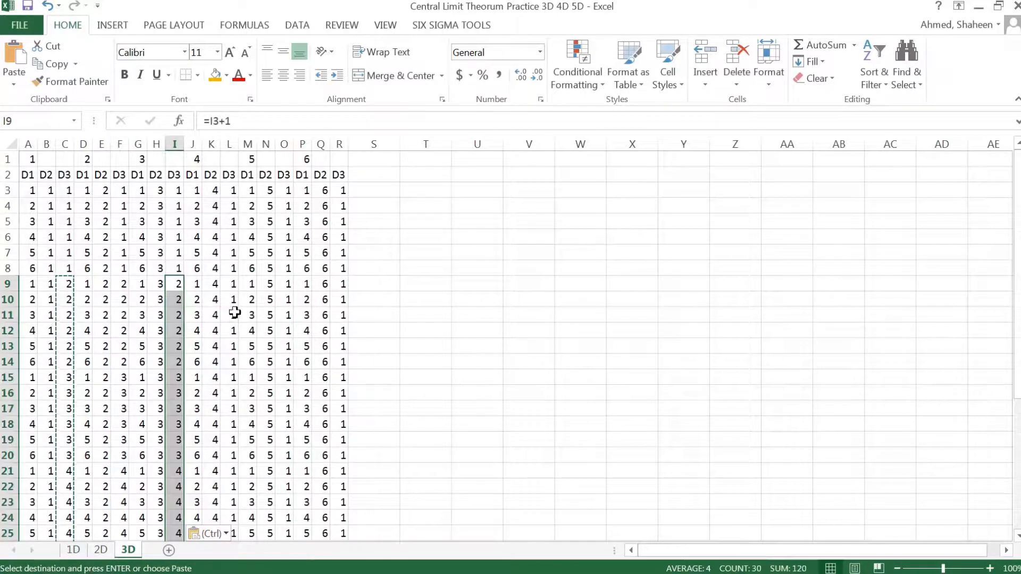
click(233, 283)
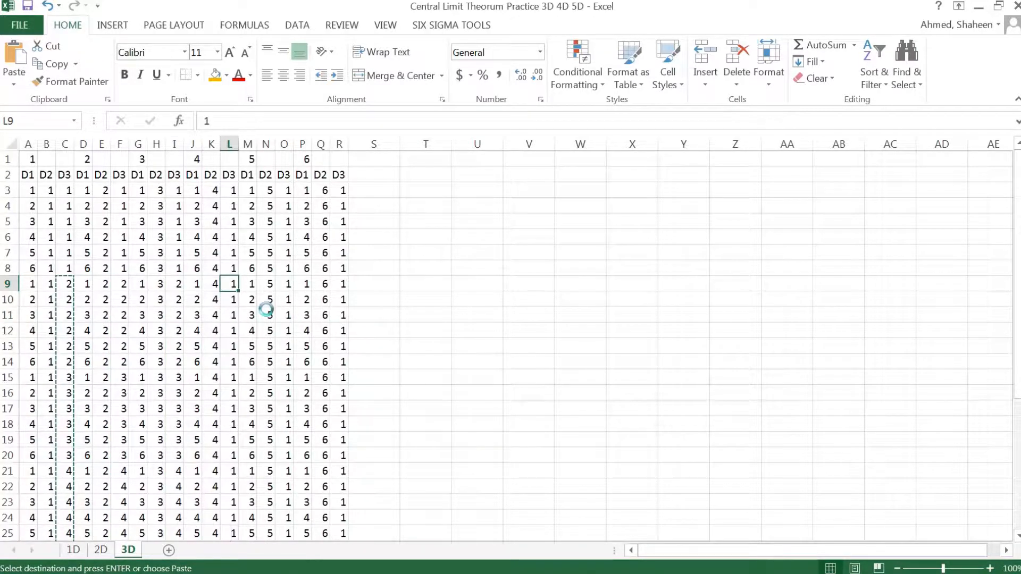
key(ctrl+v)
click(288, 284)
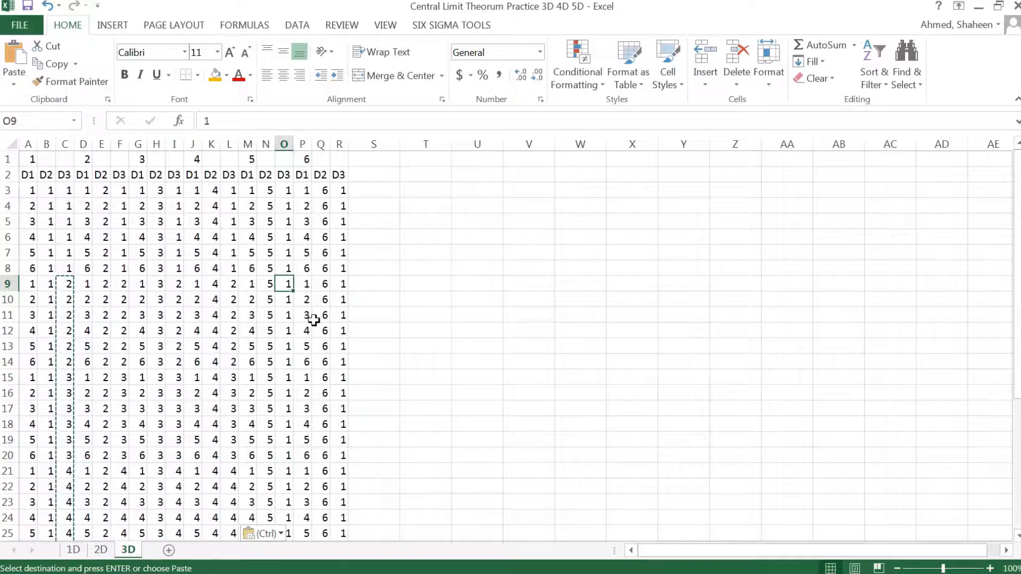
key(ctrl+v)
click(343, 284)
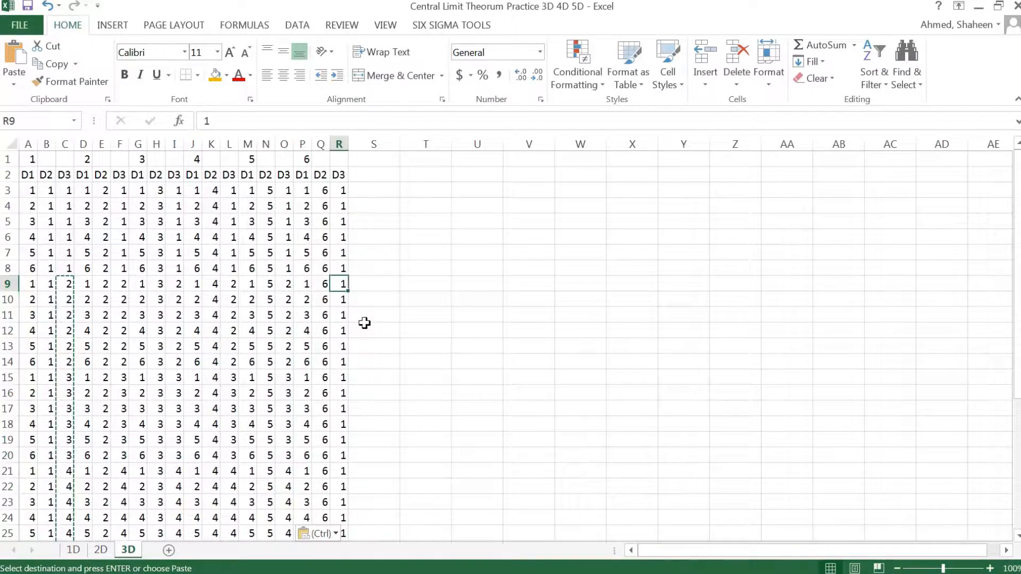
key(ctrl+v)
Insert a blank column before group 2 at column D and another before group 3 at column H
click(73, 144)
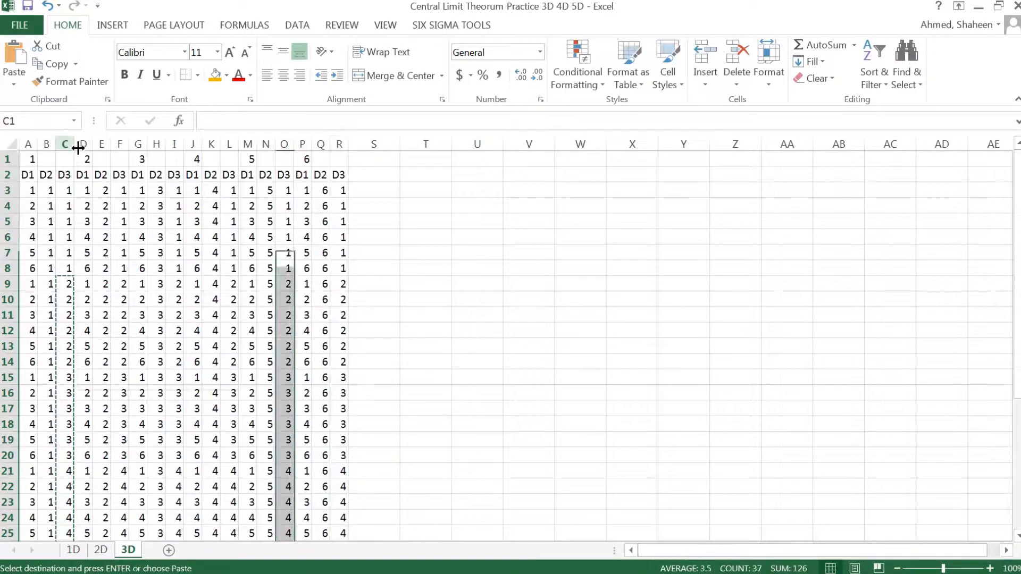
right_click(75, 145)
click(84, 145)
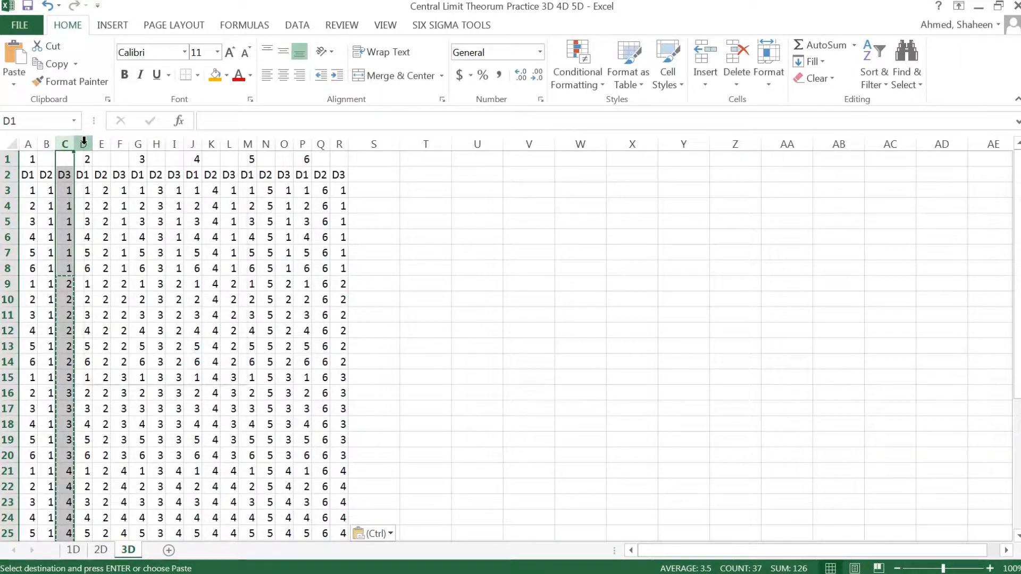
right_click(83, 145)
click(153, 261)
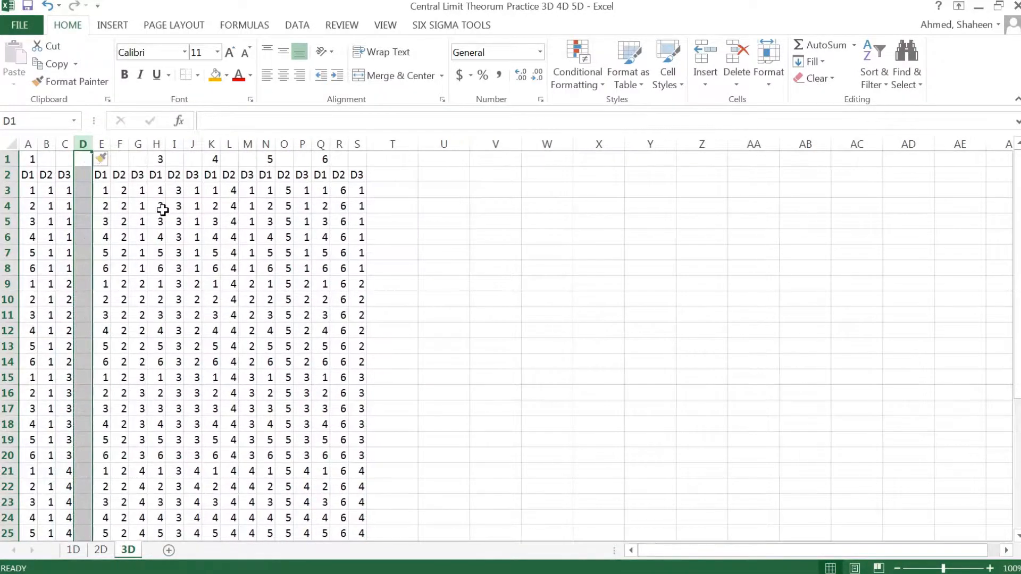
right_click(160, 145)
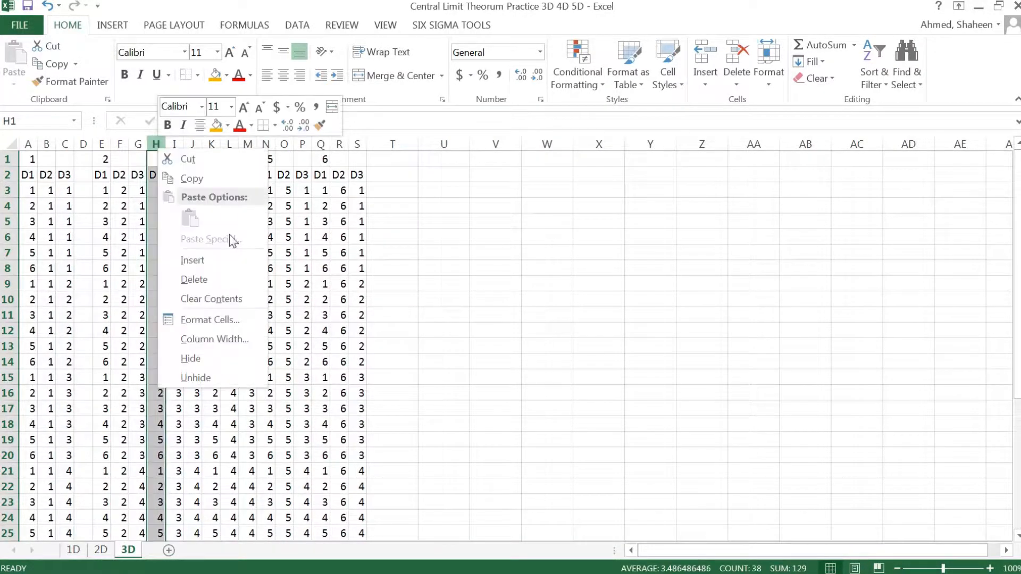
click(194, 260)
Insert blank separator columns before groups 4, 5 and 6, at columns L, P and T
click(229, 144)
right_click(229, 144)
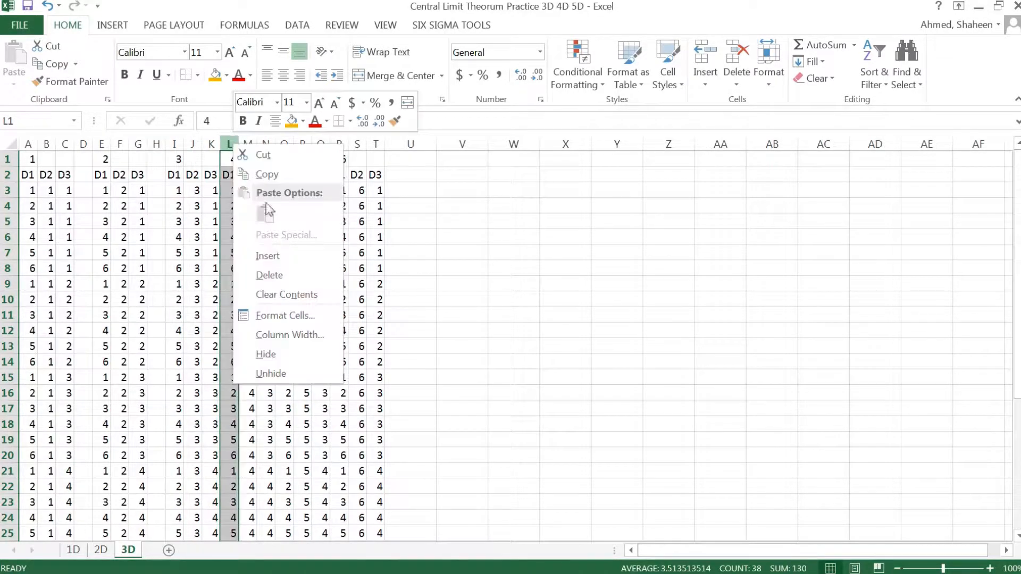
click(275, 260)
click(303, 144)
right_click(303, 144)
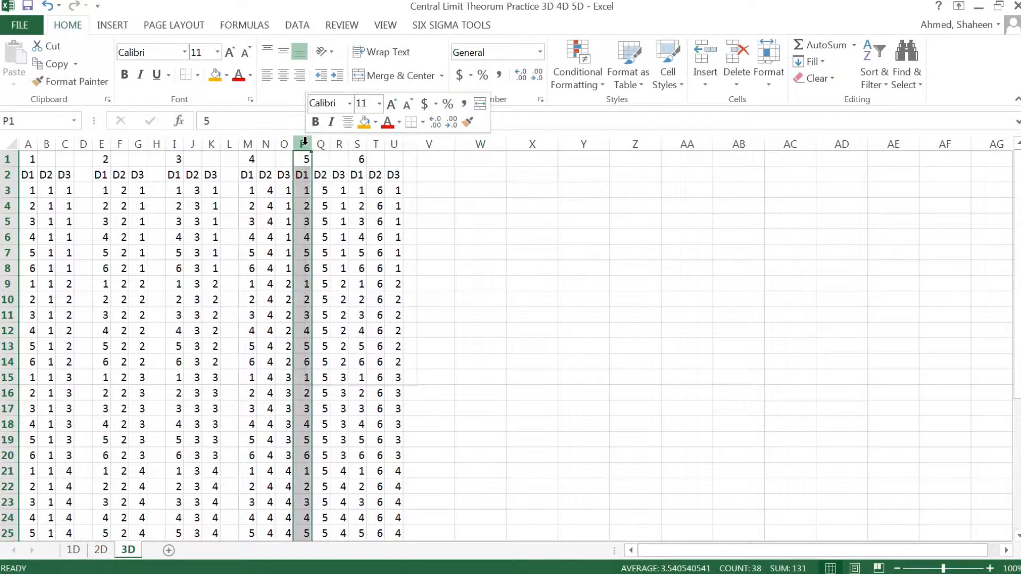
click(338, 257)
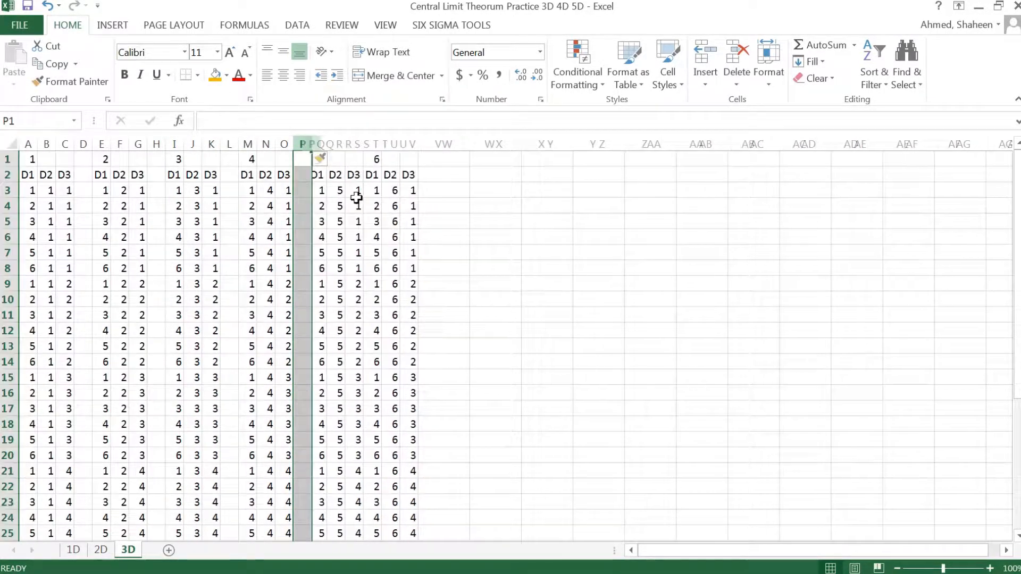
click(378, 142)
right_click(378, 142)
click(426, 257)
click(412, 252)
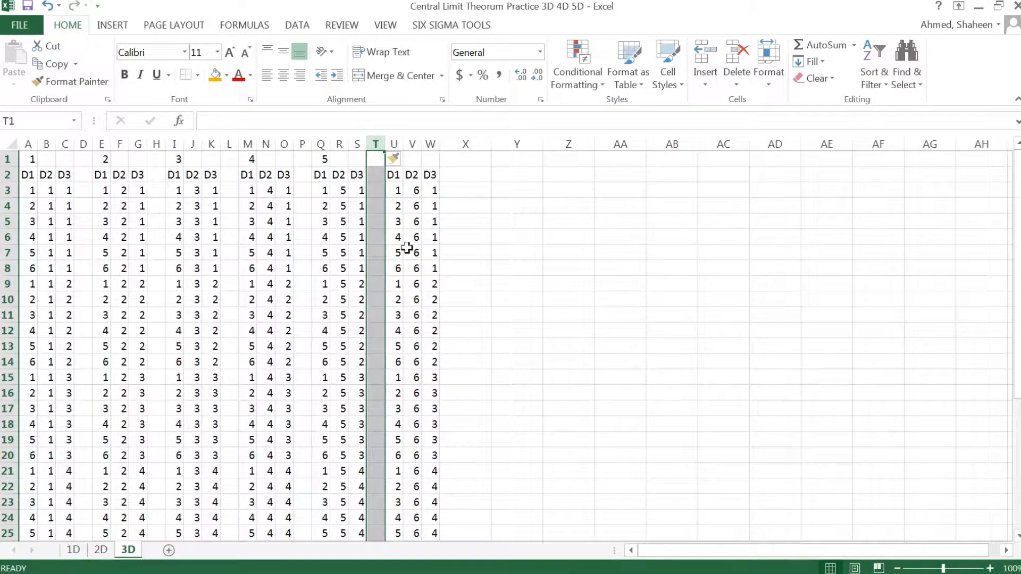
click(574, 350)
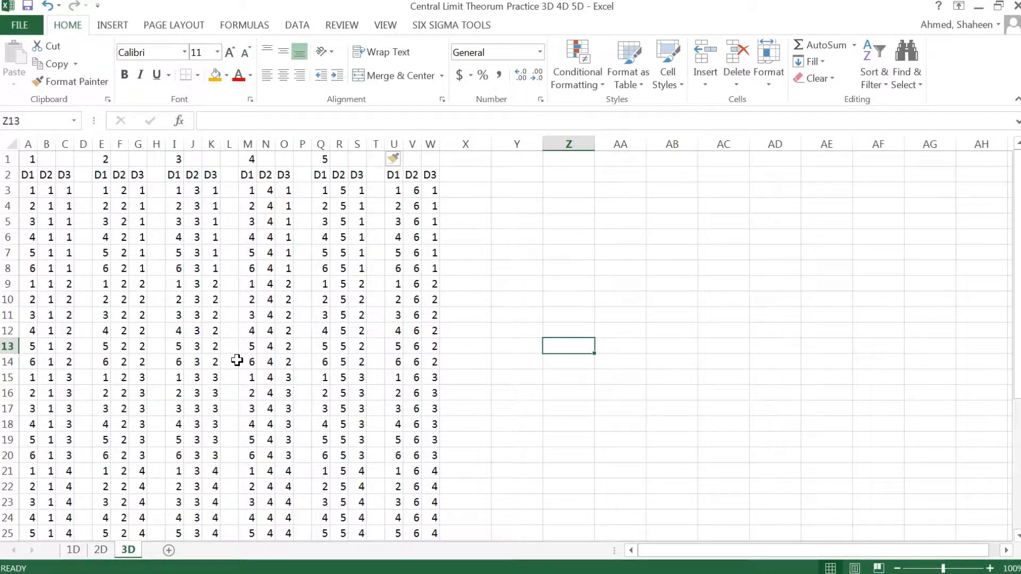
scroll(237, 361, down, 6)
scroll(236, 361, up, 6)
scroll(237, 361, down, 5)
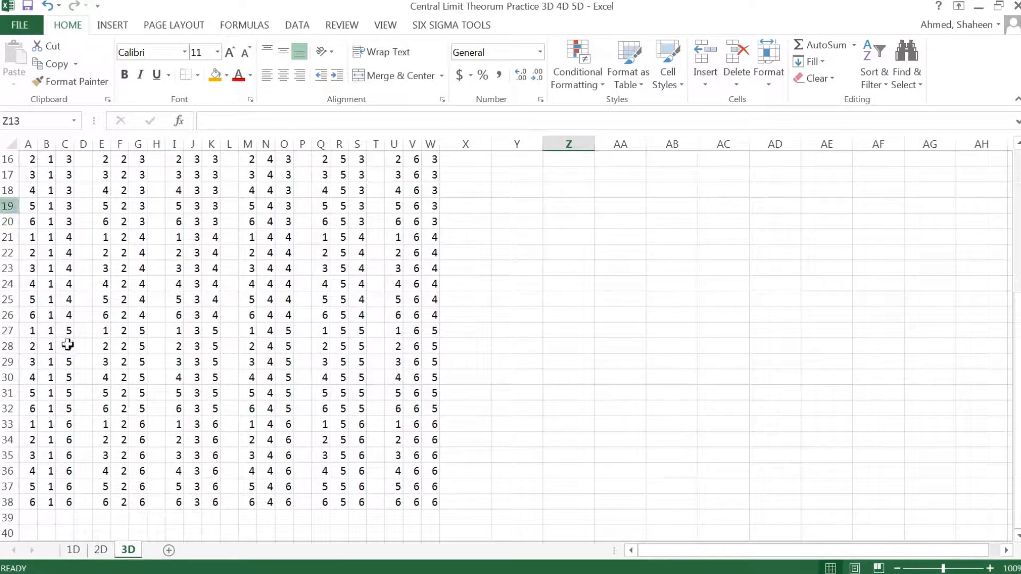
scroll(68, 346, up, 5)
Copy columns X:AF with the mean and frequency tables from the 2D sheet and return to the 3D sheet
click(100, 552)
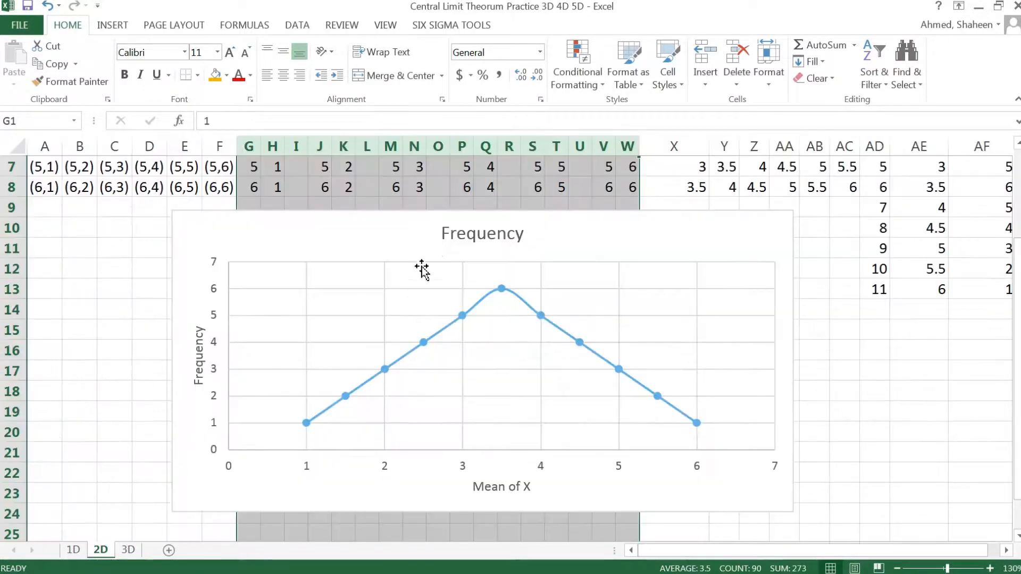
scroll(463, 230, up, 2)
drag(685, 144, 770, 187)
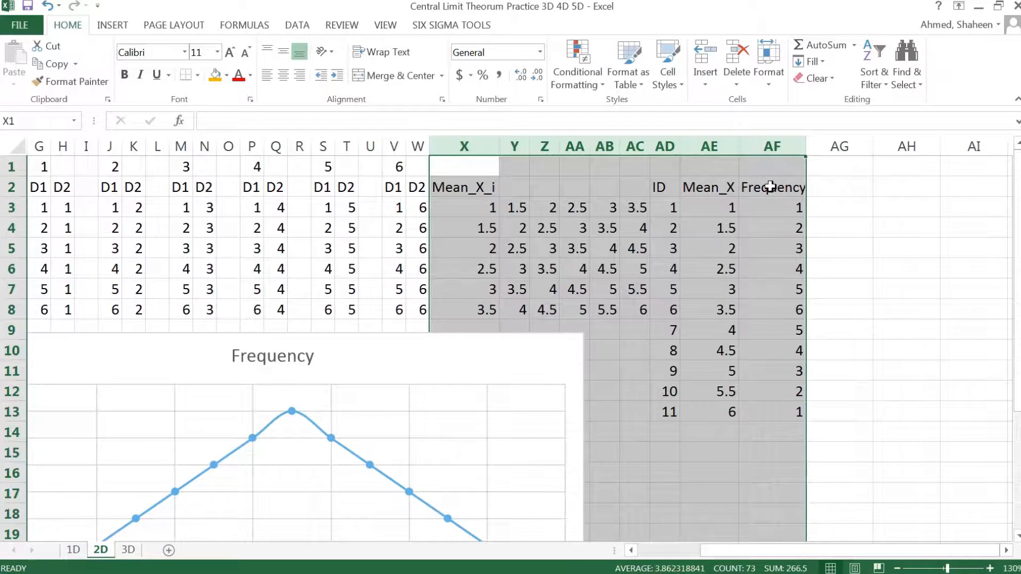
key(ctrl+c)
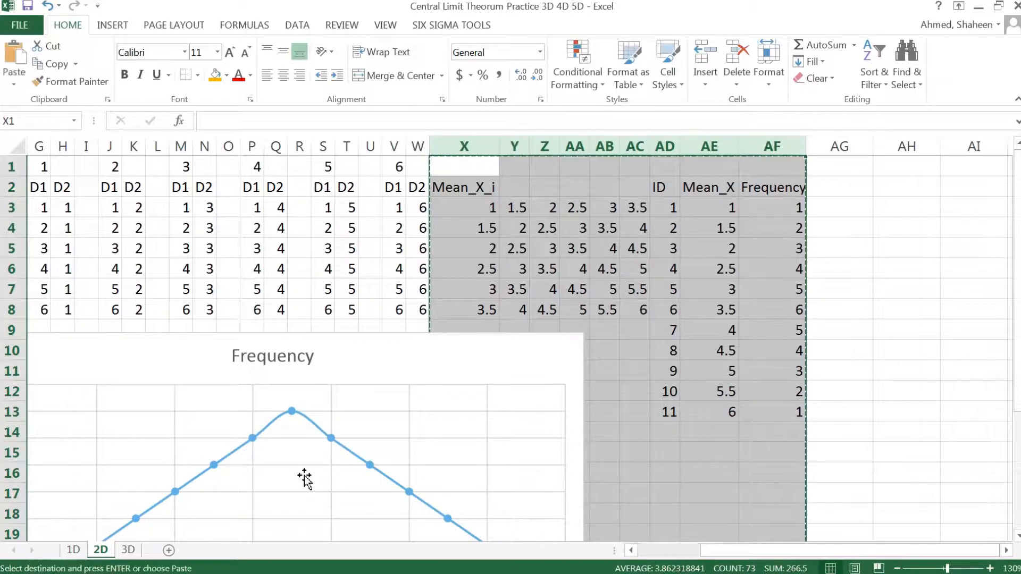
click(129, 553)
click(470, 176)
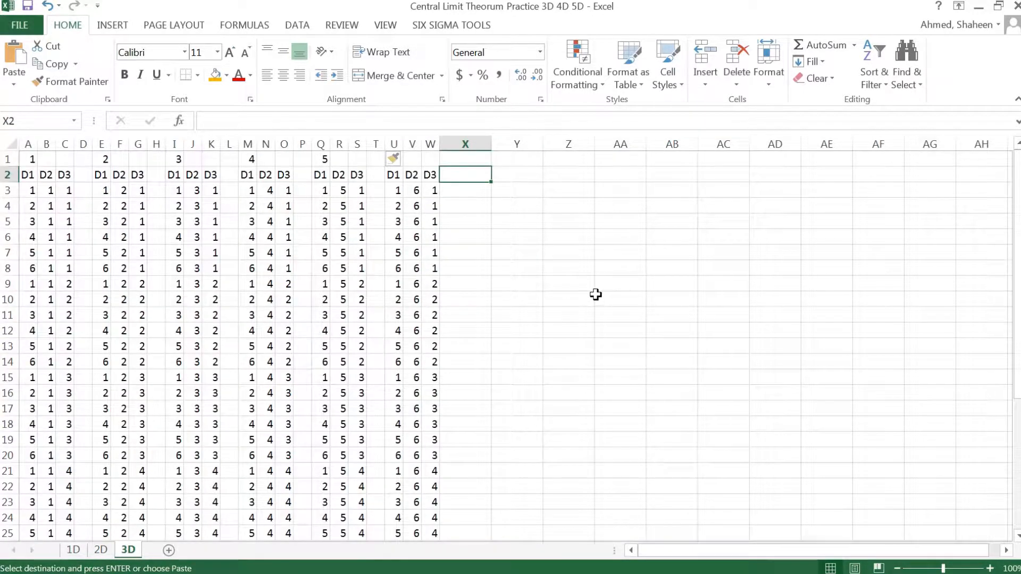
key(ctrl+v)
click(512, 352)
Paste the copied mean and frequency columns into the 3D sheet starting at X1
click(463, 162)
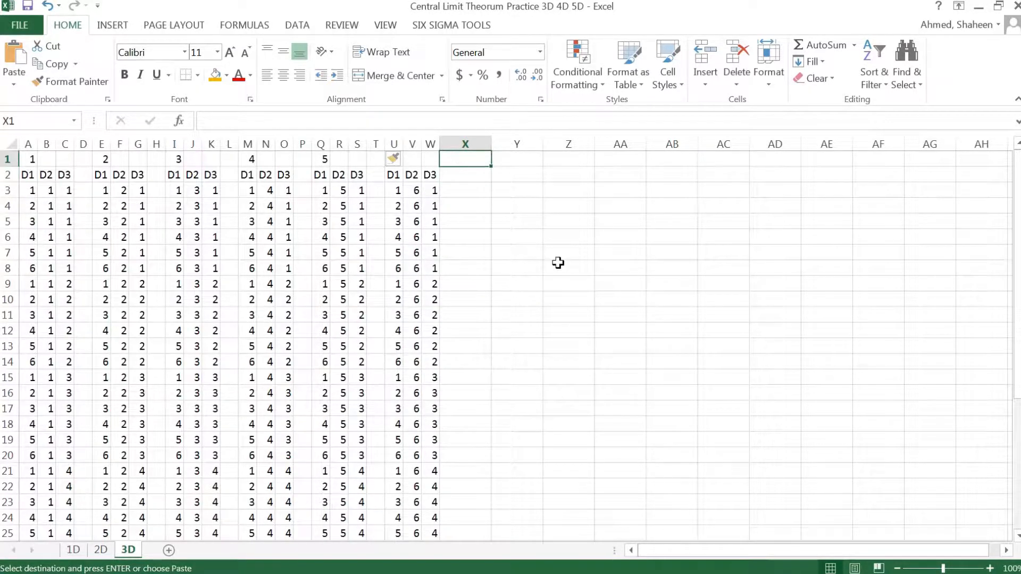
key(ctrl+v)
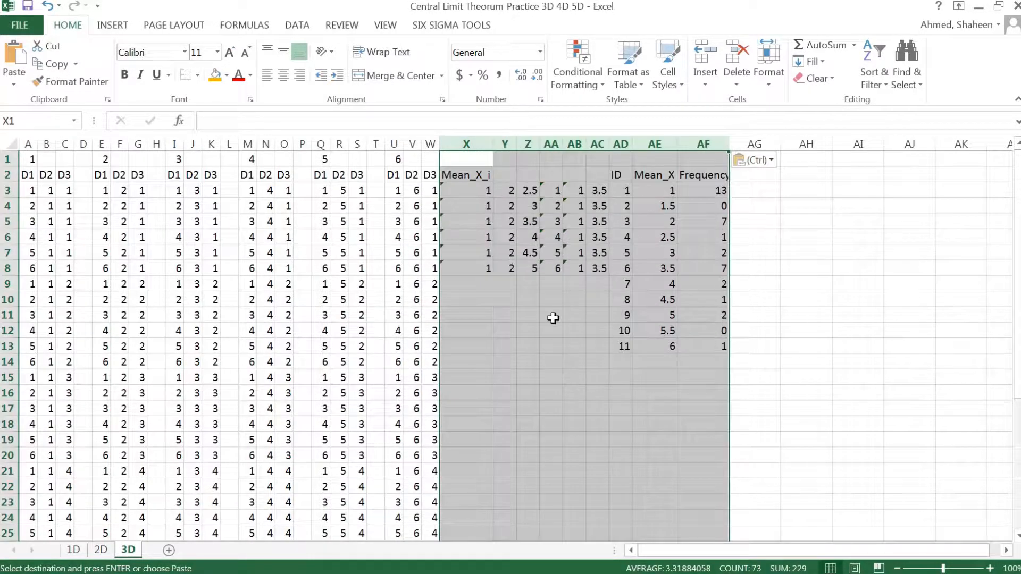
Change the mean formula in X3 to =AVERAGE(A3:C3) so it covers all three dice of group 1
double_click(488, 190)
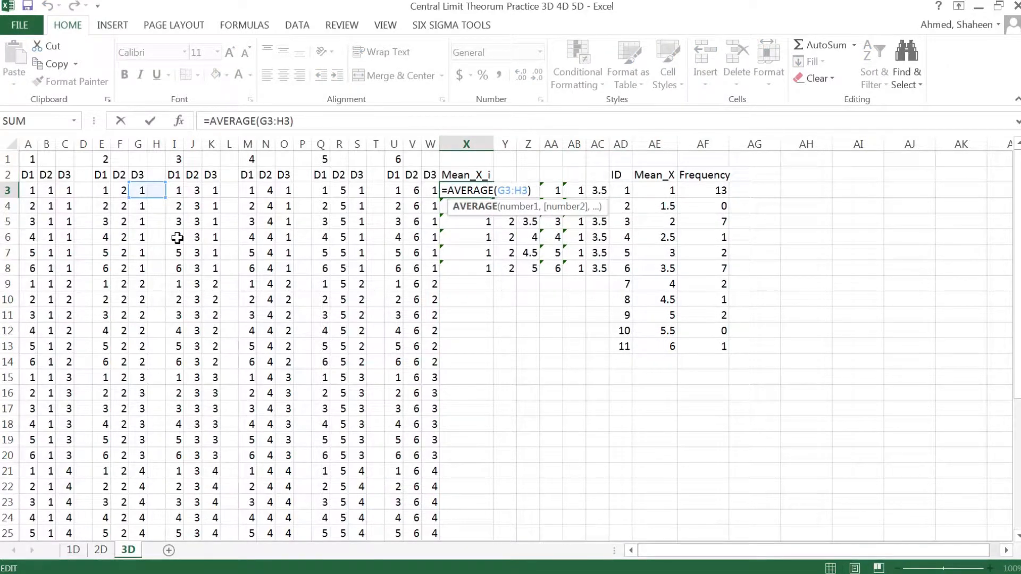
drag(160, 185, 71, 193)
key(Return)
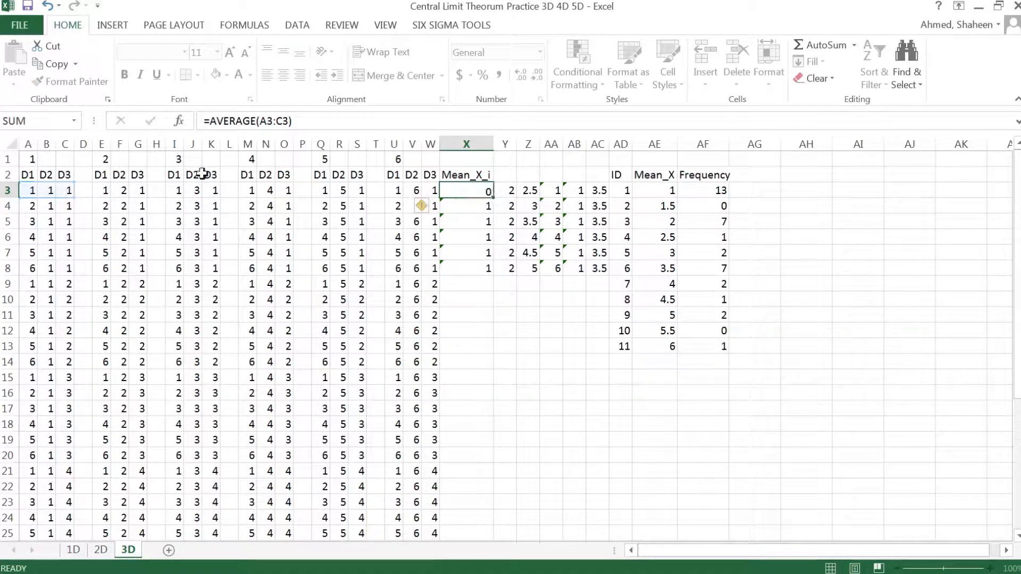
Change the mean formulas in Y3 to =AVERAGE(E3:G3) and Z3 to =AVERAGE(I3:K3) to cover all three dice of groups 2 and 3
double_click(504, 193)
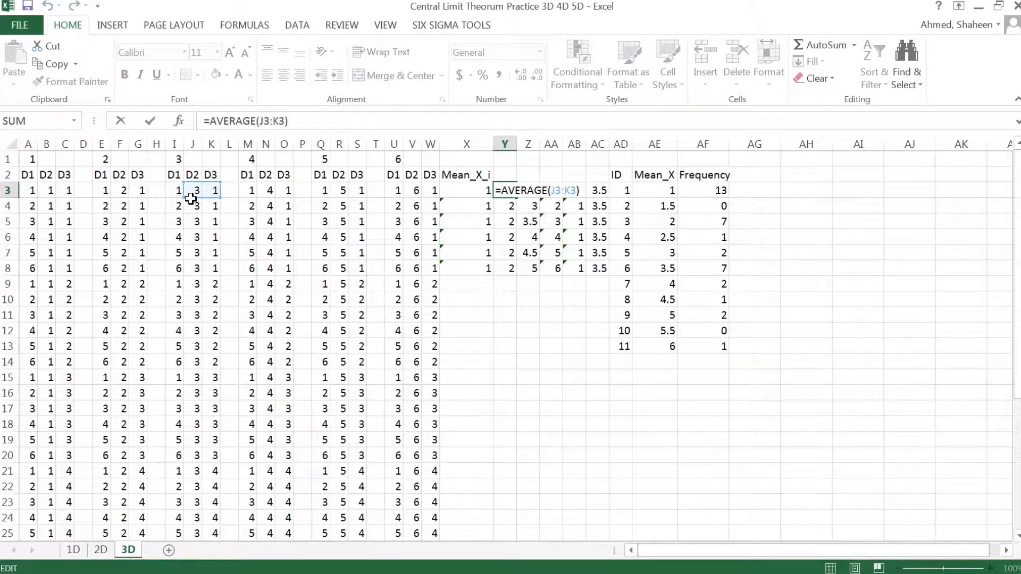
drag(191, 199, 155, 197)
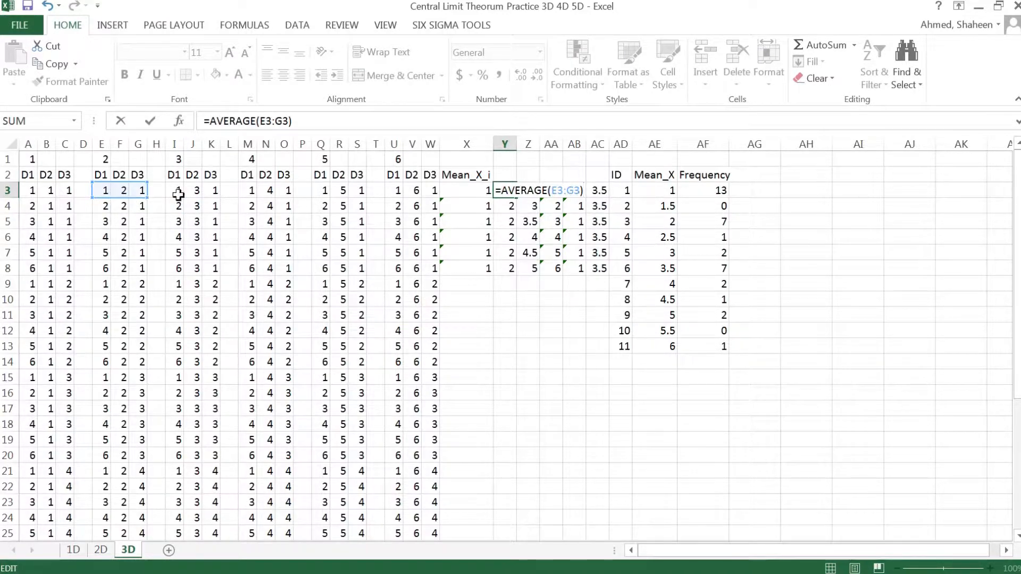
key(Return)
click(527, 191)
double_click(527, 189)
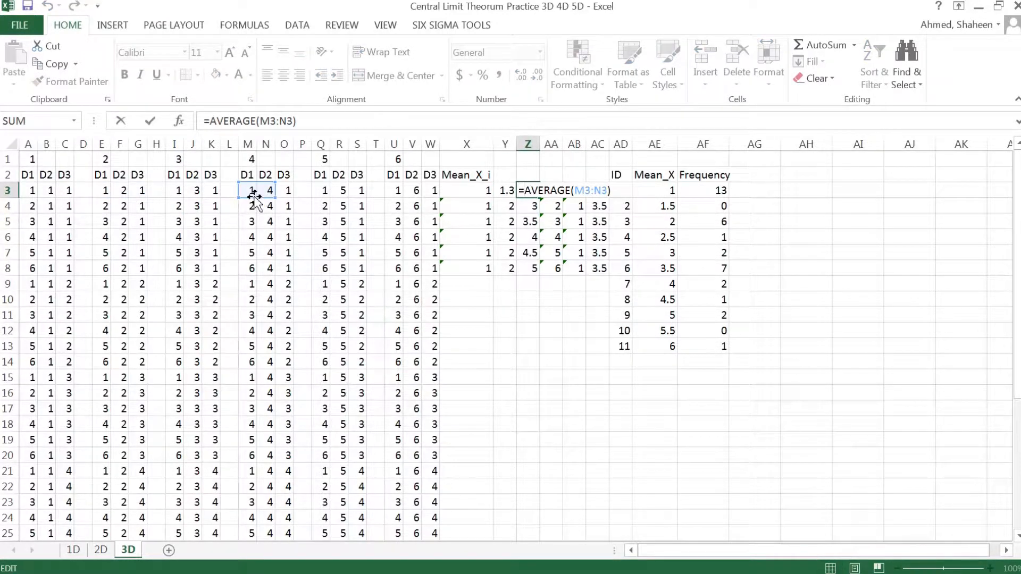
drag(254, 196, 183, 194)
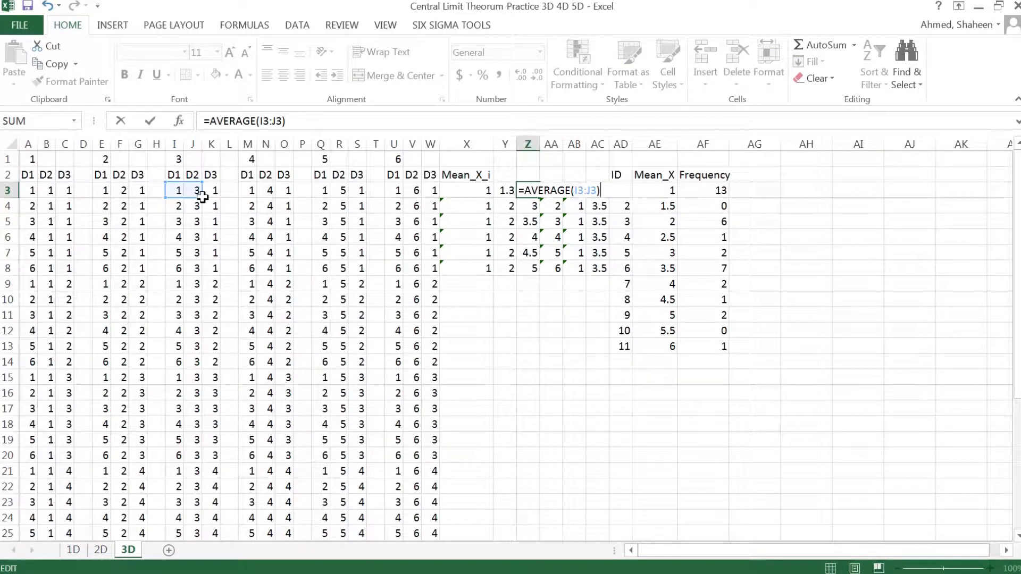
click(205, 196)
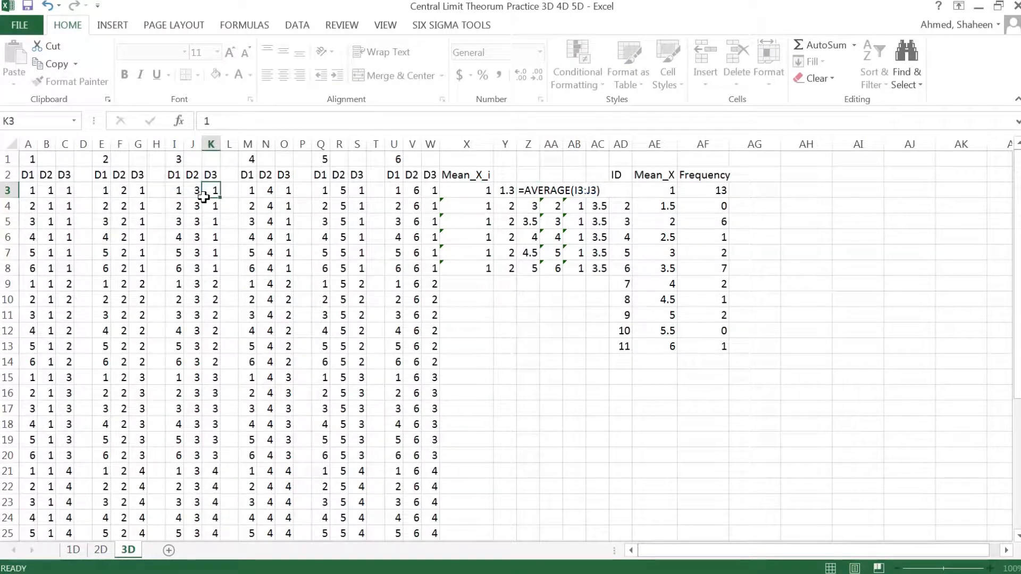
double_click(532, 190)
drag(208, 194, 221, 193)
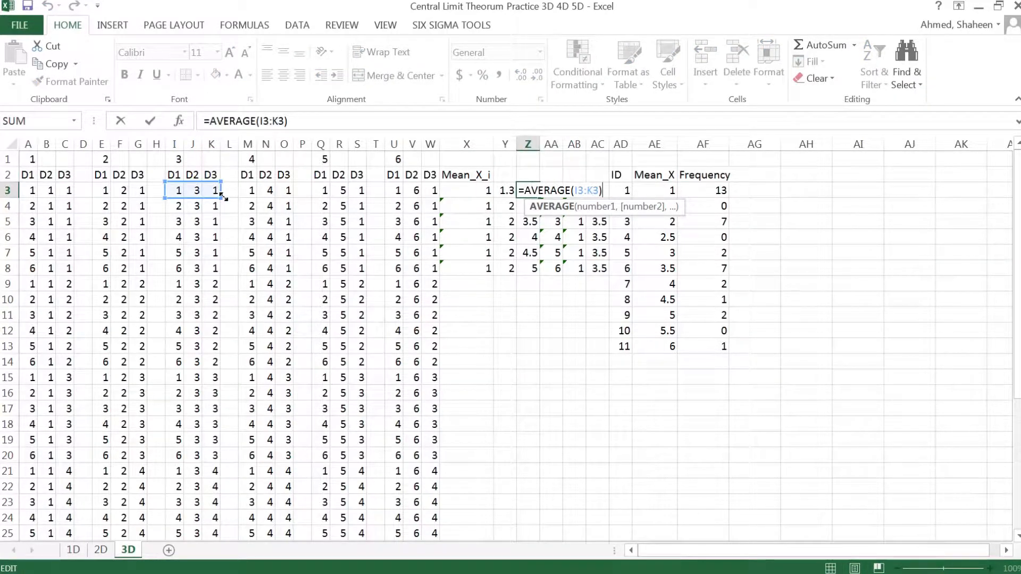
key(Return)
Change the mean formulas in AA3 to =AVERAGE(M3:O3) and AB3 to =AVERAGE(Q3:S3) for groups 4 and 5
double_click(549, 189)
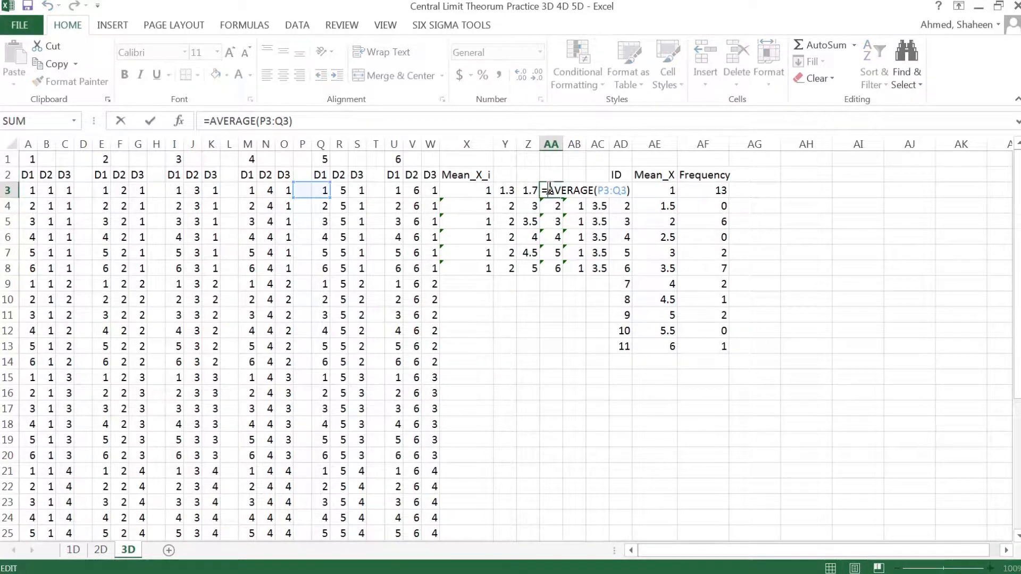
drag(329, 198, 296, 196)
key(Return)
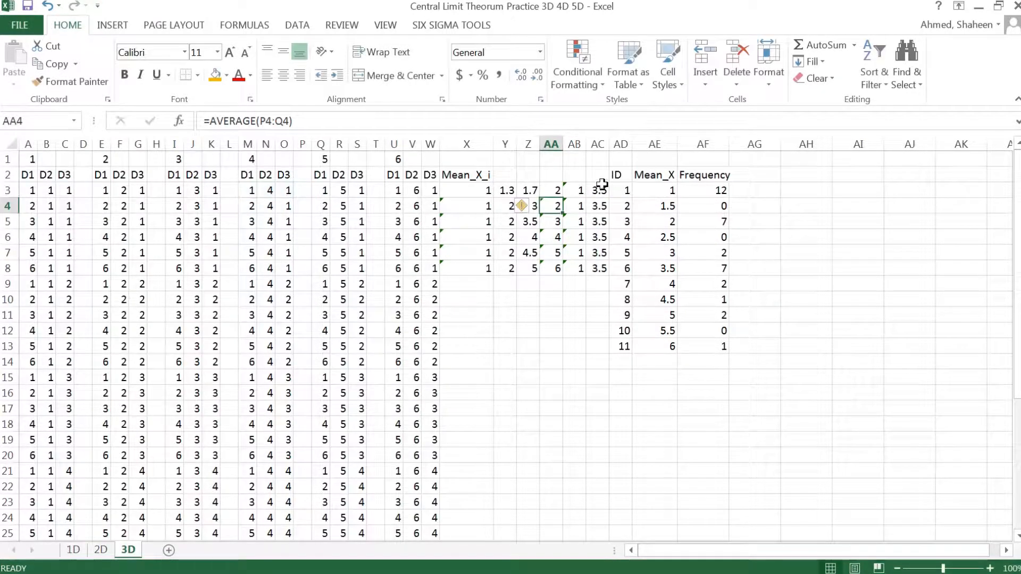
click(574, 189)
double_click(573, 189)
mouse_move(375, 197)
mouse_down()
mouse_move(341, 200)
mouse_move(366, 195)
mouse_up()
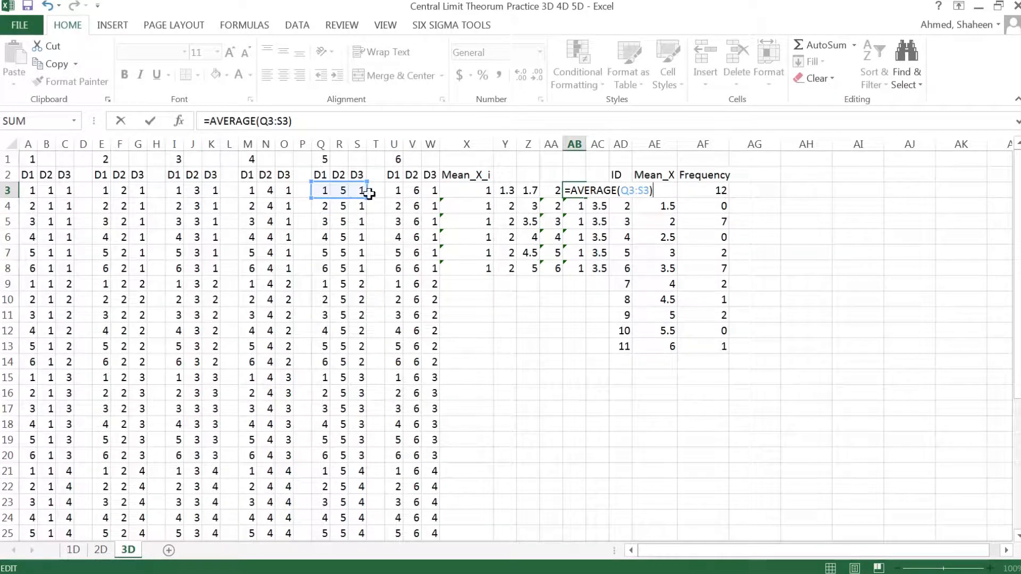
key(Return)
Change the mean formula in AC3 to =AVERAGE(U3:W3) and fill X3:AC3 down through row 38
double_click(600, 189)
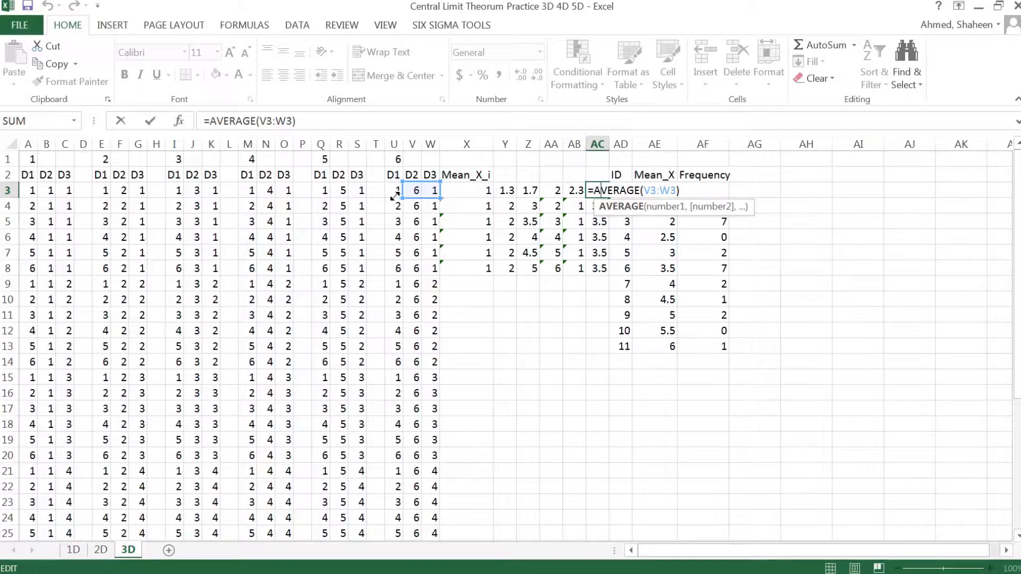
drag(395, 196, 392, 196)
key(Return)
drag(476, 188, 605, 527)
scroll(586, 417, up, 5)
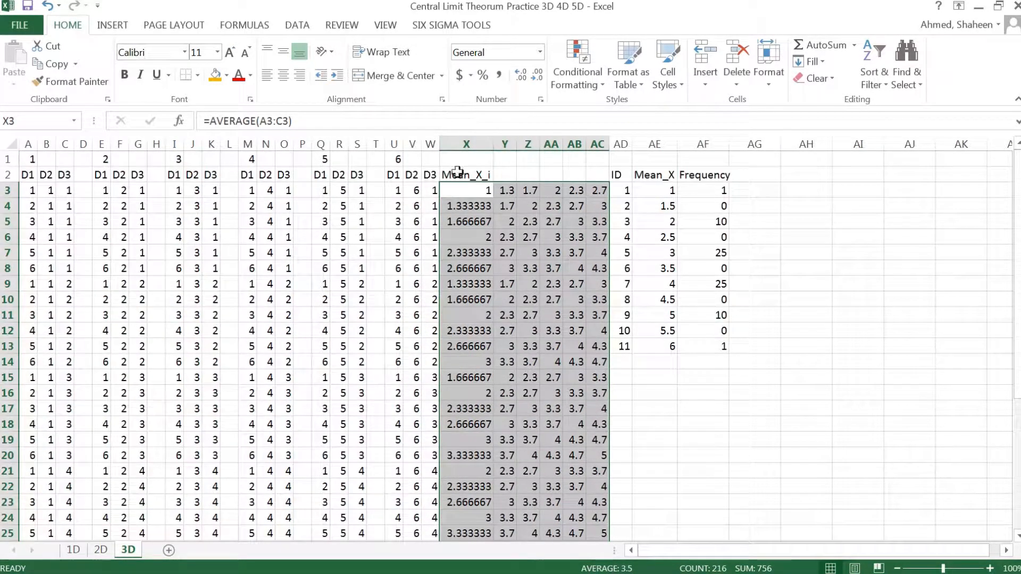
Insert a blank separator column before the Mean_X_i column X
click(445, 135)
right_click(445, 144)
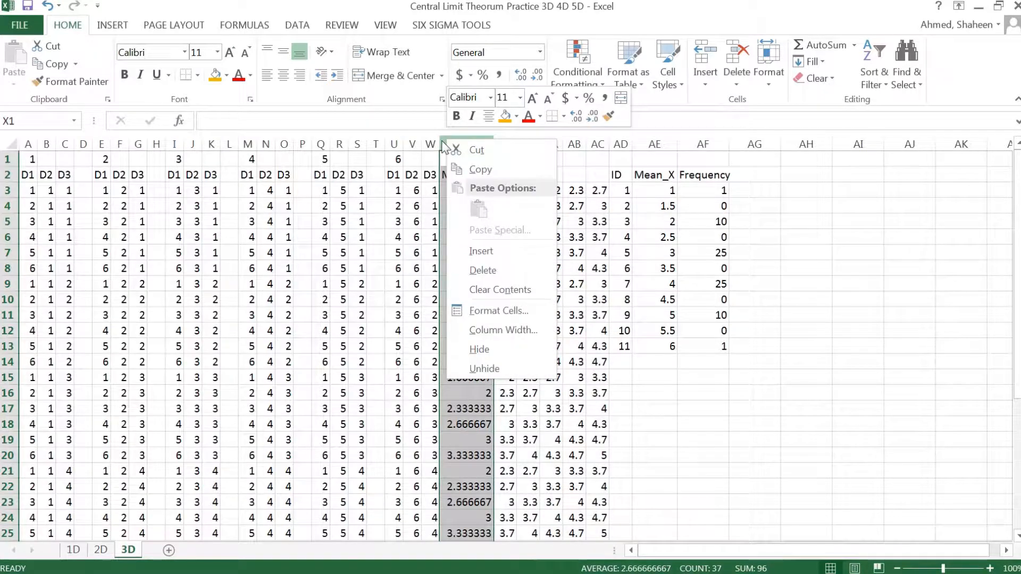
click(482, 251)
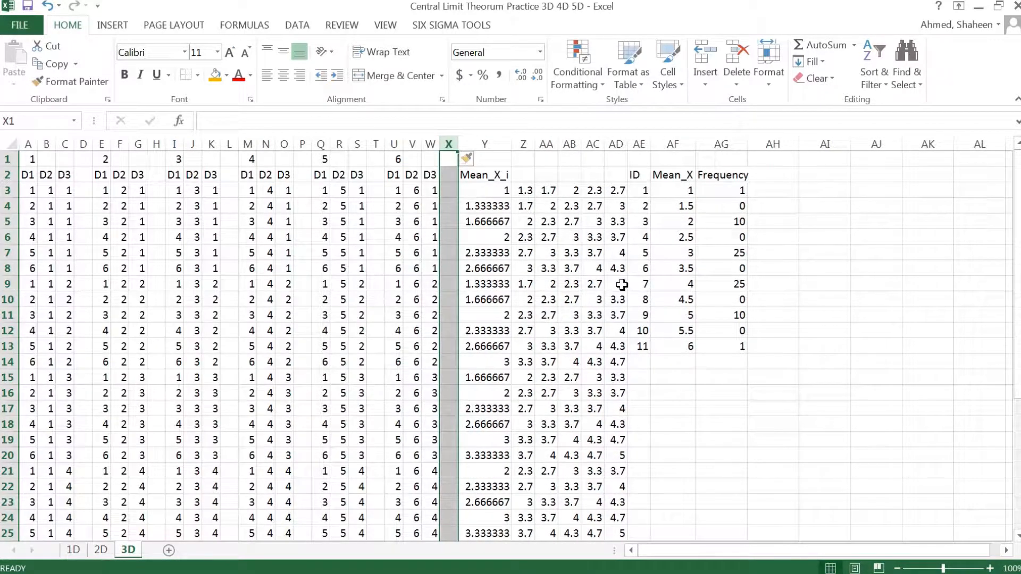
Widen column Z slightly to show the group 2 means with two decimals, and check the mean formulas in column Y
click(557, 204)
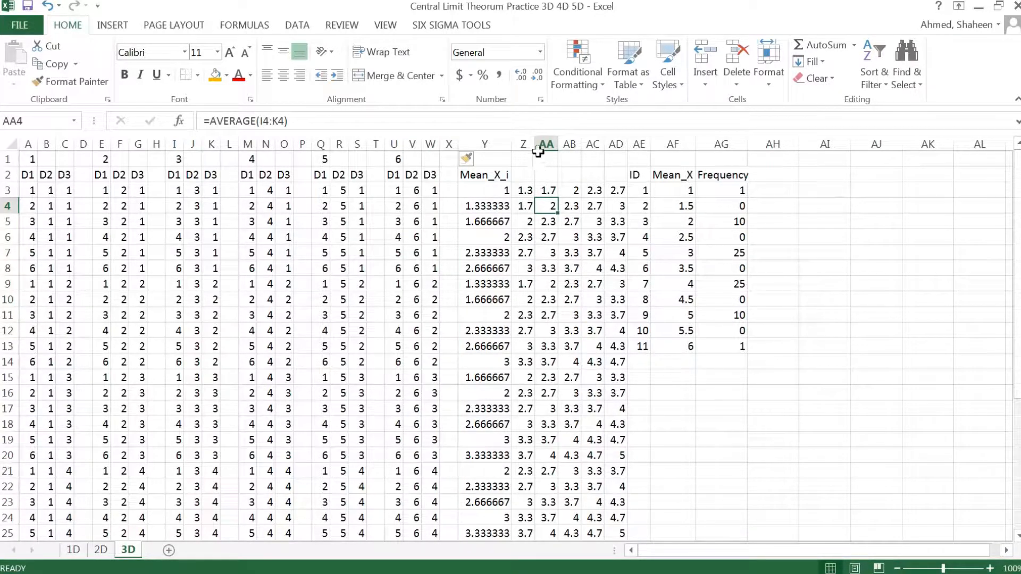
drag(535, 150, 544, 150)
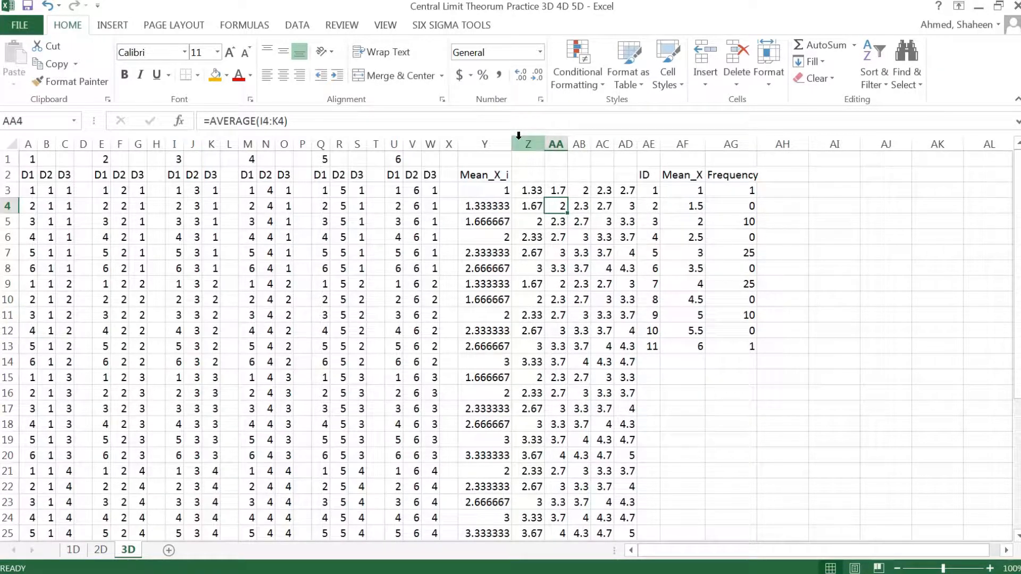
drag(520, 139, 579, 140)
click(485, 215)
click(495, 206)
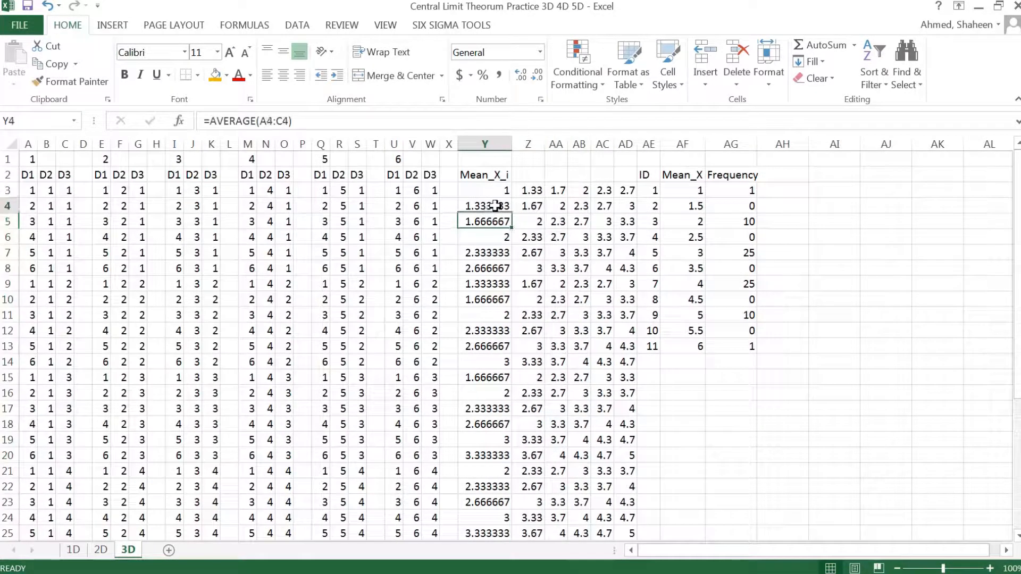
key(Down)
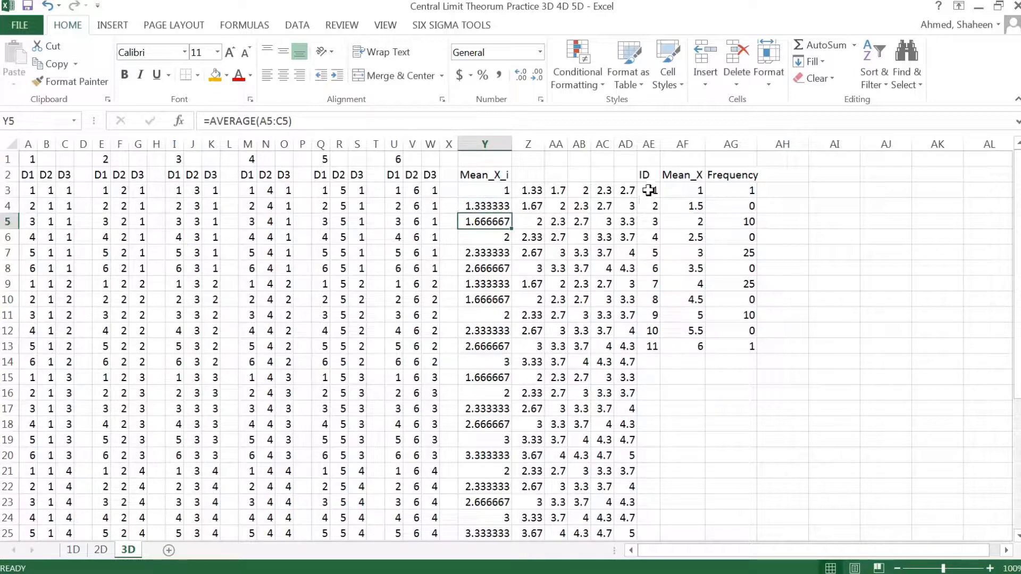
Link the first two Mean_X entries to the computed means by entering =Y3 in AF3 and =Z3 in AF4
click(696, 193)
text(=)
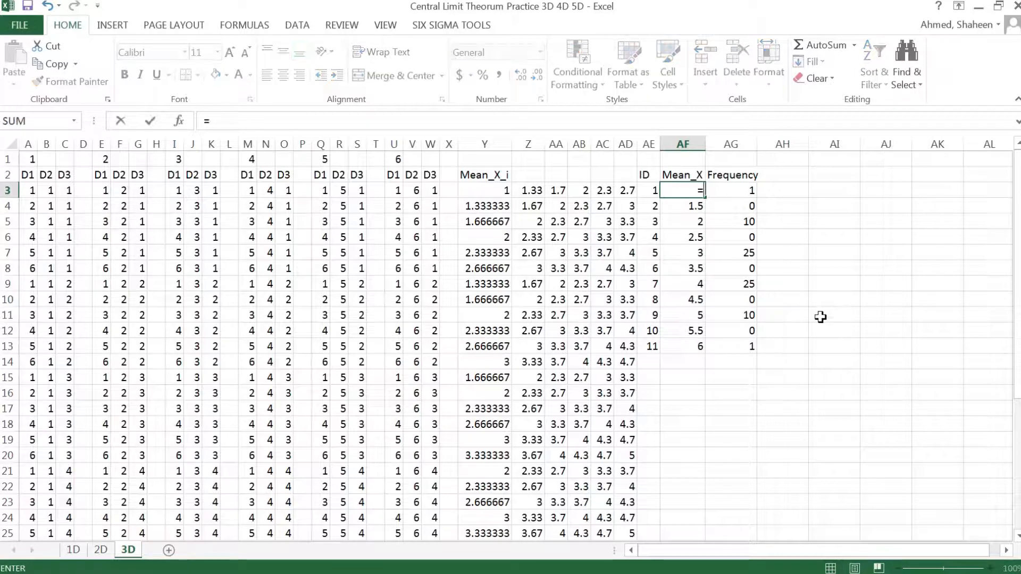
click(504, 188)
key(Return)
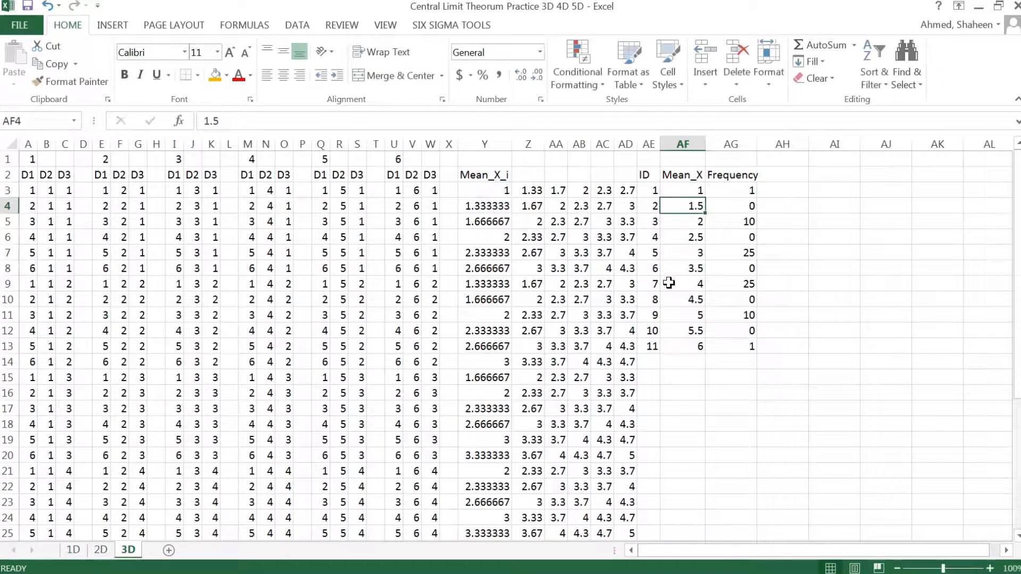
text(=)
click(539, 190)
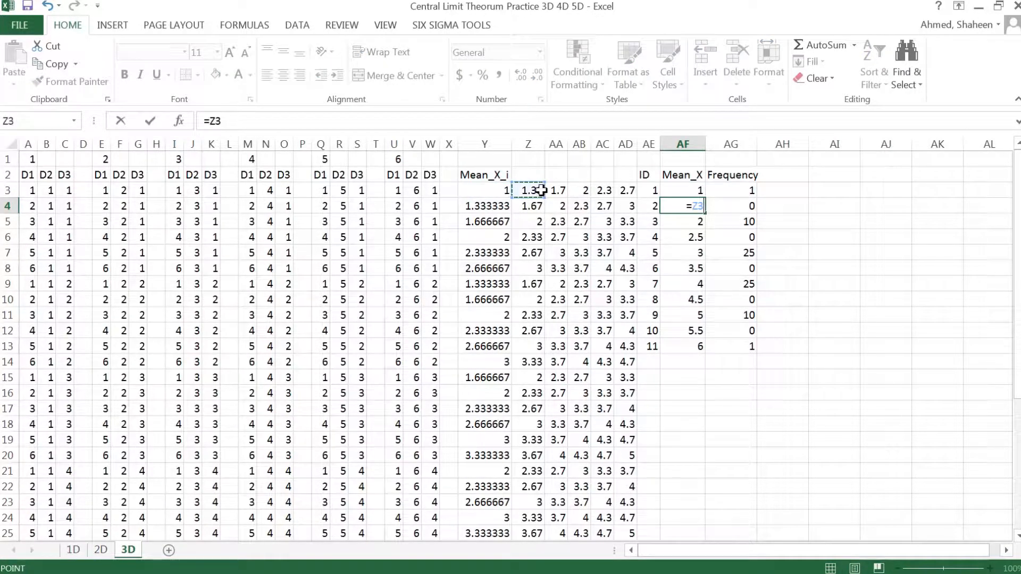
key(Return)
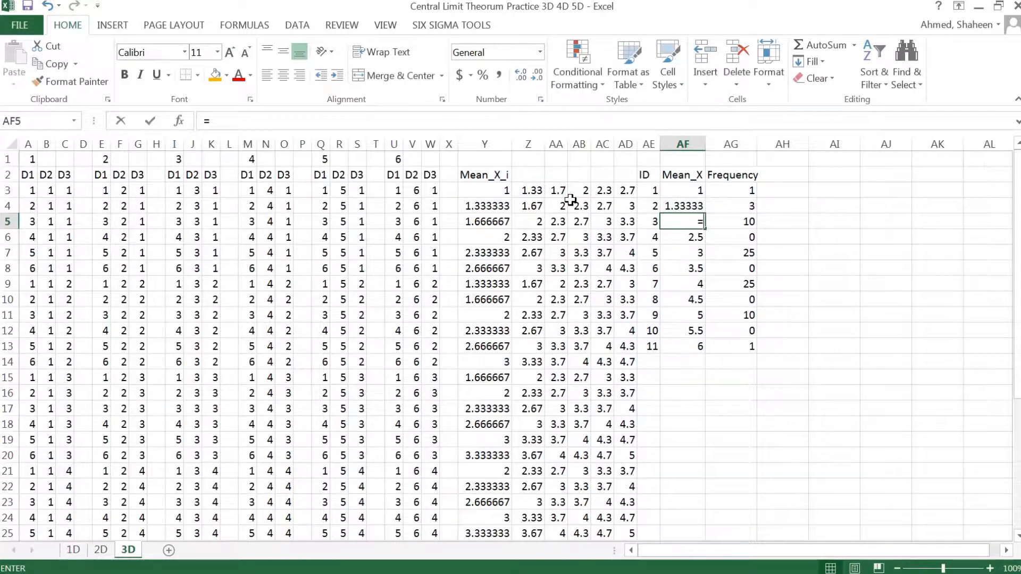
Link the third and fourth Mean_X entries by entering =AA3 in AF5 and =AB3 in AF6
text(=)
click(553, 189)
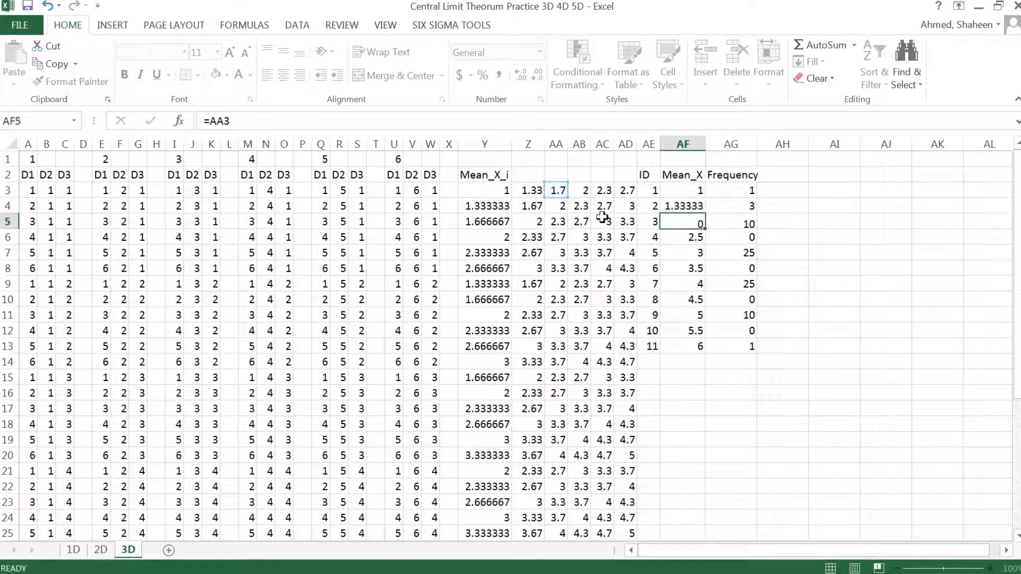
key(Return)
text(=)
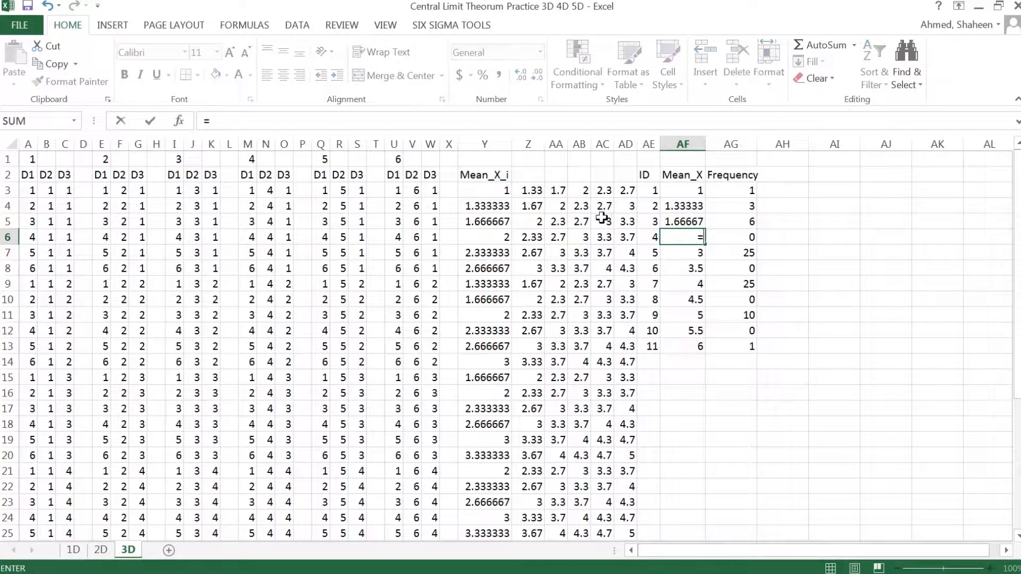
click(584, 187)
key(Return)
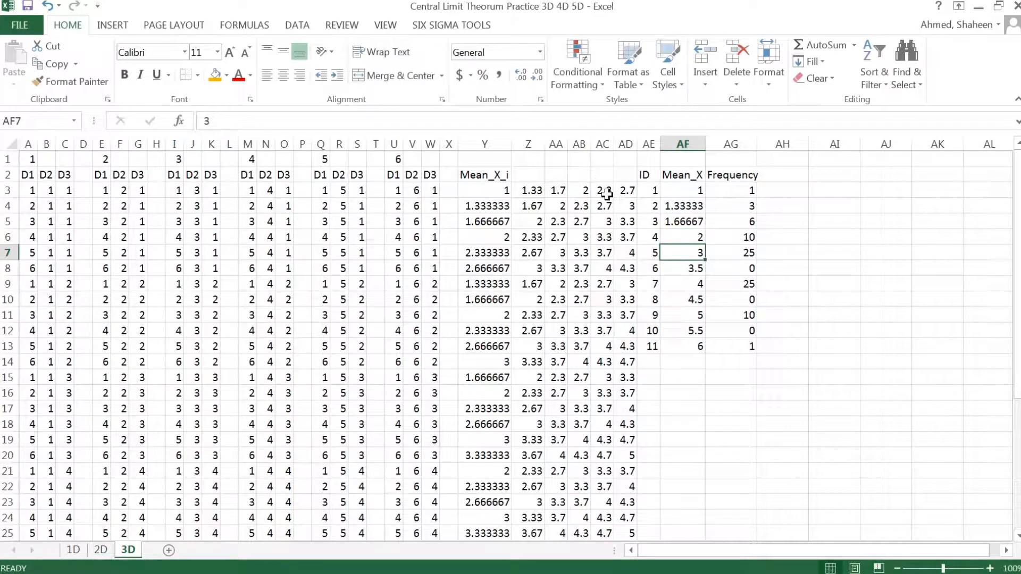
click(605, 194)
text(=)
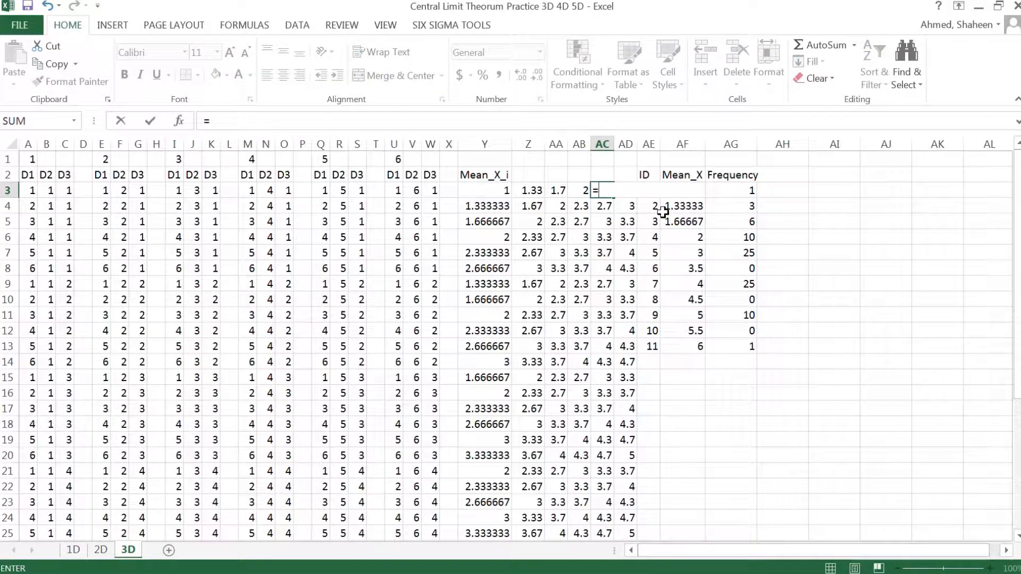
key(Escape)
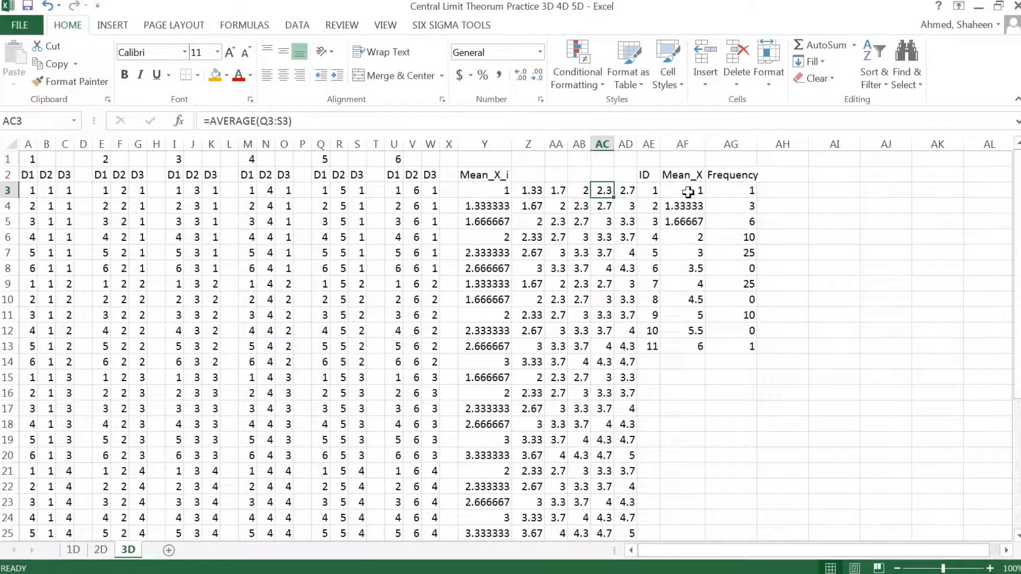
Fill the Mean_X formula pattern from AF3:AF6 down to AF20 and clear the cells from AF11 to AF23
drag(689, 193, 713, 462)
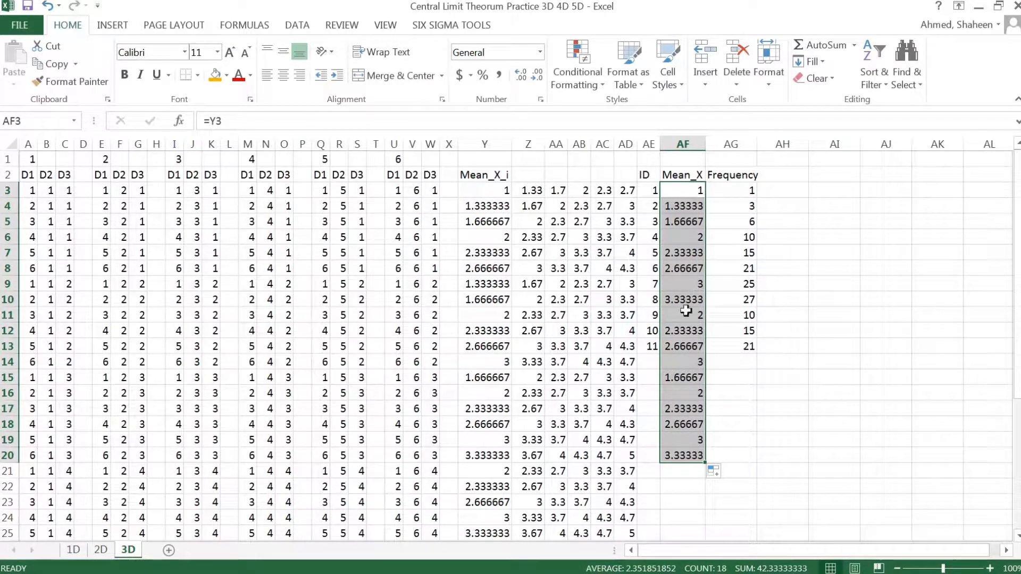
drag(689, 315, 694, 492)
key(Delete)
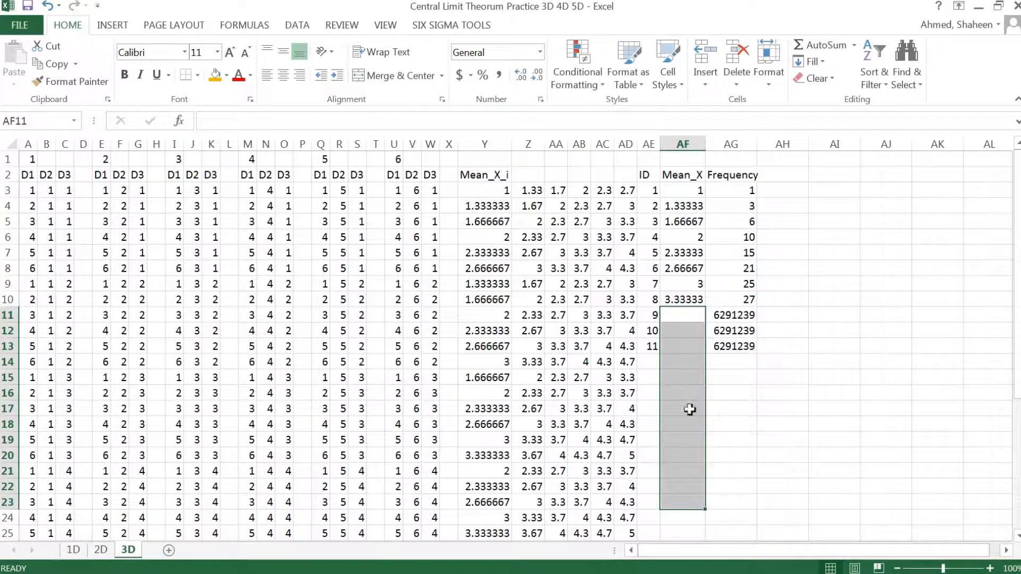
Continue the Mean_X list by entering =AD11 in AF11 and =AD12 in AF12
click(682, 312)
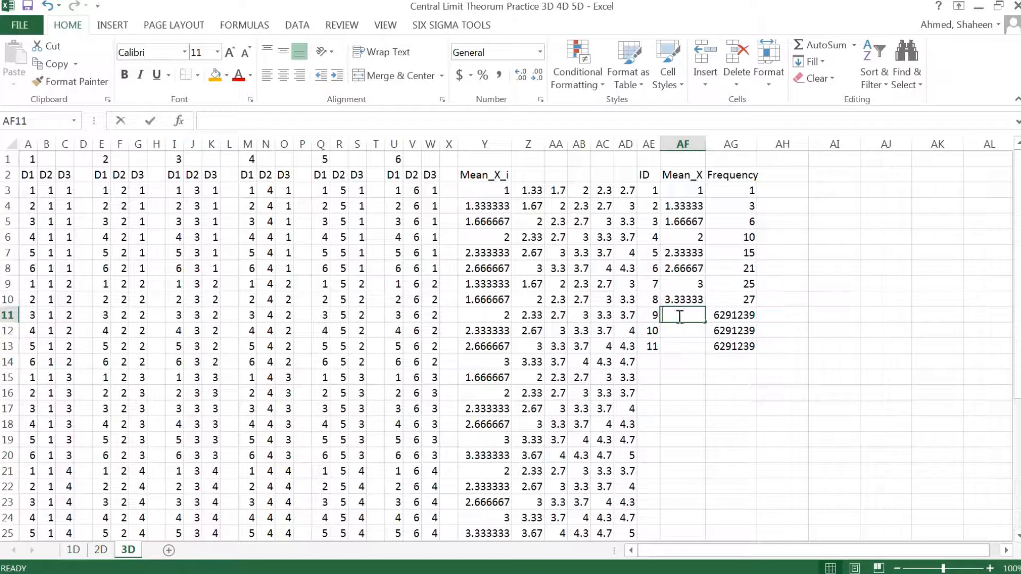
text(=)
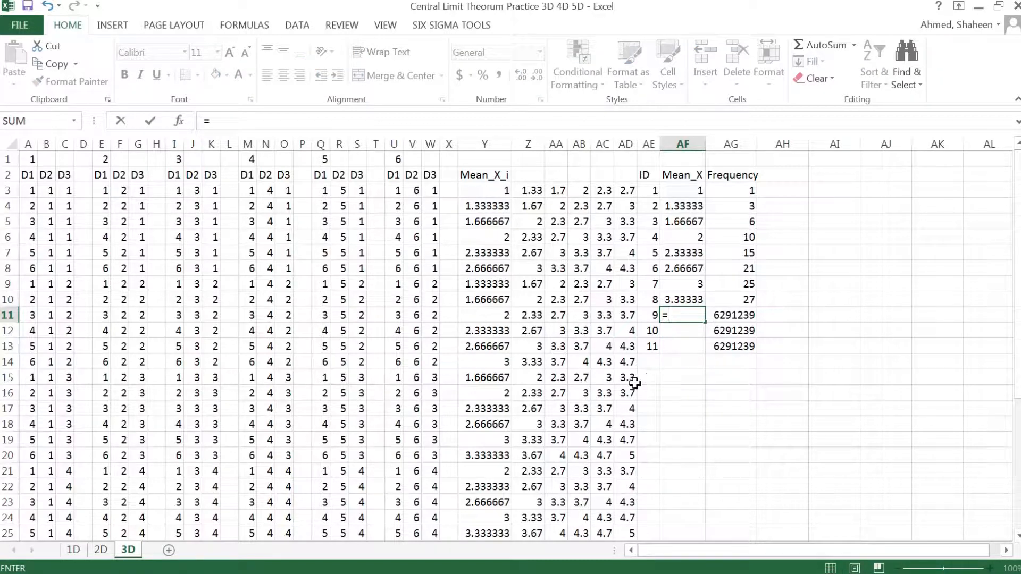
click(625, 316)
key(Return)
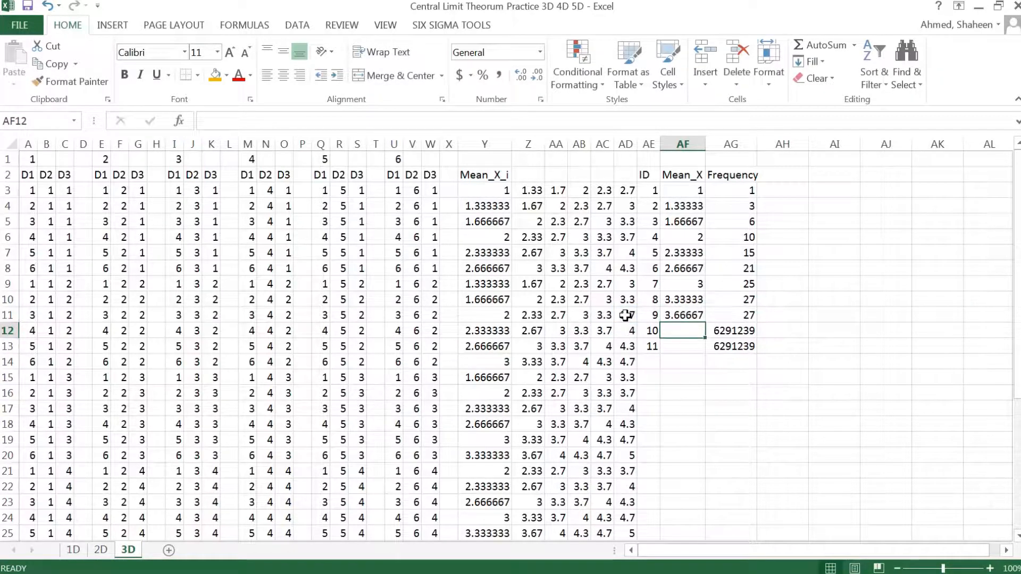
text(=)
click(628, 332)
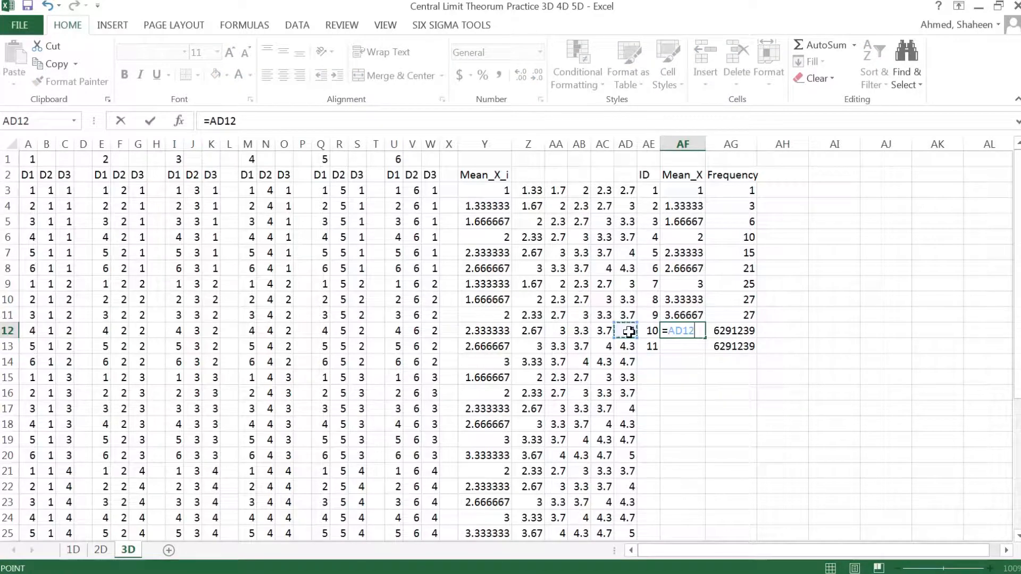
key(Return)
Continue the Mean_X list by entering =AD13 in AF13 and =AD14 in AF14
text(=)
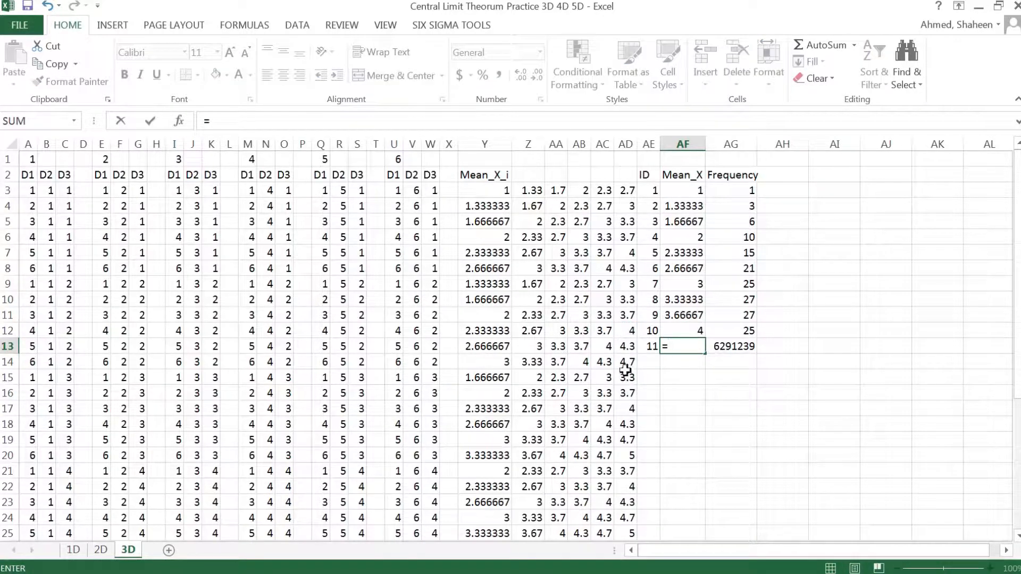
click(627, 347)
key(Return)
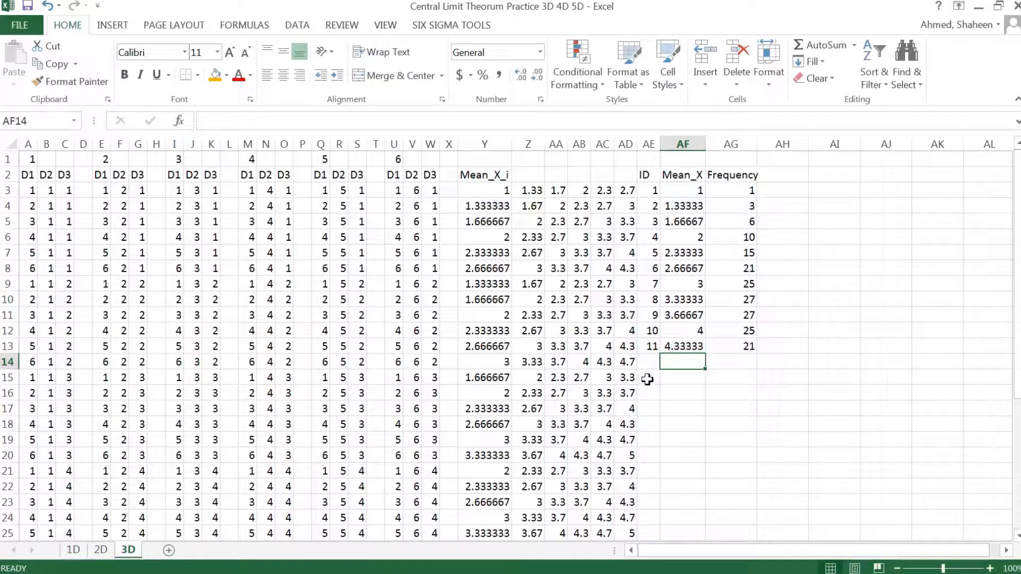
text(=)
click(632, 362)
key(Return)
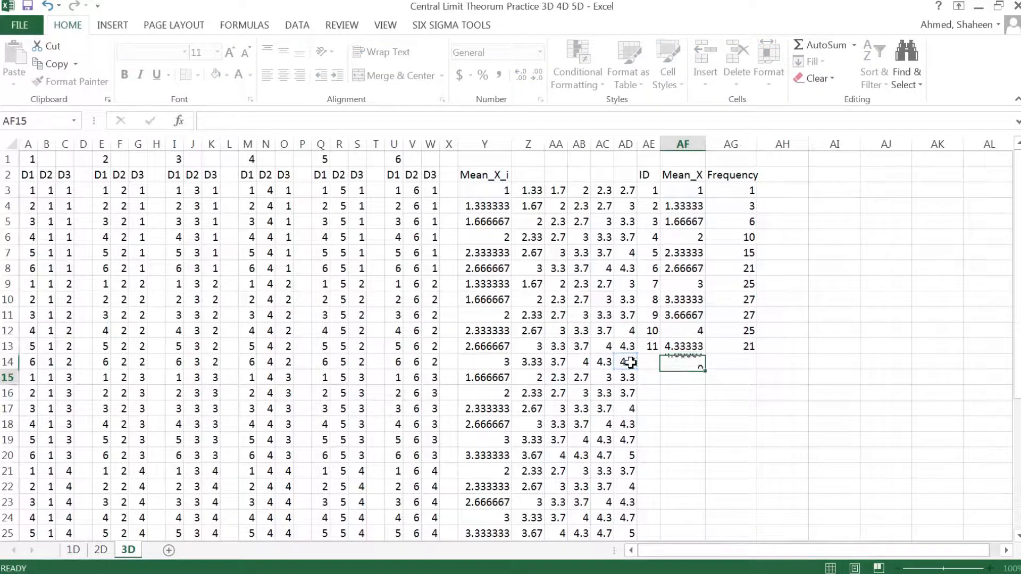
Continue the Mean_X list by entering =AD25 in AF15 and =AD26 in AF16
text(=)
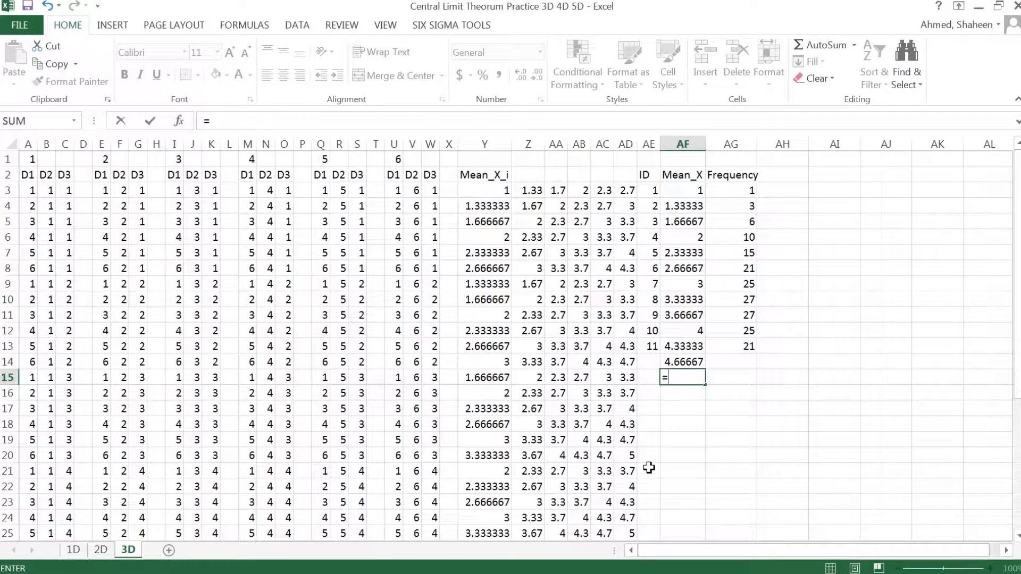
click(625, 534)
text(=)
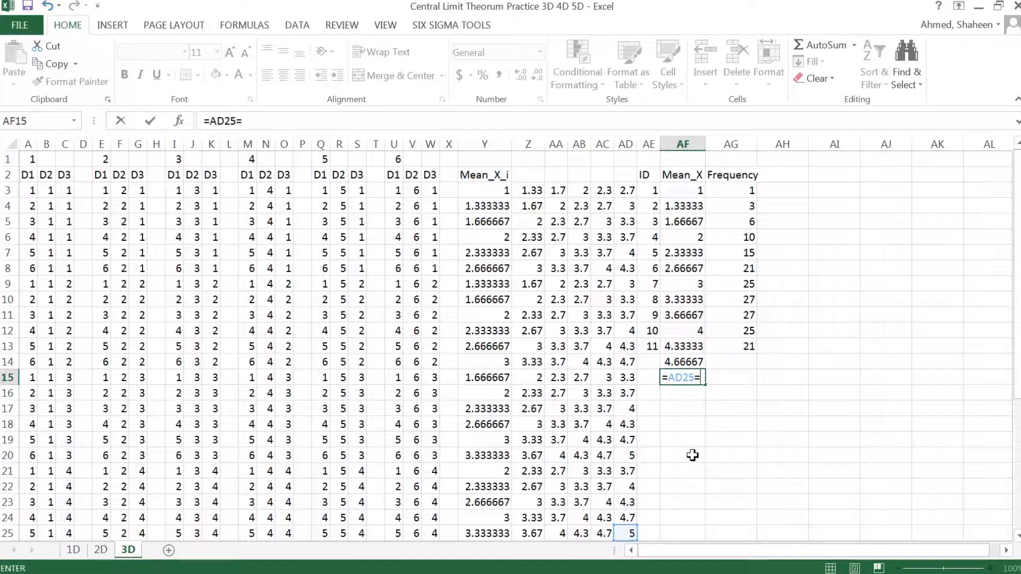
key(Return)
scroll(681, 473, down, 1)
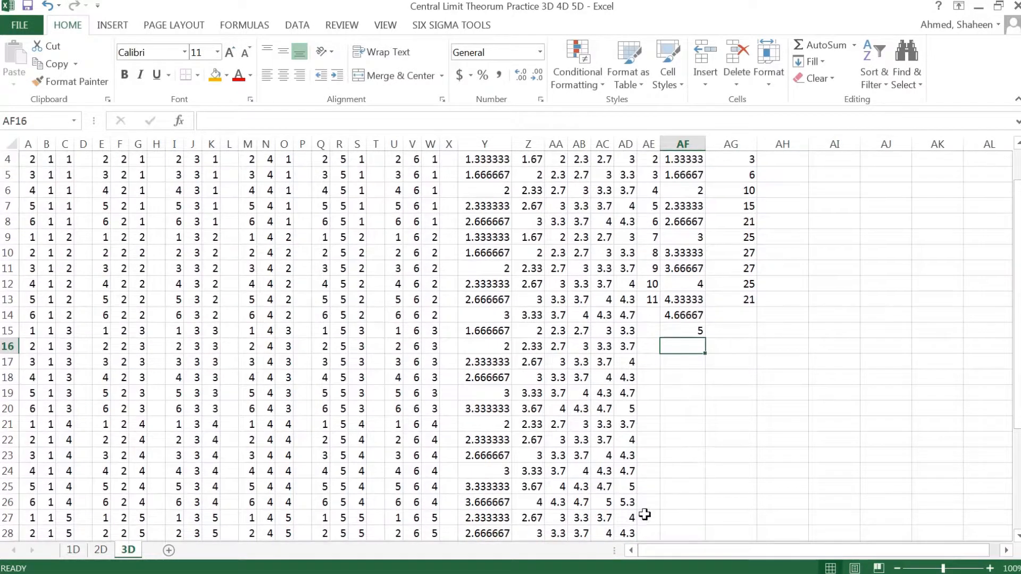
text(=)
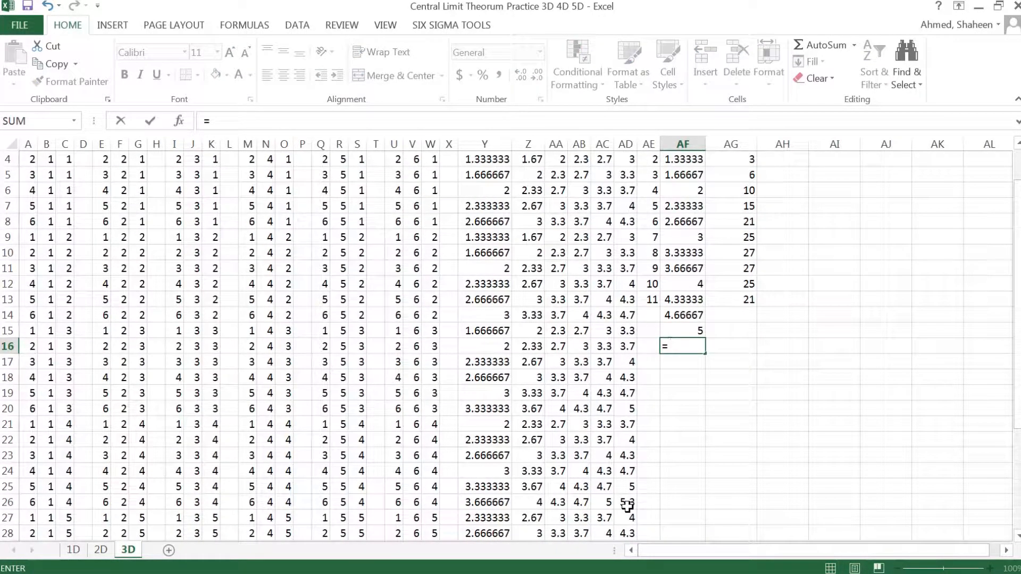
click(628, 504)
key(Return)
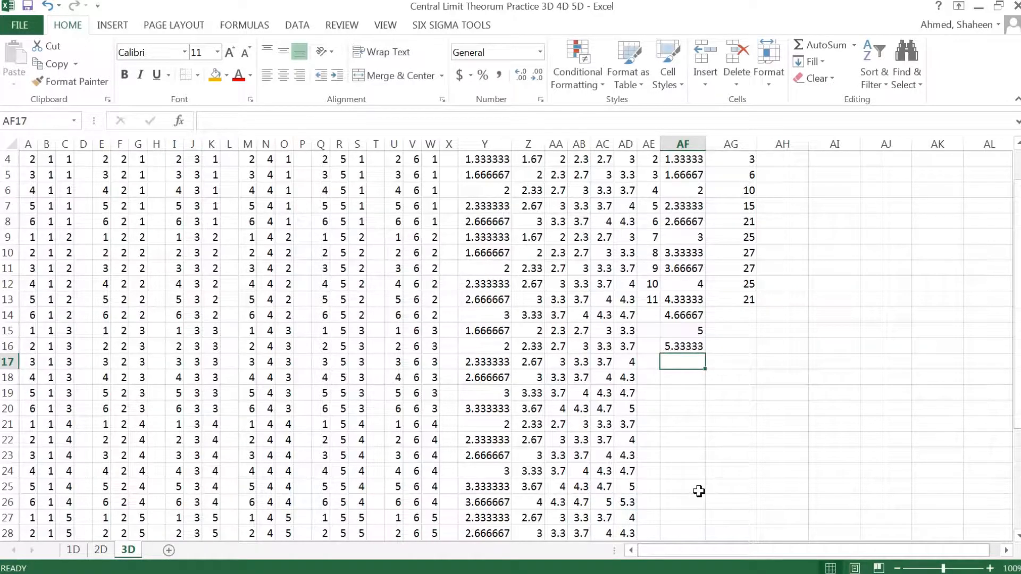
Complete the Mean_X list by entering =AD37 in AF17 and =AD38 in AF18
text(=)
scroll(691, 494, down, 1)
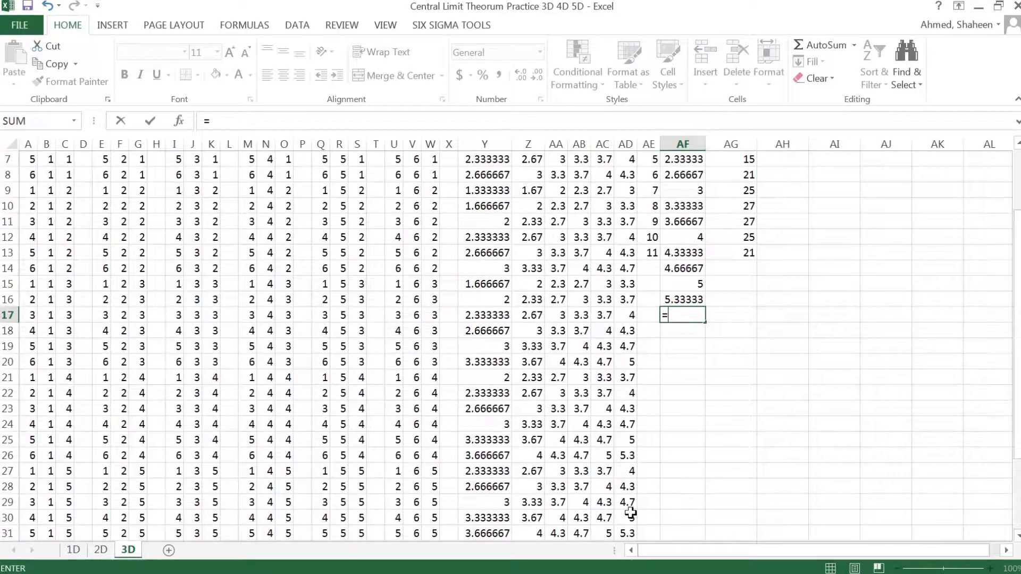
scroll(628, 505, down, 3)
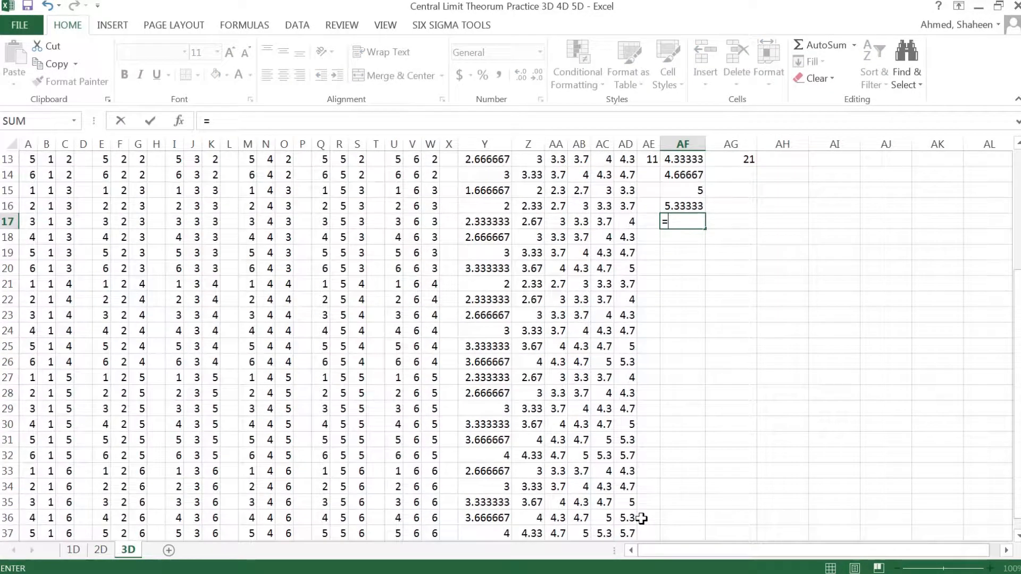
click(629, 486)
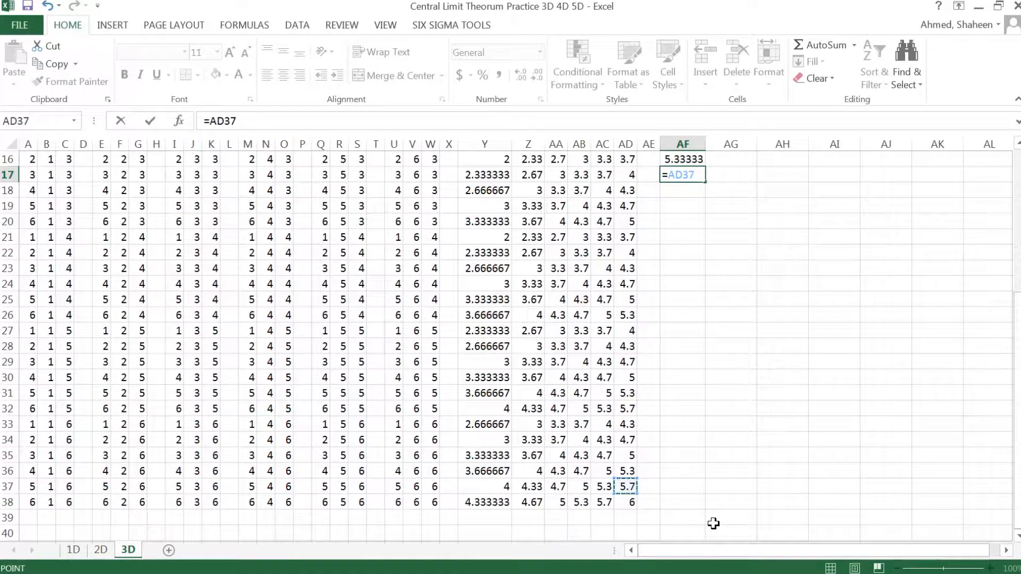
key(Return)
text(=)
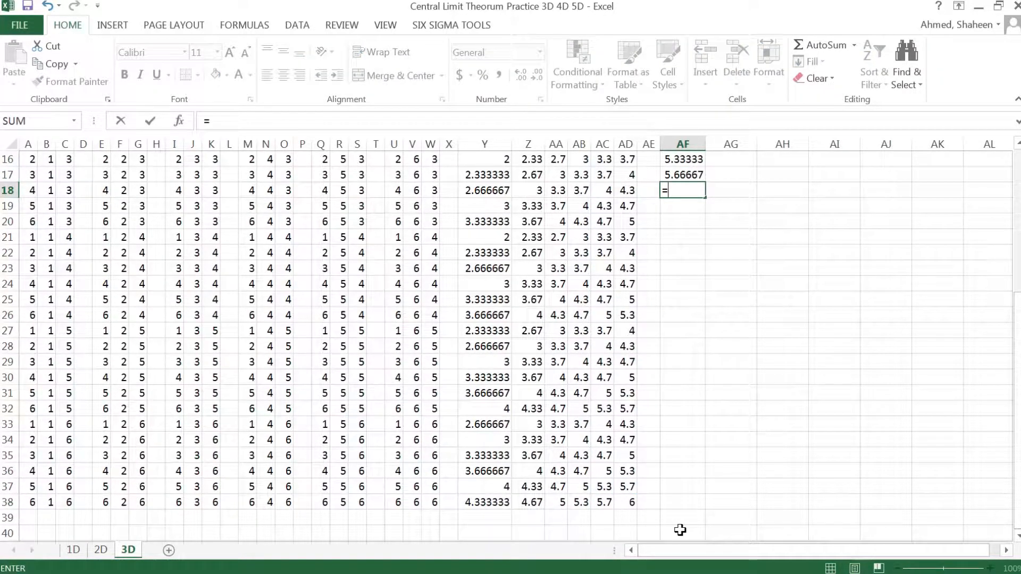
click(630, 502)
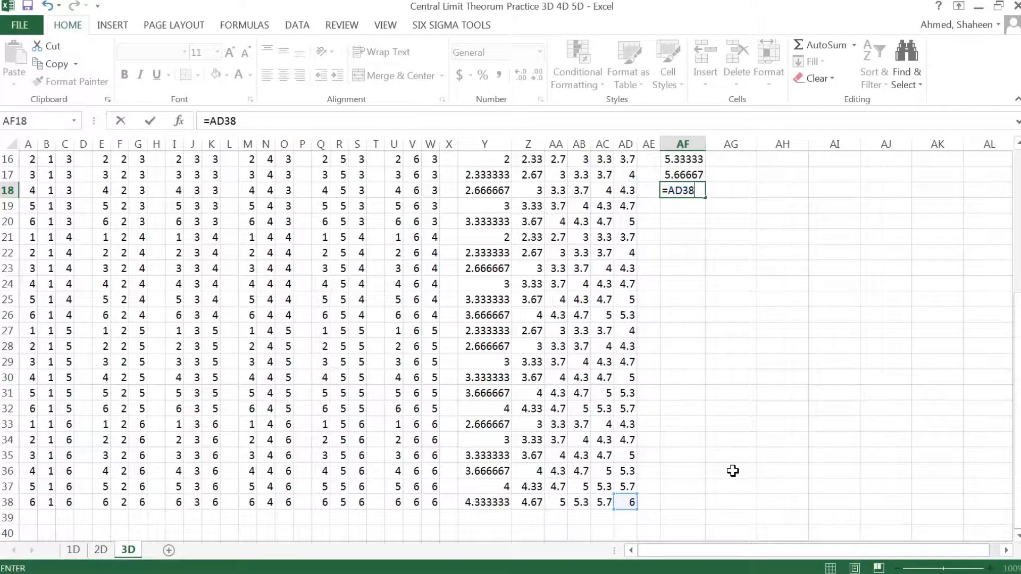
key(Return)
Check the COUNTIF formula in AG3 and fill it down the Frequency column to AG18
scroll(733, 471, up, 5)
double_click(736, 190)
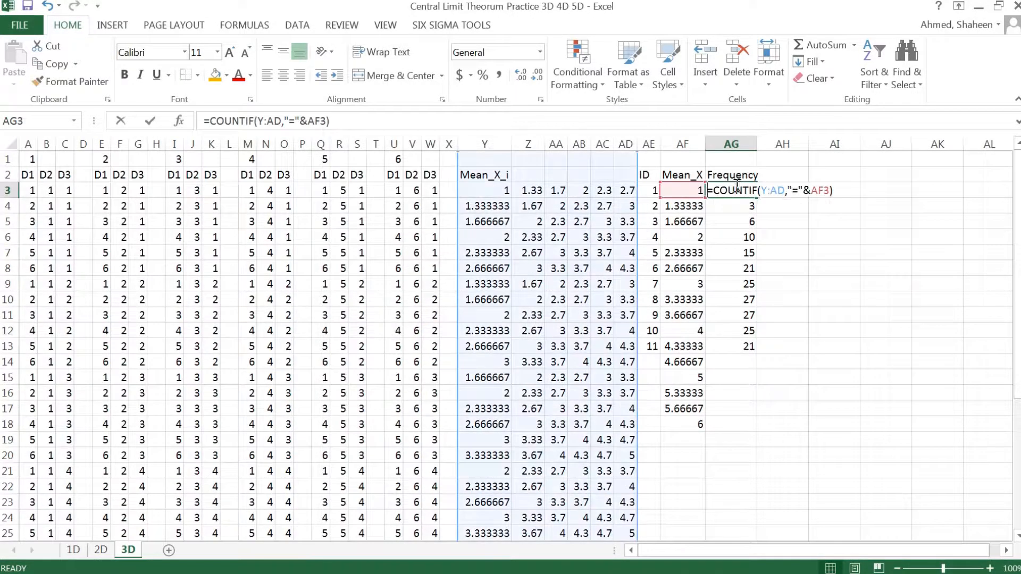
scroll(809, 268, down, 8)
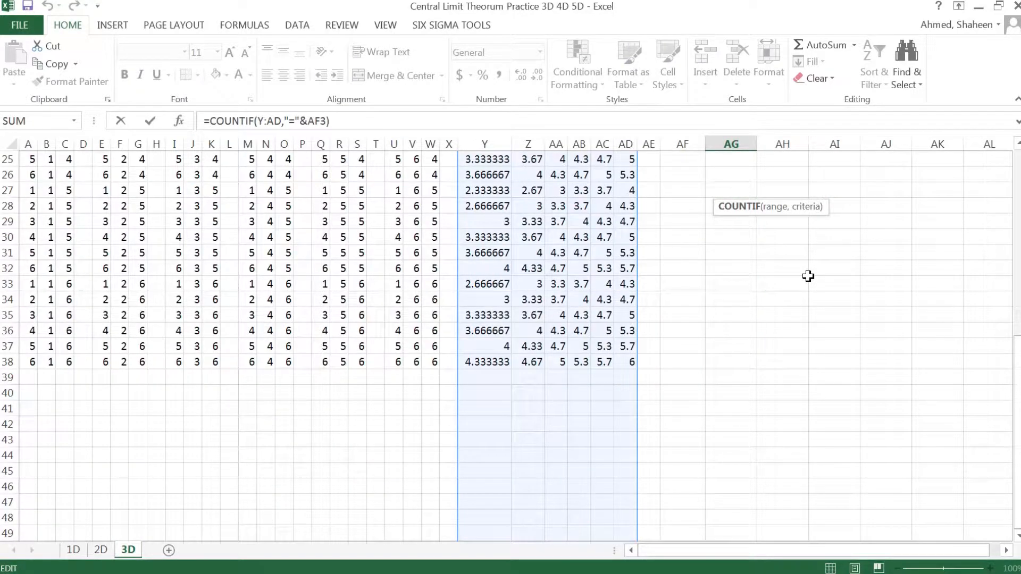
key(Return)
scroll(807, 276, up, 1)
click(750, 186)
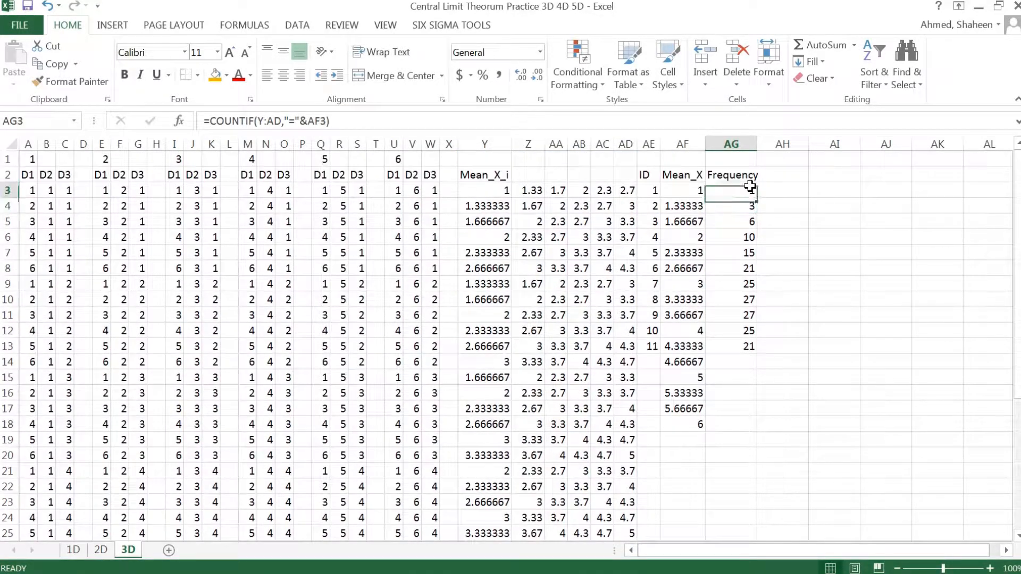
drag(756, 201, 746, 428)
Extend the ID numbering from AE12:AE13 down to 16 in AE18
drag(646, 330, 651, 348)
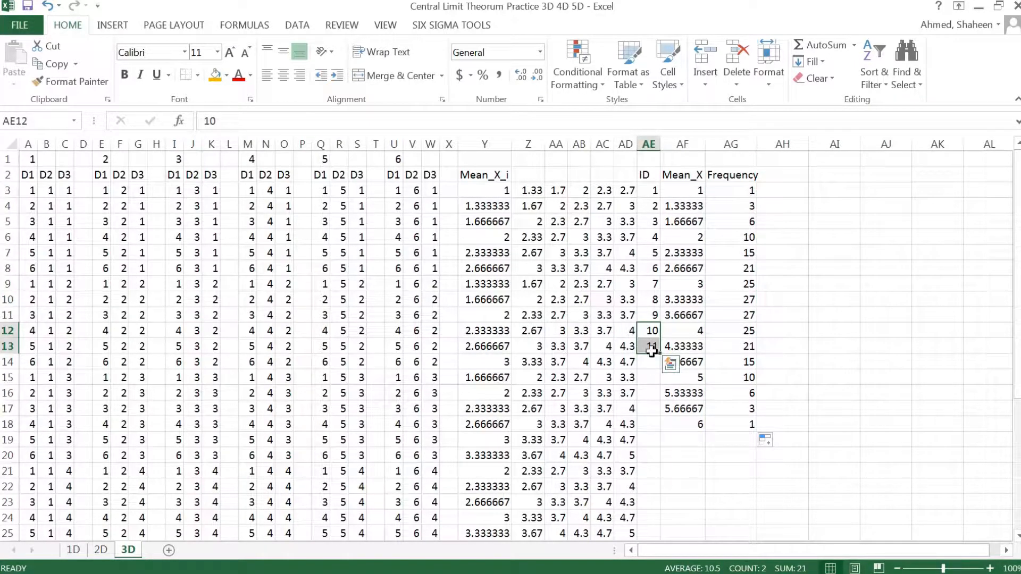
click(658, 357)
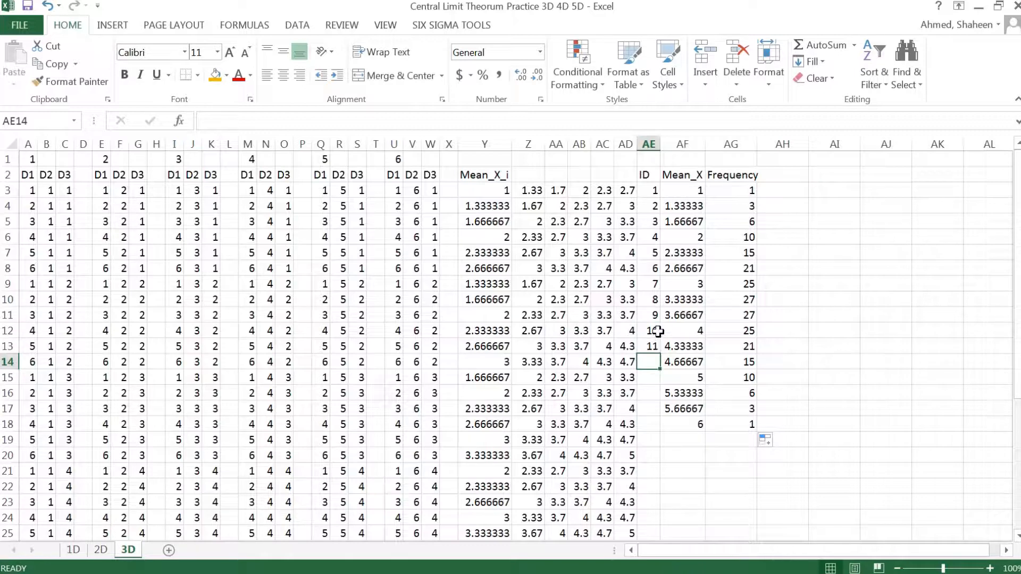
drag(658, 332, 663, 429)
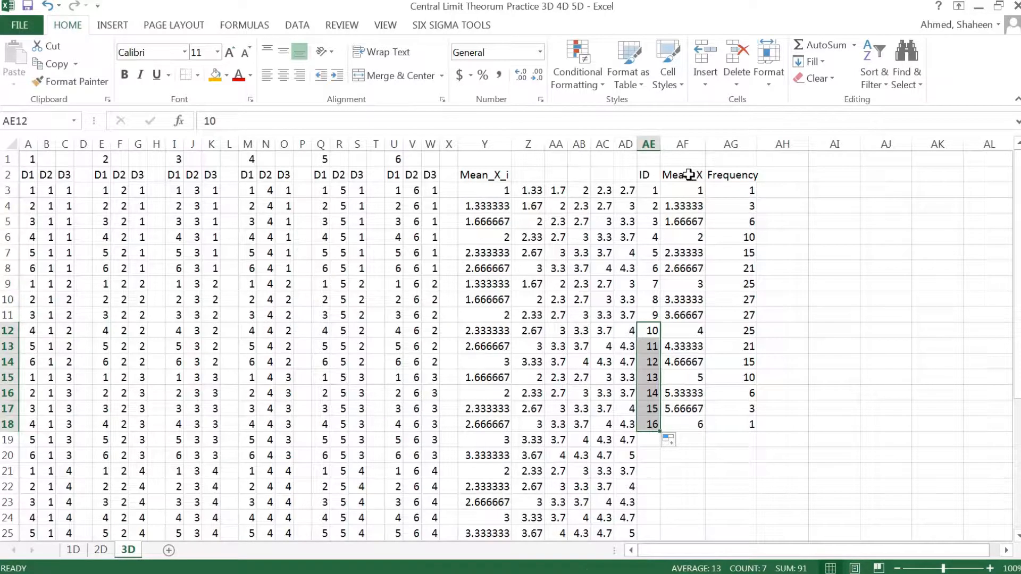
Insert a scatter chart with smooth lines and markers from AF2:AG18, place it over the dice columns and enlarge it
drag(688, 175, 735, 426)
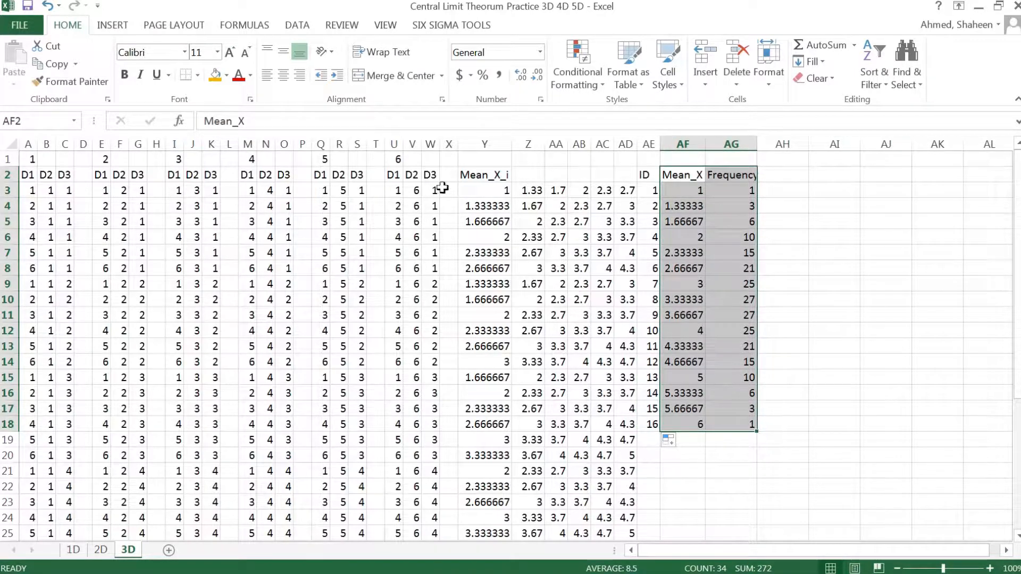
click(112, 25)
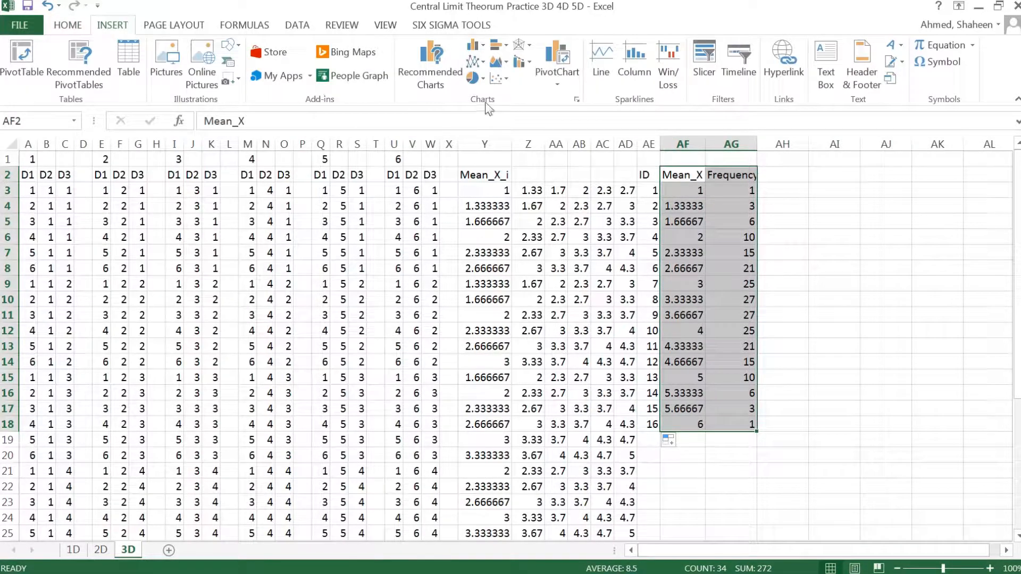
click(499, 79)
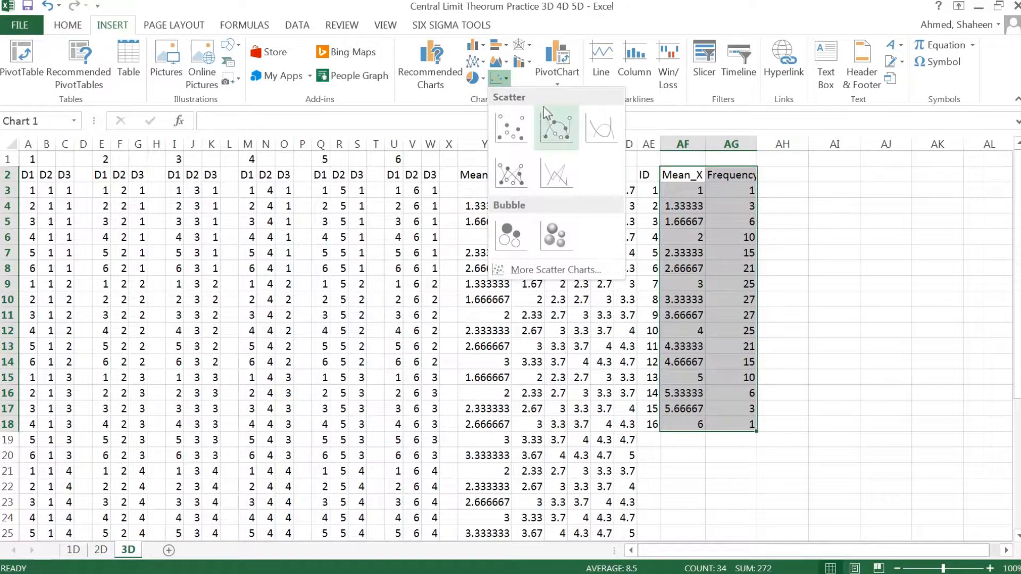
click(528, 168)
drag(488, 252, 212, 164)
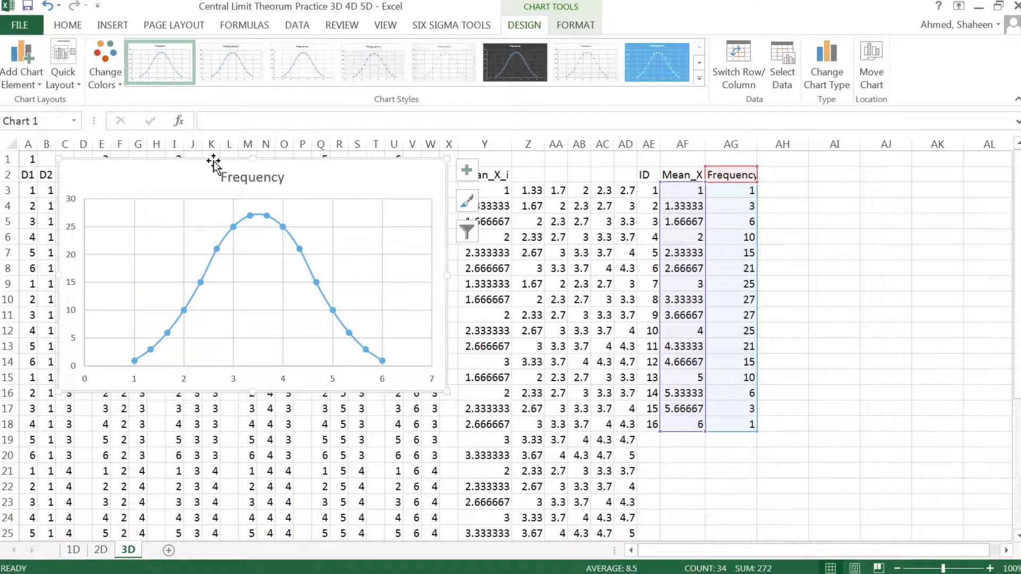
drag(447, 392, 581, 456)
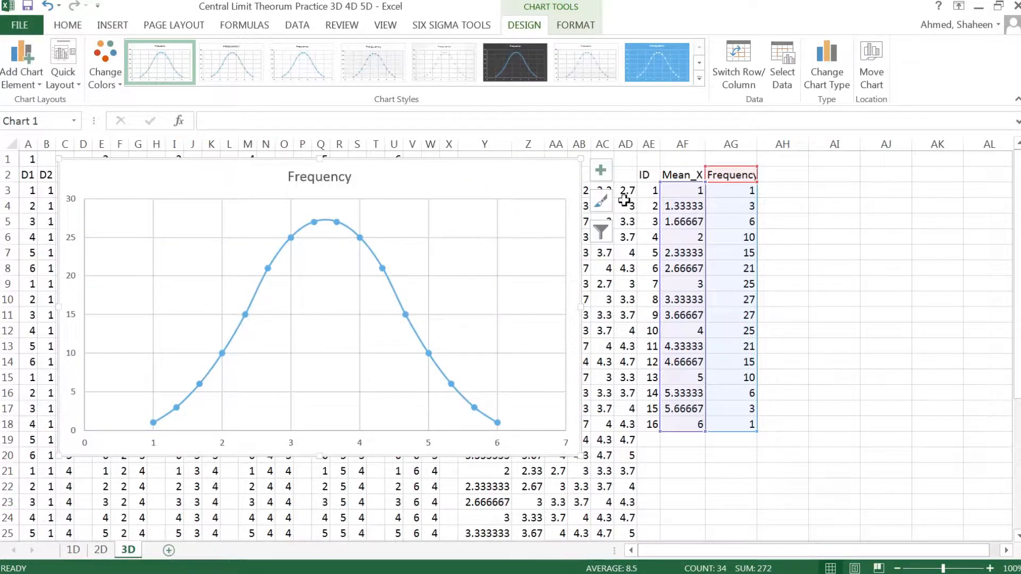
Add axis titles to the frequency chart and set the vertical axis title to "Probability"
click(600, 170)
click(651, 212)
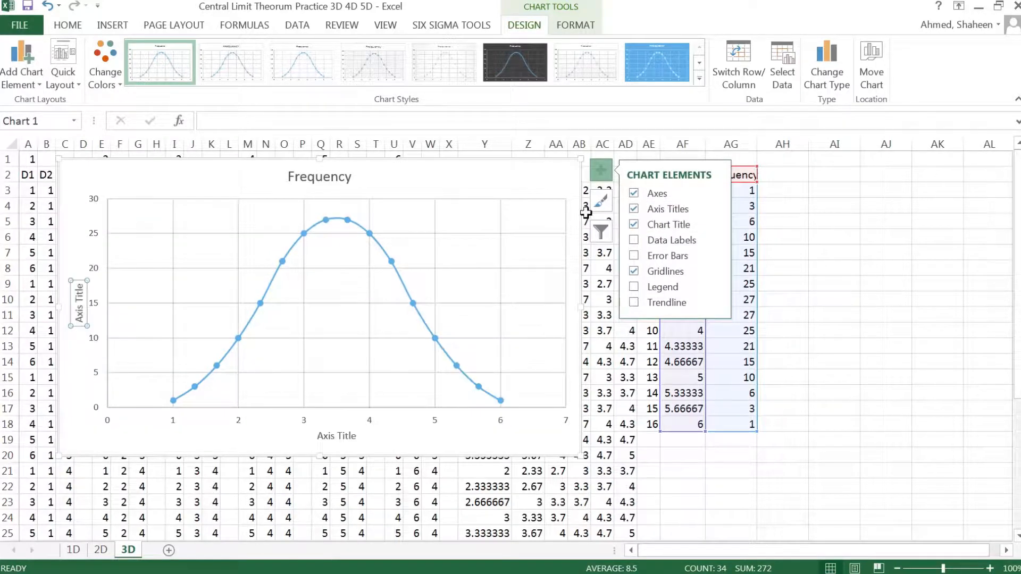
click(81, 292)
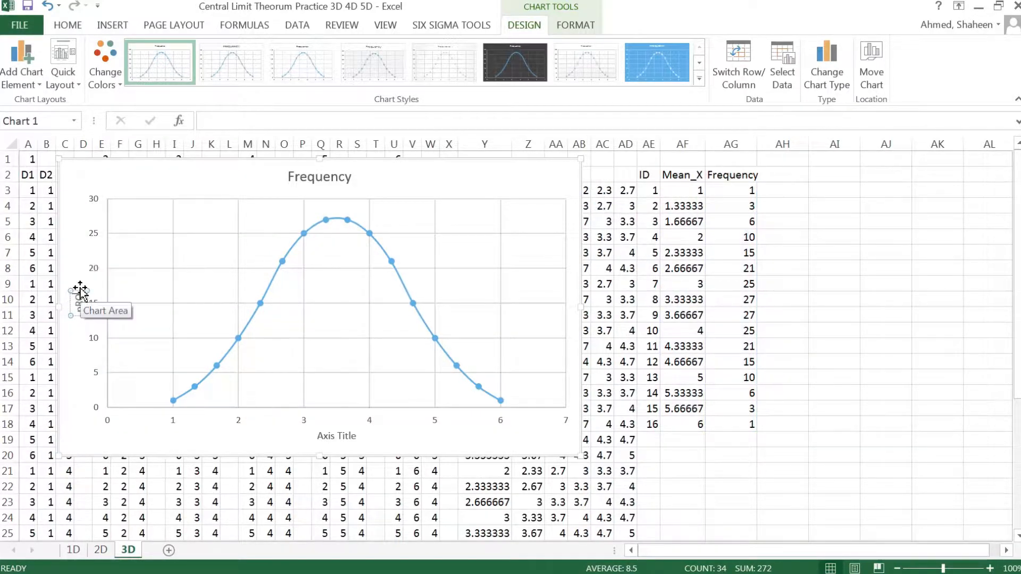
key(Delete)
text(Probability)
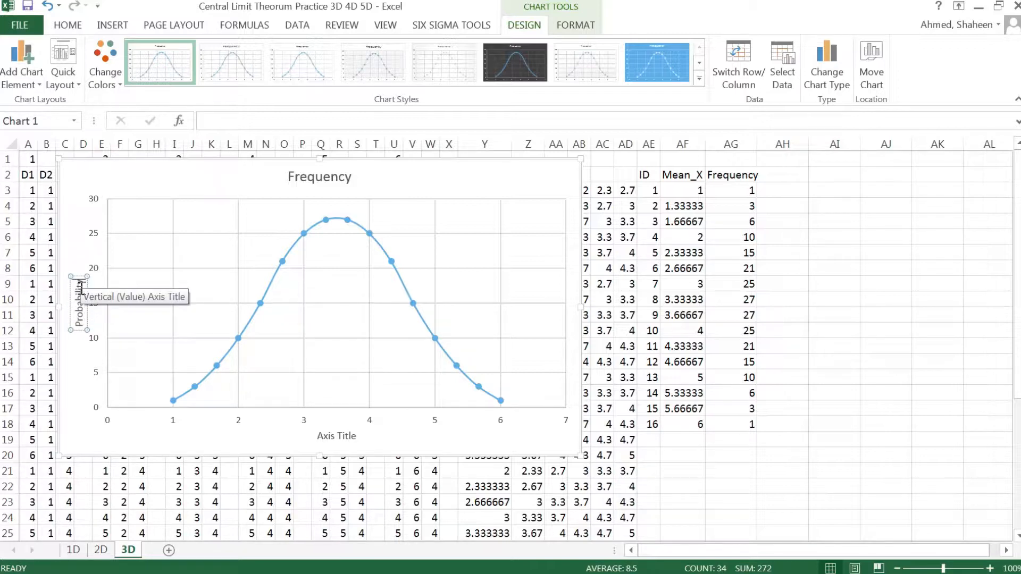
Set the chart's horizontal axis title to "Mean of X's"
double_click(347, 436)
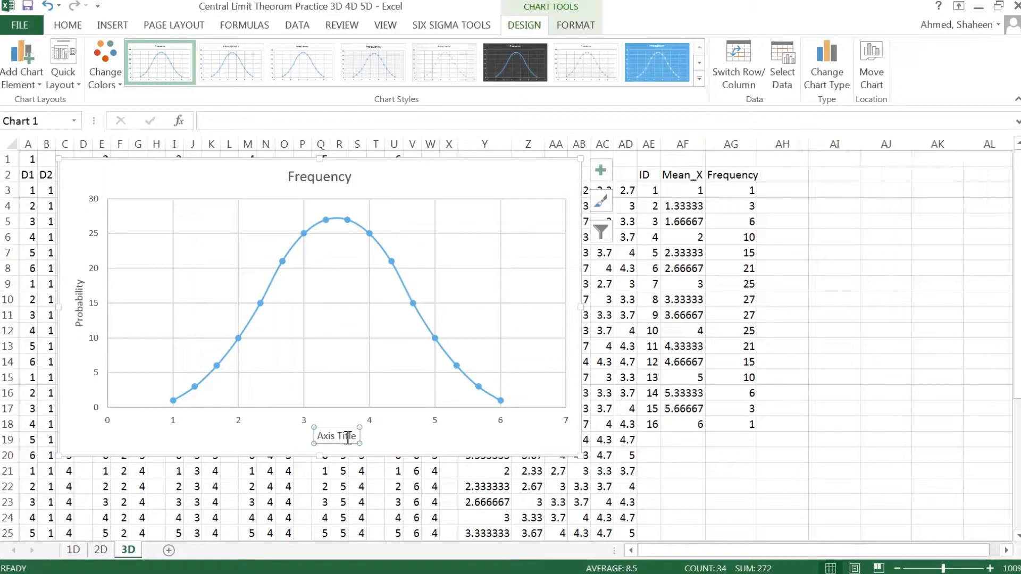
double_click(348, 438)
key(Delete)
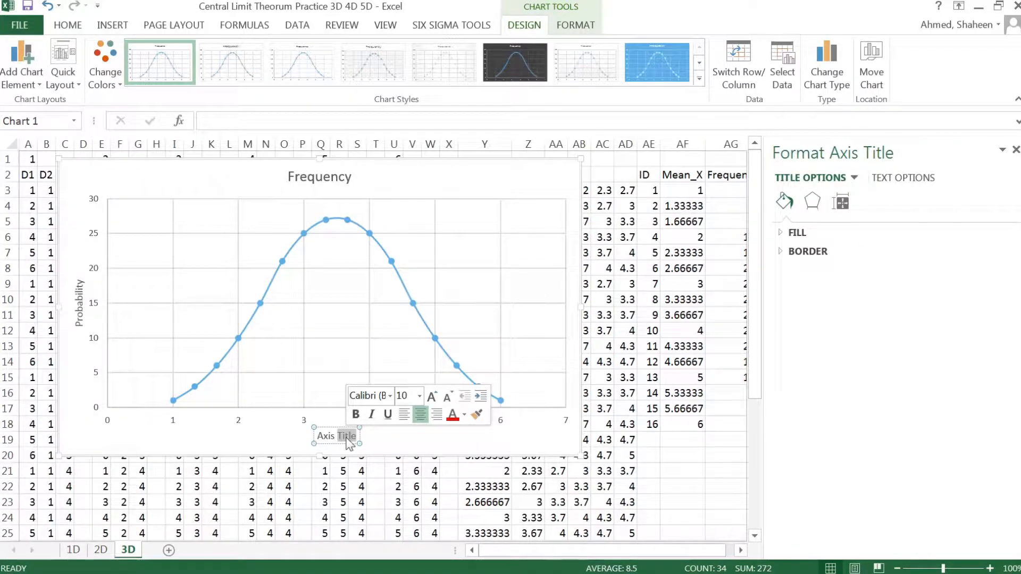
key(BackSpace)
key(BackSpace)
key(BackSpace)
key(BackSpace)
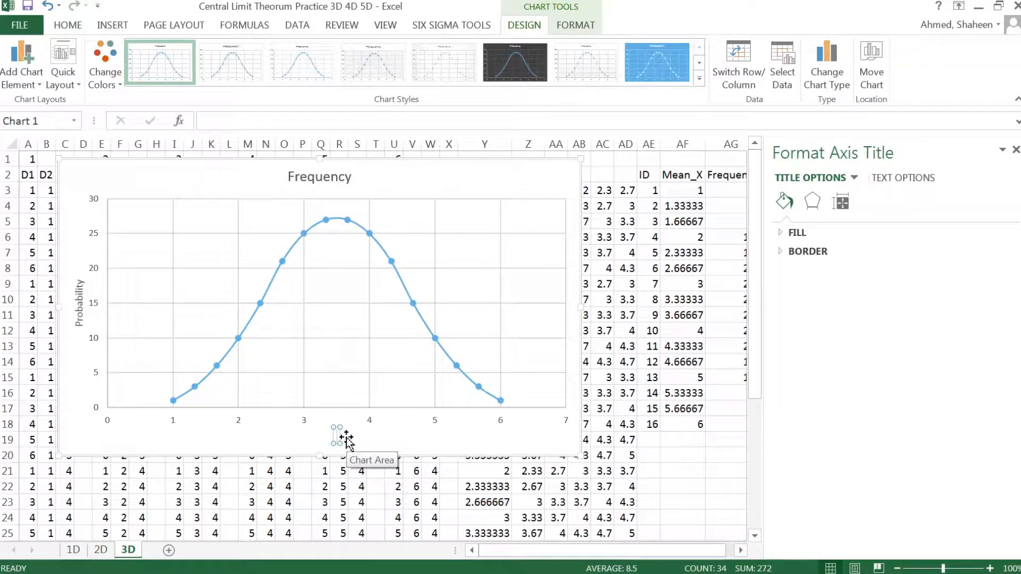
text(Mean of X's)
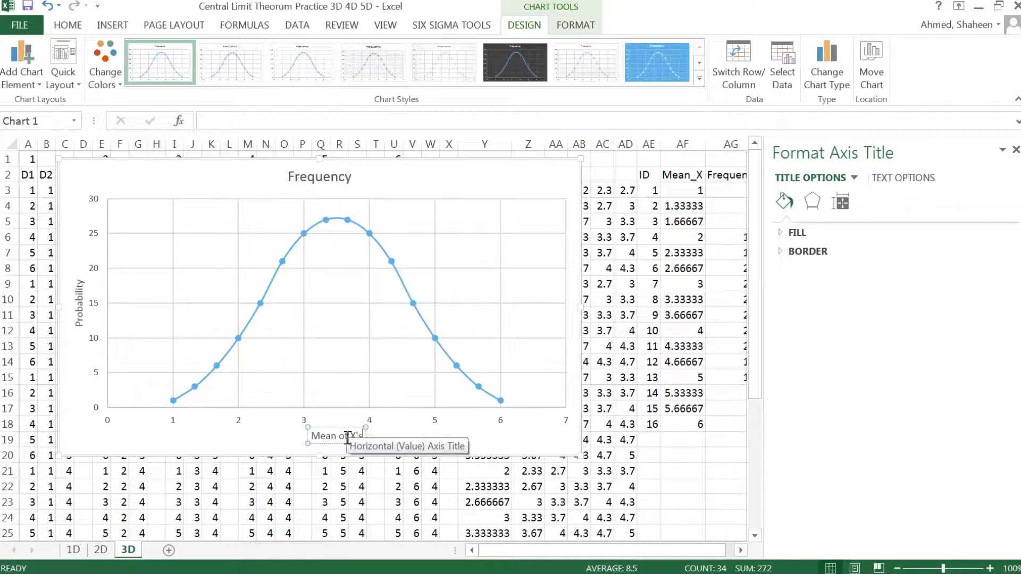
click(543, 182)
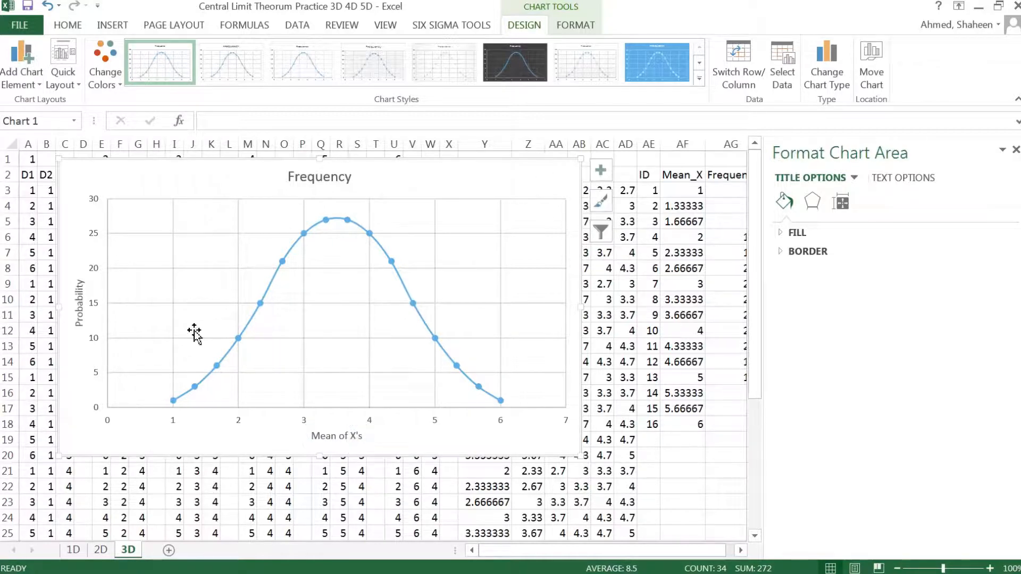
Compare the distribution charts on the 1D, 2D and 3D sheets, and move the 3D chart down below the header rows
click(73, 551)
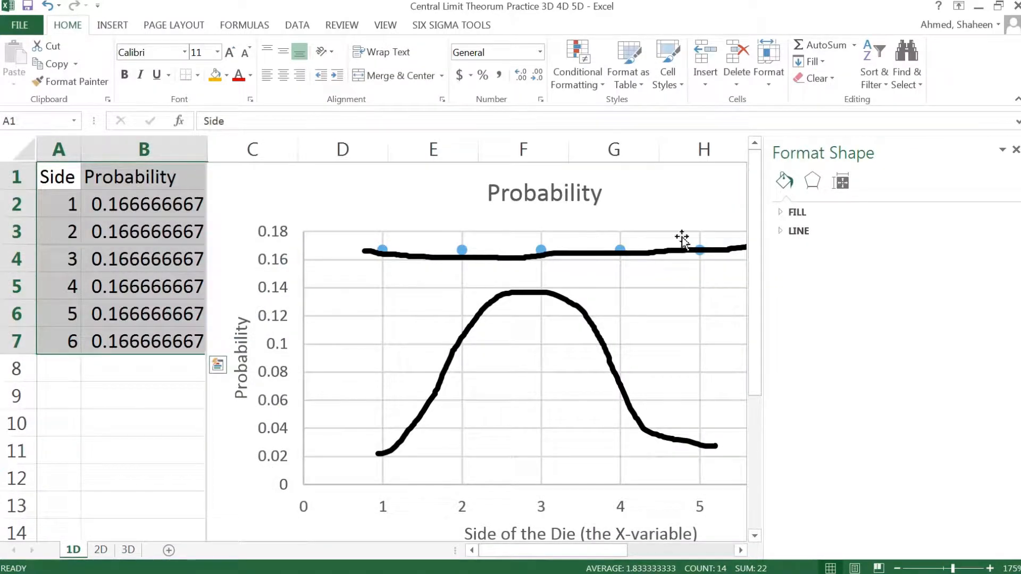
click(101, 551)
scroll(158, 501, down, 1)
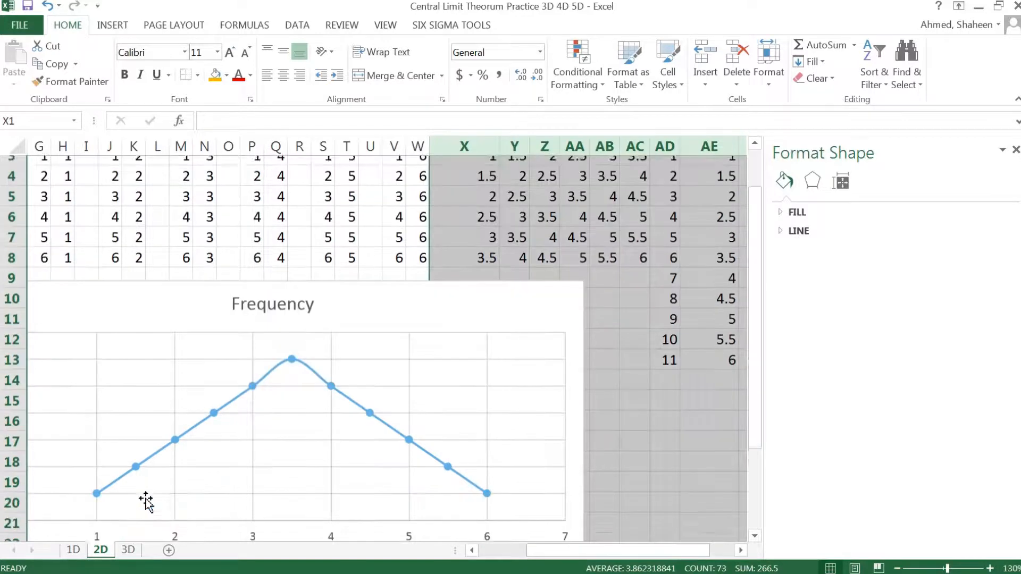
click(128, 550)
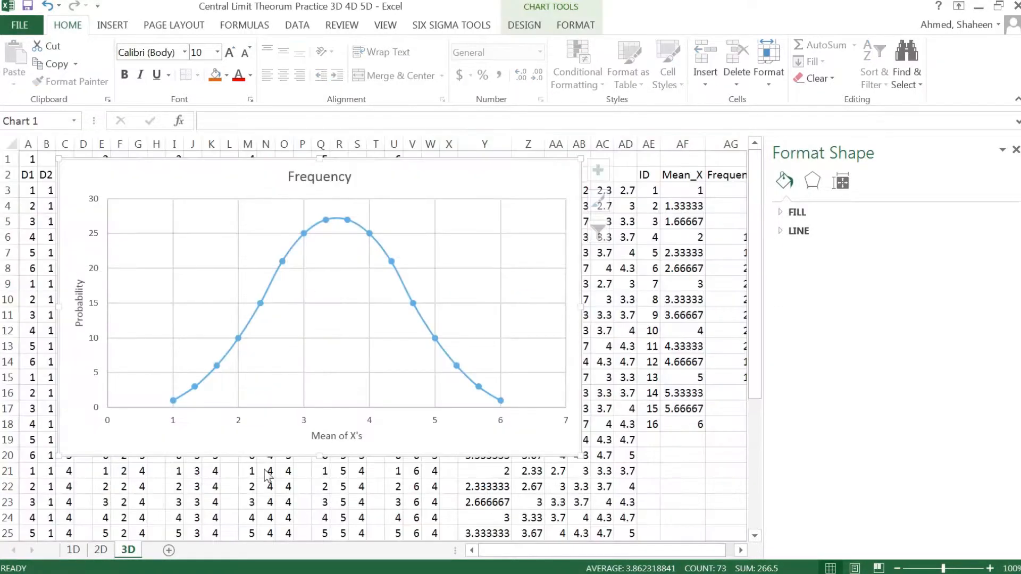
click(283, 240)
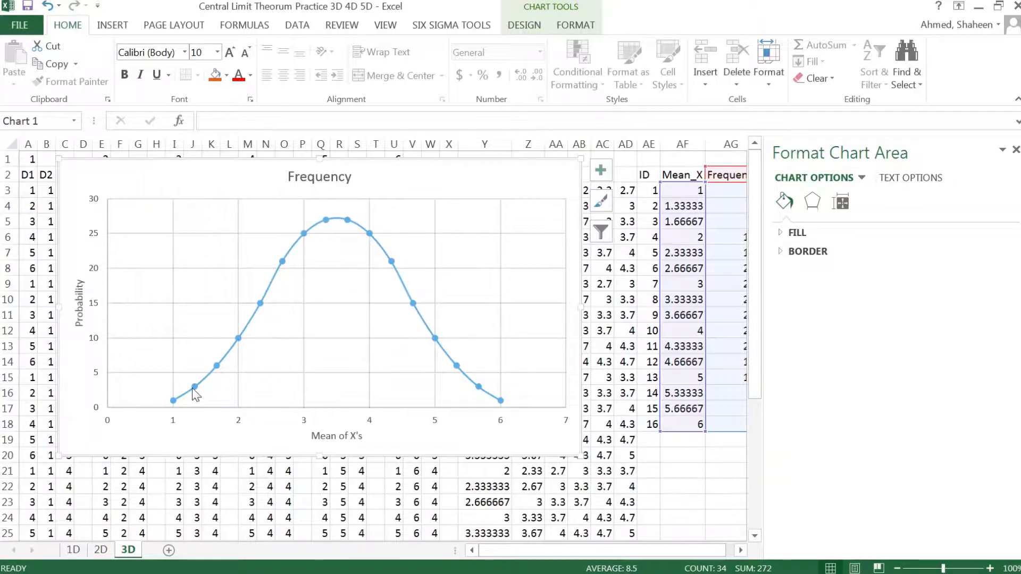
drag(160, 170, 174, 206)
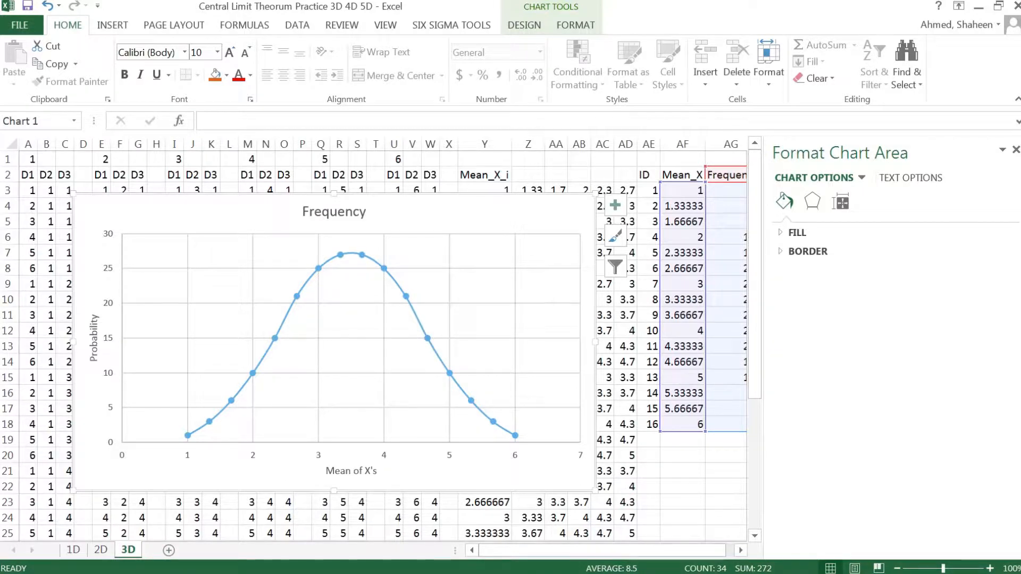
Add a new worksheet after the 3D sheet and name it 4D
click(168, 551)
double_click(173, 552)
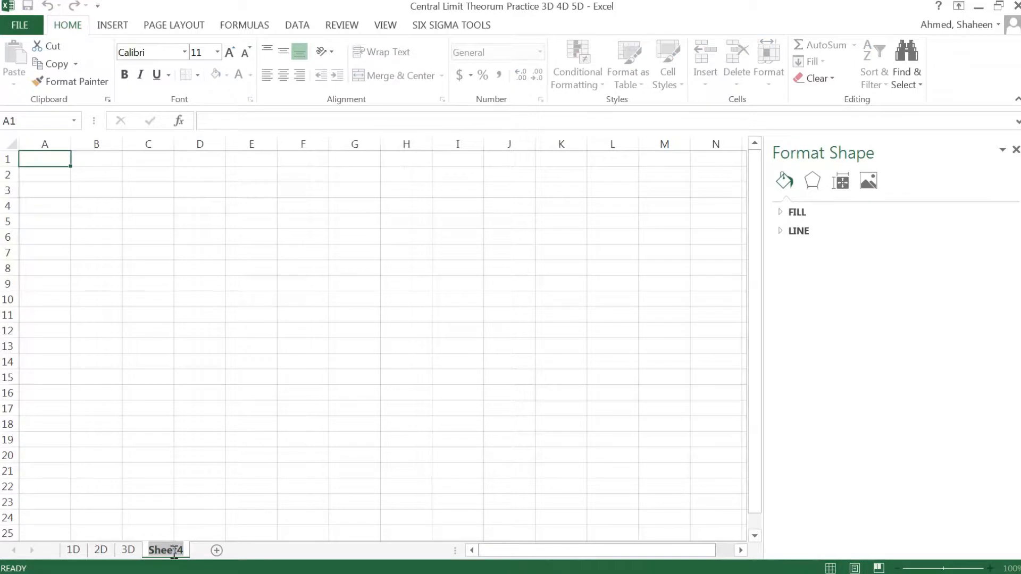
text(4d)
key(Return)
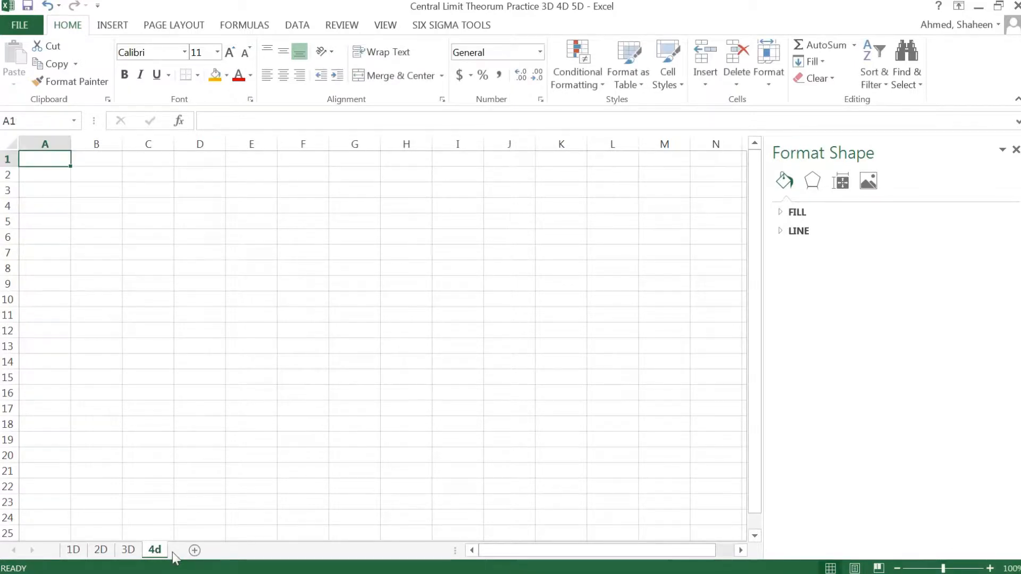
double_click(160, 550)
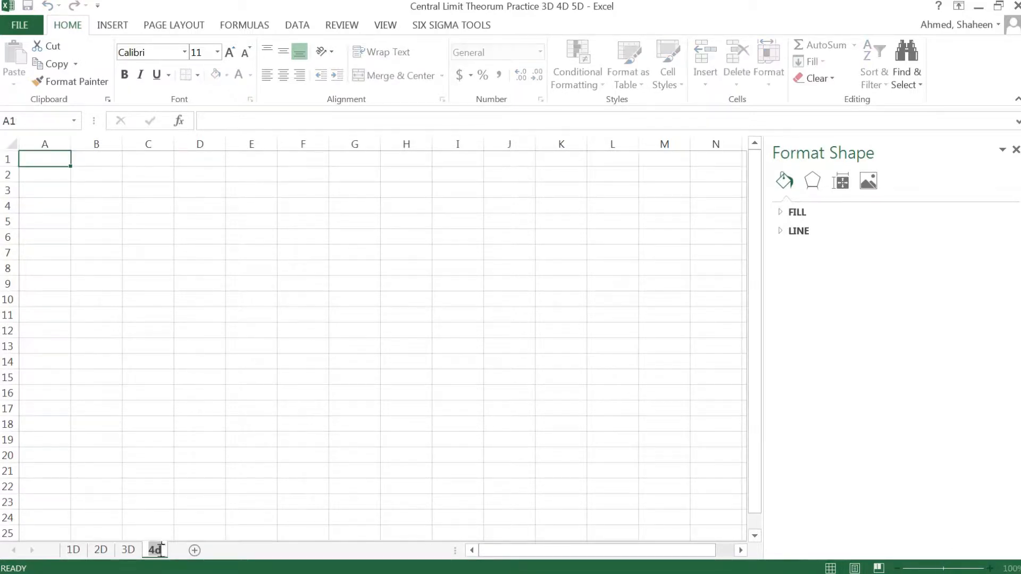
text(4D)
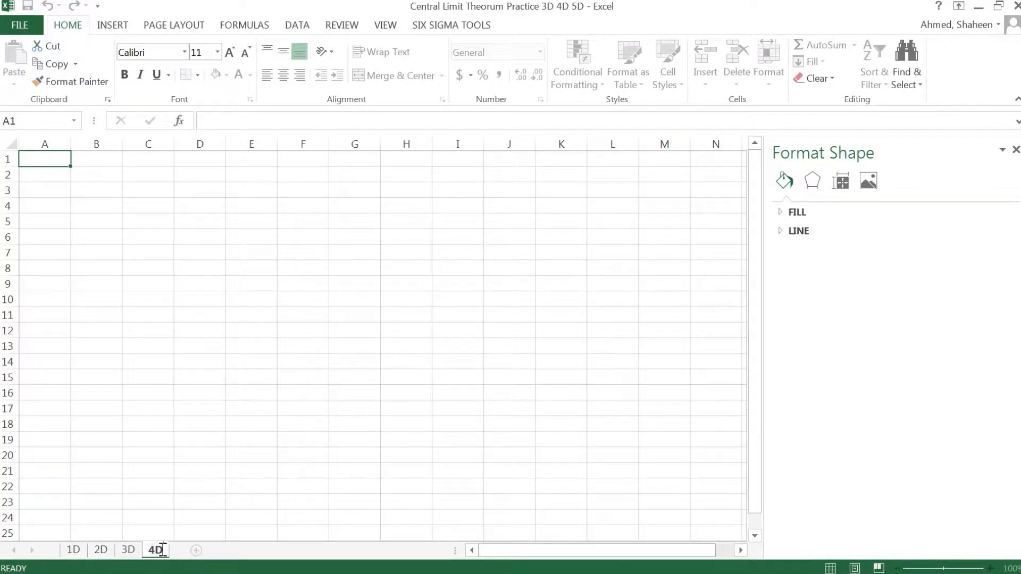
key(Return)
Copy columns A through AZ from the 3D sheet to A1 of the 4D sheet and delete the pasted chart
click(128, 549)
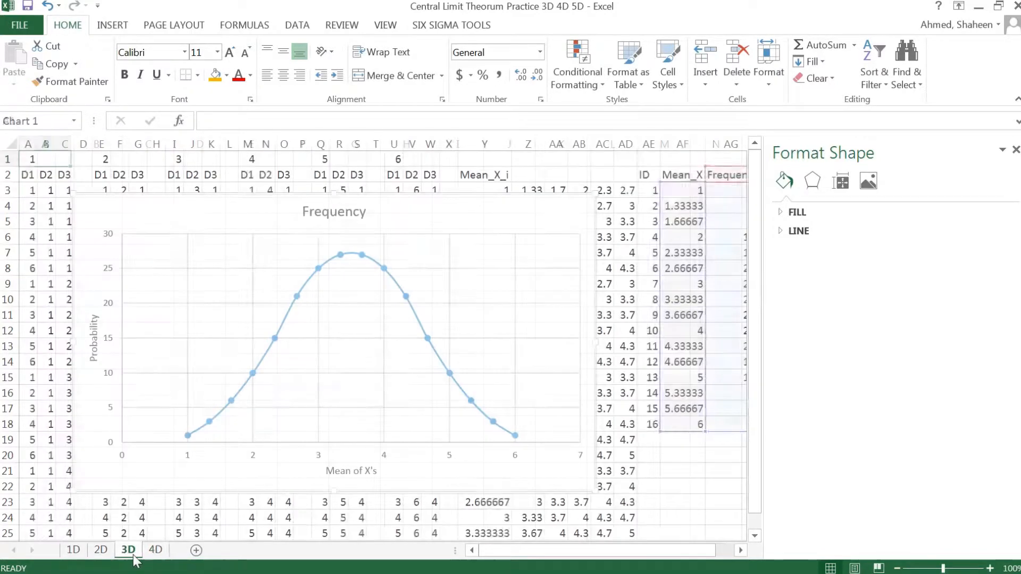
click(29, 142)
drag(30, 141, 793, 187)
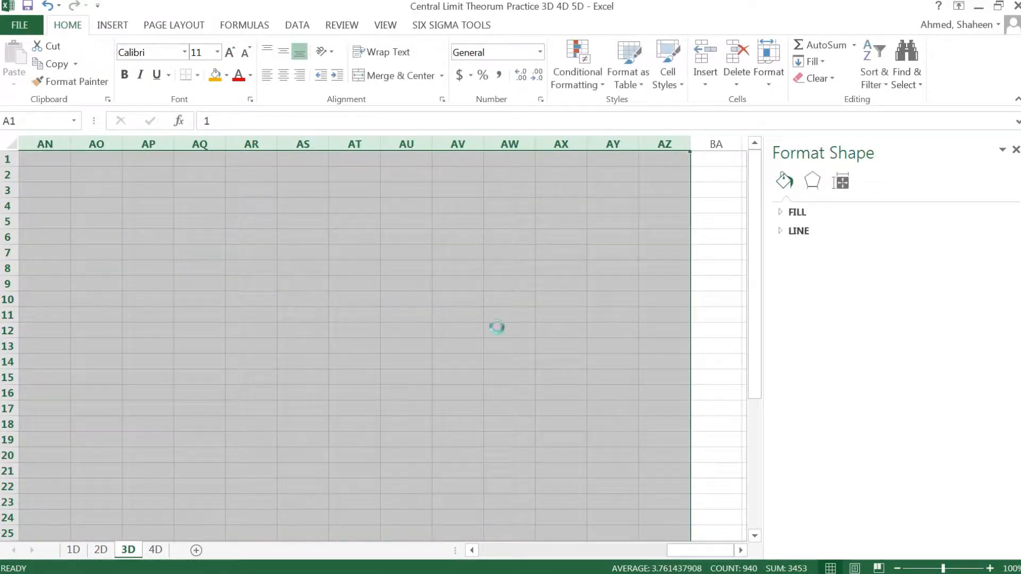
key(ctrl+c)
click(154, 550)
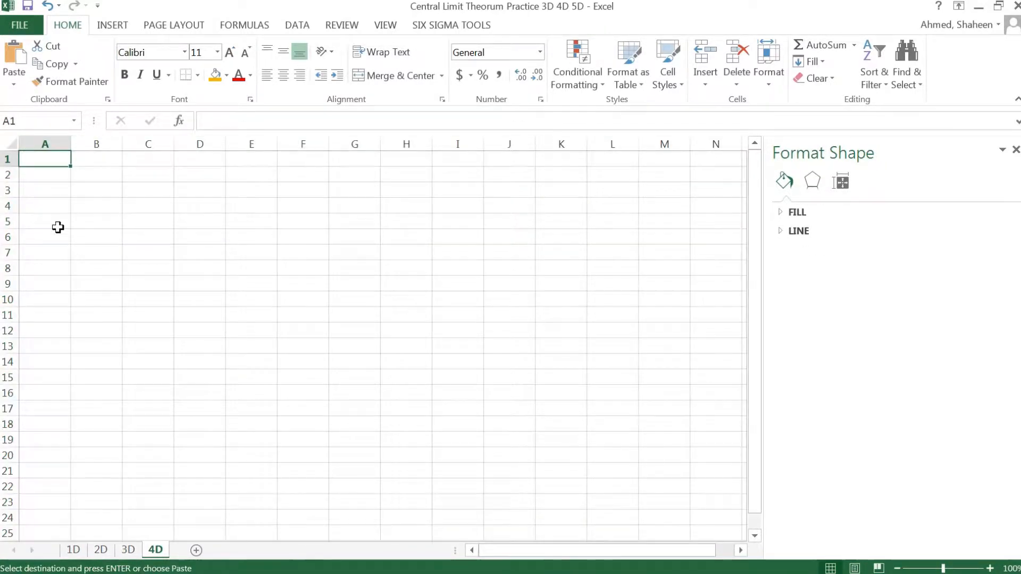
key(ctrl+v)
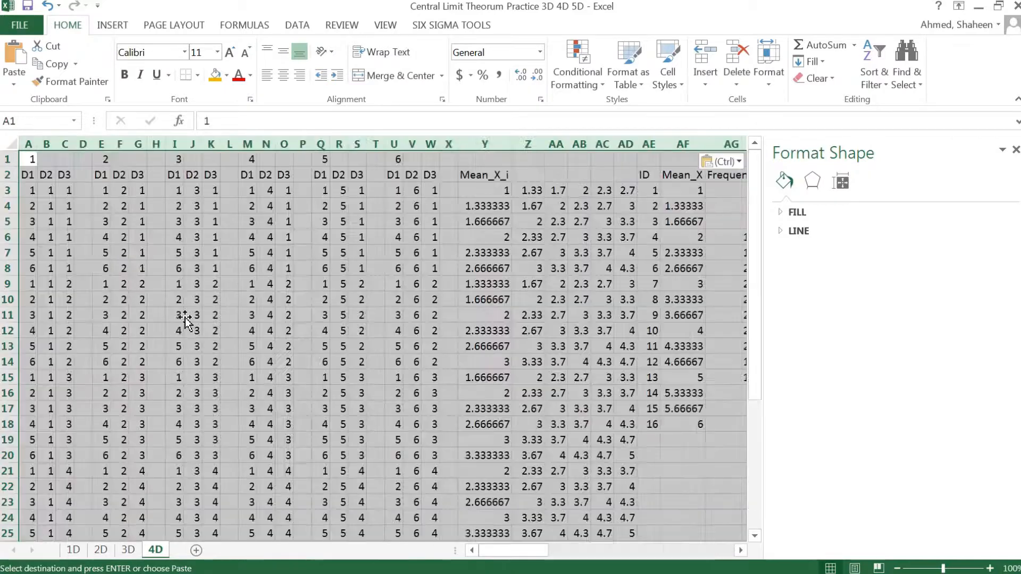
click(424, 200)
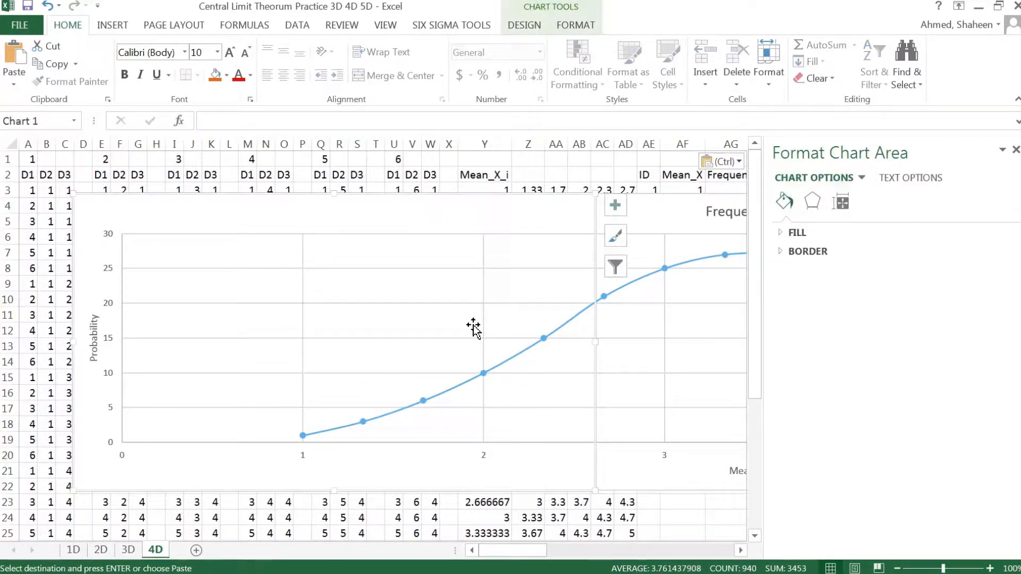
key(Delete)
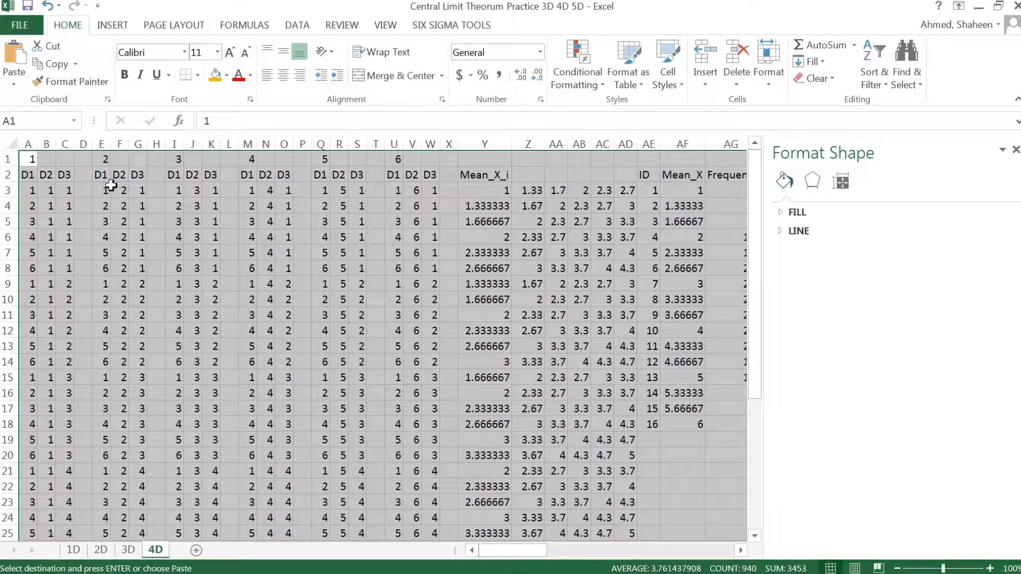
Insert one blank column after D3 in each of dice groups 1, 2 and 3, at columns D, I and N
click(82, 144)
right_click(83, 144)
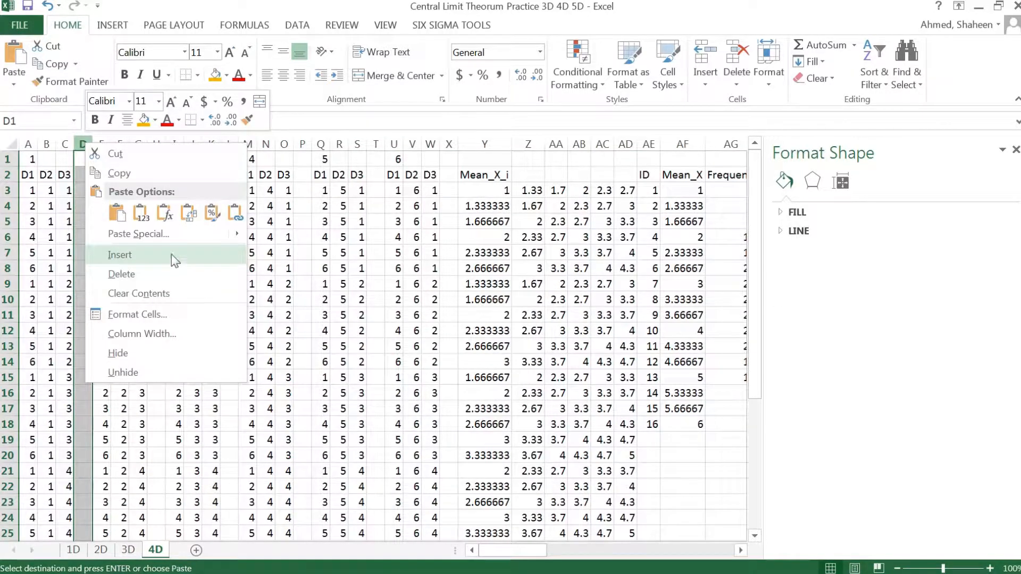
click(174, 260)
click(174, 144)
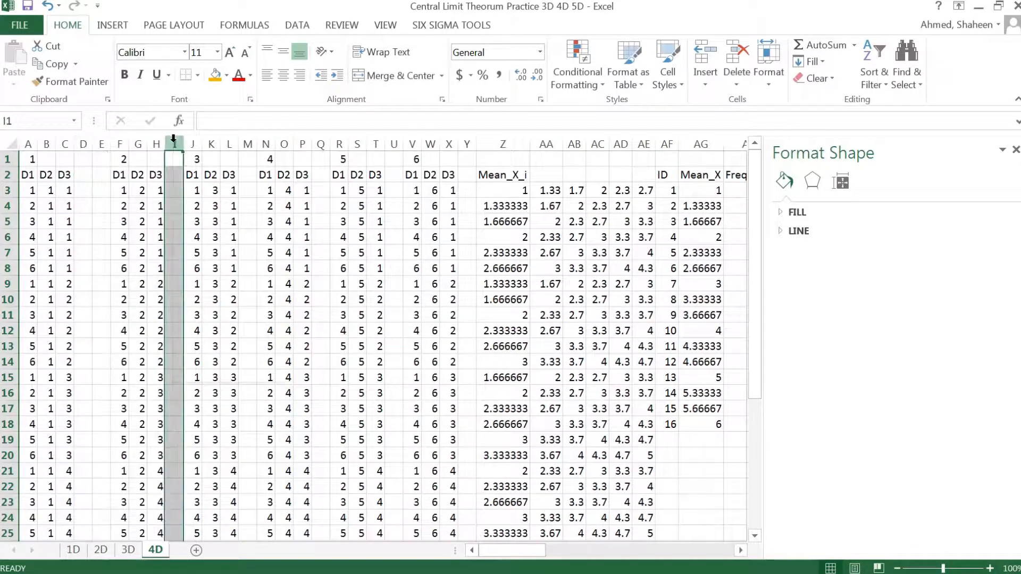
right_click(174, 144)
click(213, 260)
click(266, 144)
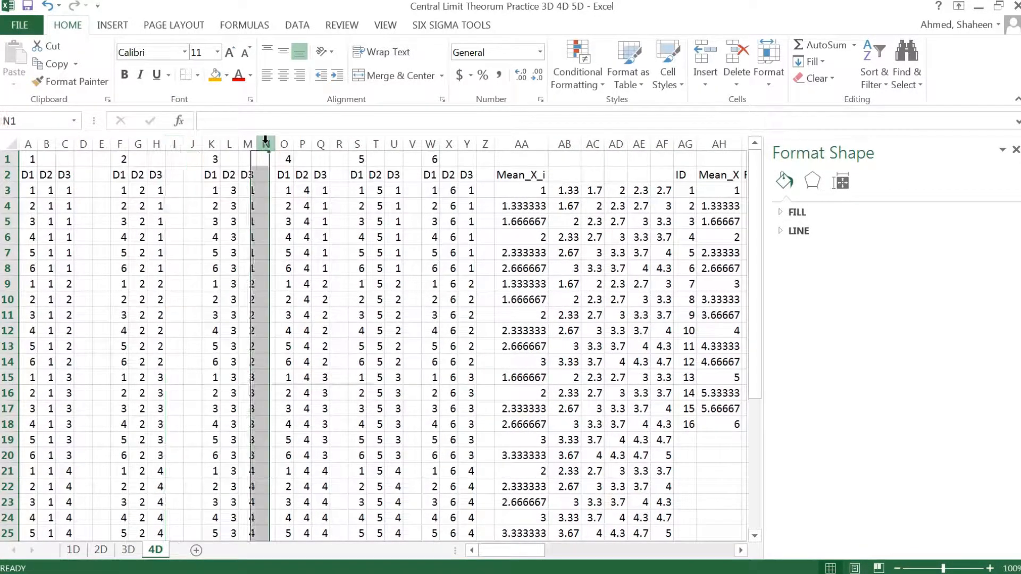
right_click(266, 144)
click(303, 254)
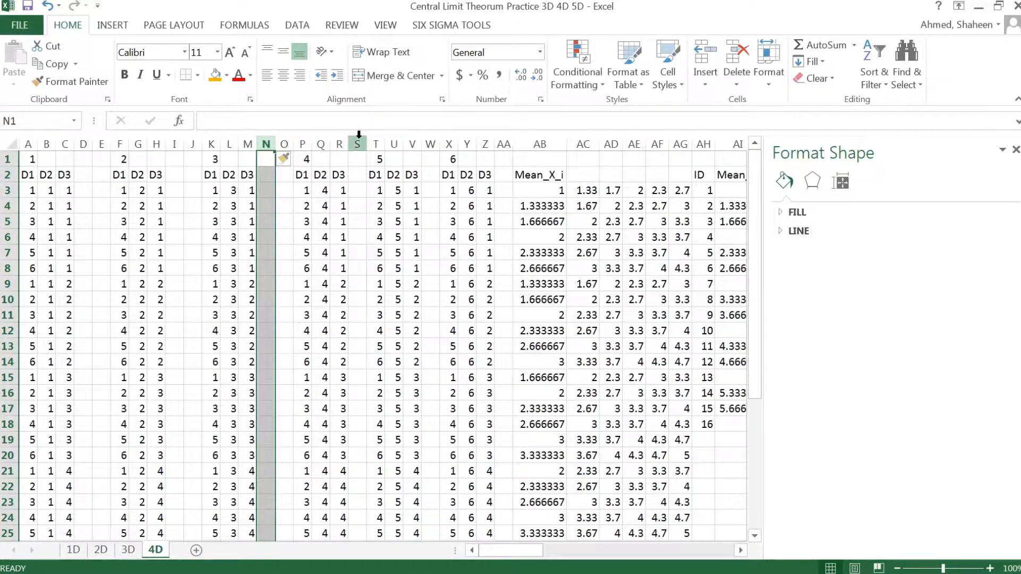
Insert one blank column after D3 in each of dice groups 4, 5 and 6, at columns S, X and AC
click(357, 141)
right_click(358, 142)
click(389, 251)
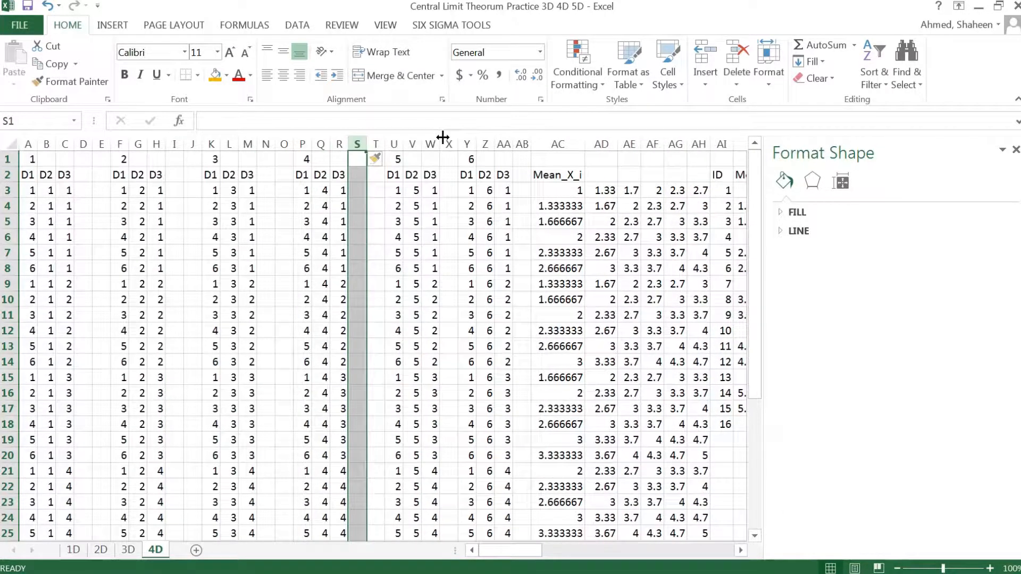
click(449, 144)
right_click(452, 144)
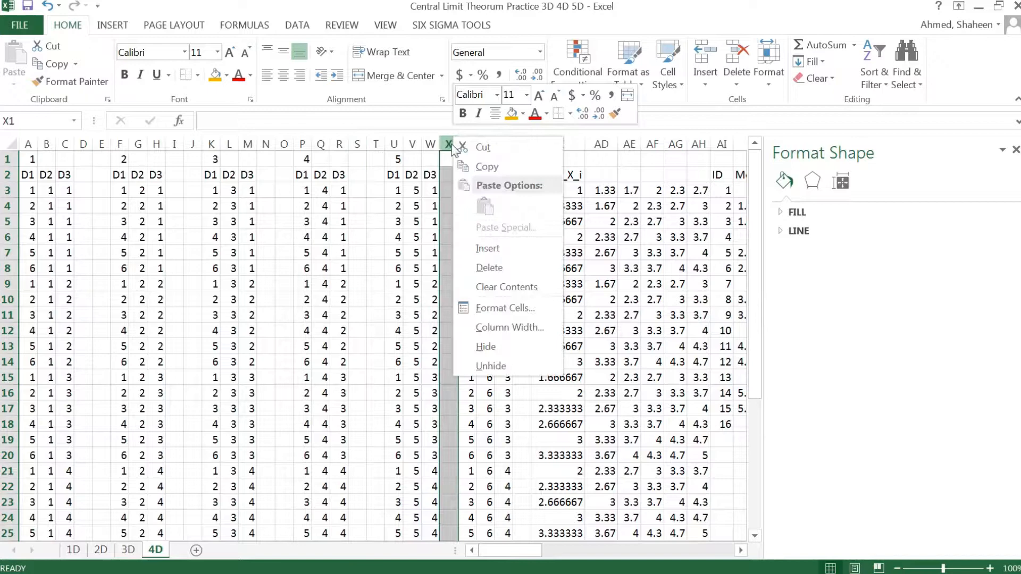
click(486, 246)
click(540, 144)
right_click(540, 143)
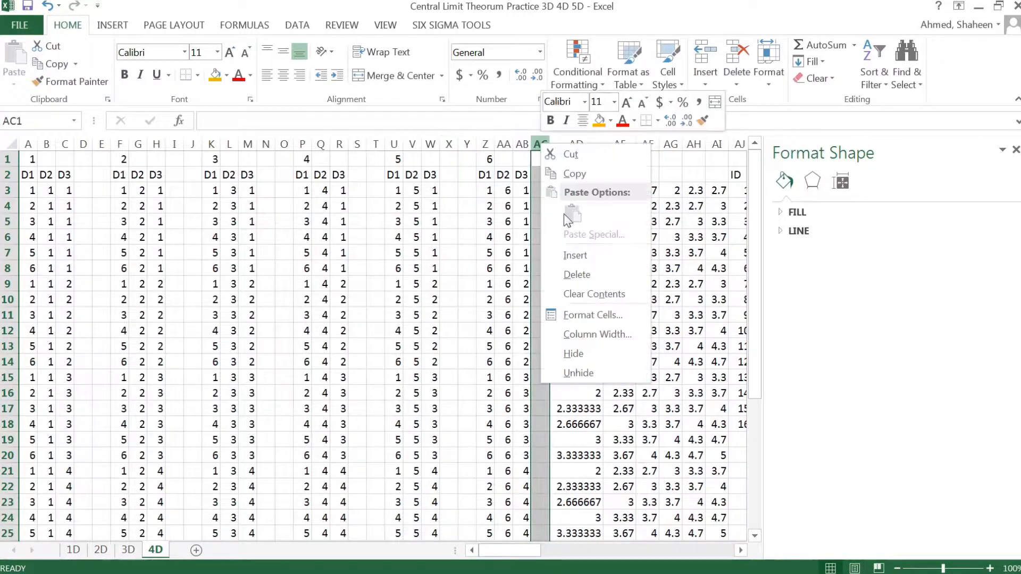
click(575, 253)
Enter the header "D4" in cell D2 for the first dice group
click(83, 174)
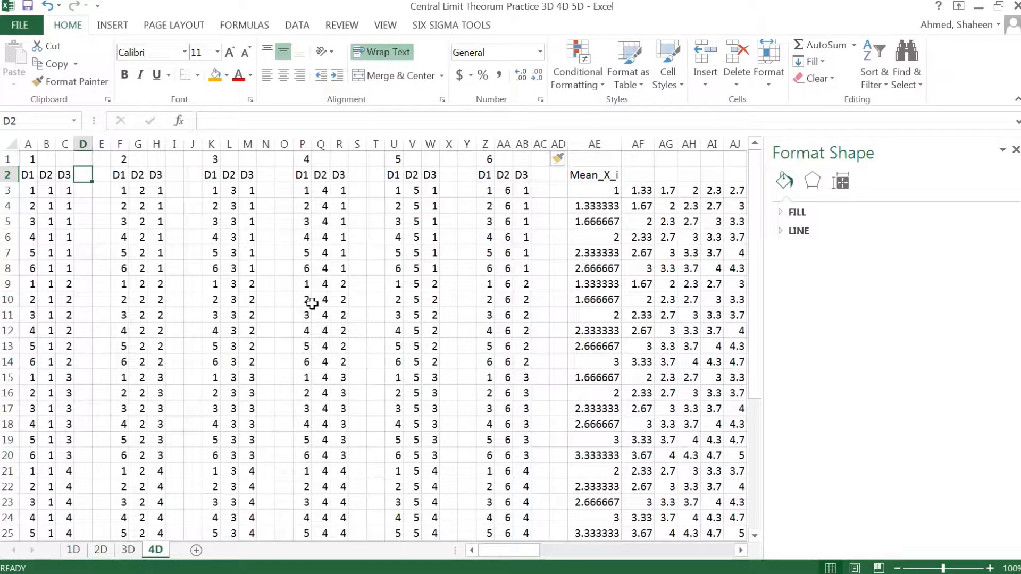
text(d4)
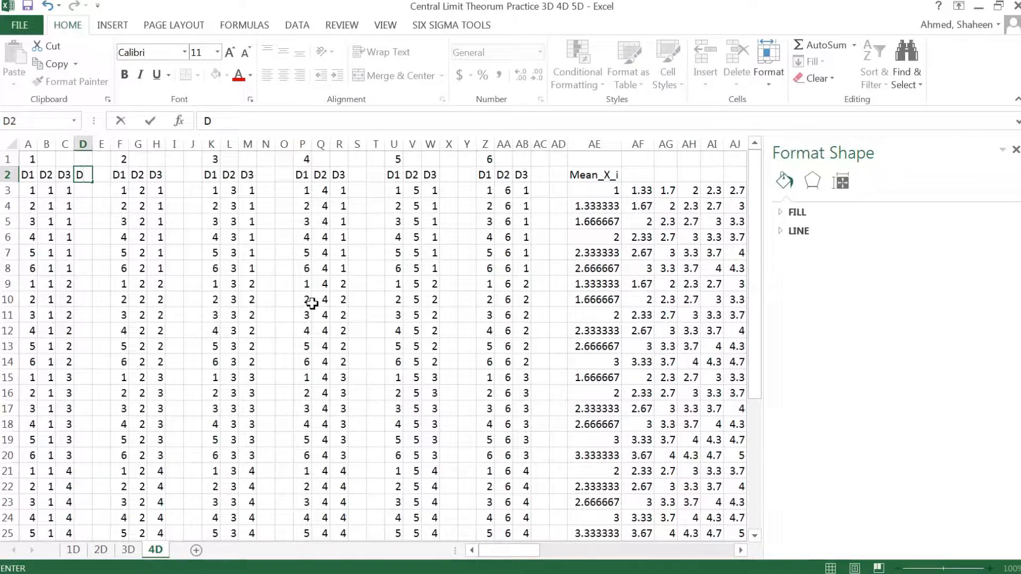
text(4)
key(Return)
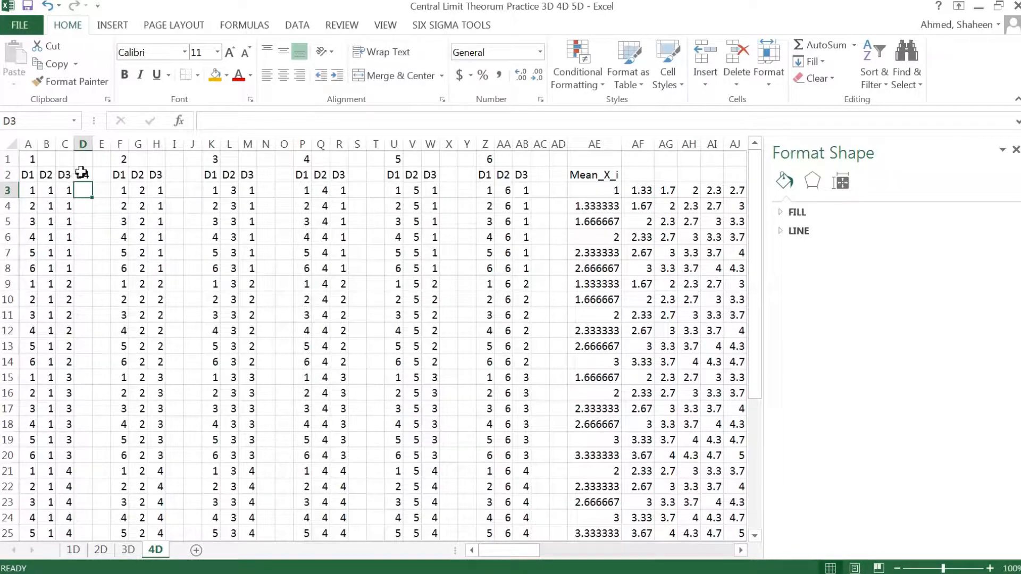
Copy the D4 header from D2 to I2, N2, S2, X2 and AC2 for the other five dice groups
click(81, 173)
key(ctrl+c)
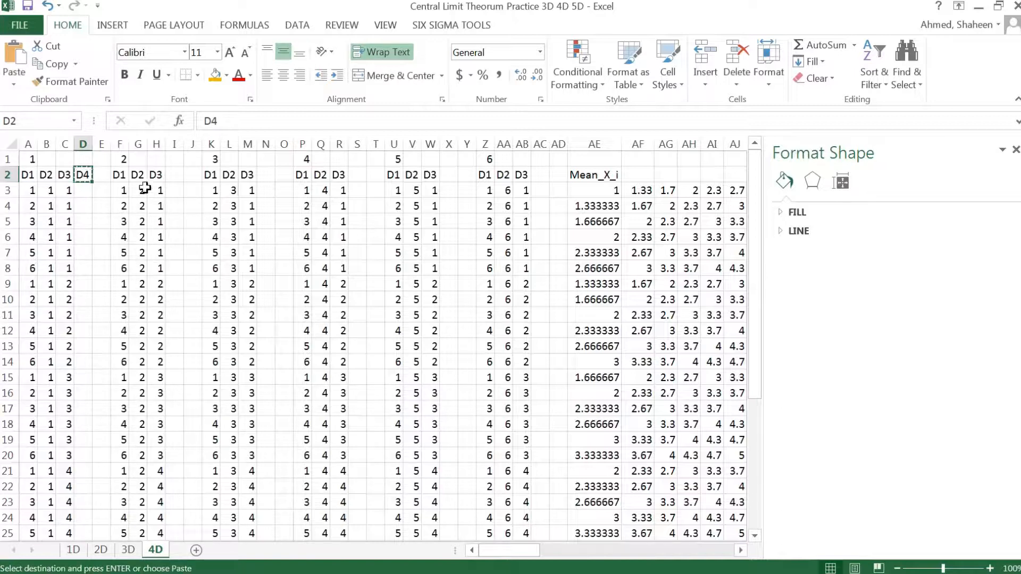
click(179, 176)
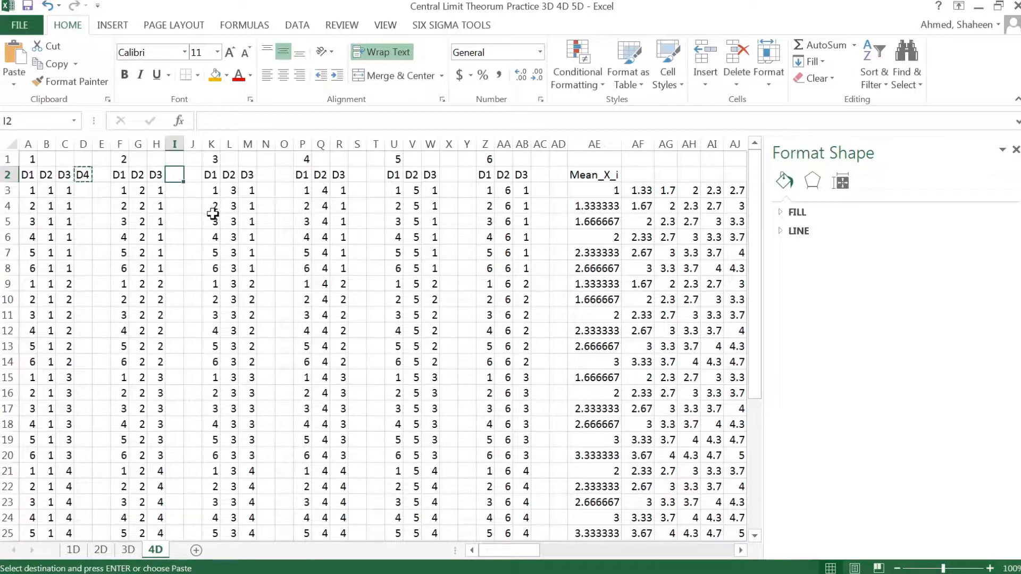
key(ctrl+v)
click(267, 174)
key(ctrl+v)
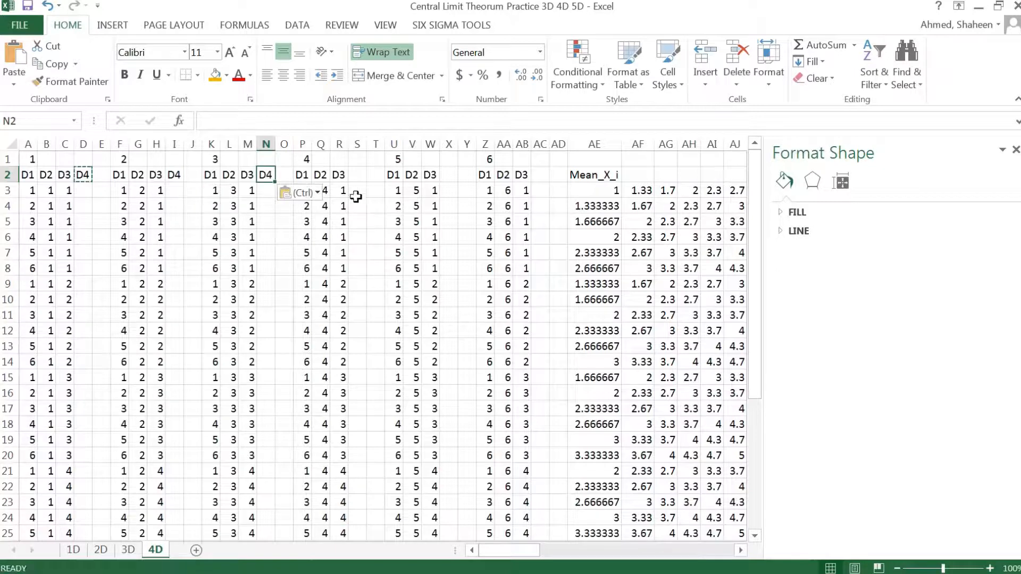
click(351, 176)
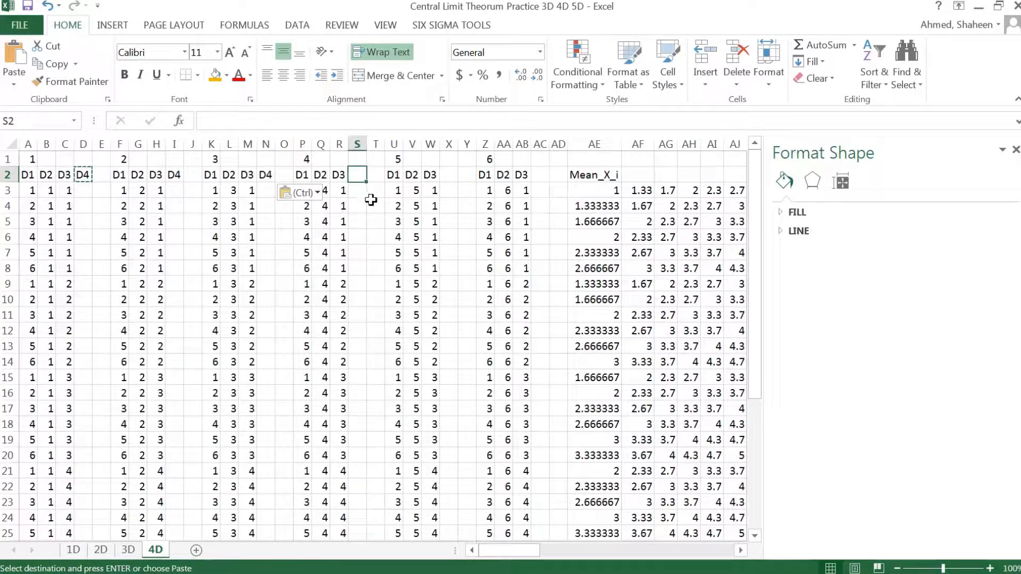
key(ctrl+v)
click(446, 176)
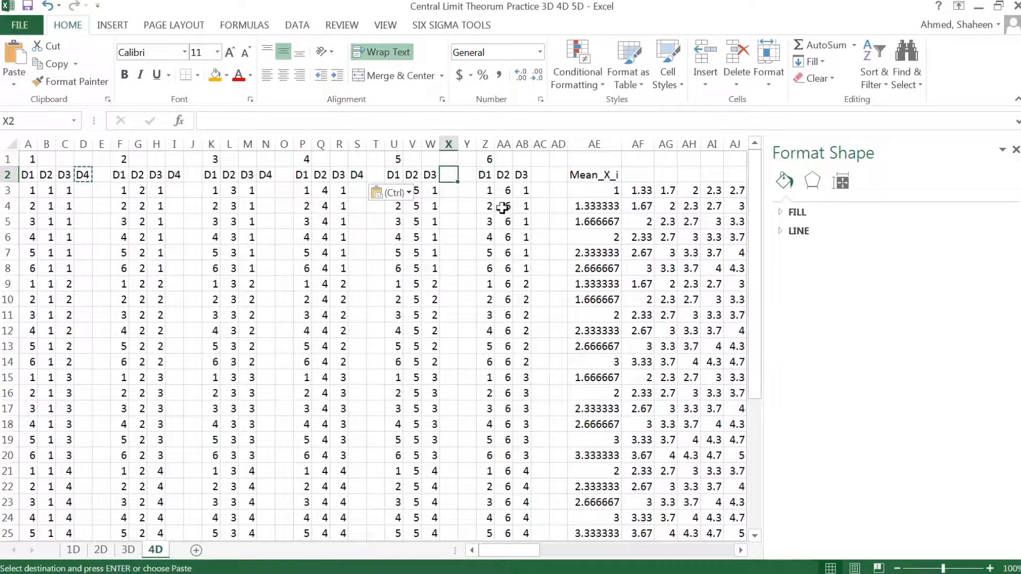
key(ctrl+v)
click(537, 175)
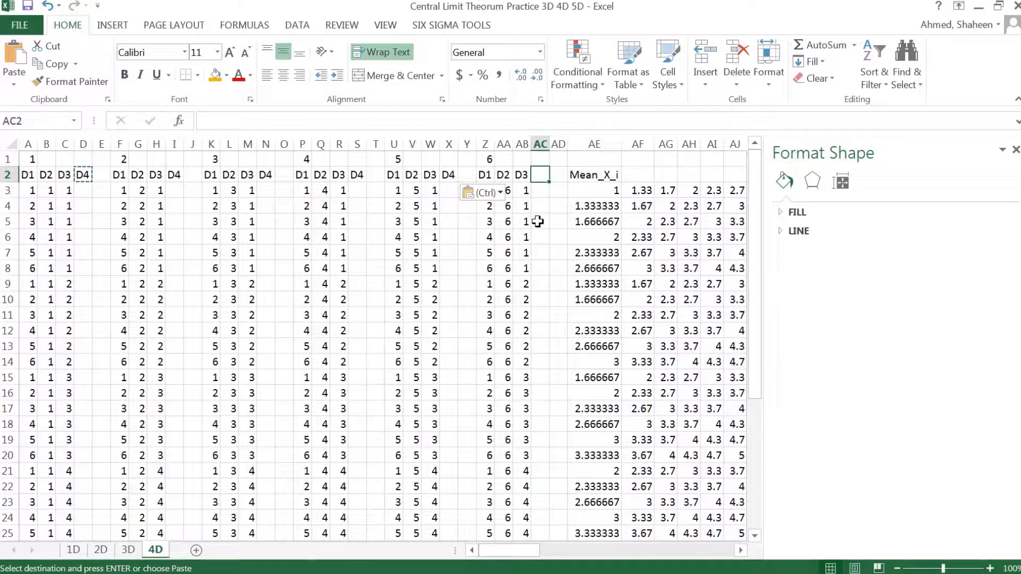
key(ctrl+v)
click(82, 209)
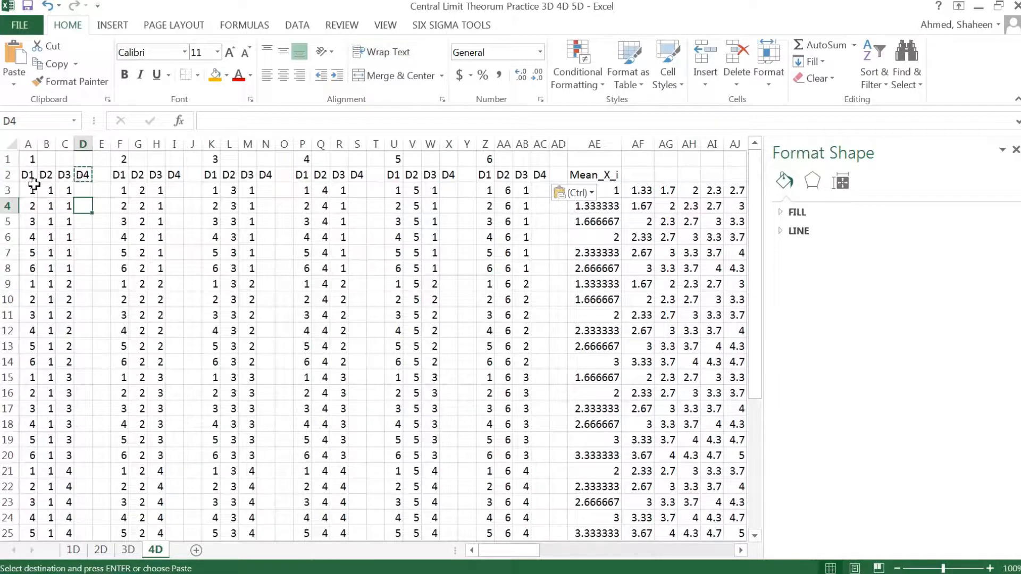
drag(33, 184, 446, 439)
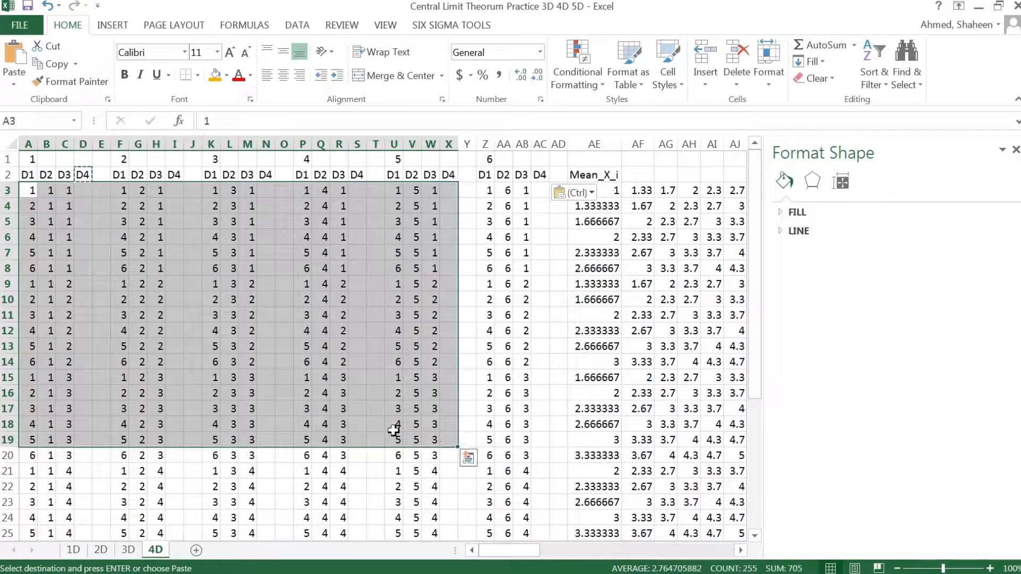
Enter 1 in cells D3 to D5 and fill it down the rest of the first group's D4 column
click(79, 191)
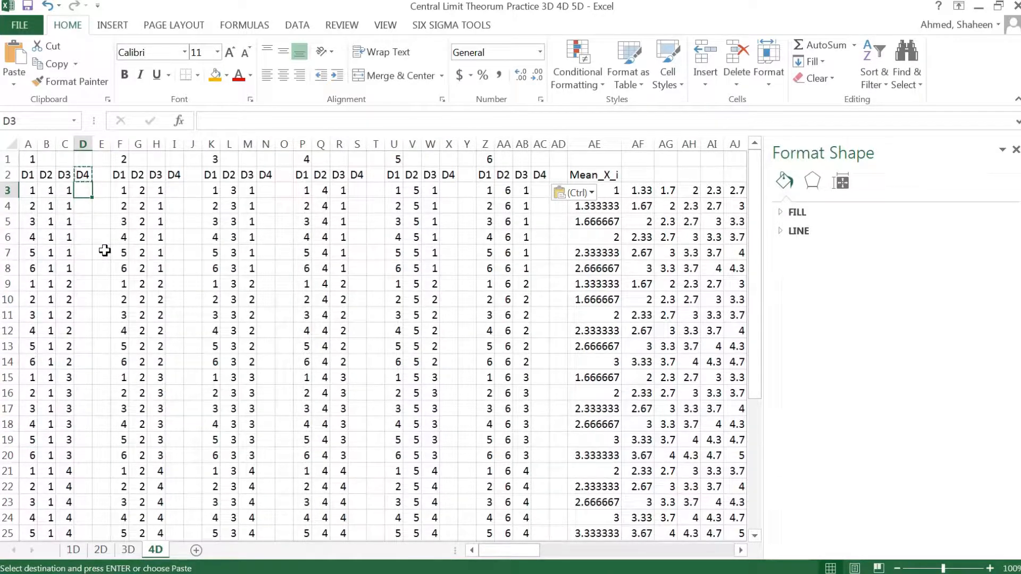
text(1)
key(Return)
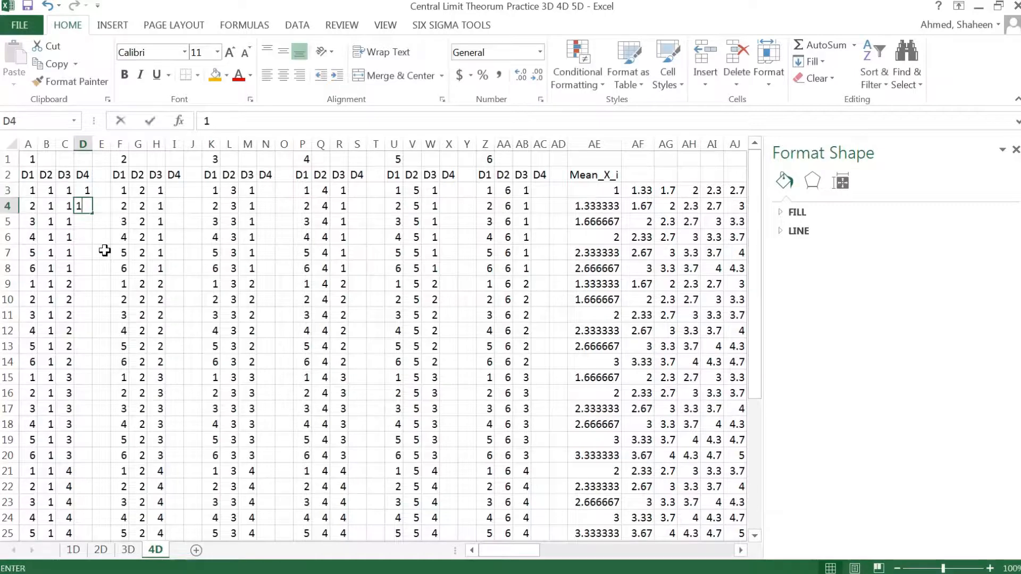
text(1)
key(Return)
text(1)
key(Return)
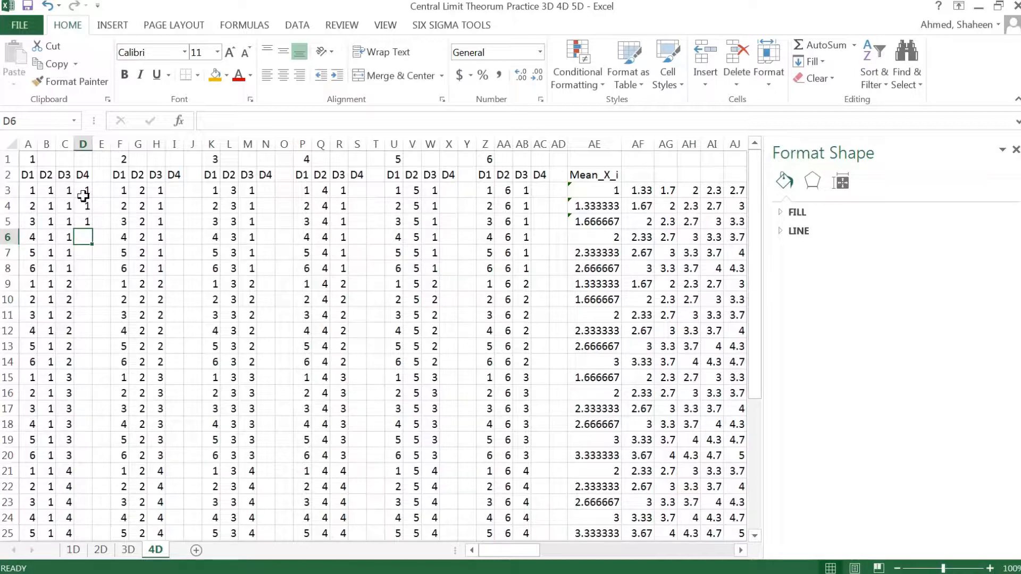
drag(85, 193, 88, 224)
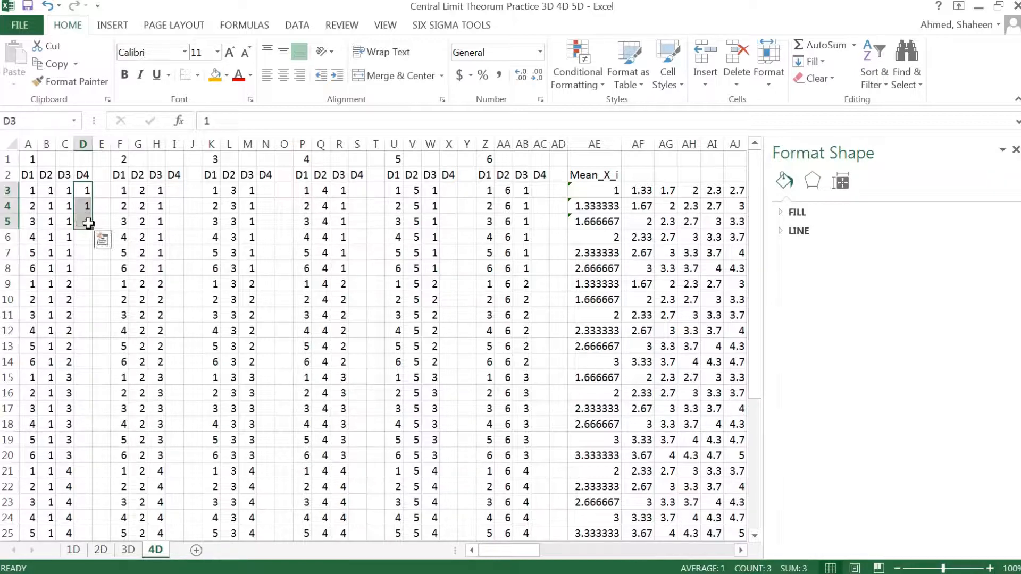
double_click(91, 228)
Copy the first group's D4 column of 1s to I3, N3, S3, X3 and AC3 for the other five dice groups
key(ctrl+c)
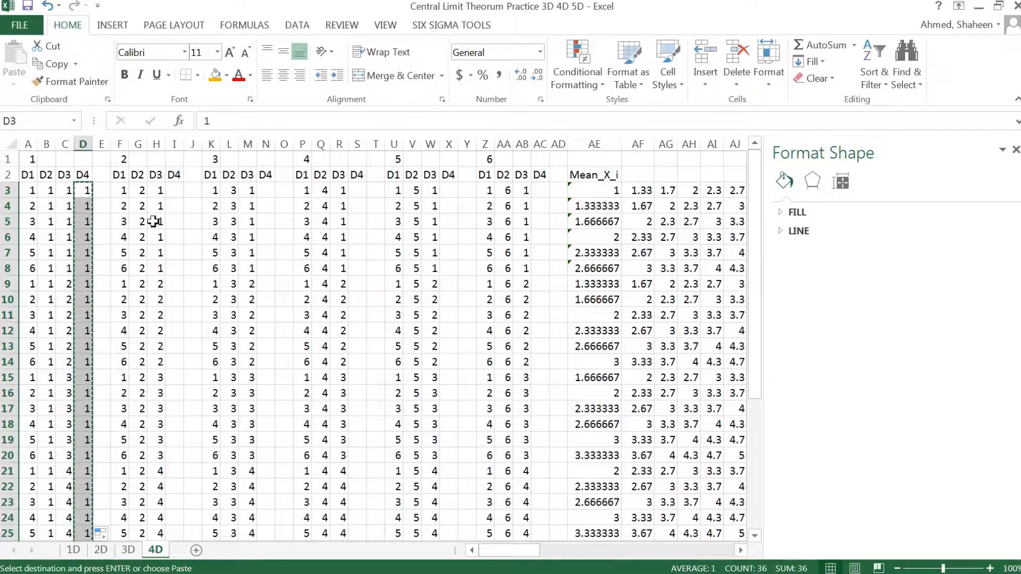
click(171, 191)
key(ctrl+v)
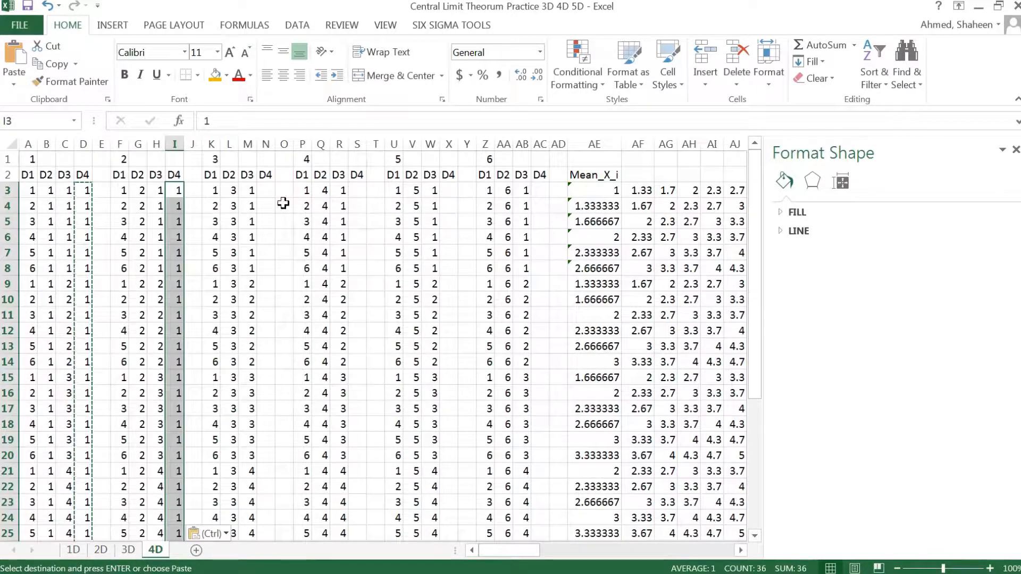
click(269, 191)
key(ctrl+v)
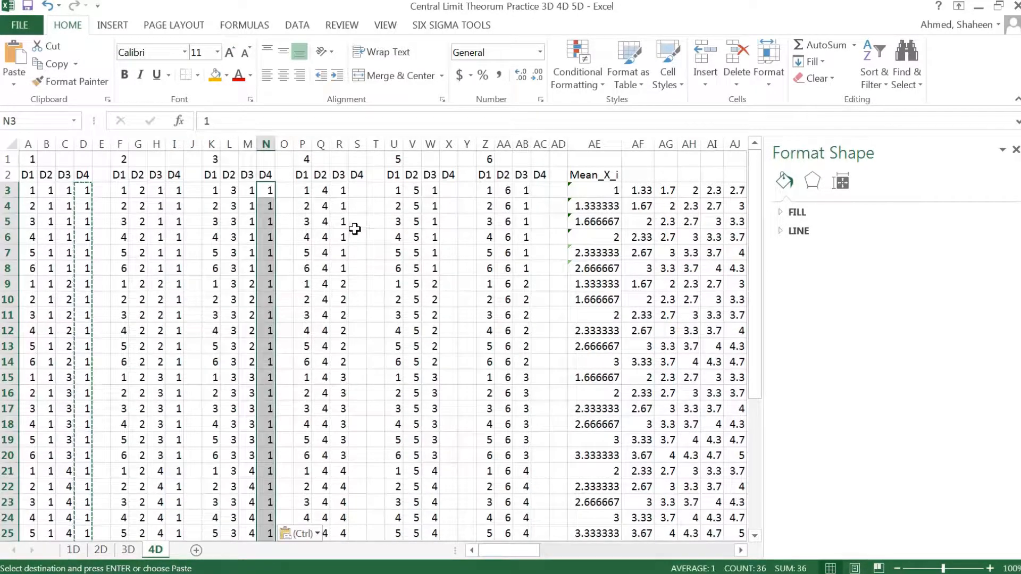
click(353, 192)
key(ctrl+v)
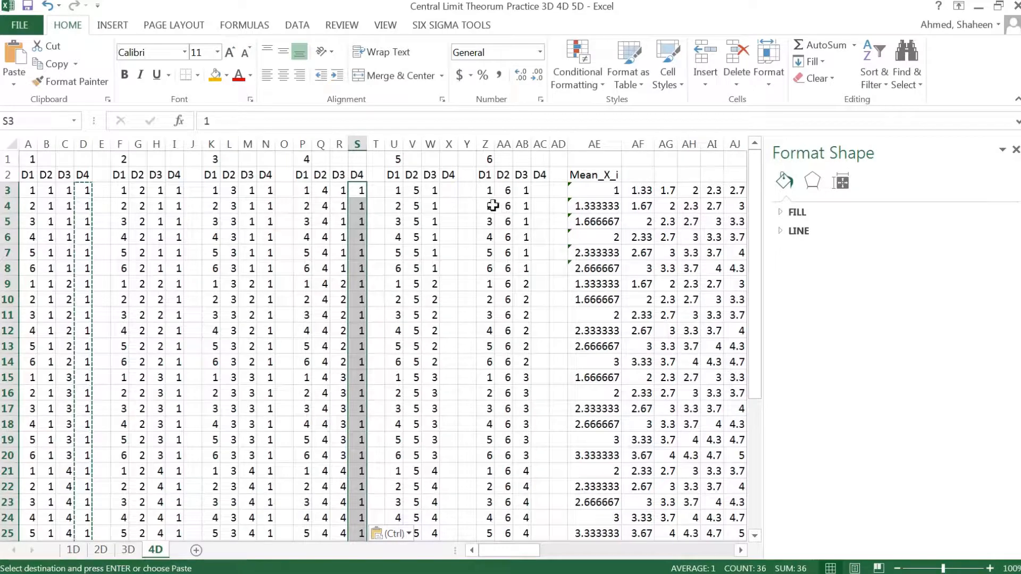
click(449, 191)
key(ctrl+v)
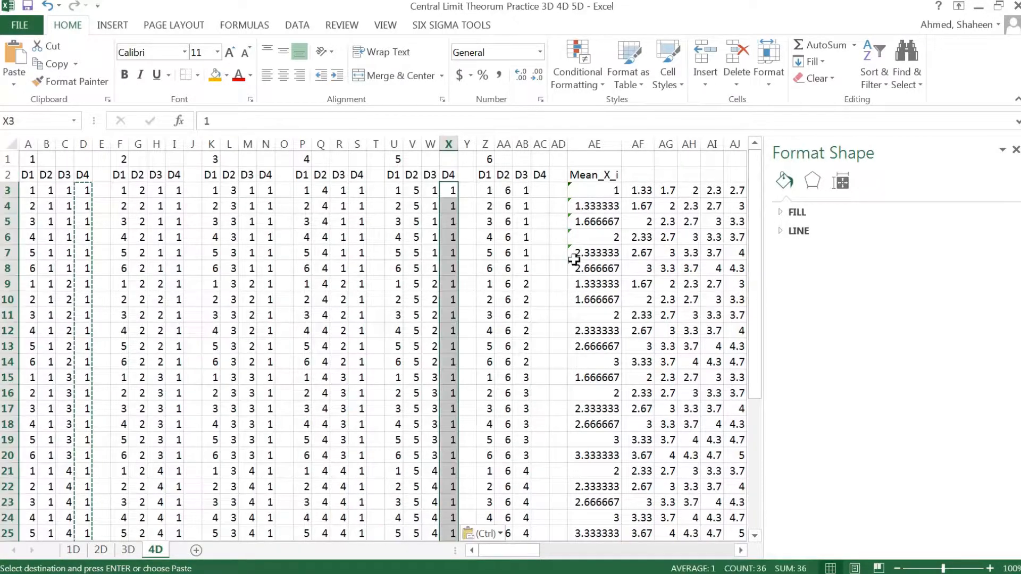
click(541, 190)
key(ctrl+v)
Copy the six dice groups' data in A3:AC38 and paste the block directly below, starting at A39
scroll(530, 333, down, 7)
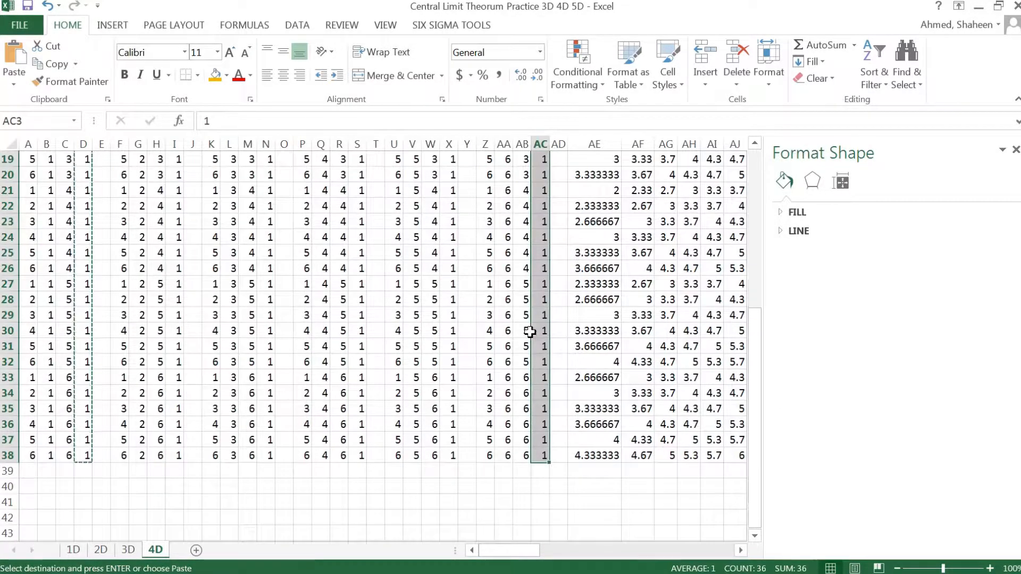
click(536, 362)
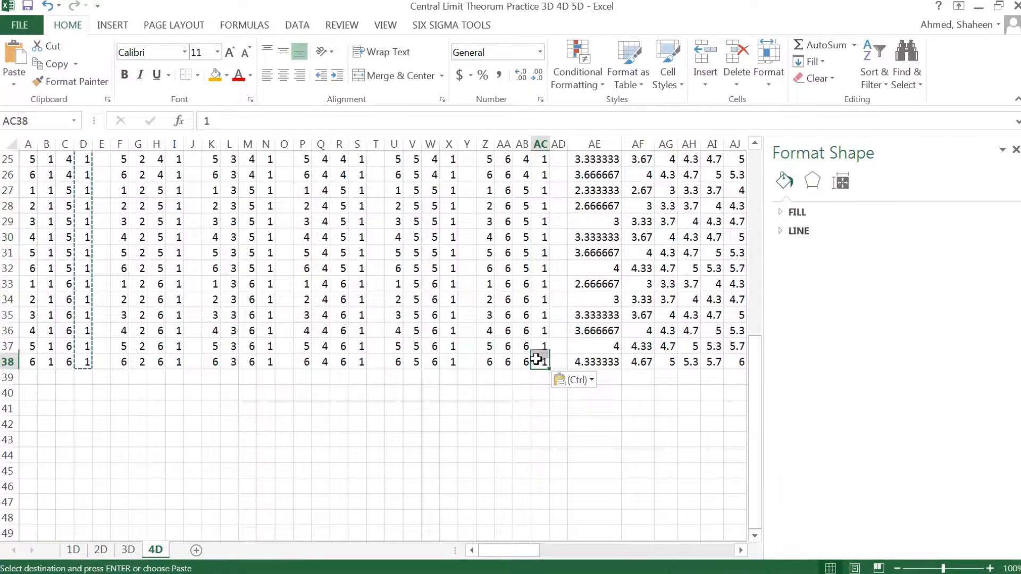
scroll(292, 372, up, 8)
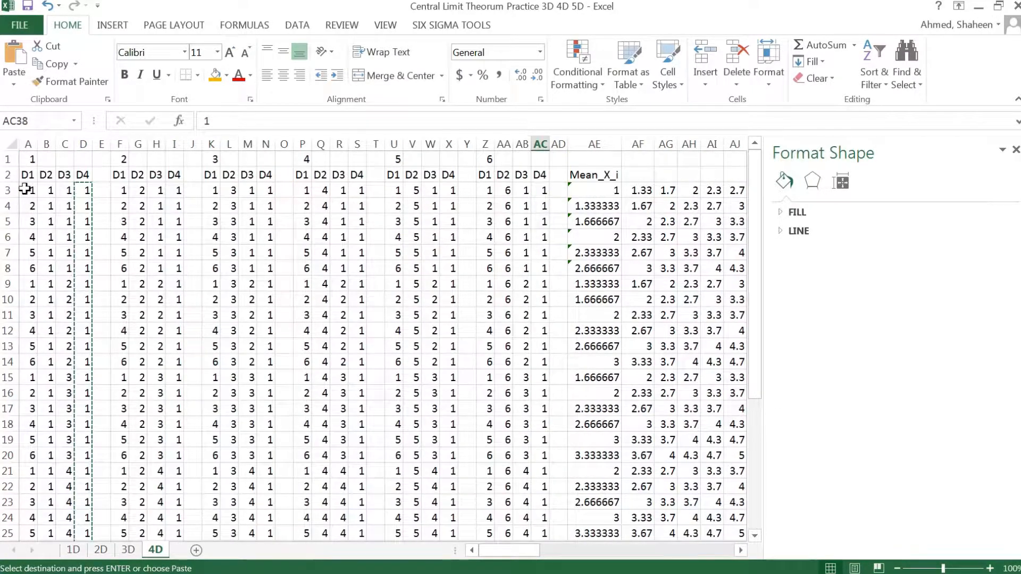
shift+click(25, 189)
key(ctrl+c)
scroll(174, 296, down, 10)
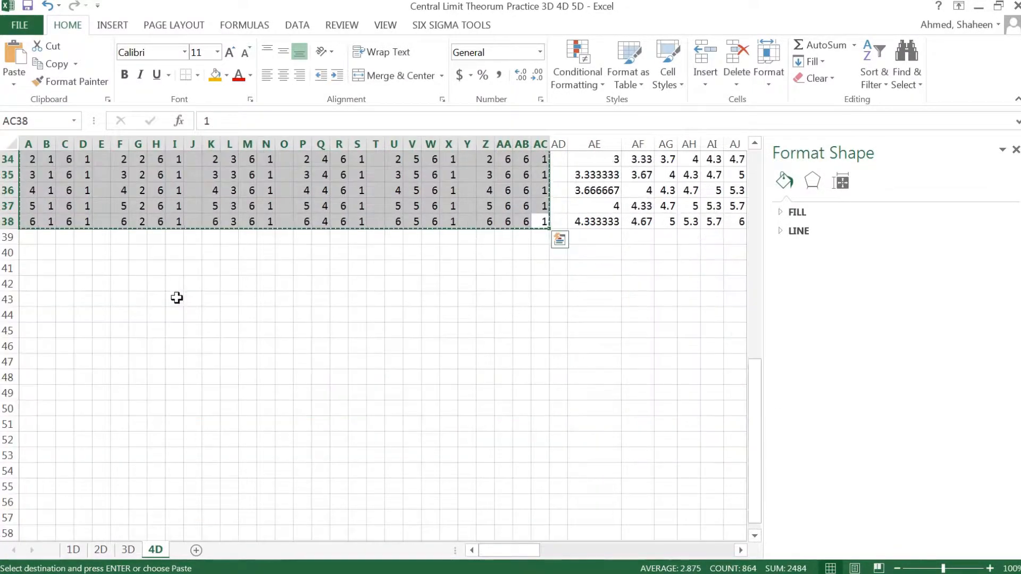
click(30, 236)
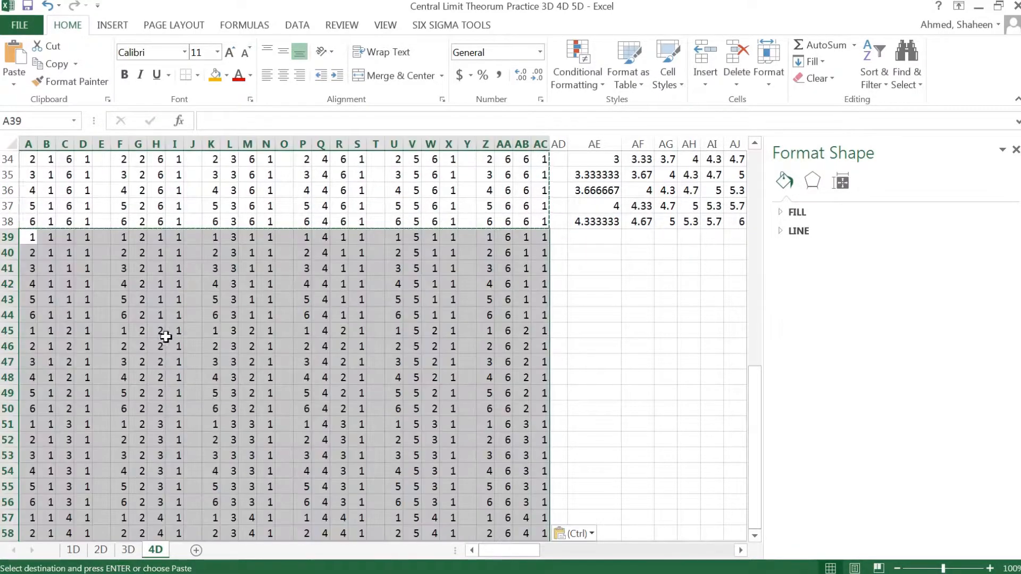
key(ctrl+v)
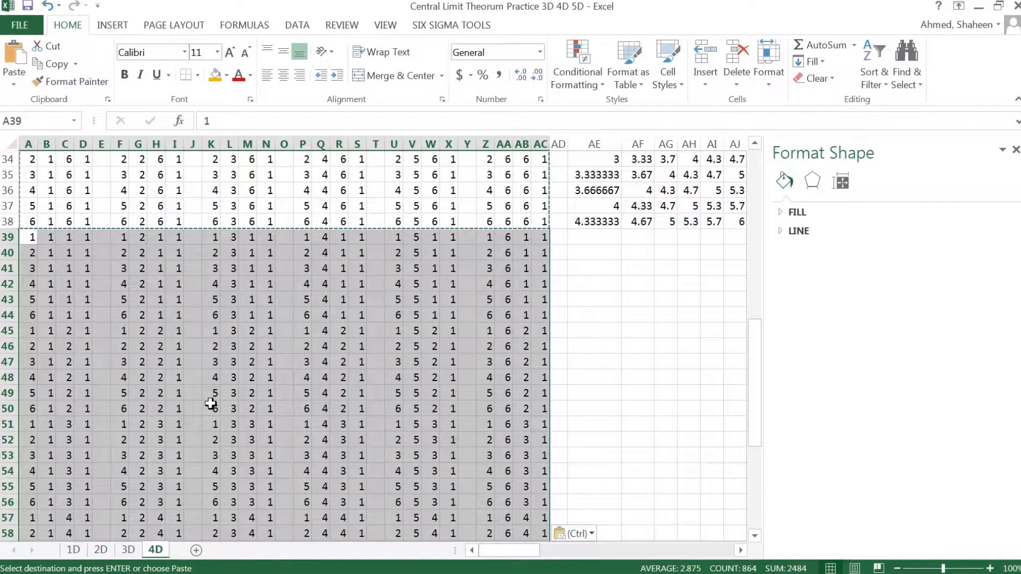
Paste the copied dice block four more times below the existing data, starting at A75, A111, A147 and A183
scroll(211, 403, down, 7)
click(32, 471)
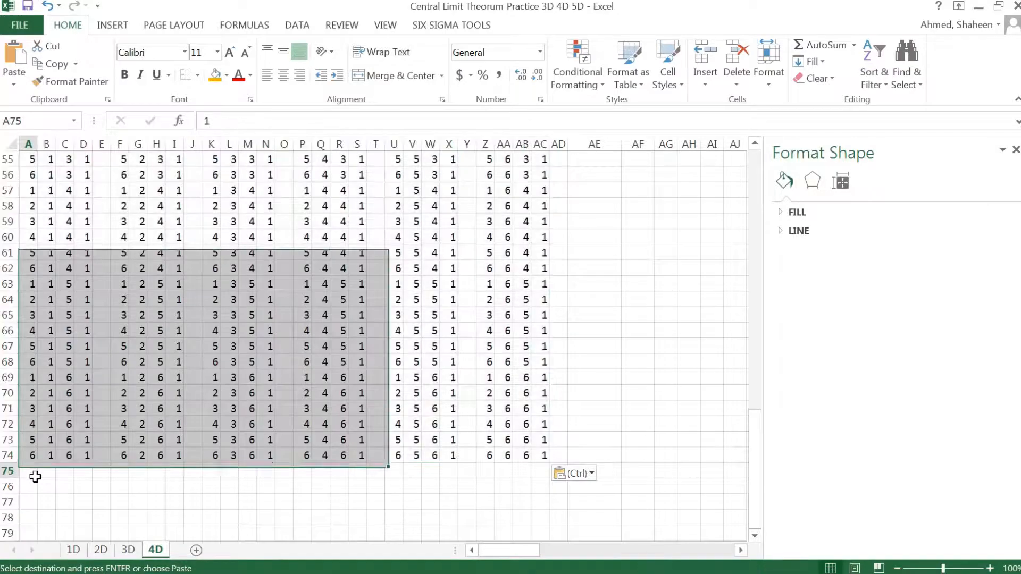
key(ctrl+v)
scroll(44, 472, down, 13)
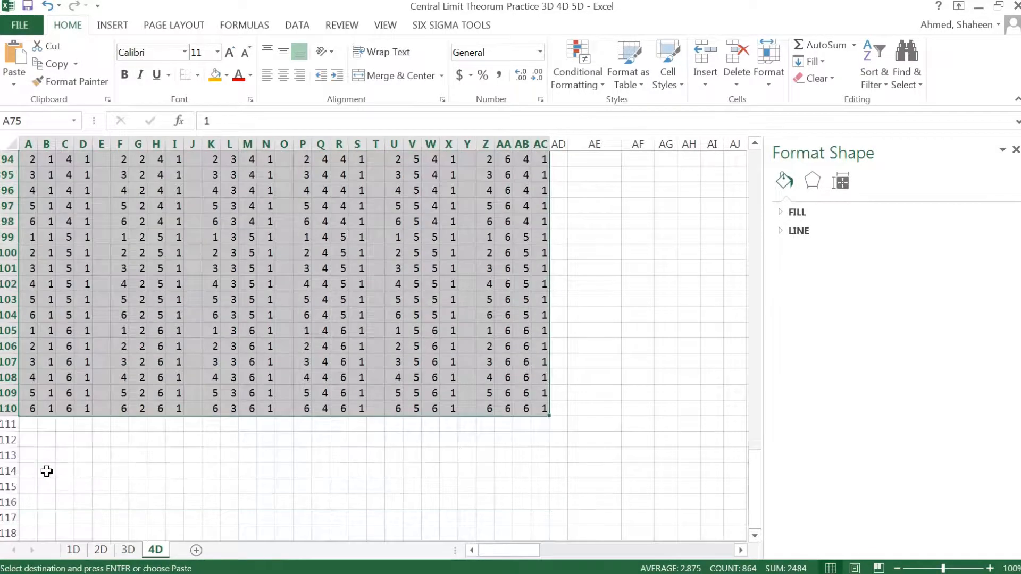
click(33, 424)
key(ctrl+v)
scroll(112, 470, down, 14)
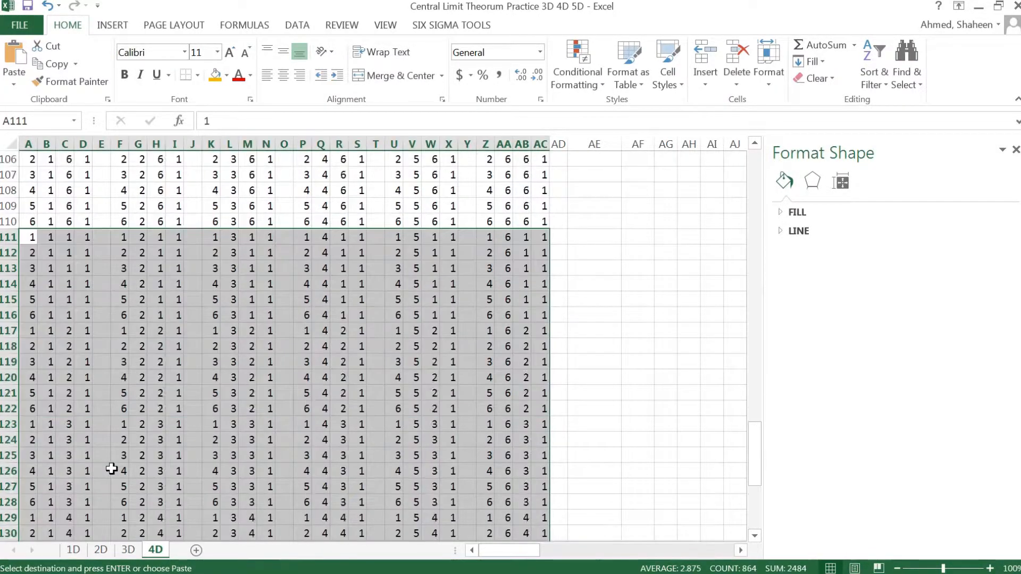
click(33, 336)
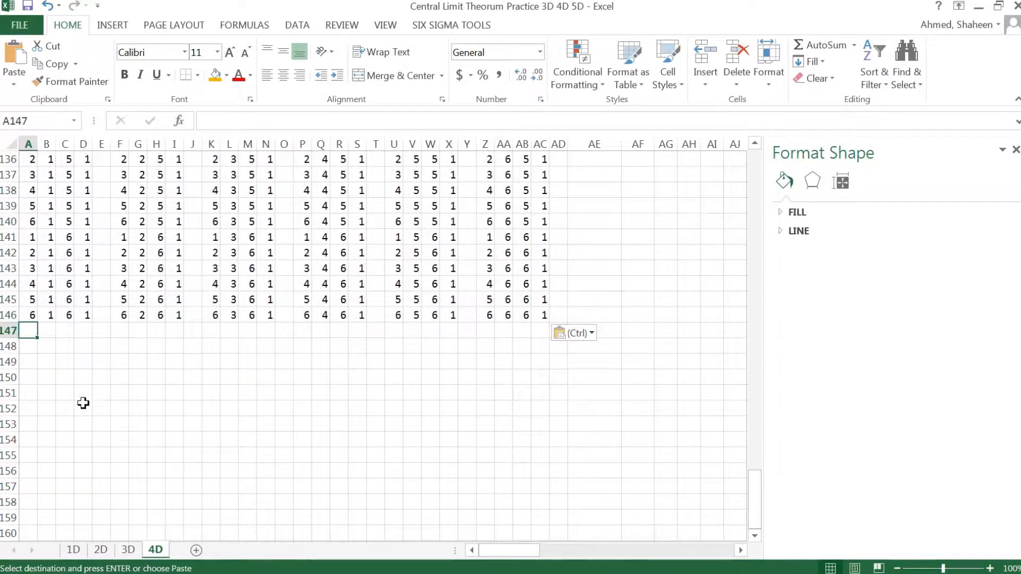
key(ctrl+v)
scroll(79, 410, down, 12)
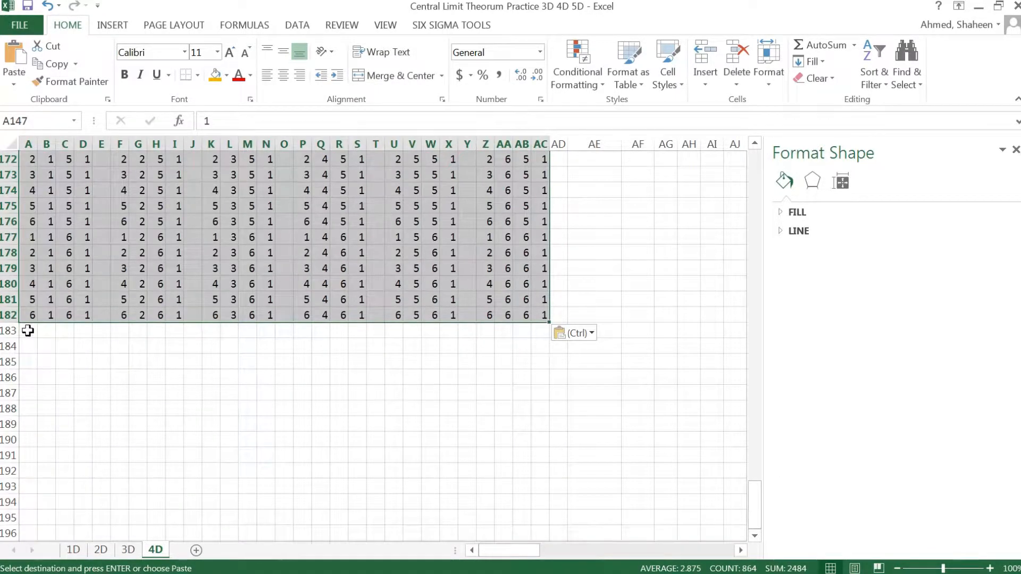
click(28, 331)
key(ctrl+v)
Enter the formula =D3+1 in cell D39 of the first group's D4 column
scroll(301, 386, up, 13)
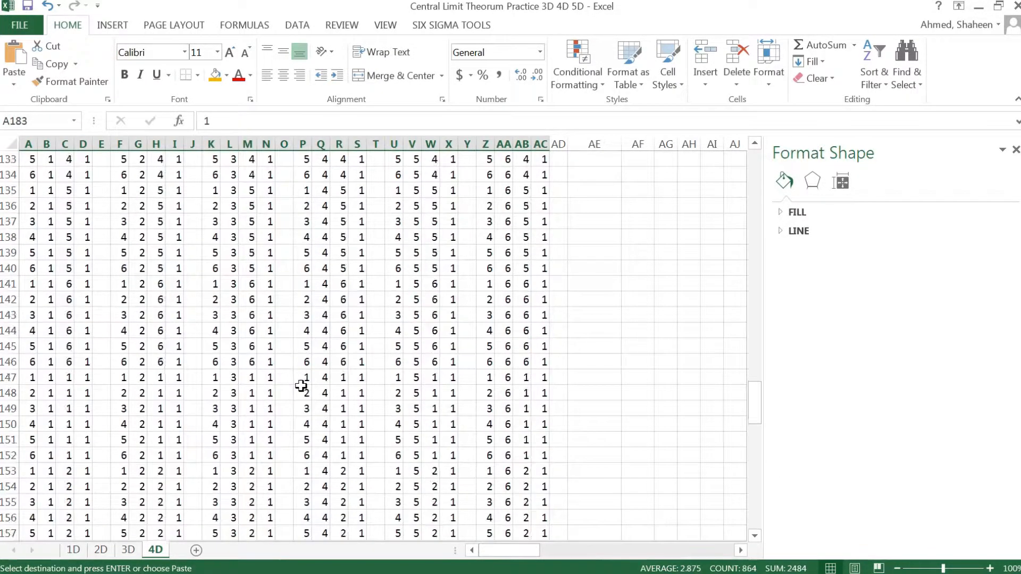
scroll(302, 387, up, 20)
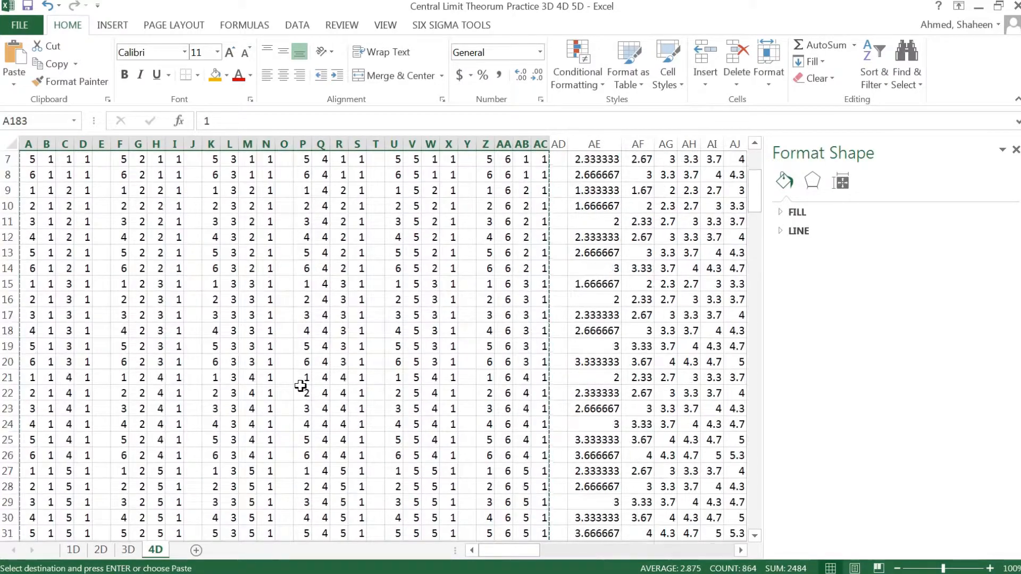
scroll(301, 387, up, 2)
scroll(301, 387, down, 9)
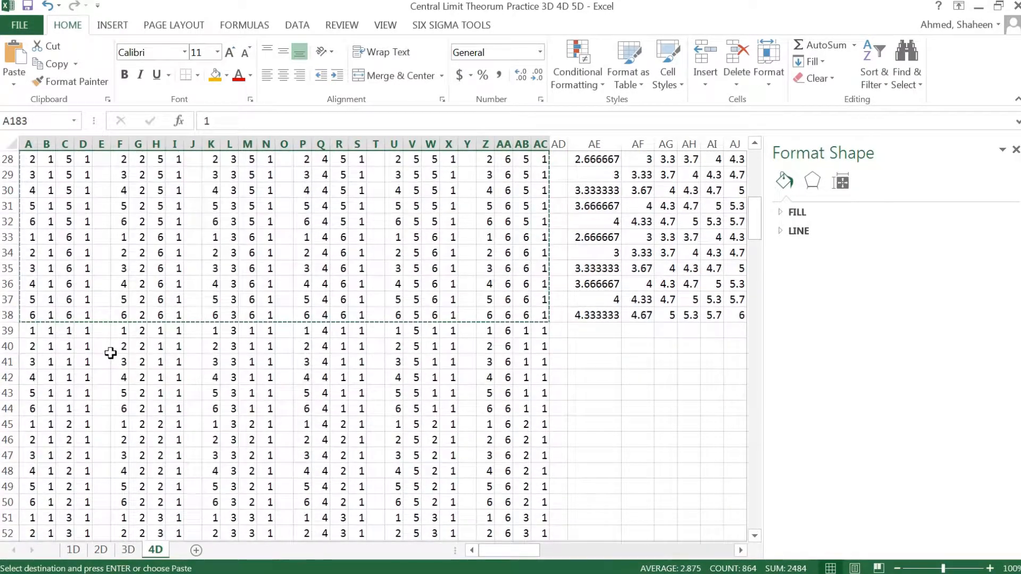
click(86, 331)
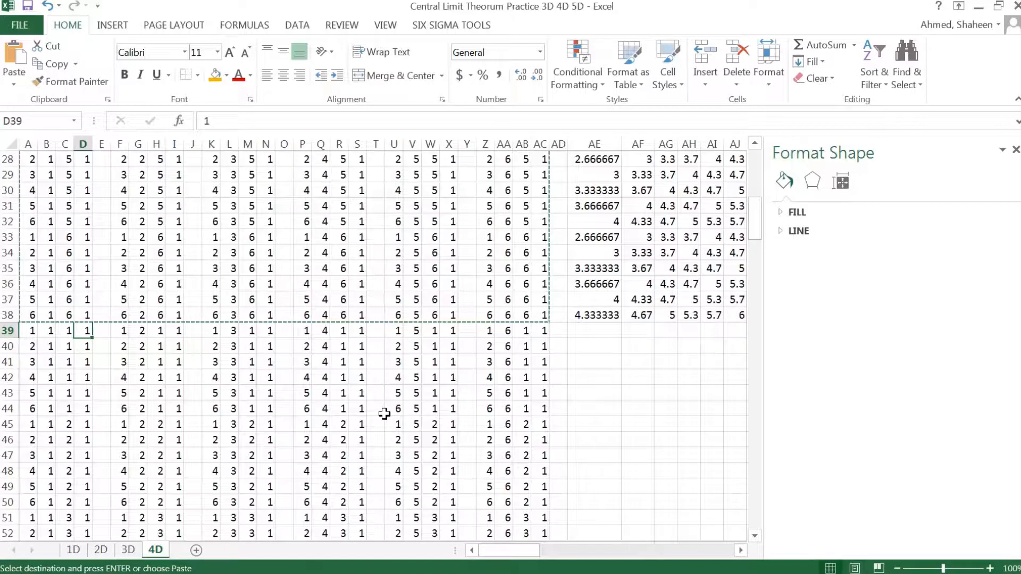
text(=)
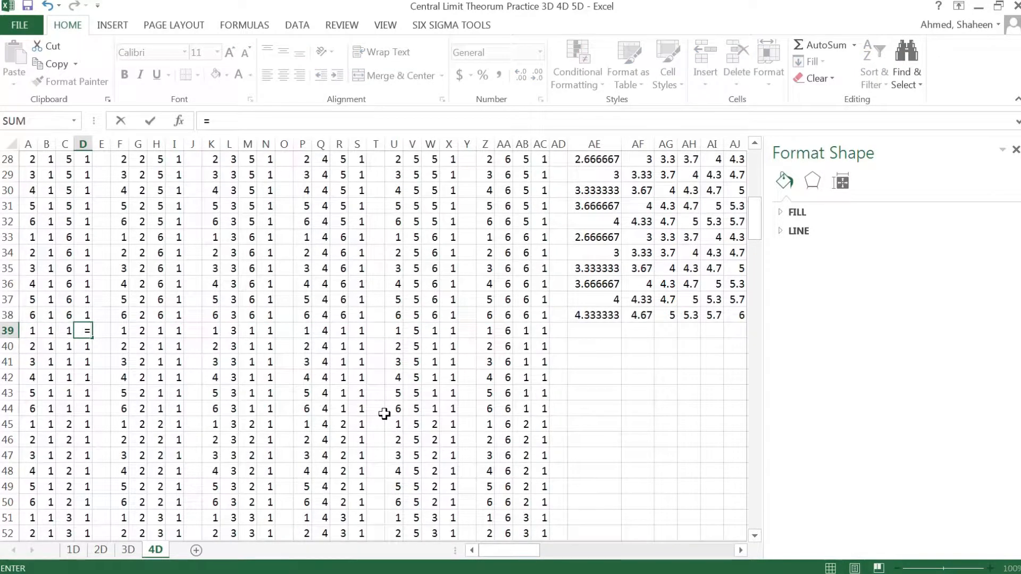
scroll(357, 426, up, 9)
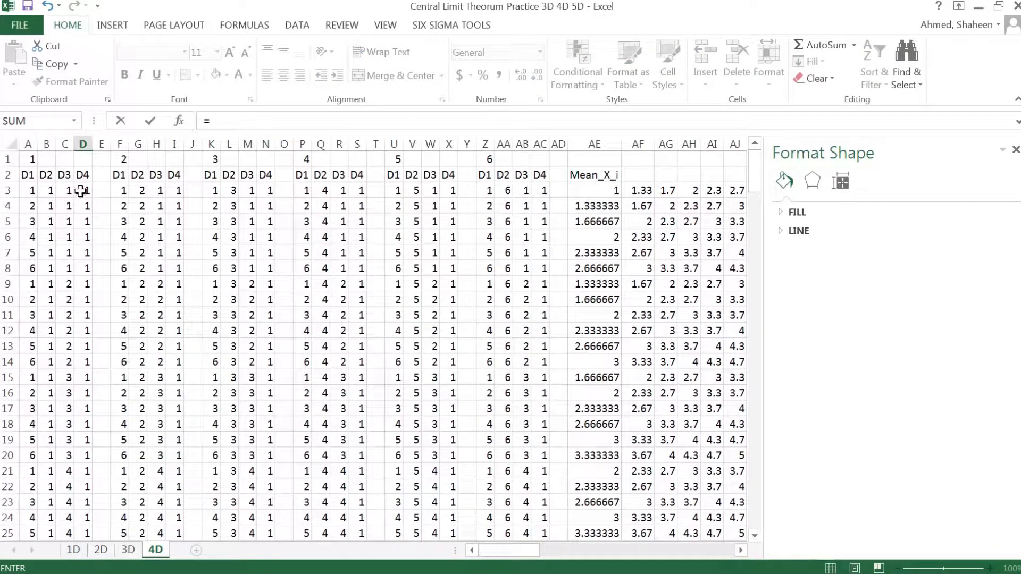
click(80, 191)
key(Return)
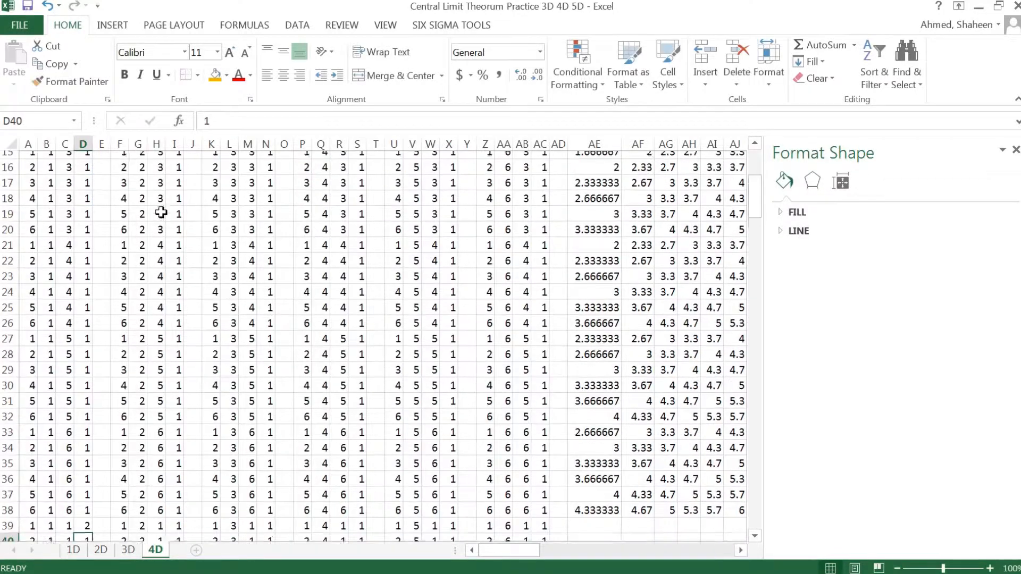
Fill the D39 formula down the first group's D4 column to row 218 and check the filled values
scroll(134, 391, down, 1)
click(89, 468)
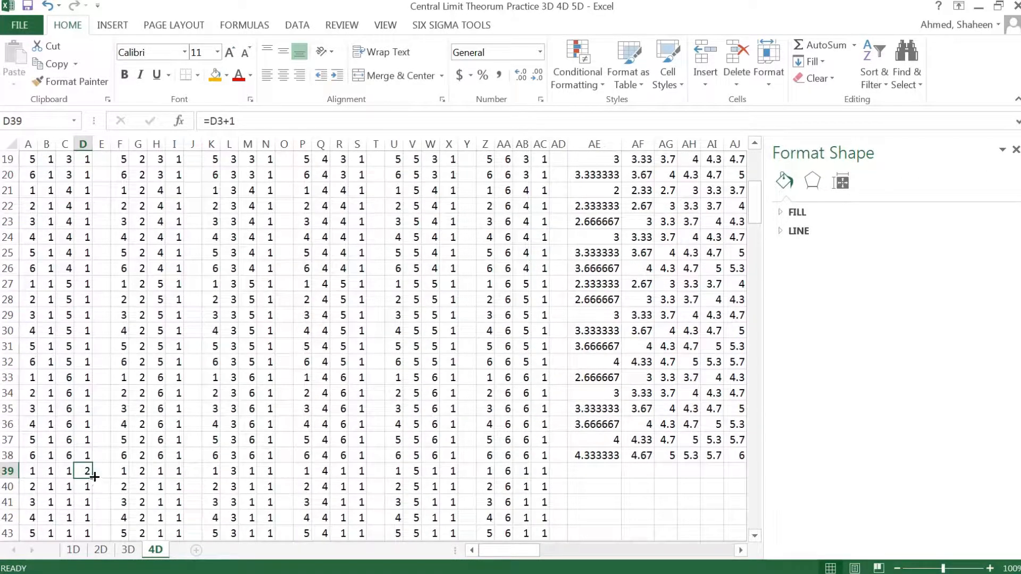
double_click(95, 477)
scroll(101, 481, down, 7)
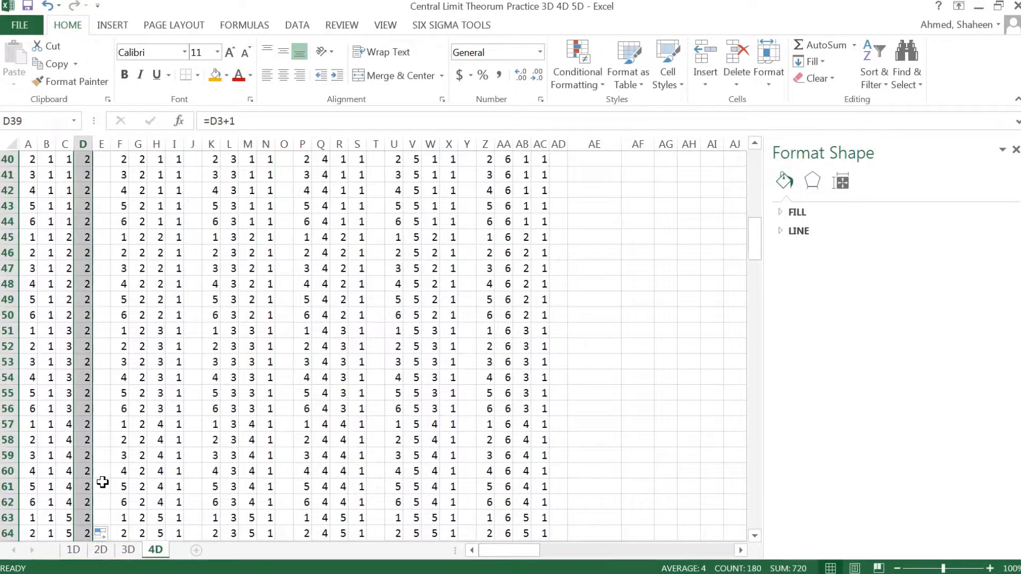
scroll(103, 482, down, 5)
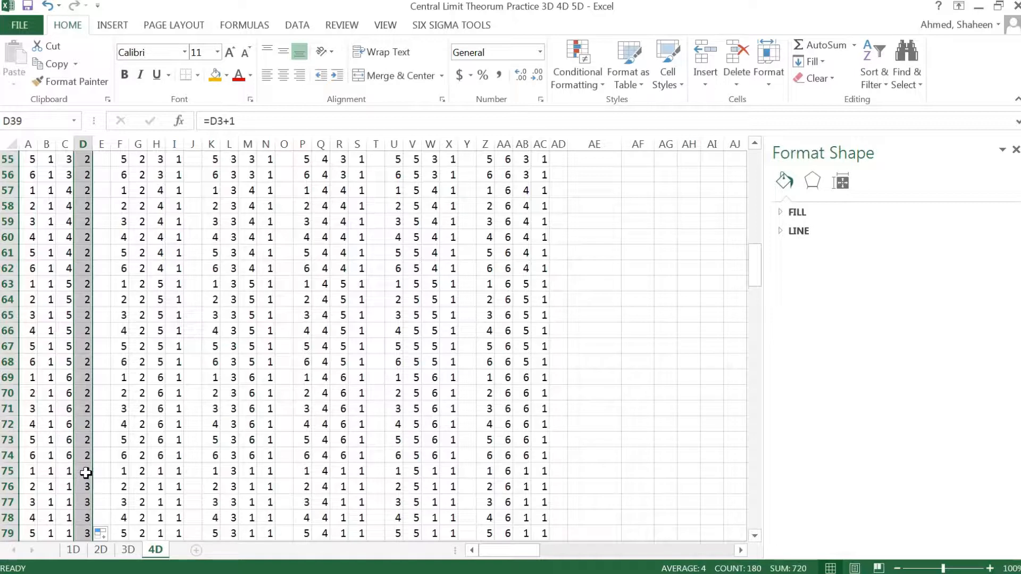
scroll(103, 472, down, 20)
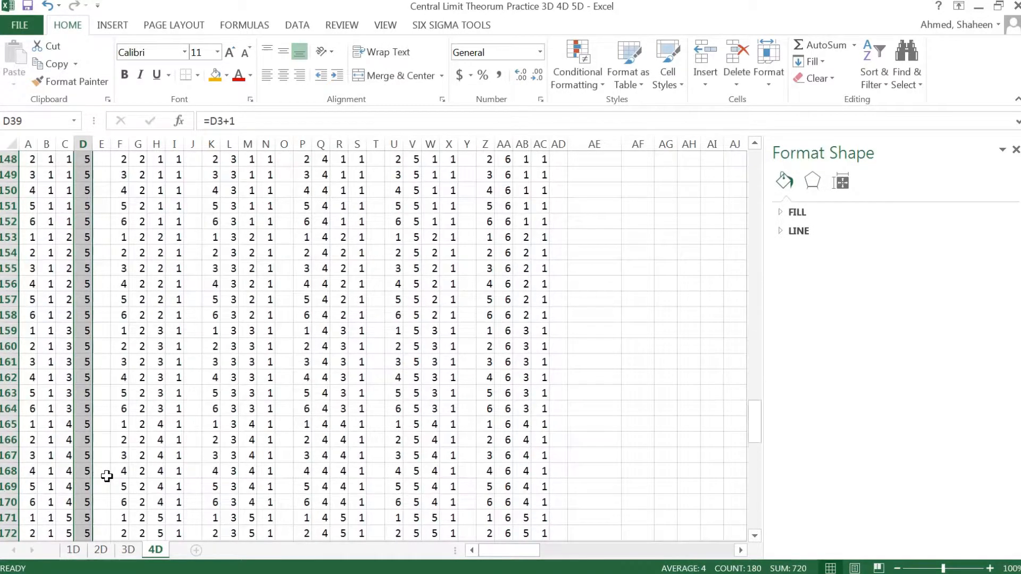
scroll(109, 475, down, 11)
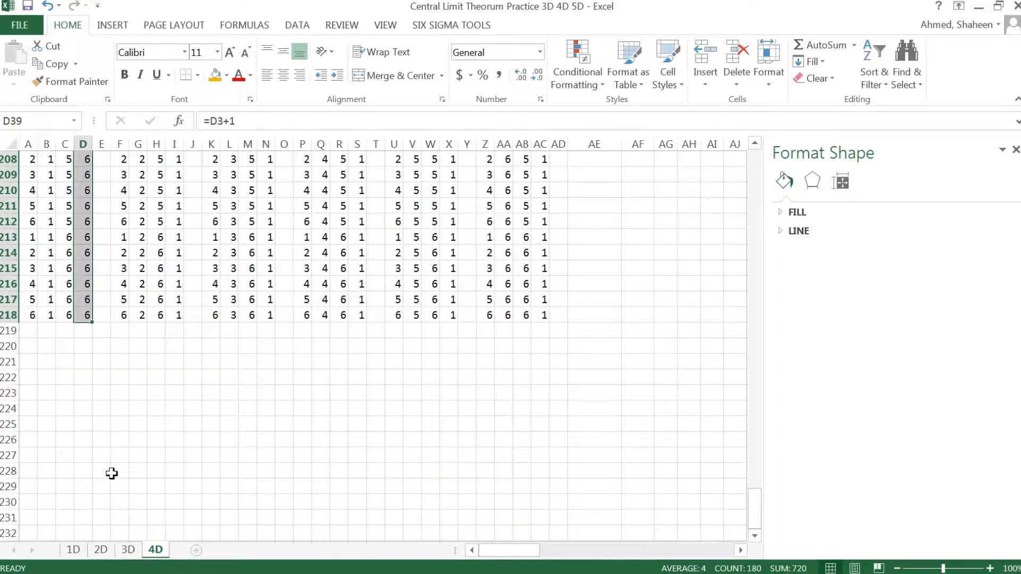
Copy the first group's D4 formulas in D39:D218 for pasting into the other dice groups
key(ctrl+c)
scroll(112, 474, up, 20)
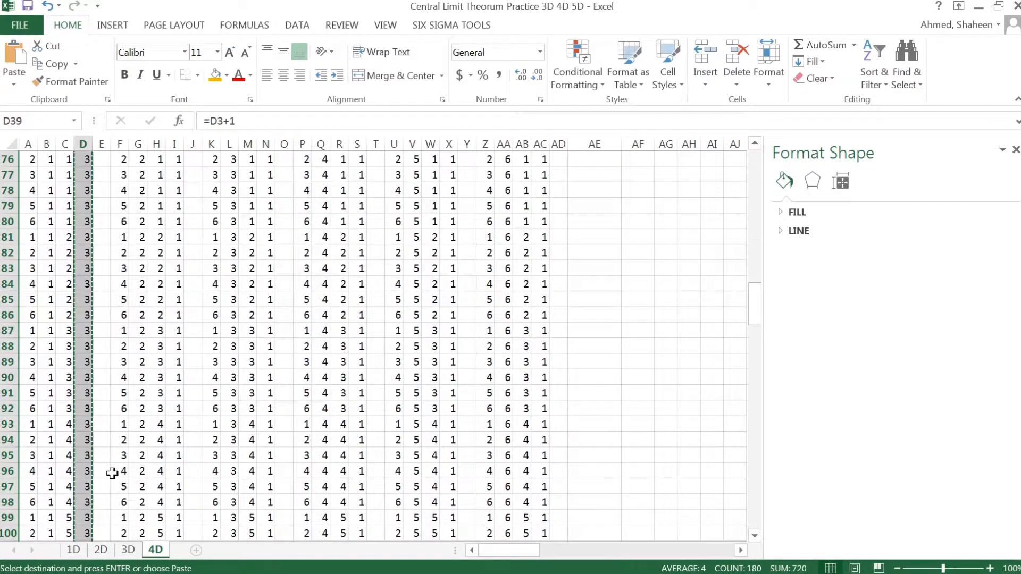
Paste the copied D39:D218 formulas into the other D4 columns, starting at I39, N39, S39, X39 and AC39
scroll(112, 473, up, 20)
scroll(110, 474, down, 1)
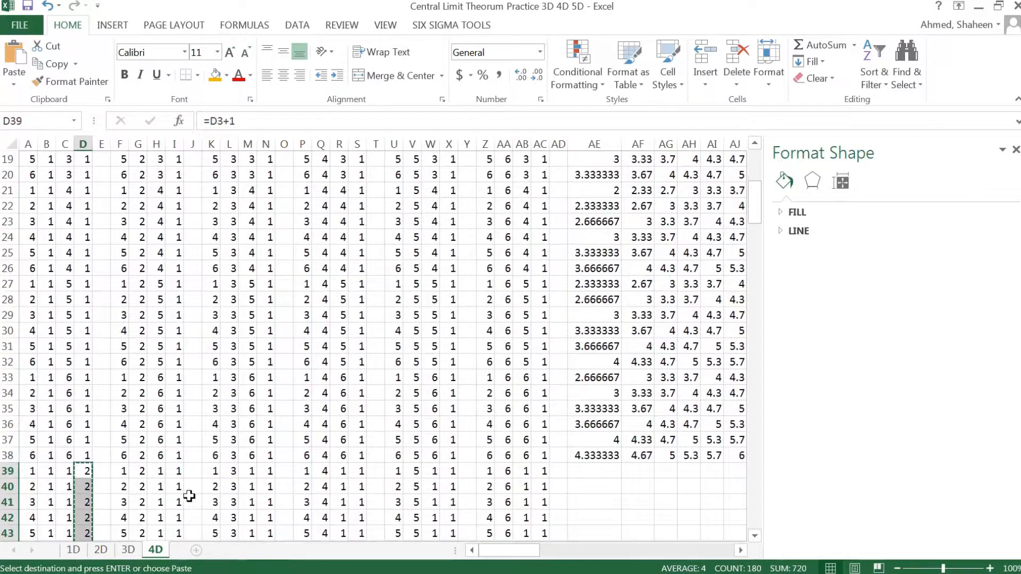
click(177, 473)
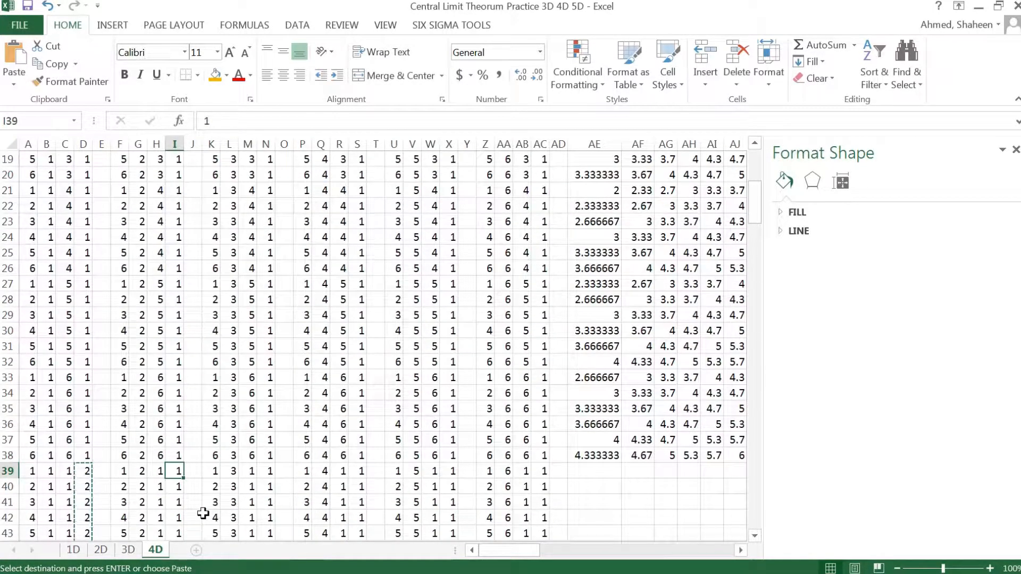
key(ctrl+v)
click(273, 471)
key(ctrl+v)
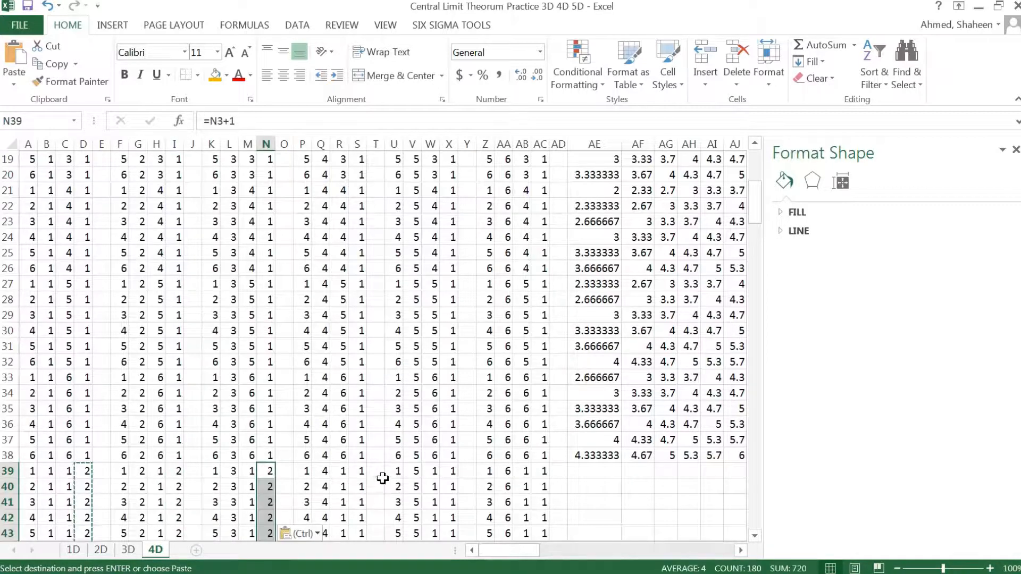
click(360, 472)
key(ctrl+v)
click(450, 472)
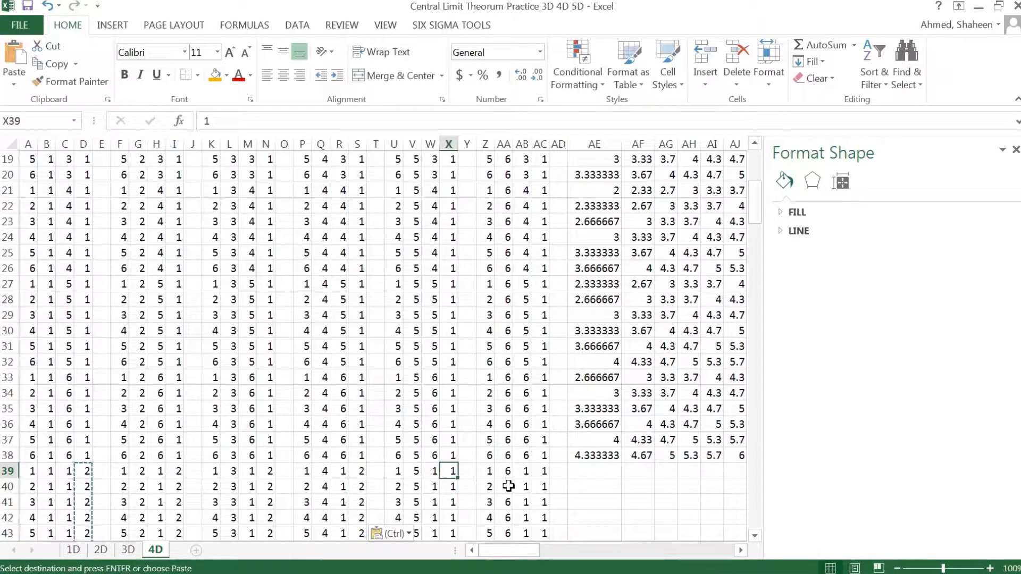
key(ctrl+v)
click(549, 471)
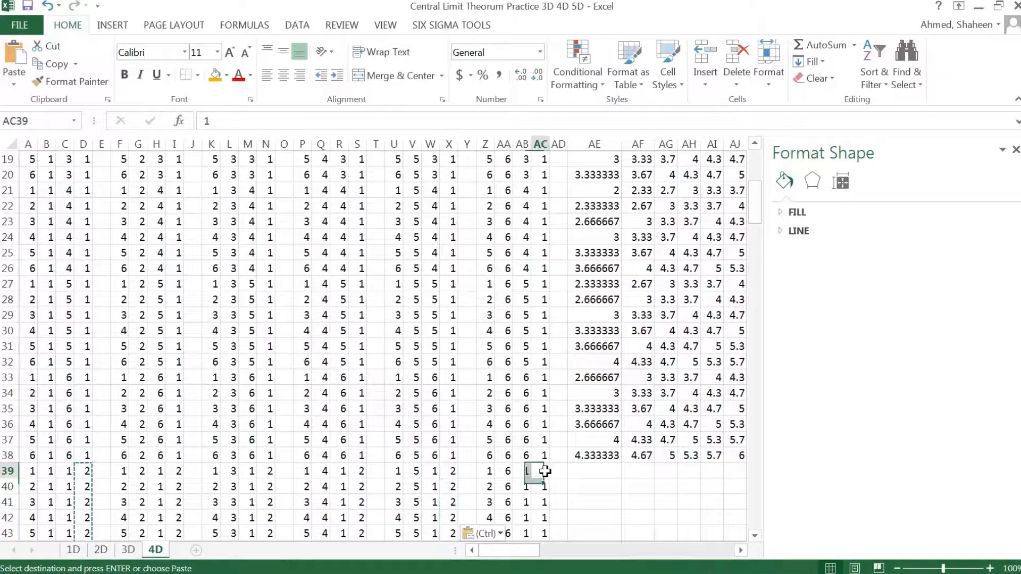
key(ctrl+v)
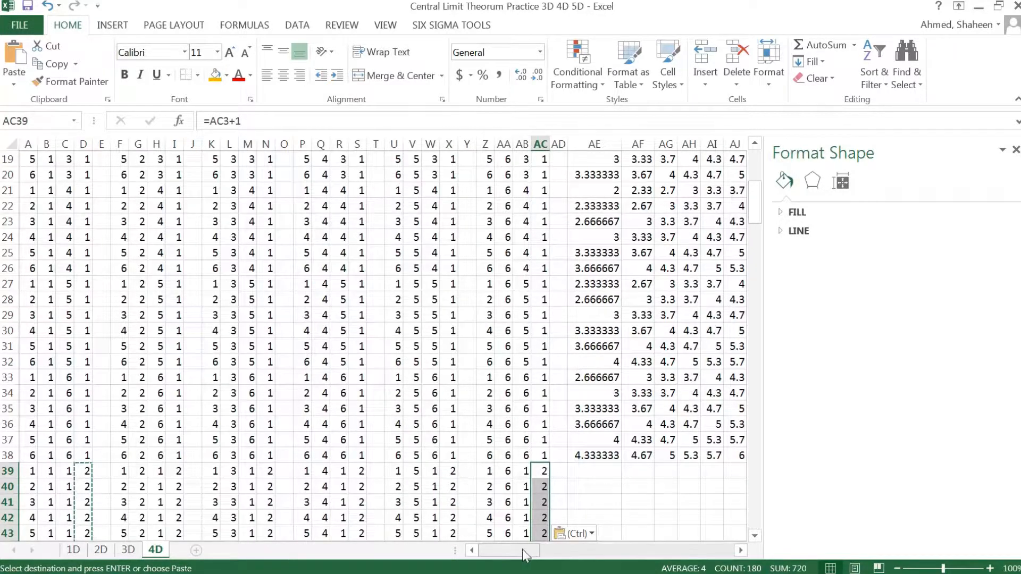
Extend the average formula in AE3 to include the fourth die, covering A3:D3
drag(522, 550, 577, 567)
scroll(516, 335, up, 6)
double_click(345, 190)
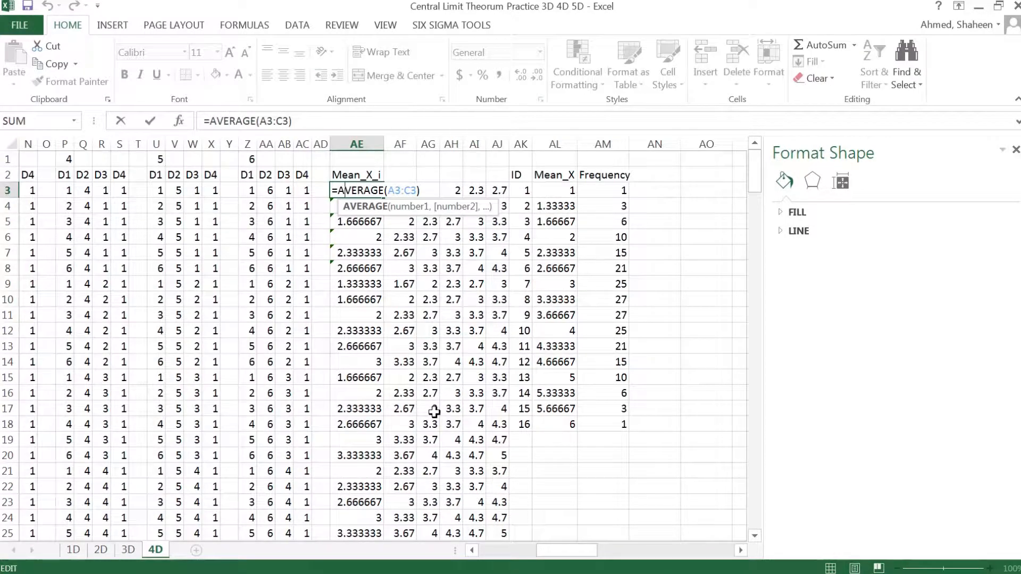
drag(585, 551, 510, 556)
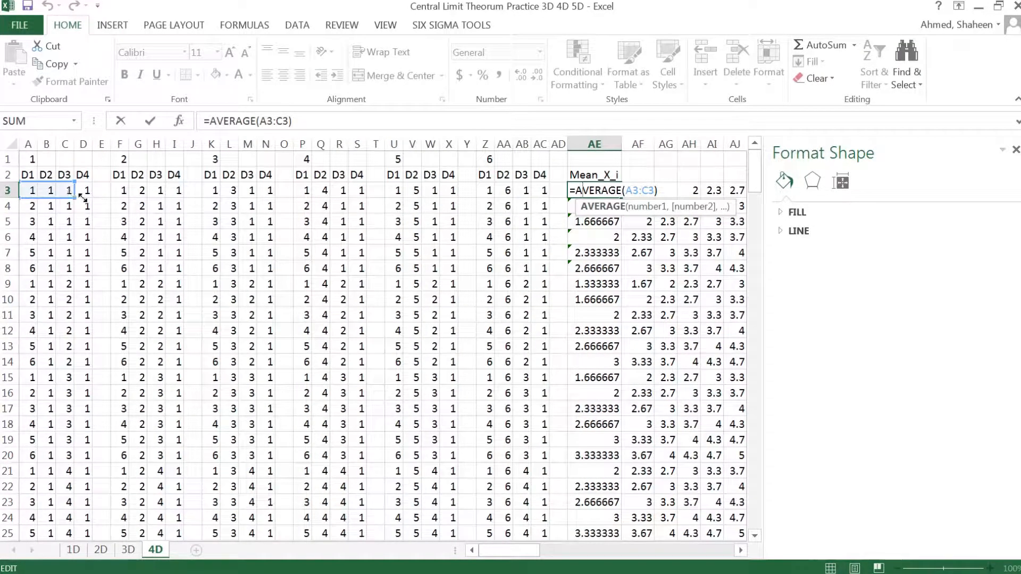
drag(82, 198, 84, 199)
key(Return)
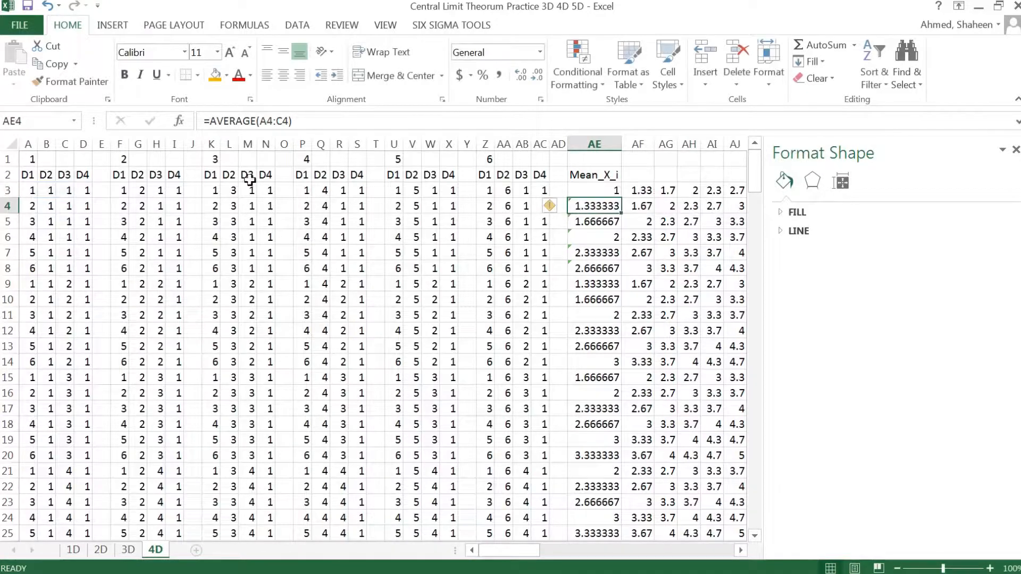
Extend the average formulas in AF3 and AG3 to include the fourth die, covering F3:I3 and K3:N3
double_click(634, 193)
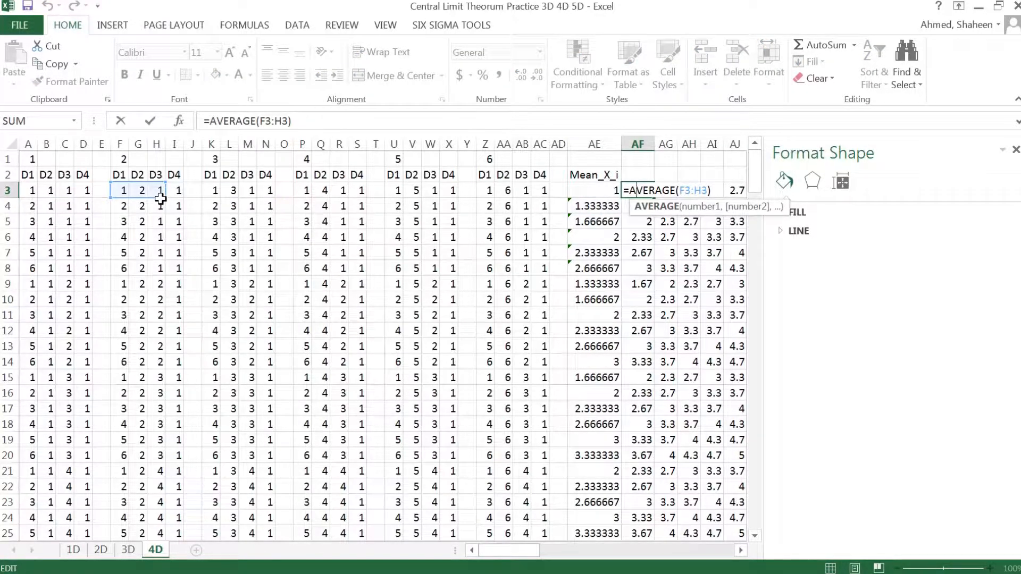
drag(160, 199, 186, 198)
key(Return)
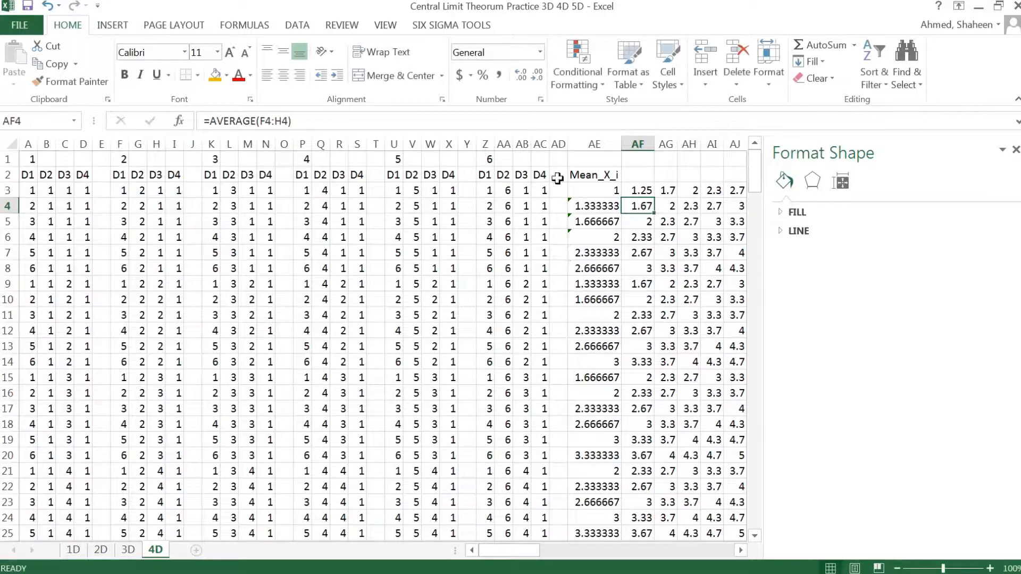
double_click(667, 190)
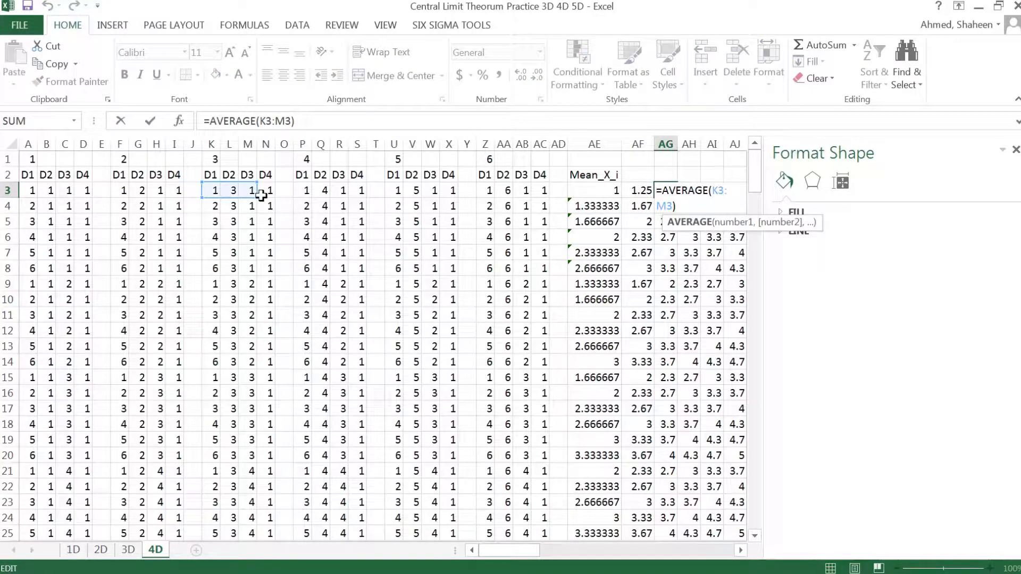
drag(257, 195, 283, 195)
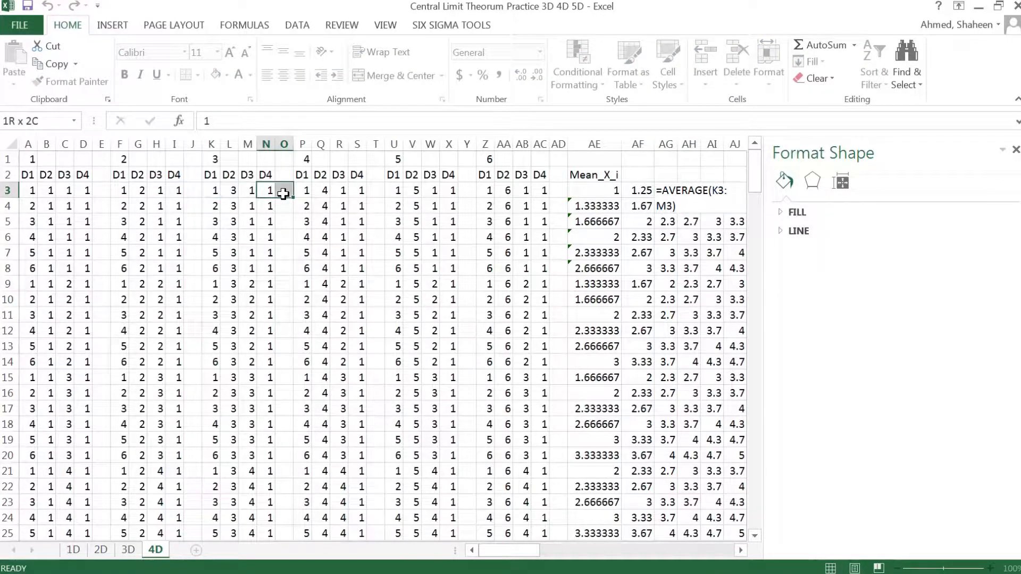
double_click(662, 190)
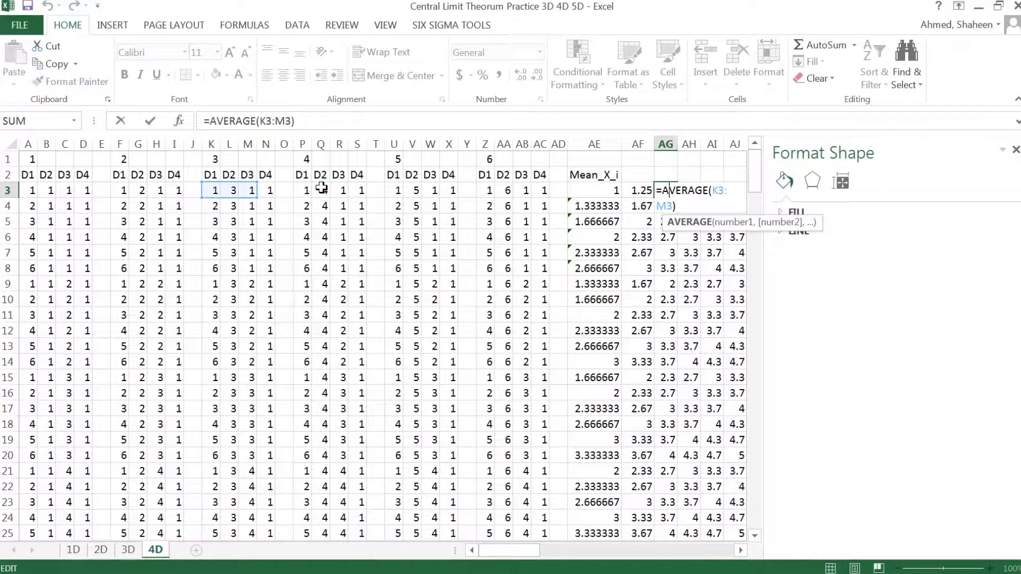
drag(261, 195, 272, 196)
key(Return)
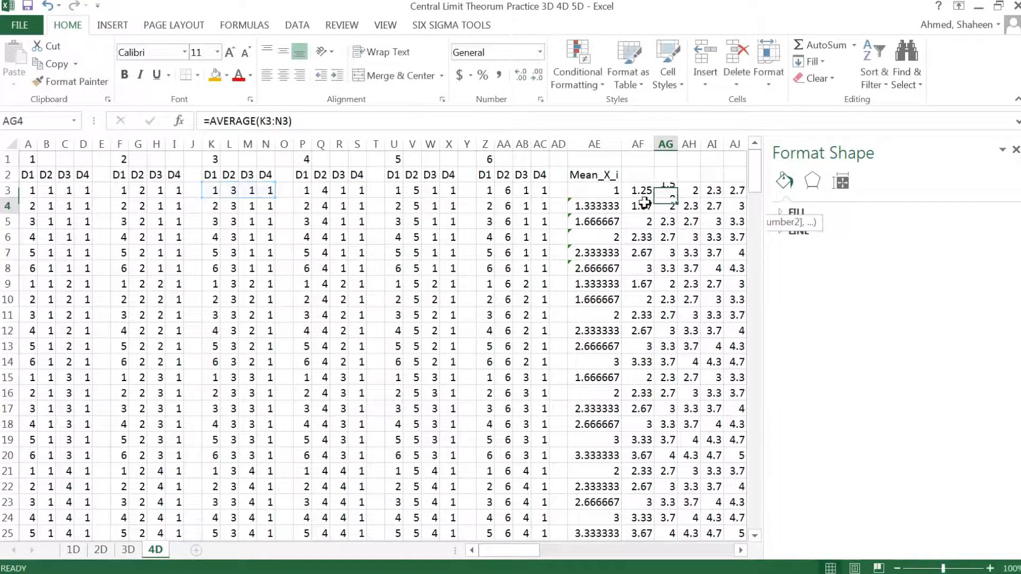
Change the average formula in AH3 to cover P3:S3
scroll(741, 551, right, 6)
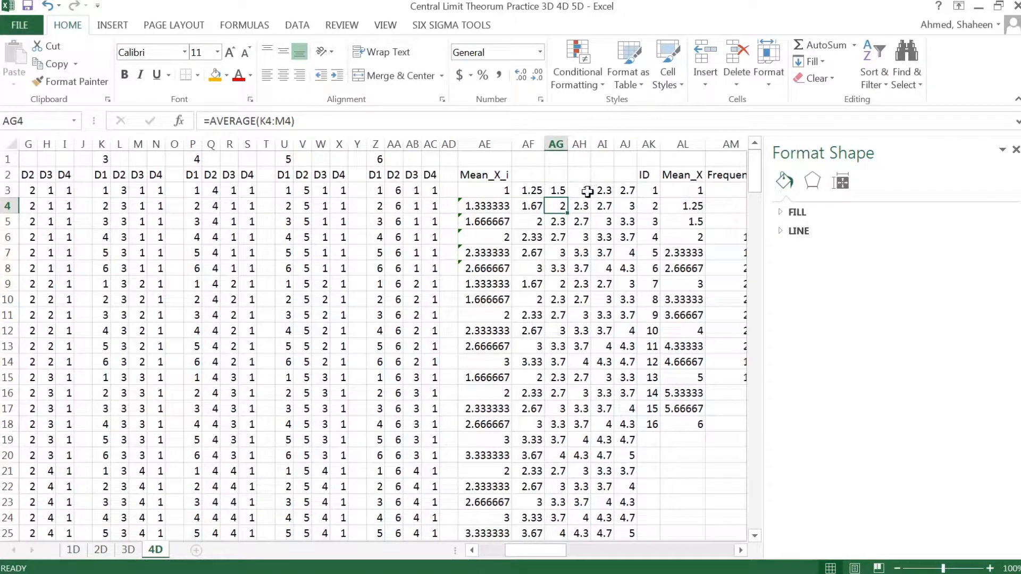
double_click(585, 191)
click(646, 190)
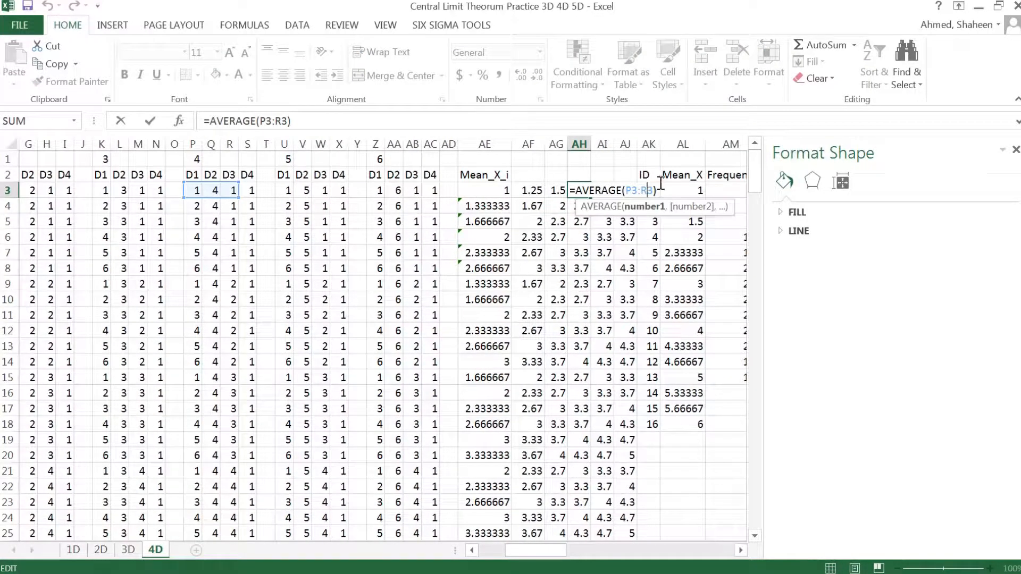
key(BackSpace)
text(4)
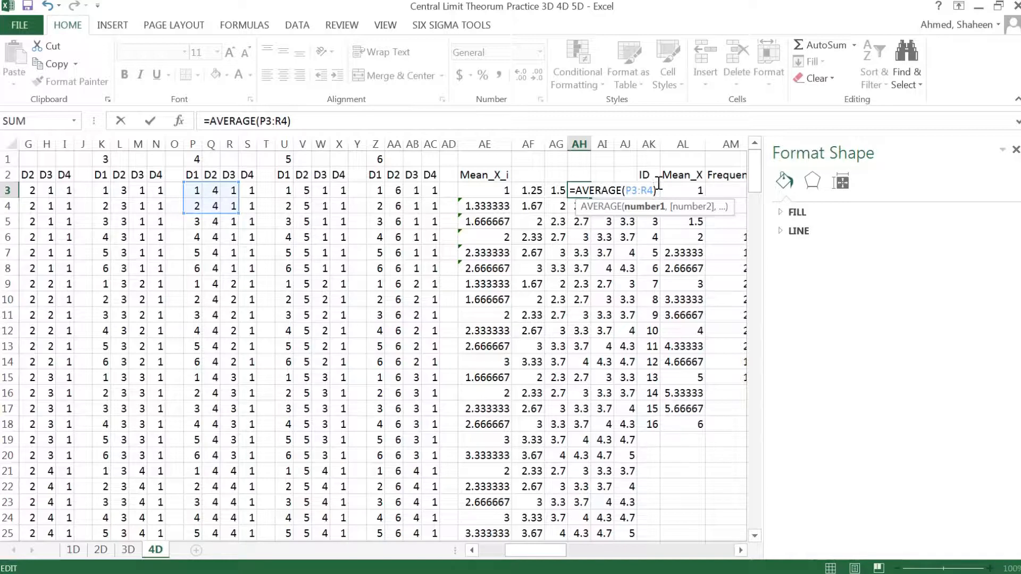
key(BackSpace)
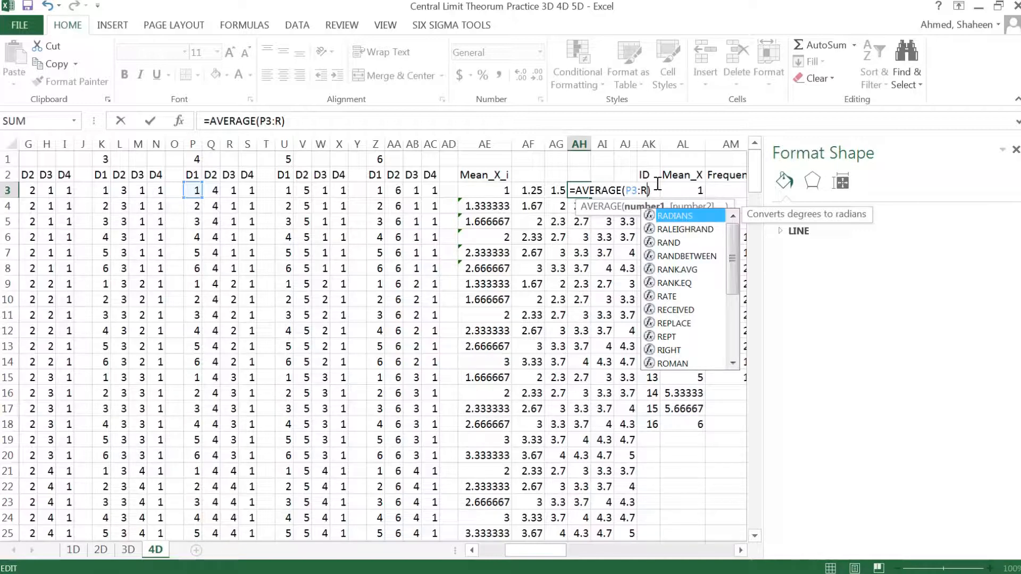
key(BackSpace)
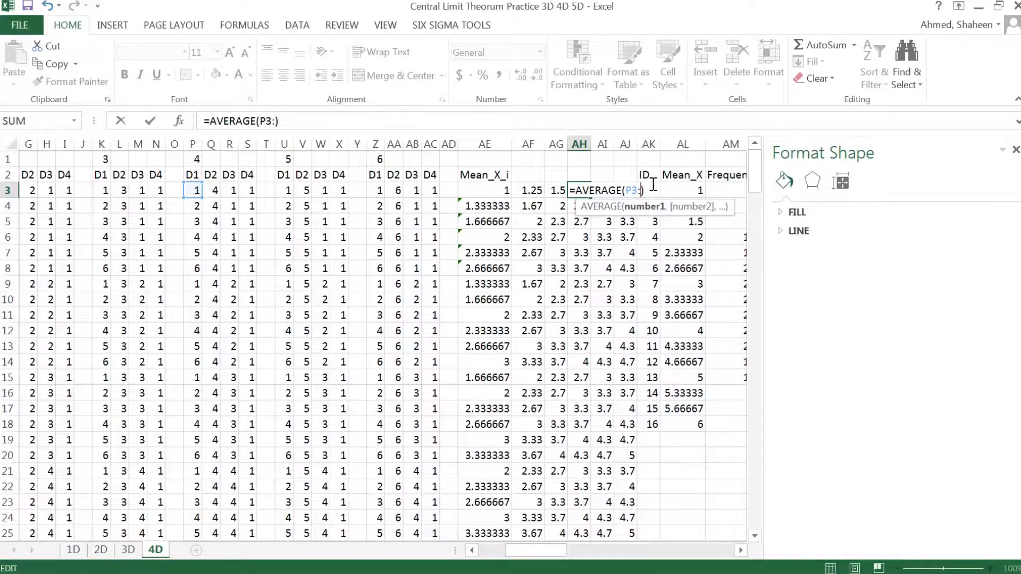
text(S)
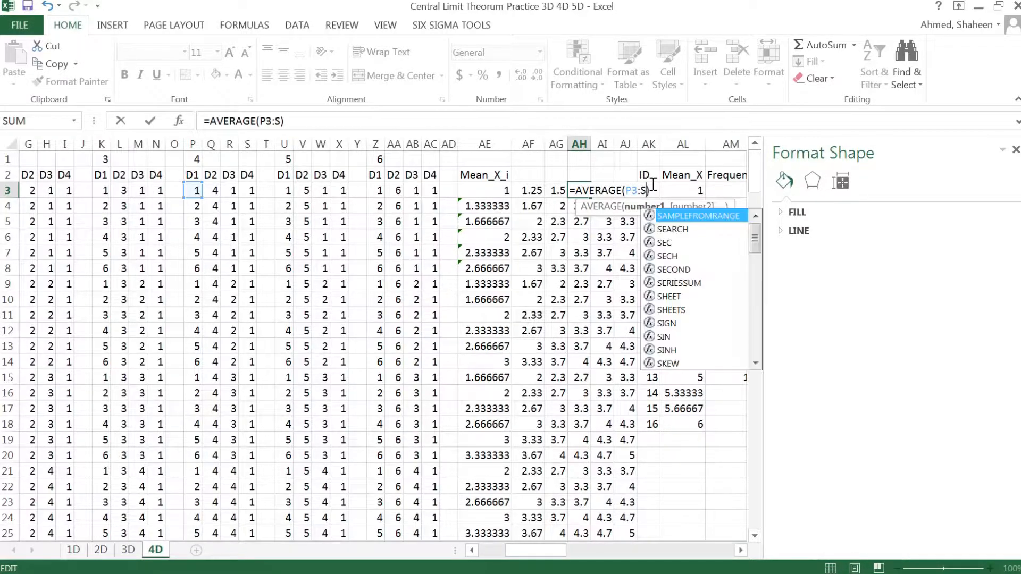
text(3)
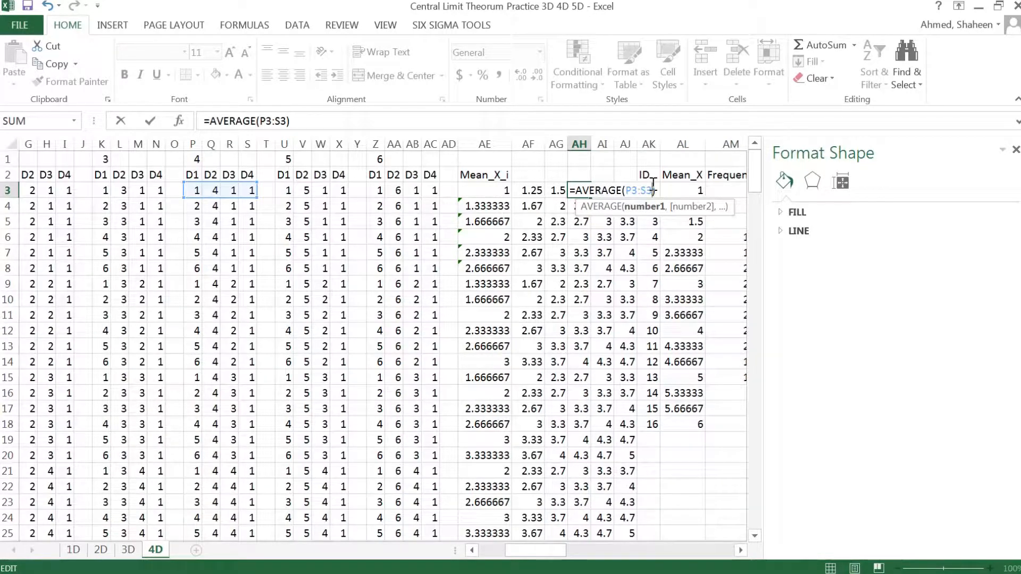
key(Return)
Change the average formula in AI3 to cover U3:X3
click(612, 190)
double_click(613, 190)
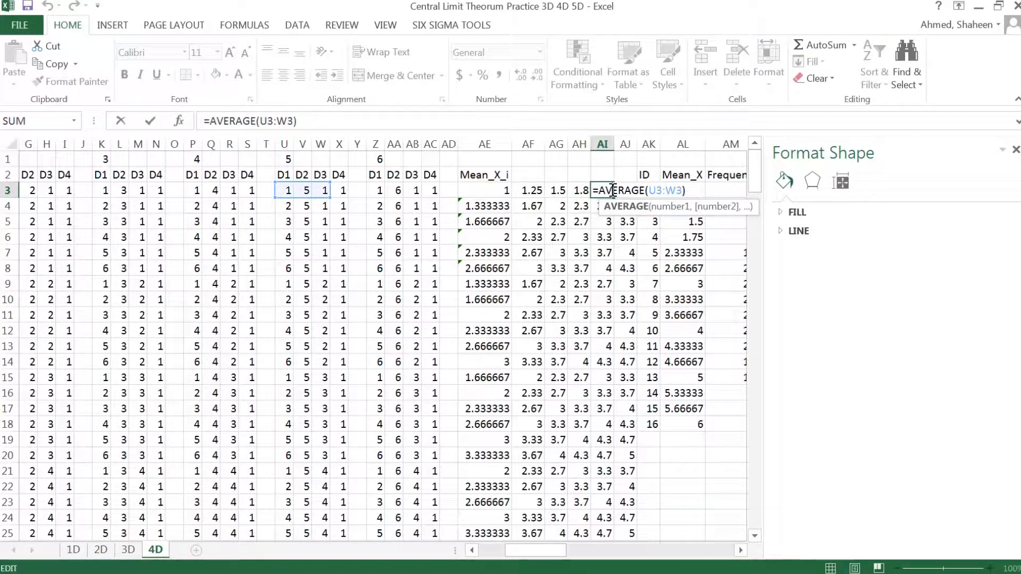
click(678, 190)
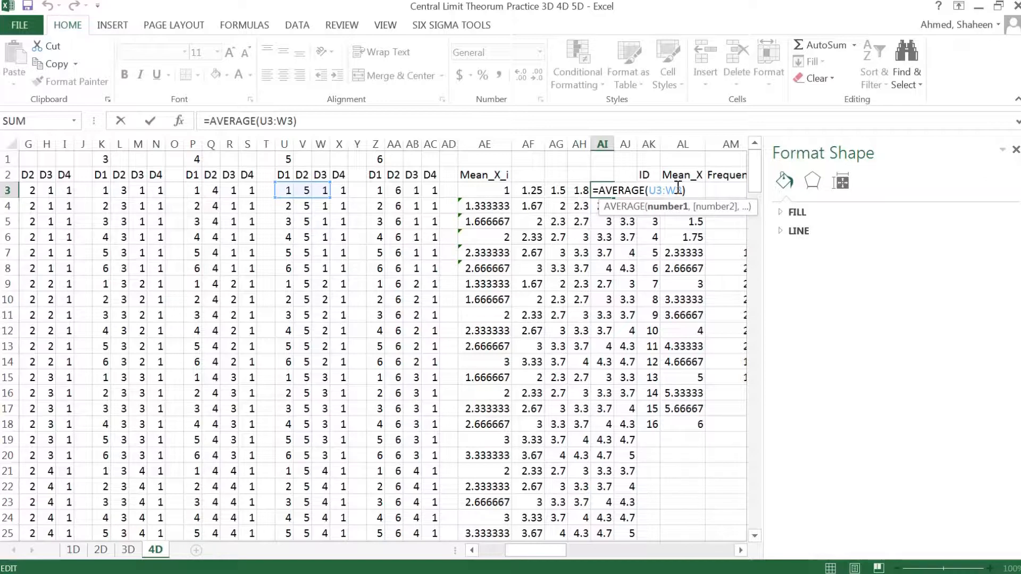
key(BackSpace)
text(X)
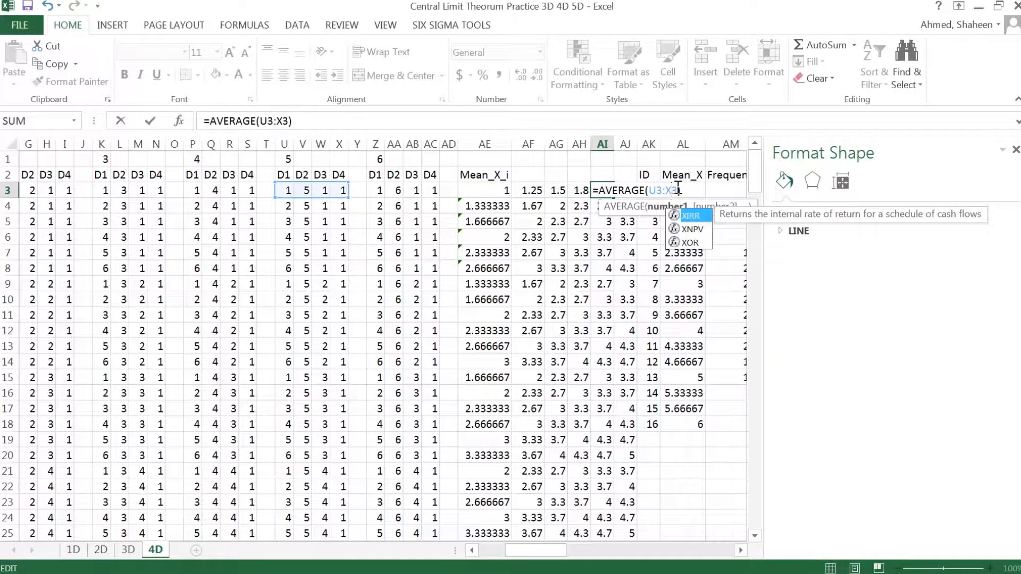
key(Return)
Change the average formula in AJ3 to cover Z3:AC3
click(626, 191)
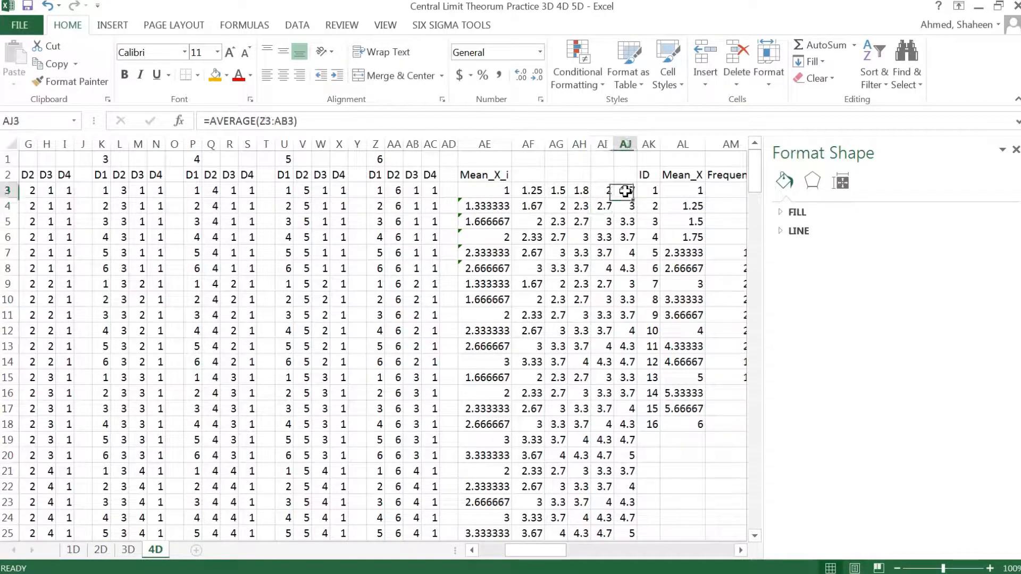
double_click(625, 191)
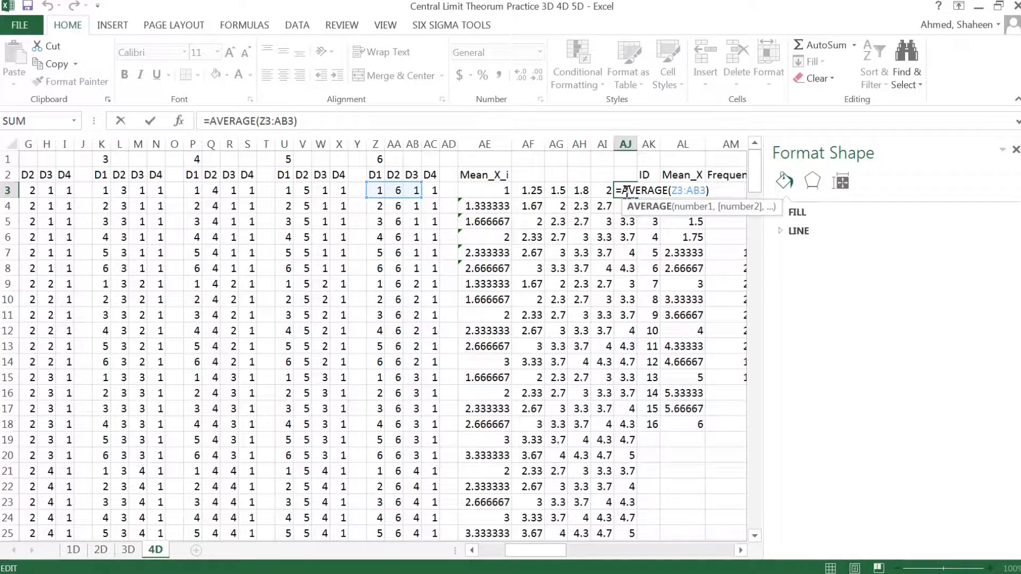
click(699, 192)
key(BackSpace)
text(C)
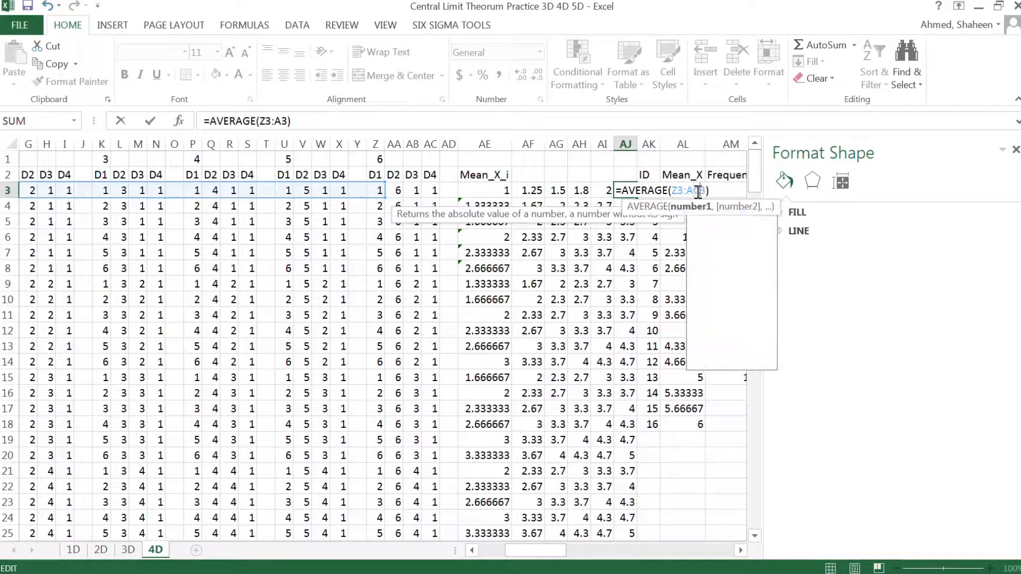
key(Return)
Fill the AE3:AJ3 average formulas down through row 218 and check the AJ218 formula against the dice values in Z218:AC218
drag(497, 190, 649, 488)
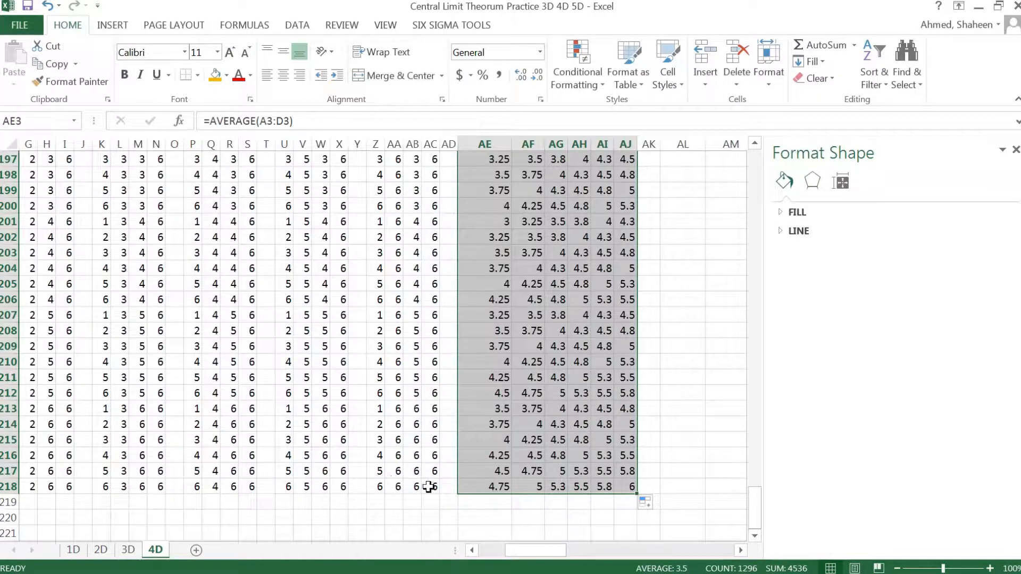
click(385, 488)
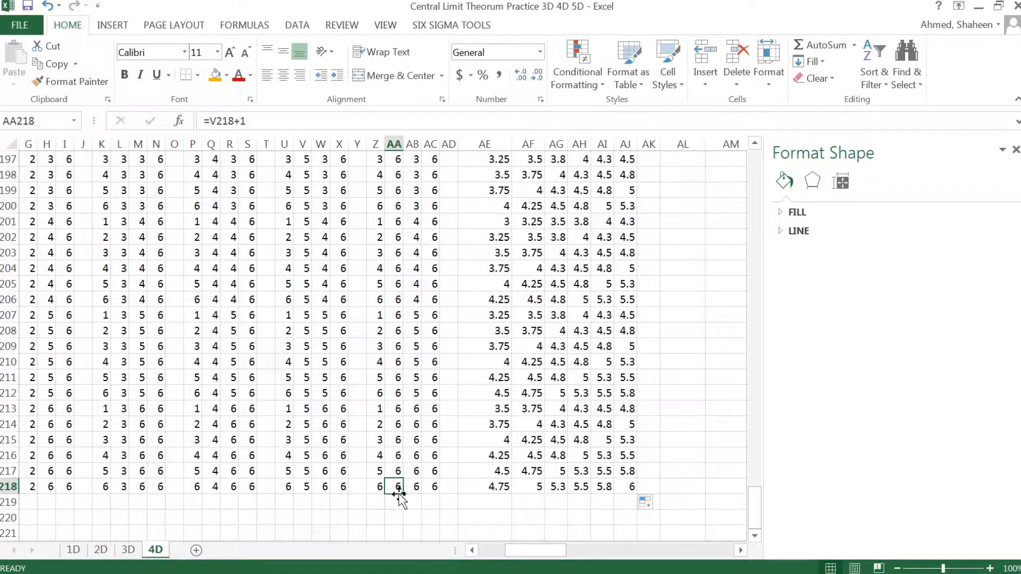
drag(376, 488, 442, 496)
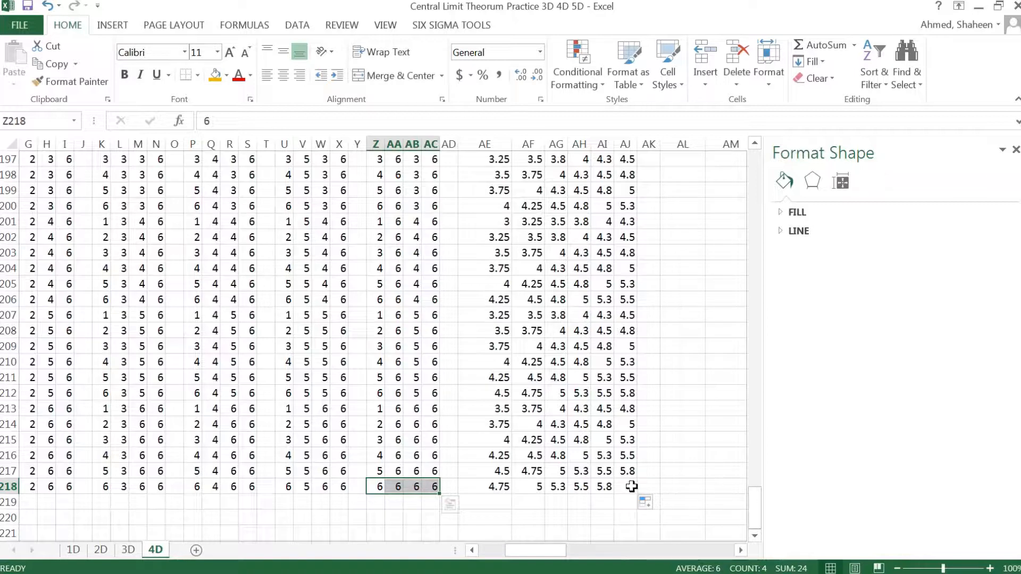
double_click(631, 487)
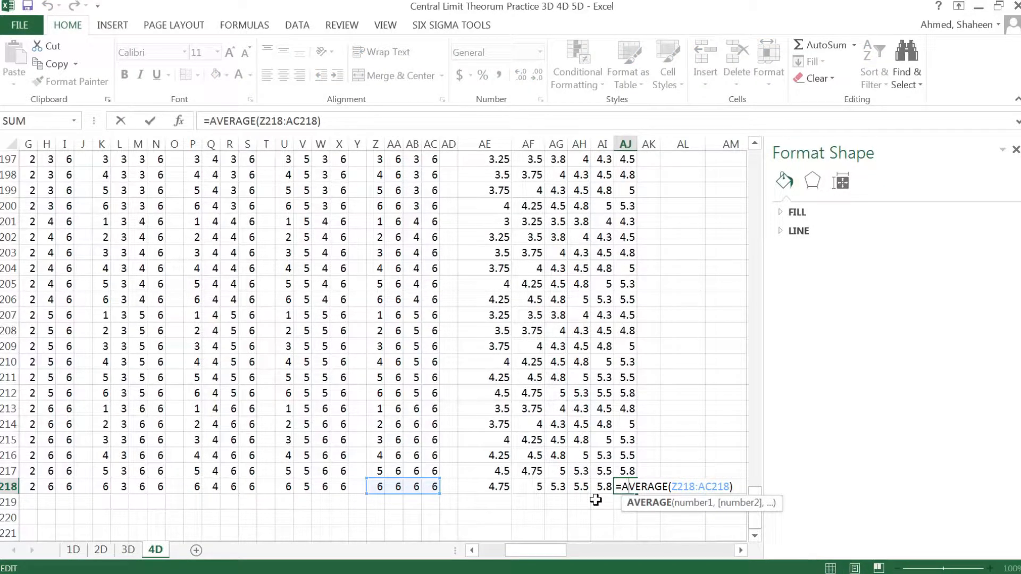
key(Return)
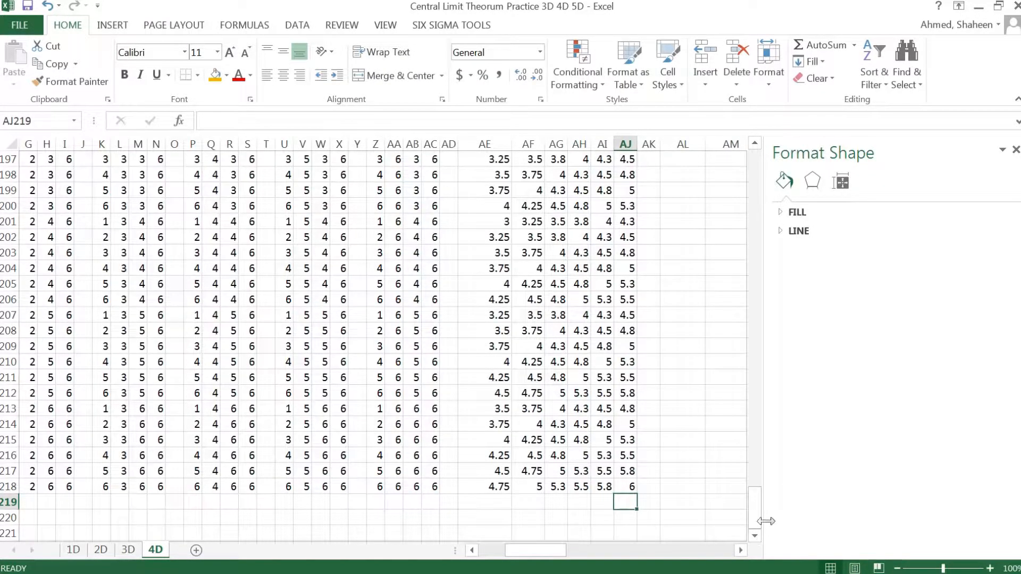
Return to the first rows and review the Mean_X and Frequency table beside the averages
drag(756, 519, 774, 144)
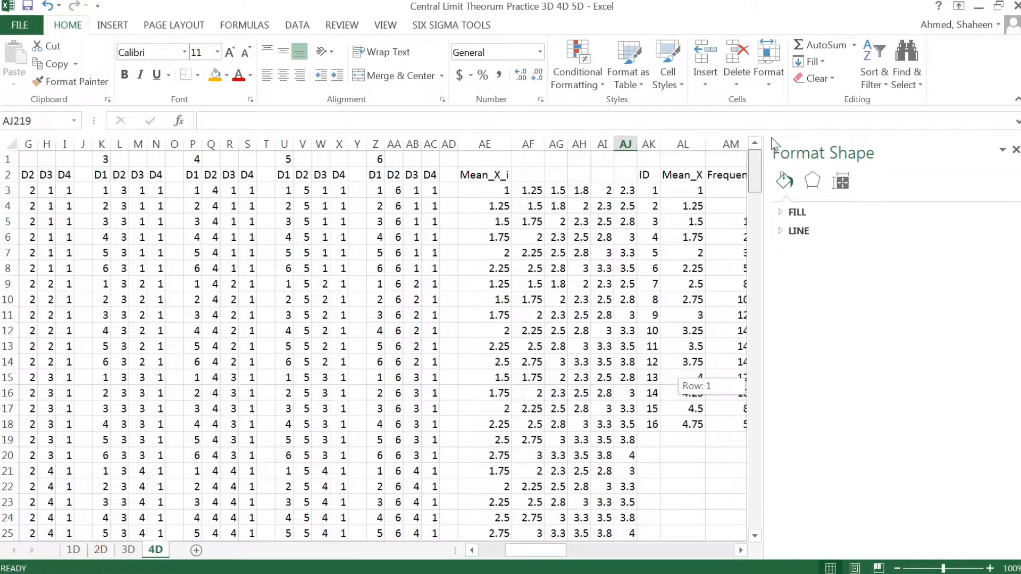
click(741, 551)
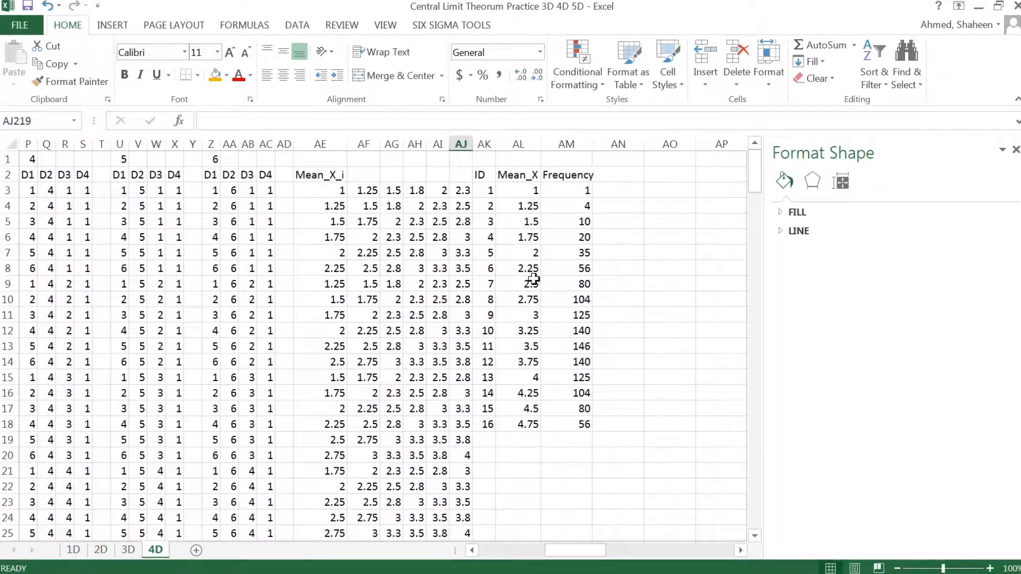
Extend the Mean_X references in column AL down through row 28
click(340, 189)
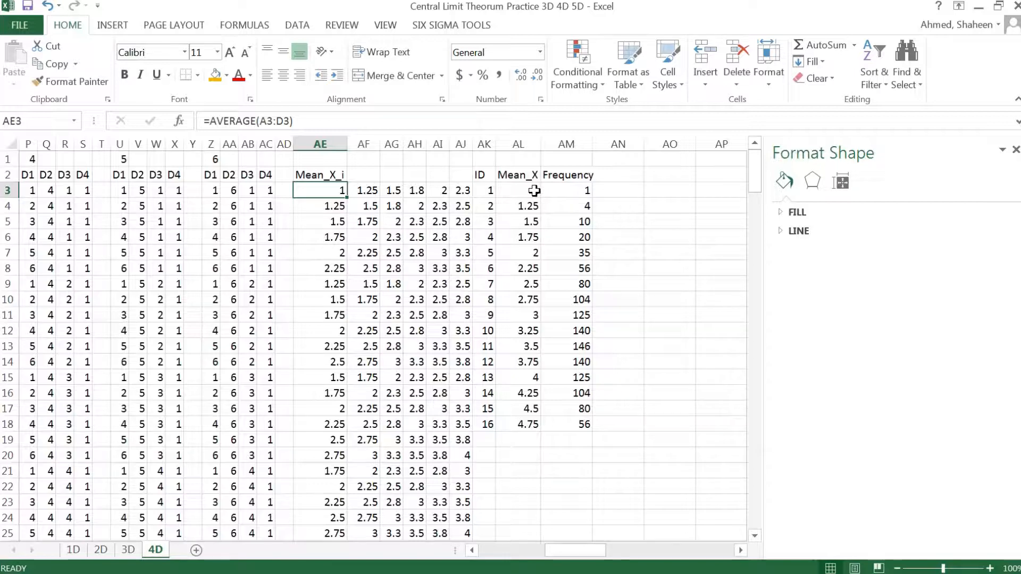
drag(534, 190, 545, 537)
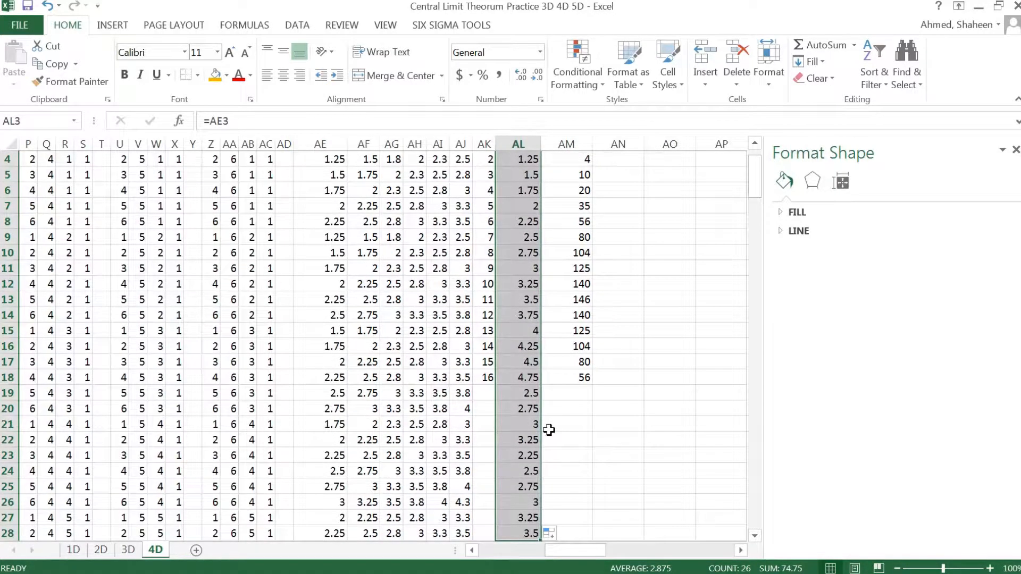
scroll(537, 351, up, 1)
click(527, 190)
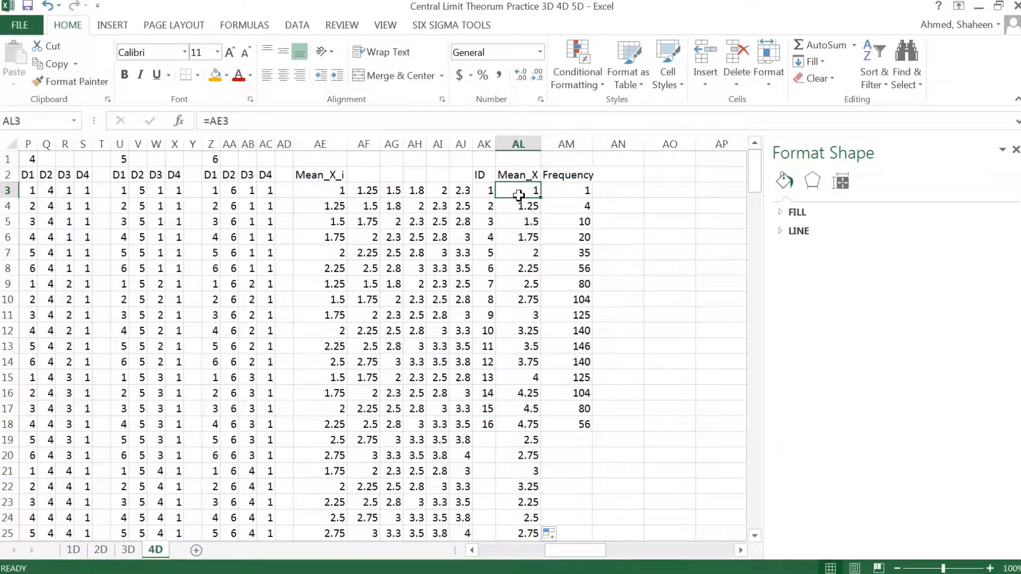
Replace the Mean_X entry in AL4 with the formula =AL3+0.25
click(524, 209)
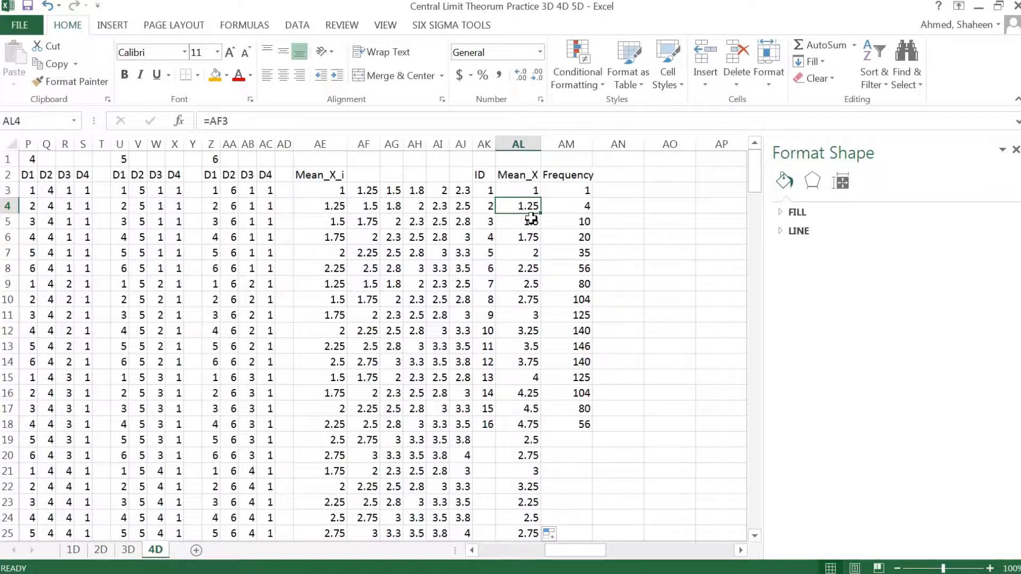
text(=)
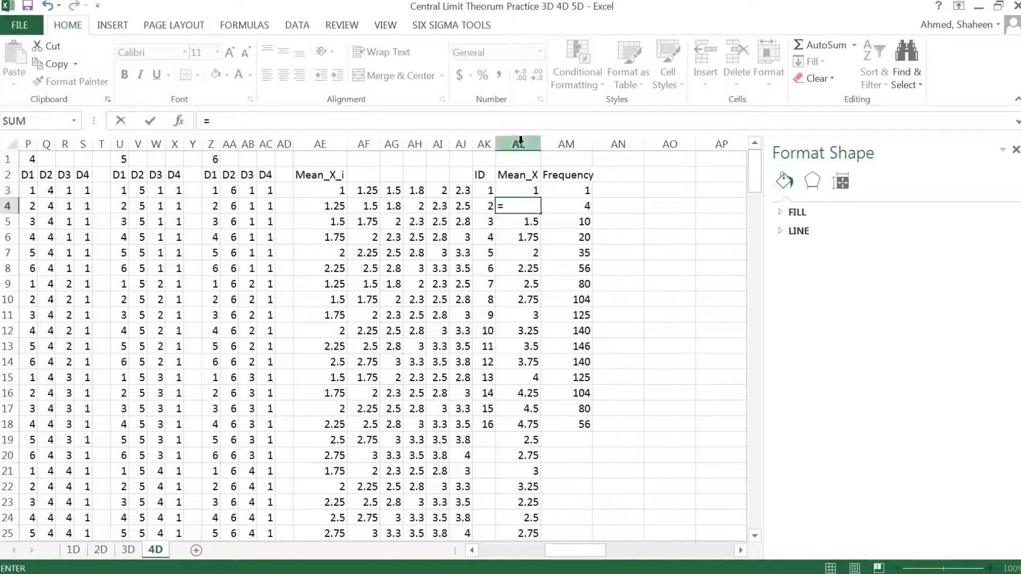
click(530, 191)
text(+.)
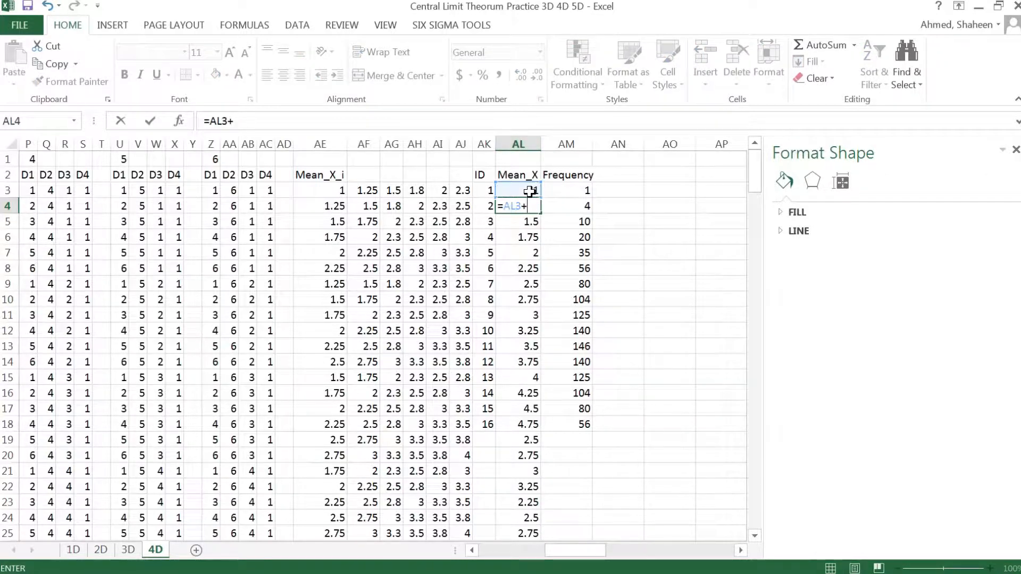
key(Return)
key(Return)
text(25)
key(Return)
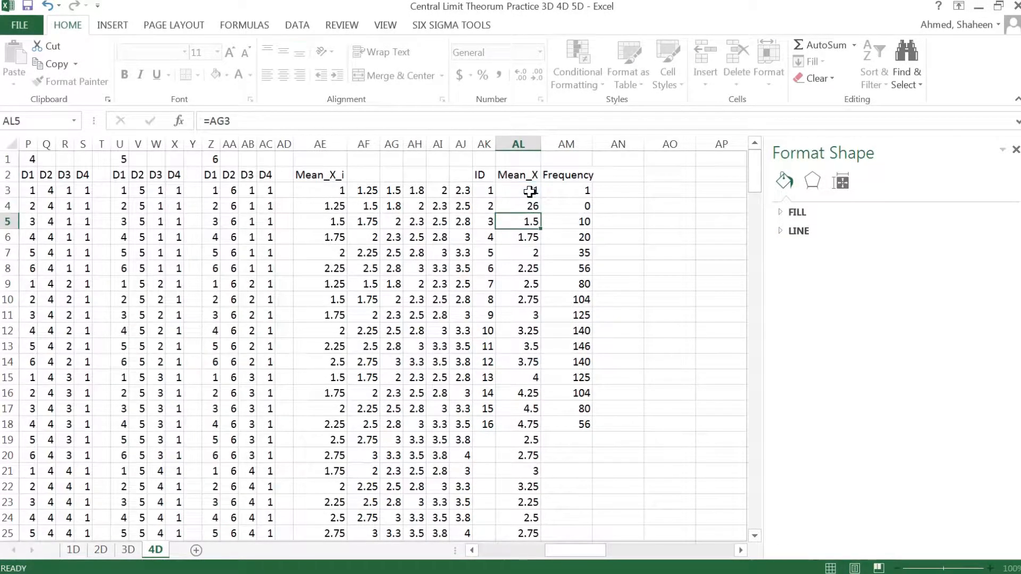
click(532, 199)
double_click(537, 206)
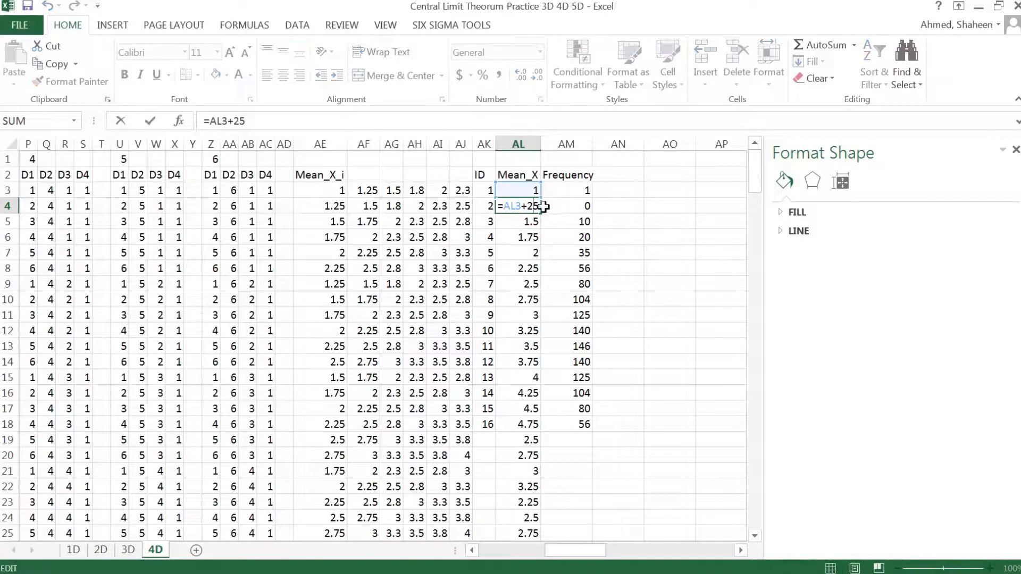
click(528, 206)
text(.)
key(Return)
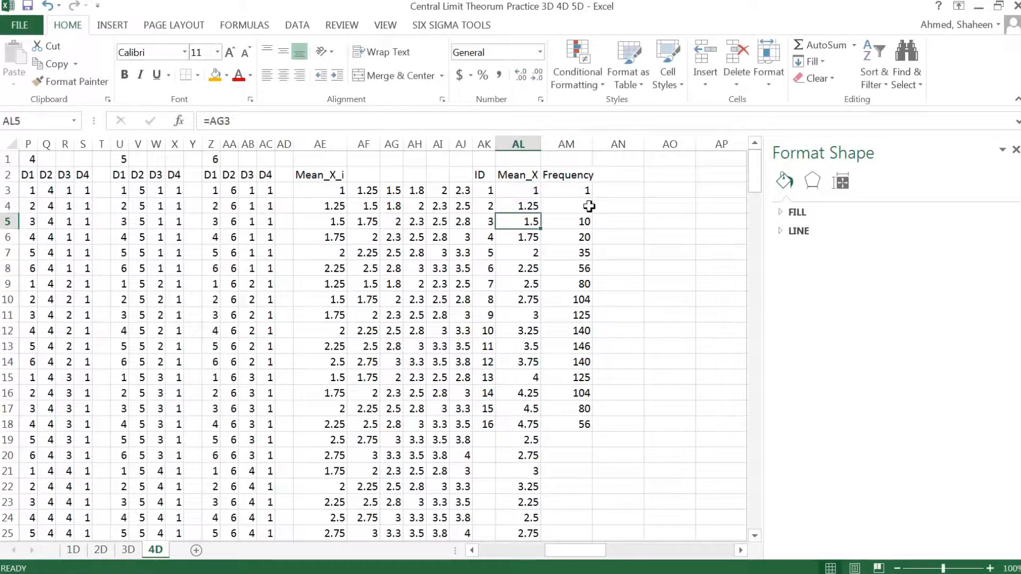
Fill the AL4 formula down through row 33 and clear the surplus means above 6 in AL24:AL33
drag(528, 190, 533, 527)
click(527, 205)
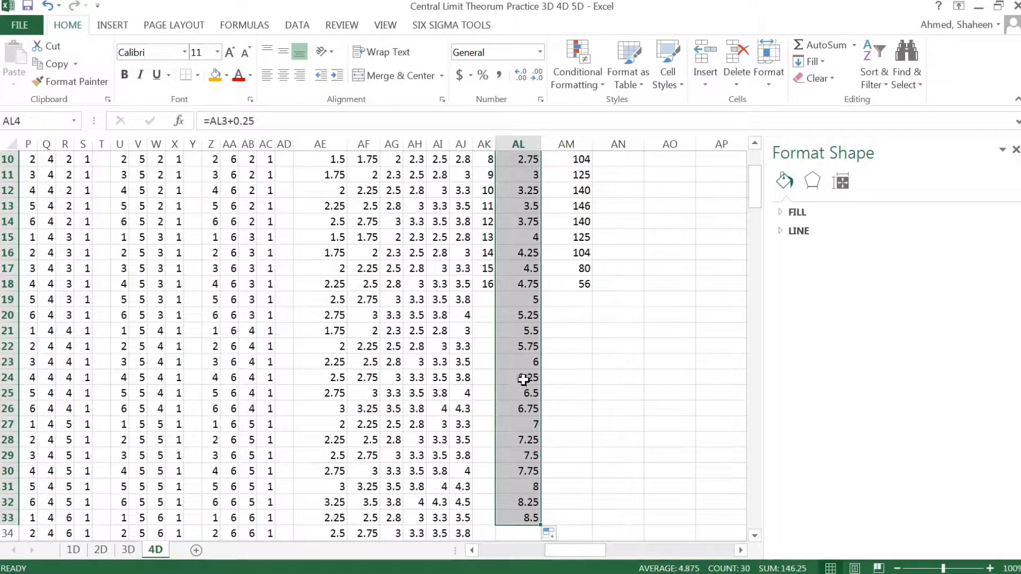
drag(523, 379, 535, 520)
key(Delete)
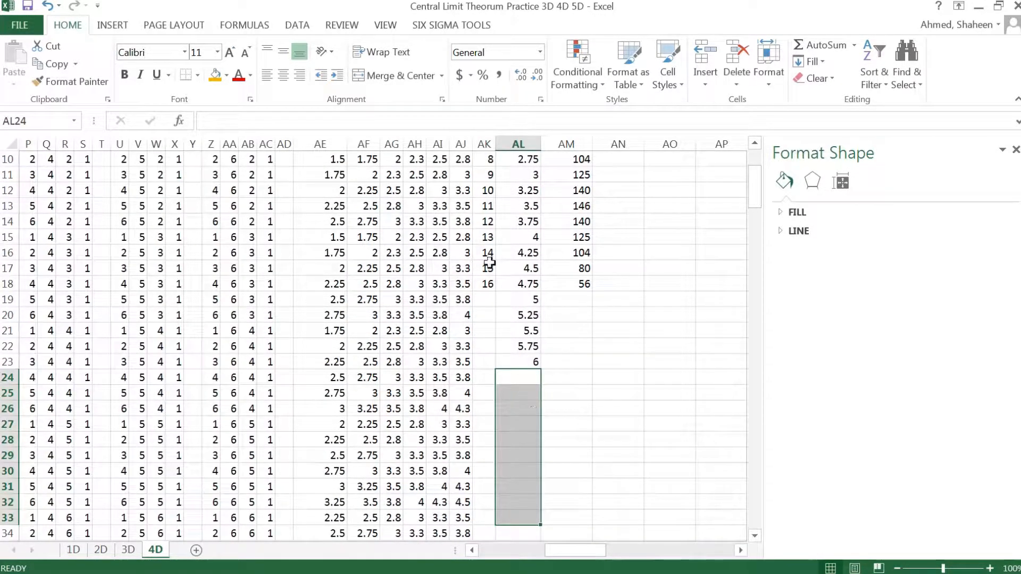
Extend the ID numbers to 21 and fill the Frequency COUNTIF formula down through row 23
drag(486, 237, 497, 370)
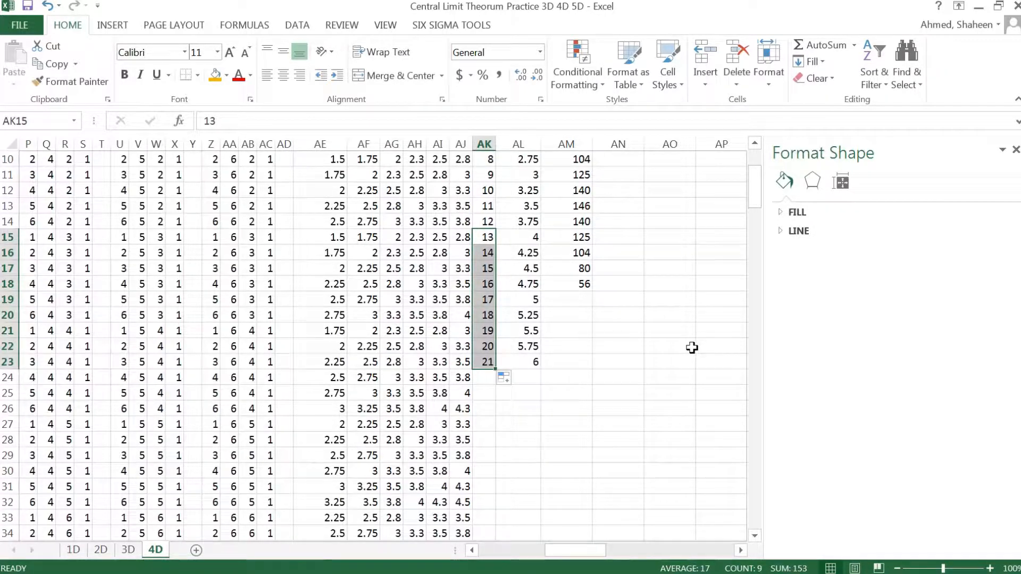
click(581, 282)
drag(591, 291, 591, 370)
scroll(684, 422, up, 3)
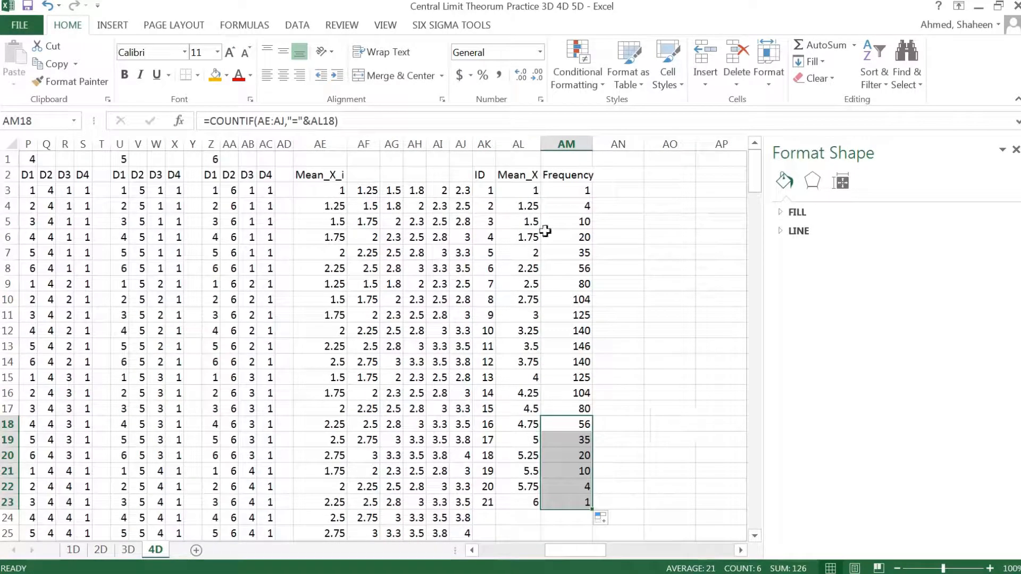
Insert a scatter chart with smooth lines and markers from AL2:AM23, then move it over the dice columns and enlarge it
drag(516, 167, 569, 503)
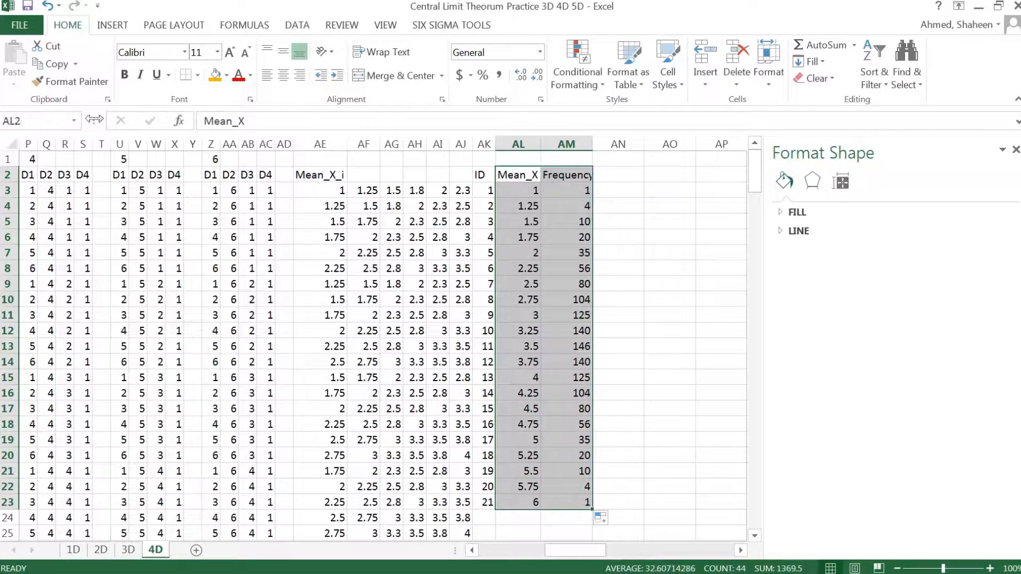
click(112, 25)
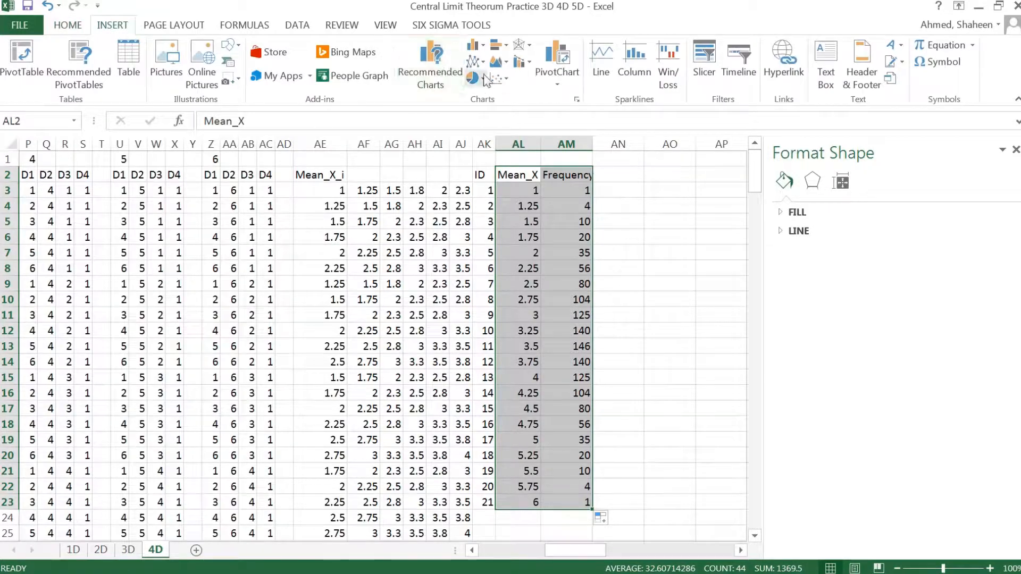
click(500, 79)
click(556, 133)
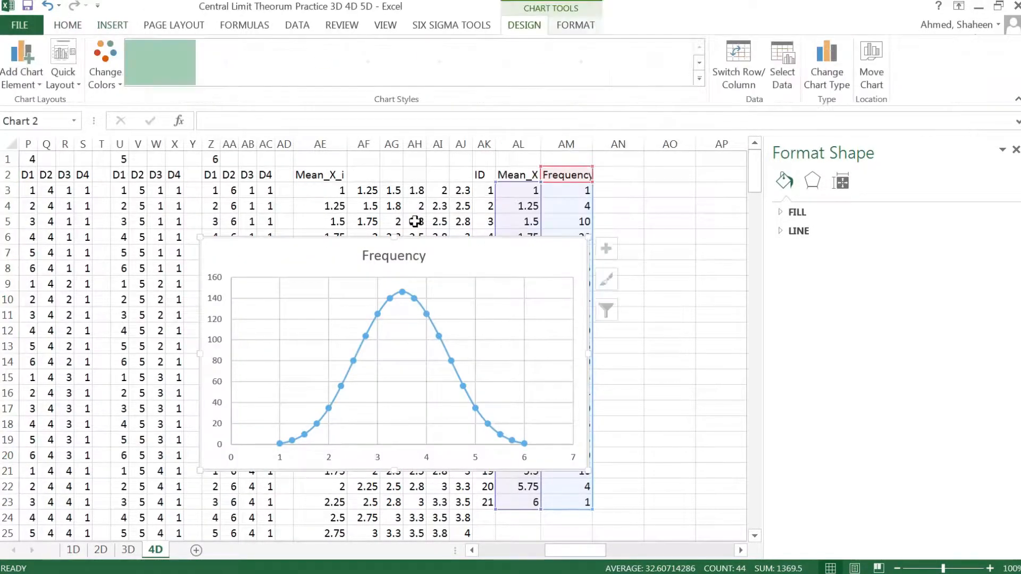
drag(423, 236, 298, 172)
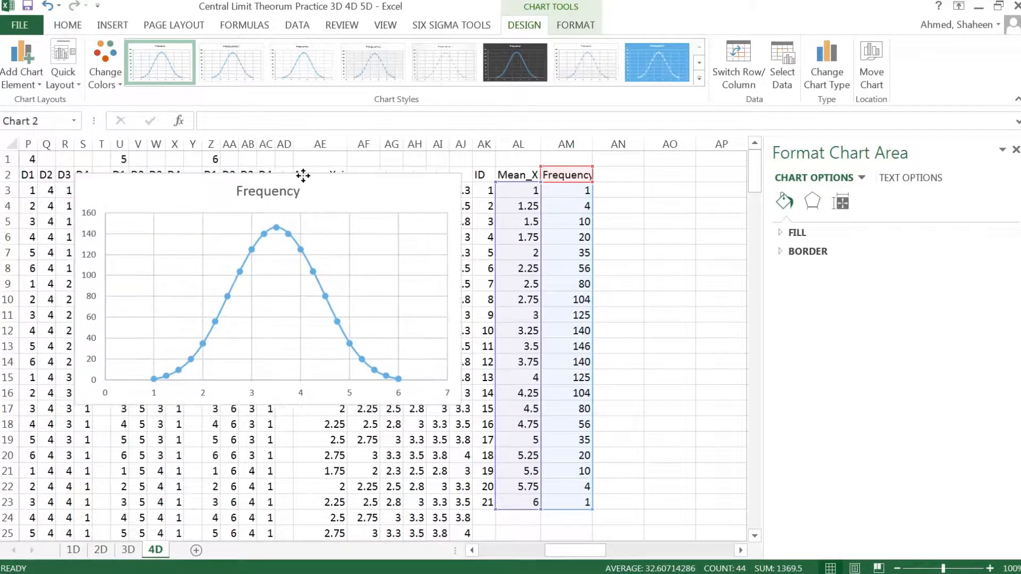
drag(458, 403, 515, 457)
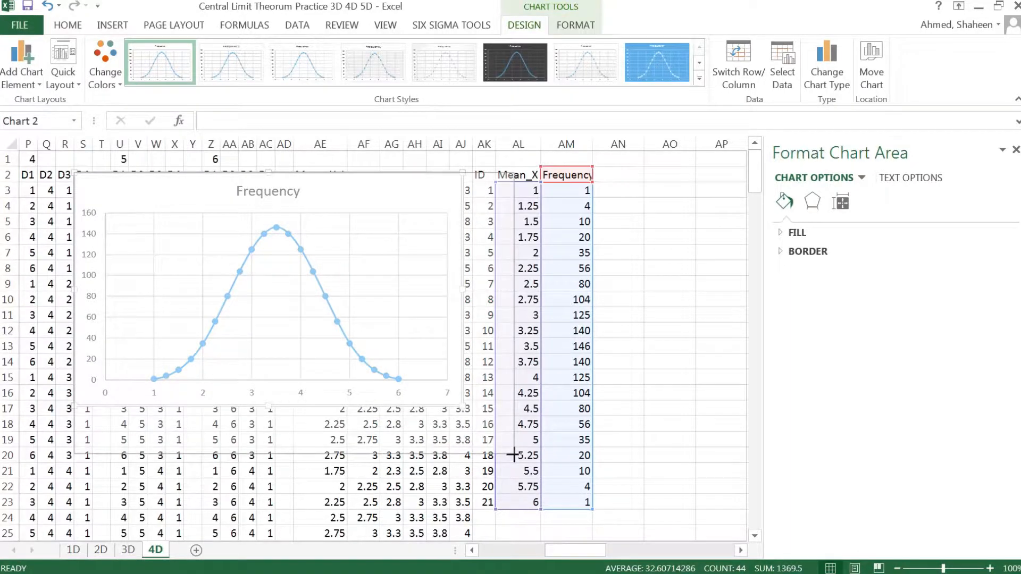
Add axis titles to the chart and name the vertical axis Frequency
click(535, 185)
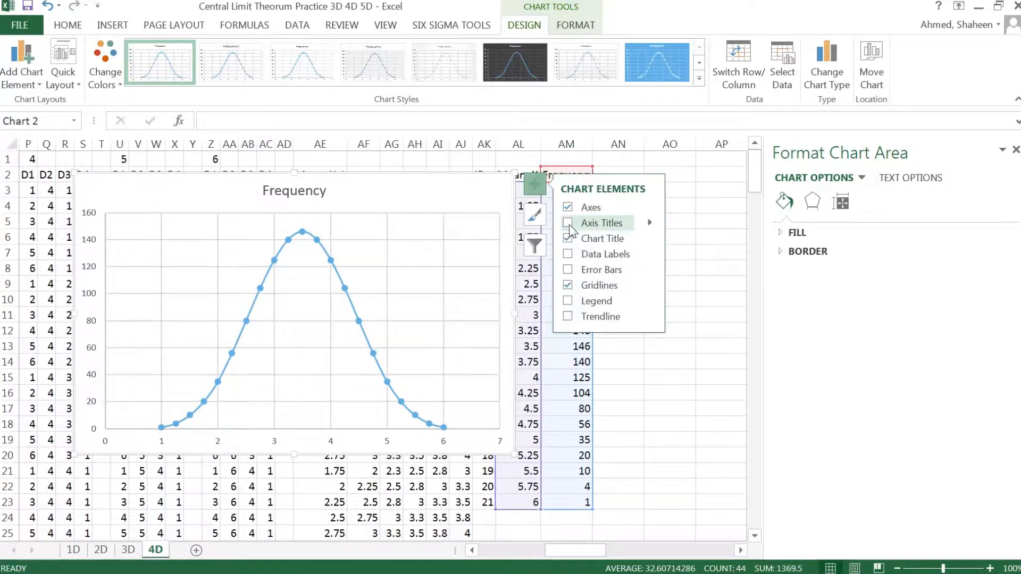
click(585, 223)
drag(93, 291, 113, 357)
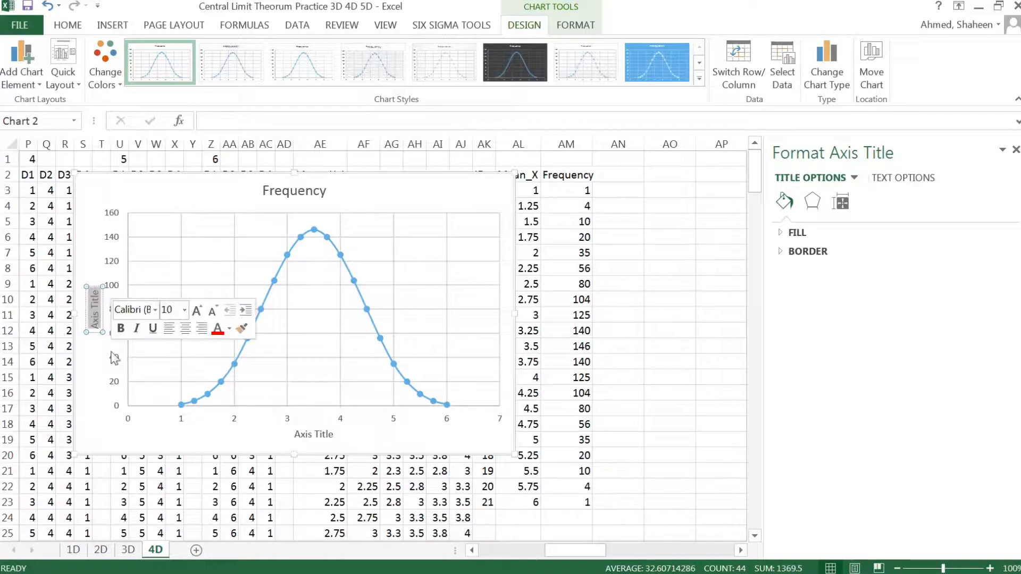
key(Delete)
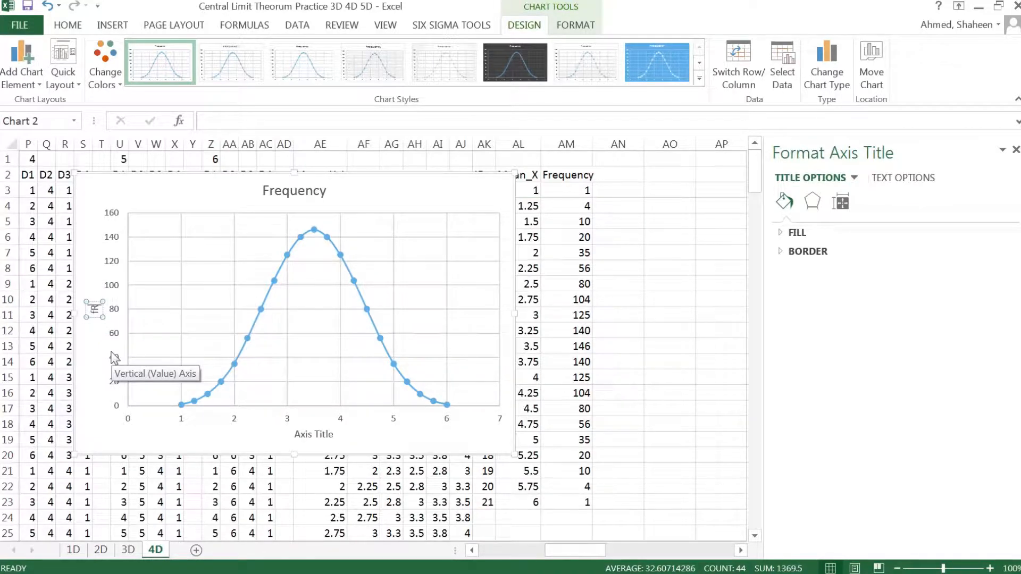
text(Pd)
text(equency)
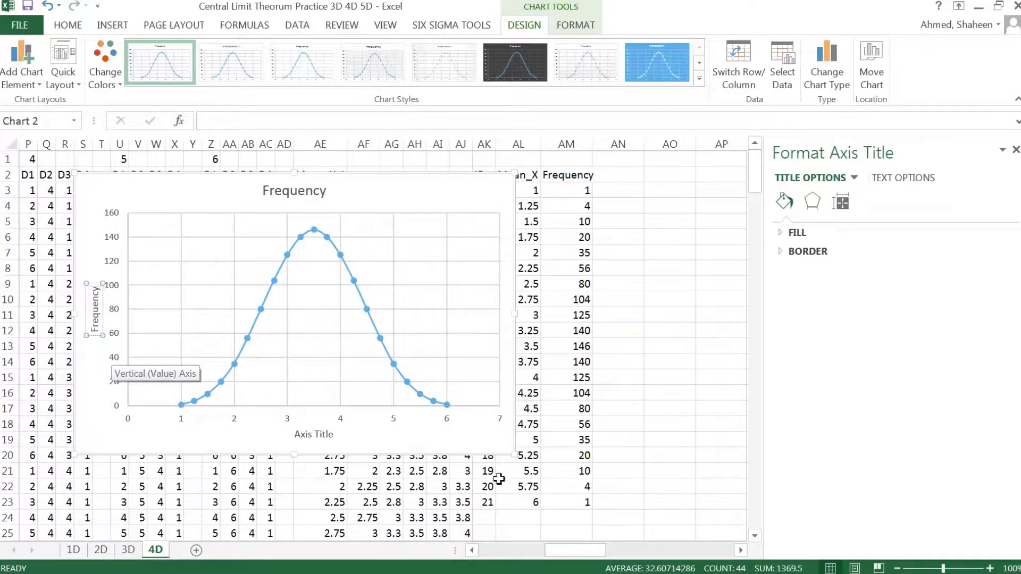
Name the chart's horizontal axis Mean of X's and shift the chart slightly toward the frequency table
double_click(317, 435)
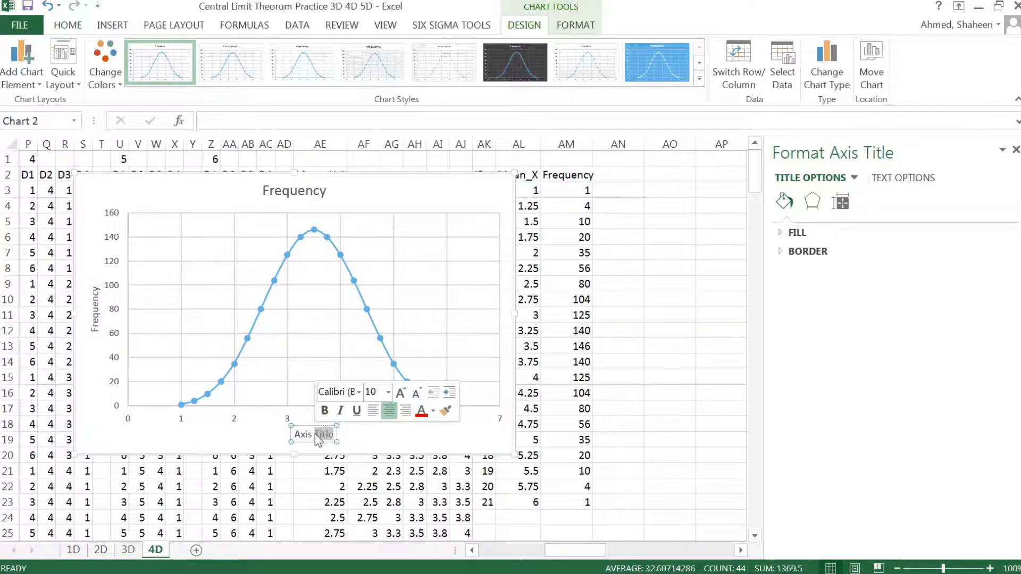
key(BackSpace)
key(BackSpace)
key(BackSpace)
key(BackSpace)
text(Mean of X)
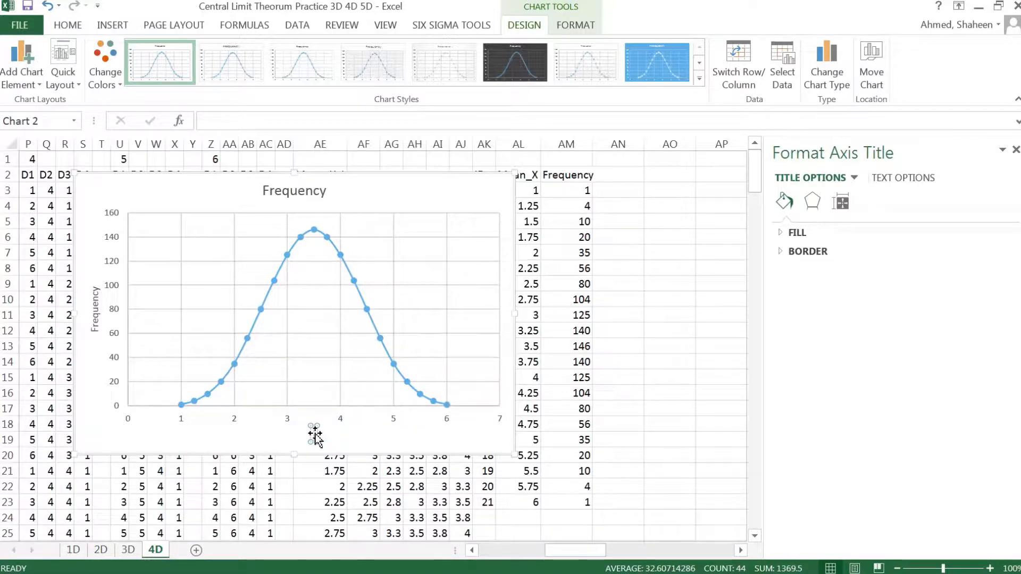
text('s)
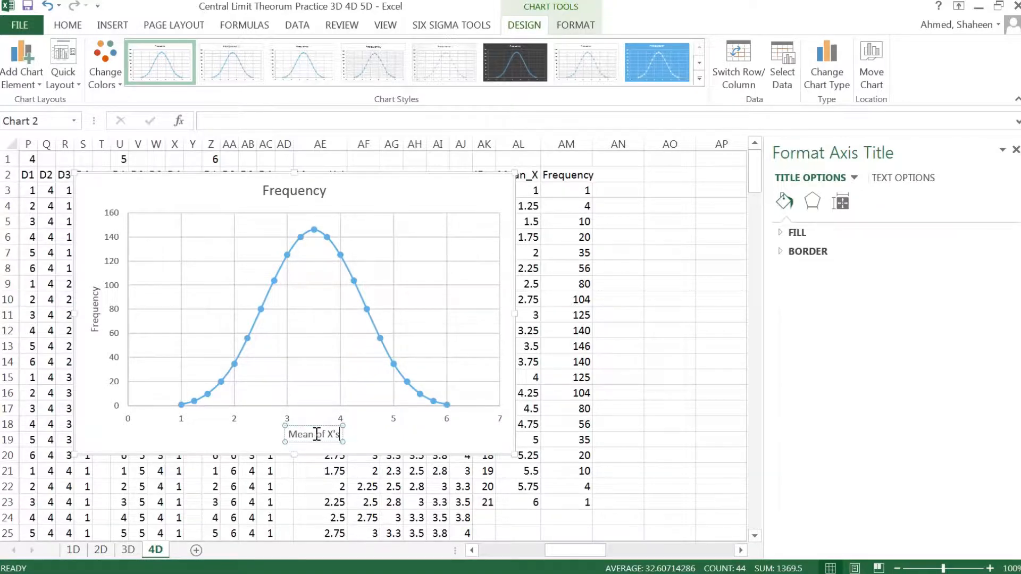
drag(360, 190, 392, 169)
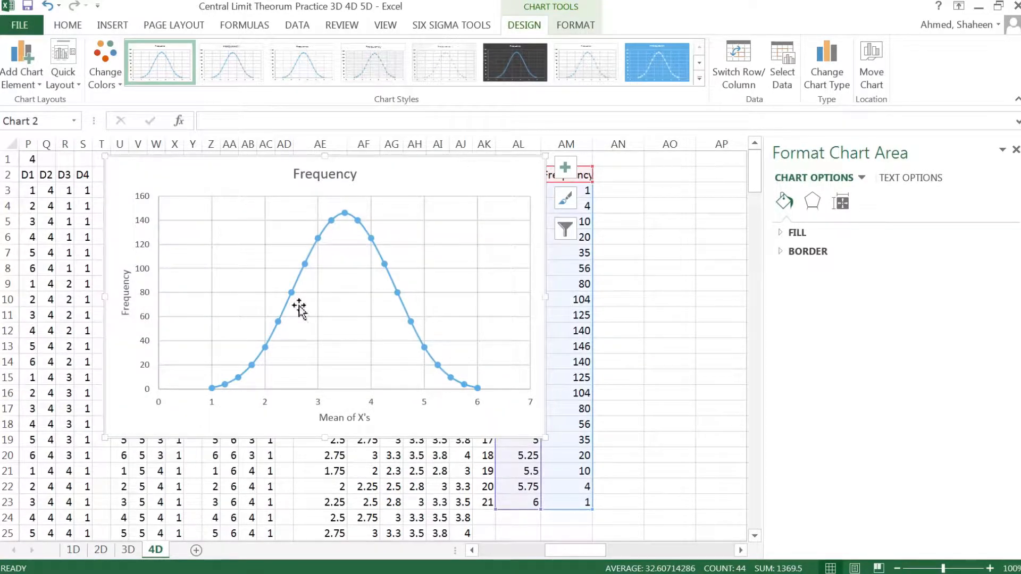
Compare the shape of the 4D frequency chart with the charts on the 3D and 2D sheets
click(139, 552)
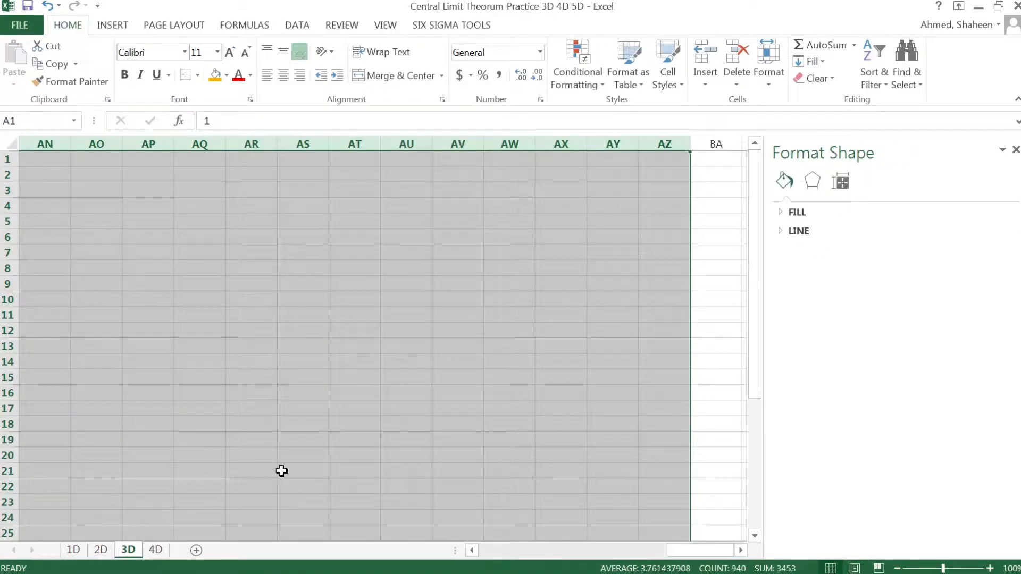
drag(701, 546, 456, 546)
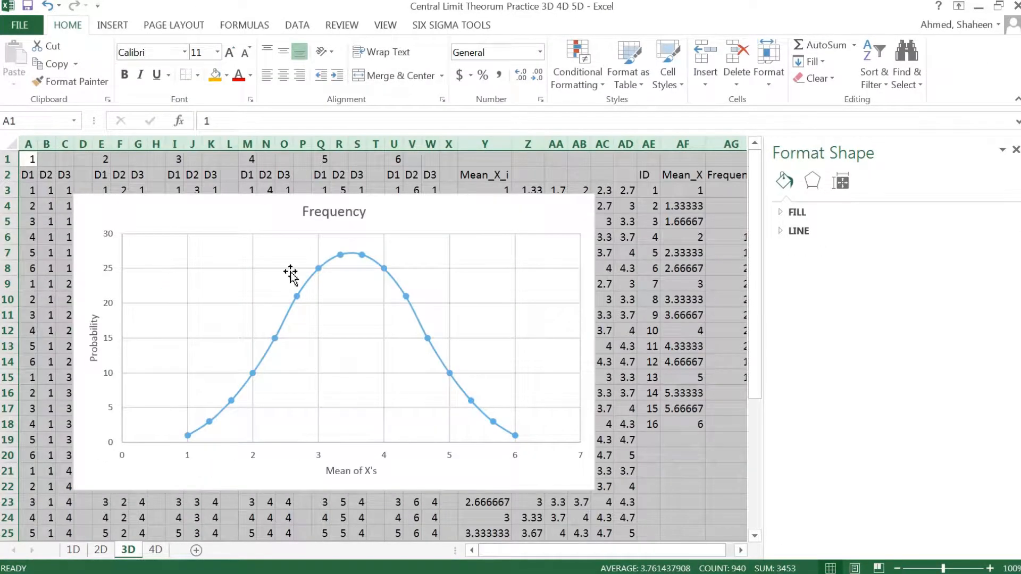
click(156, 550)
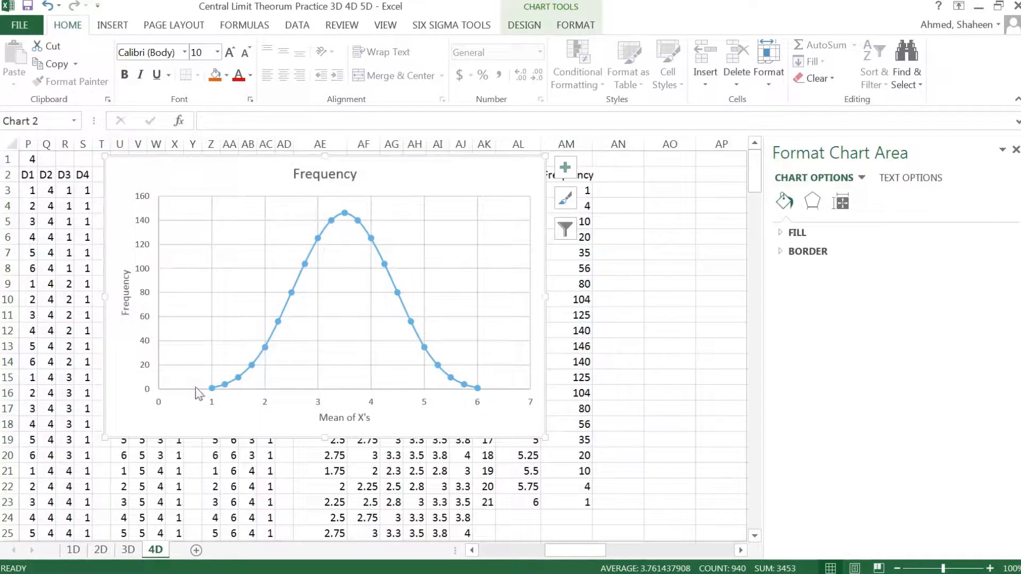
click(134, 551)
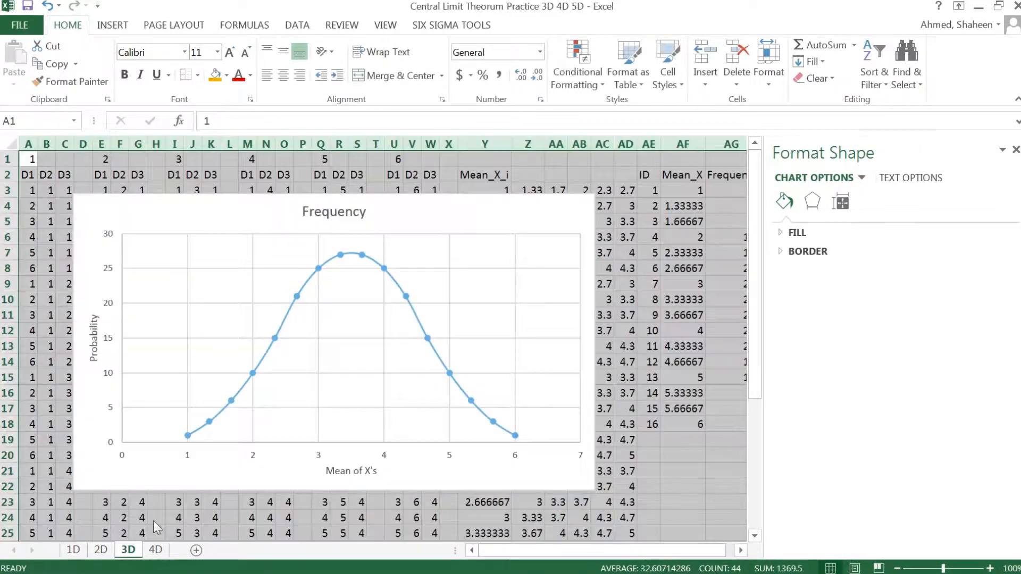
click(101, 550)
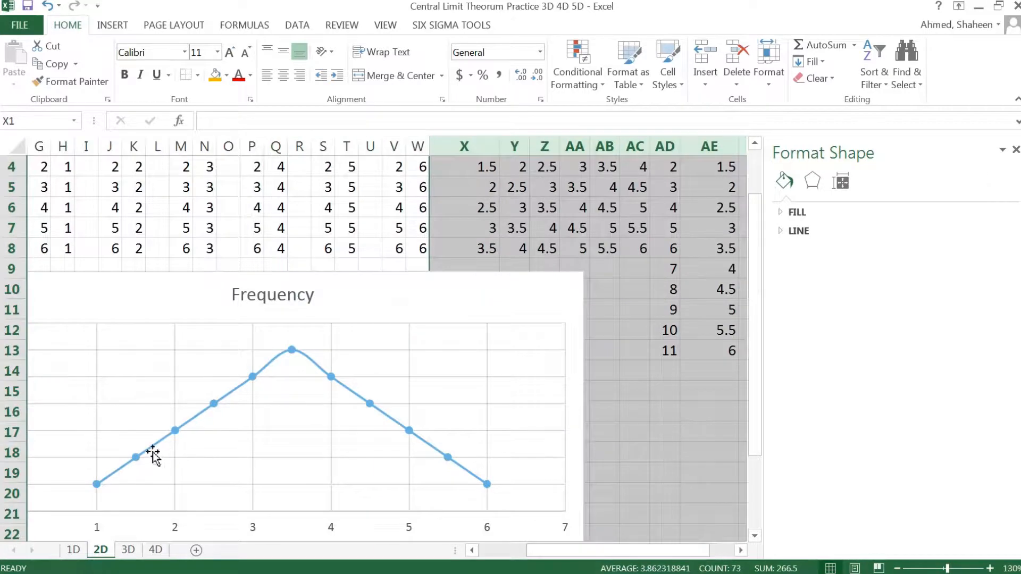
click(136, 551)
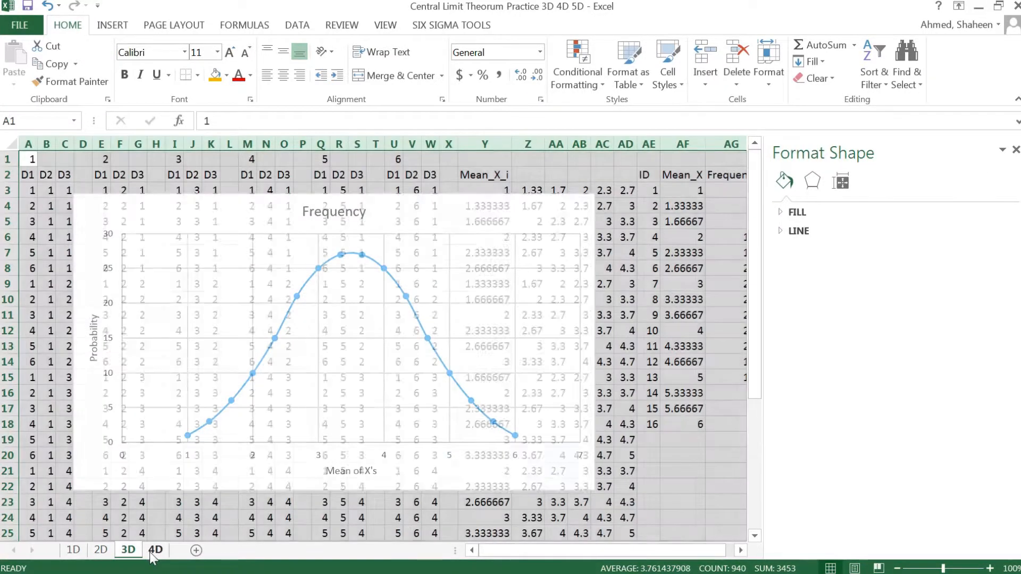
click(156, 550)
Add a new worksheet after 4D and name it 5d
click(195, 551)
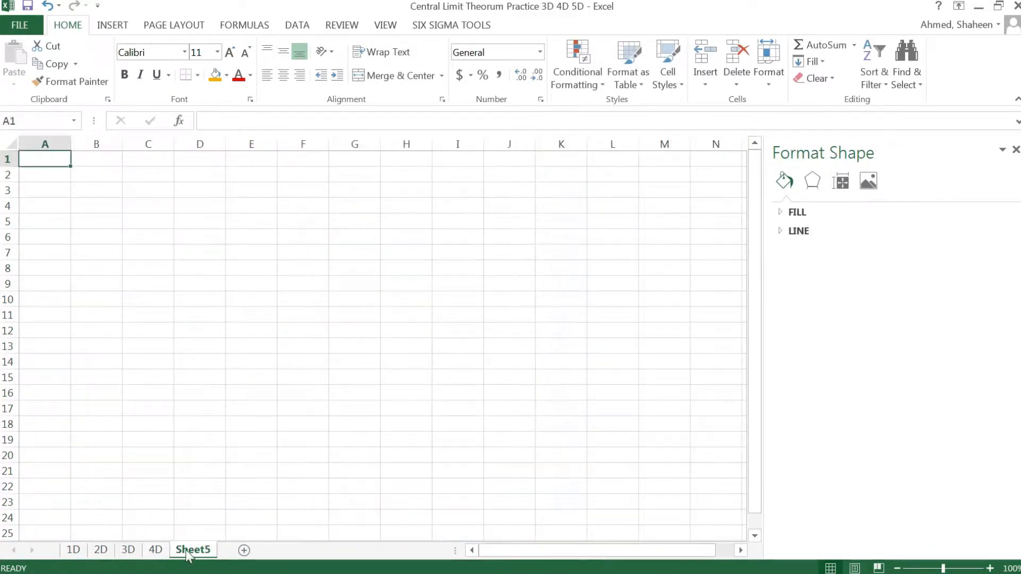
double_click(188, 550)
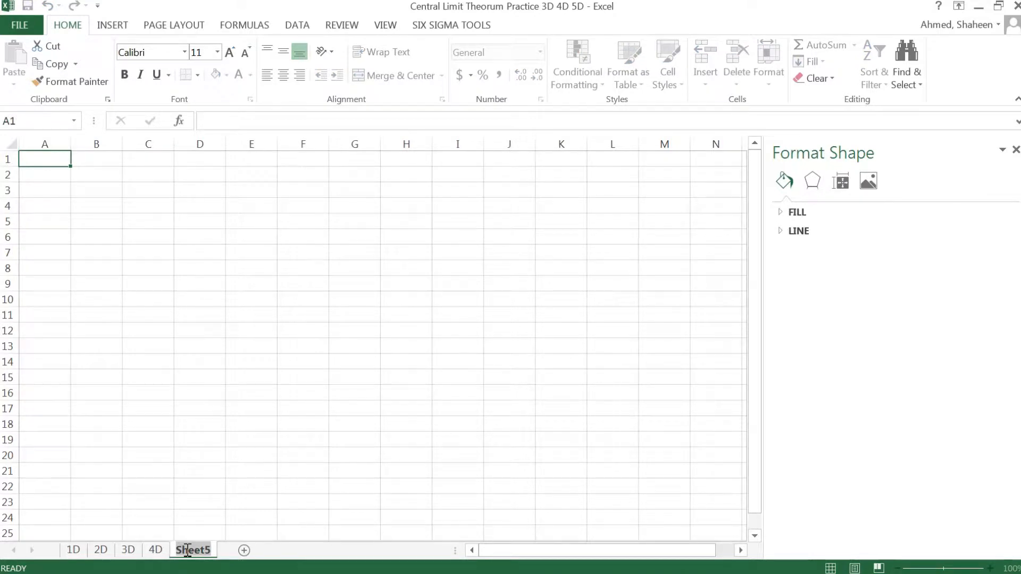
text(5d)
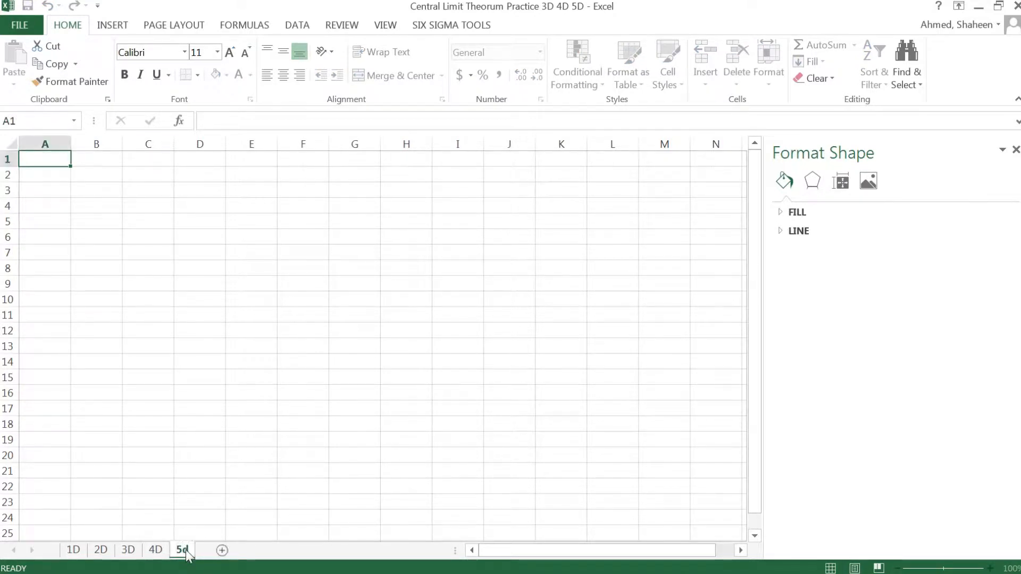
Rename the 5d worksheet as 5D
key(Return)
double_click(186, 552)
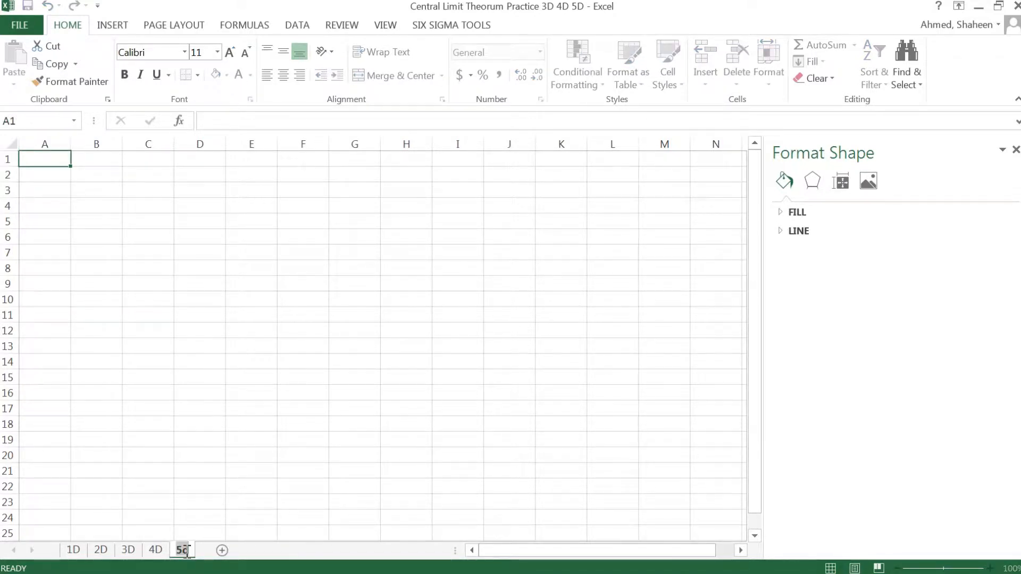
key(BackSpace)
text(D)
key(Return)
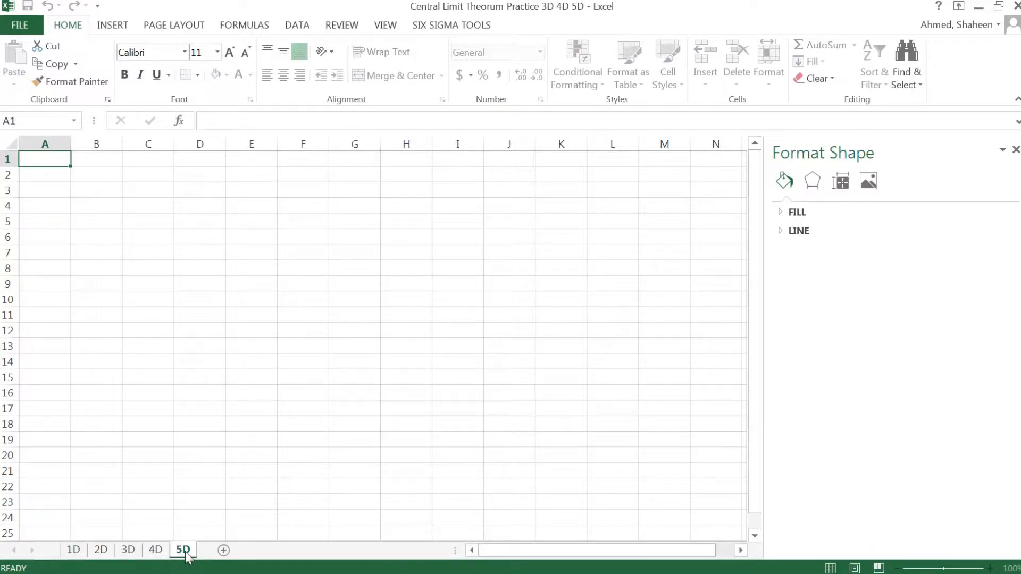
Copy the entire contents of sheet 4D to sheet 5D starting at A1 and delete the pasted frequency chart
click(155, 551)
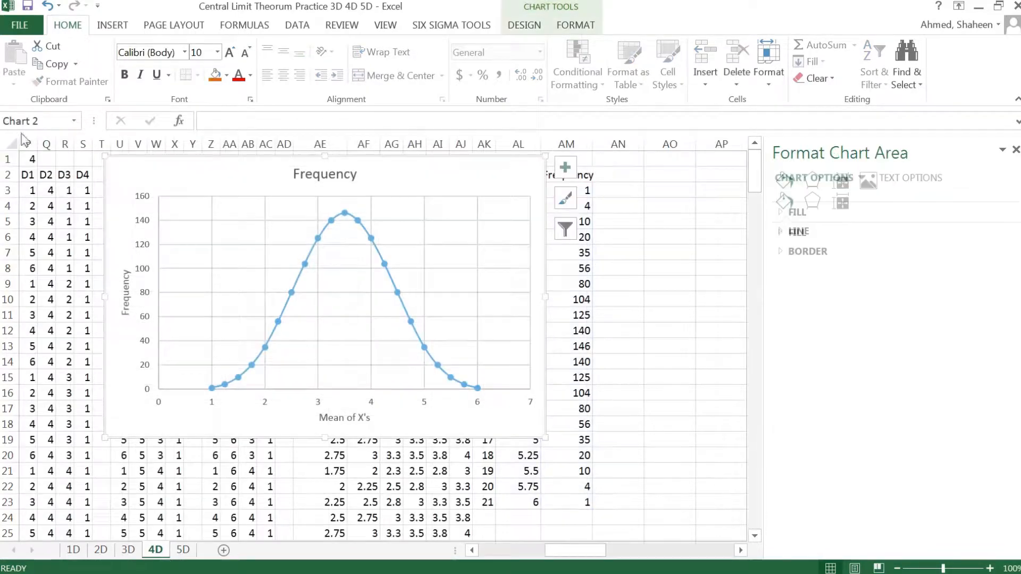
click(60, 208)
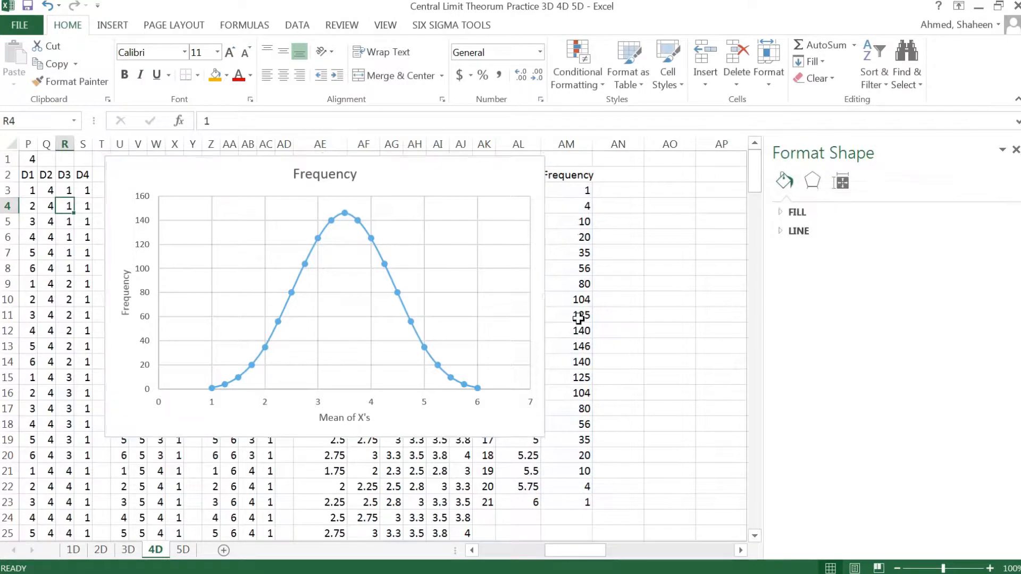
click(638, 316)
key(ctrl+a)
key(ctrl+c)
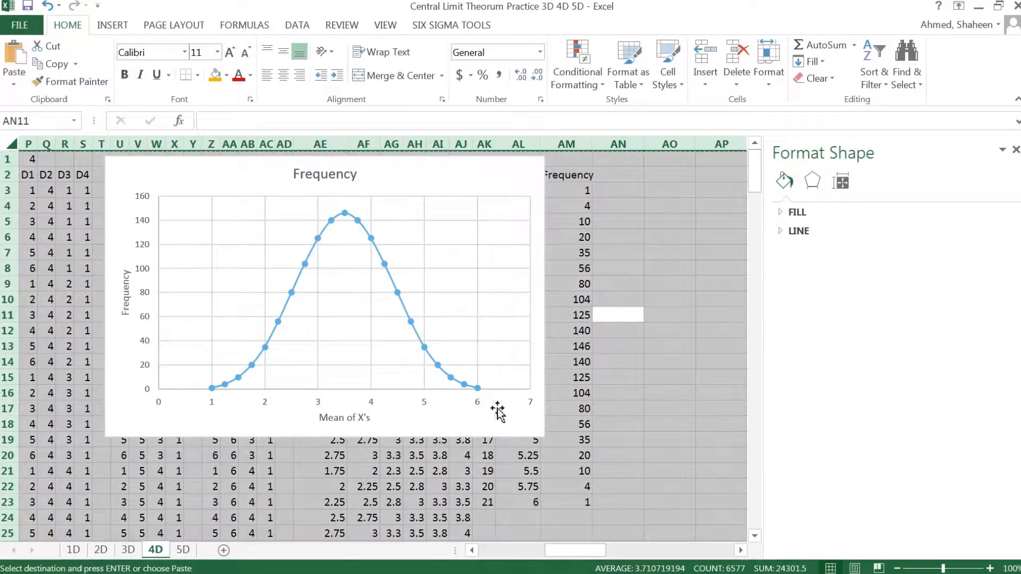
click(182, 551)
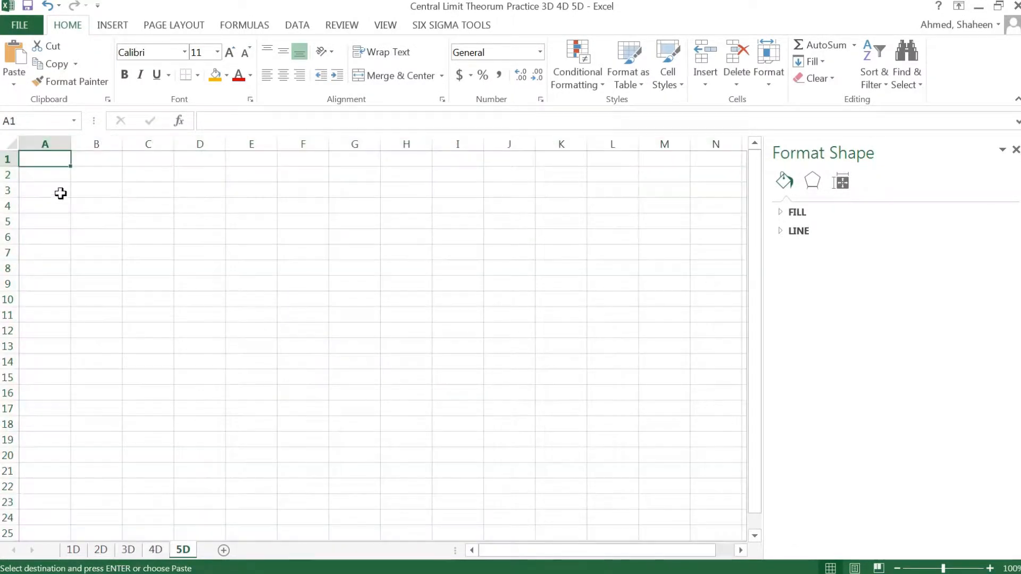
key(ctrl+v)
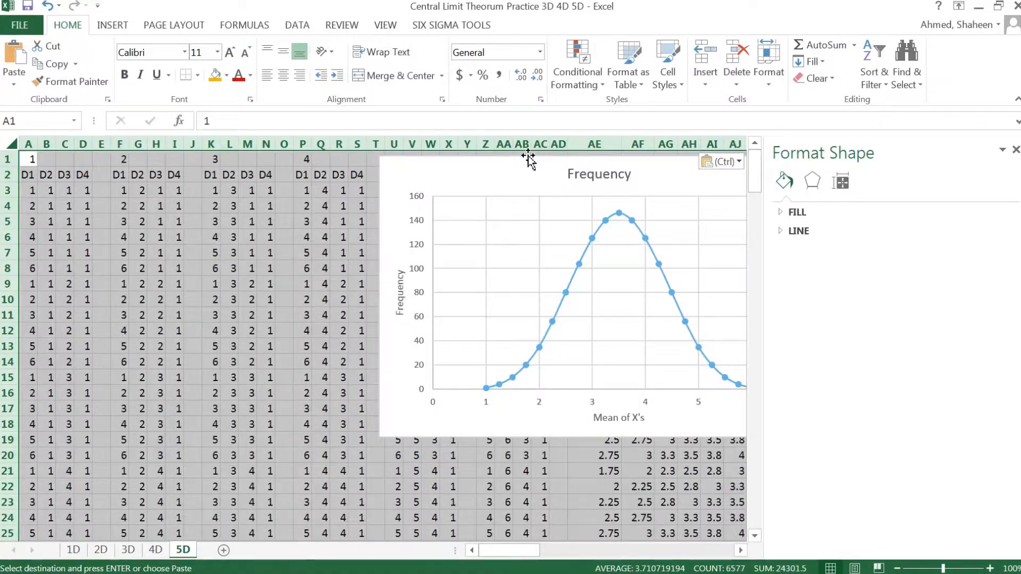
click(527, 155)
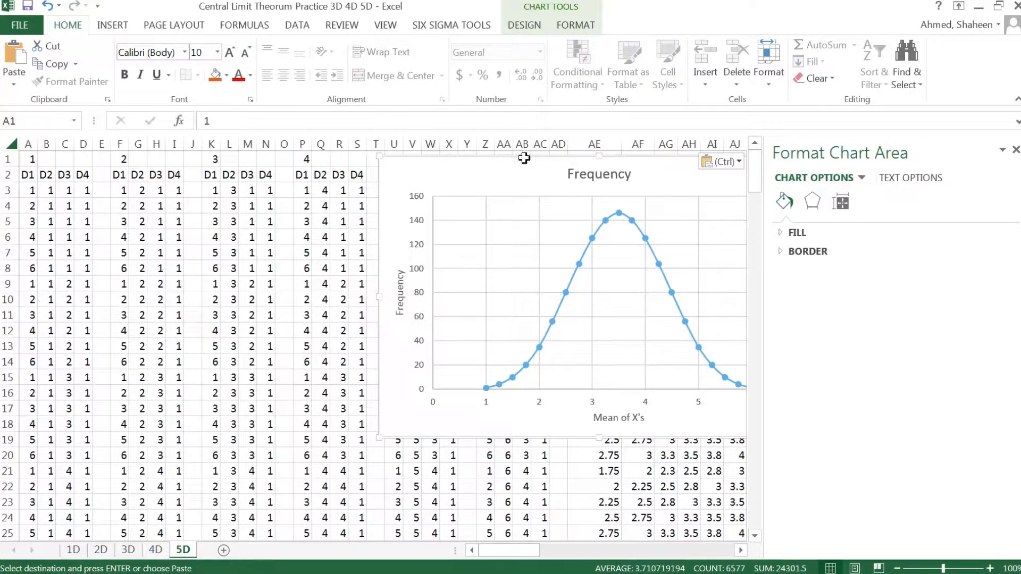
key(Delete)
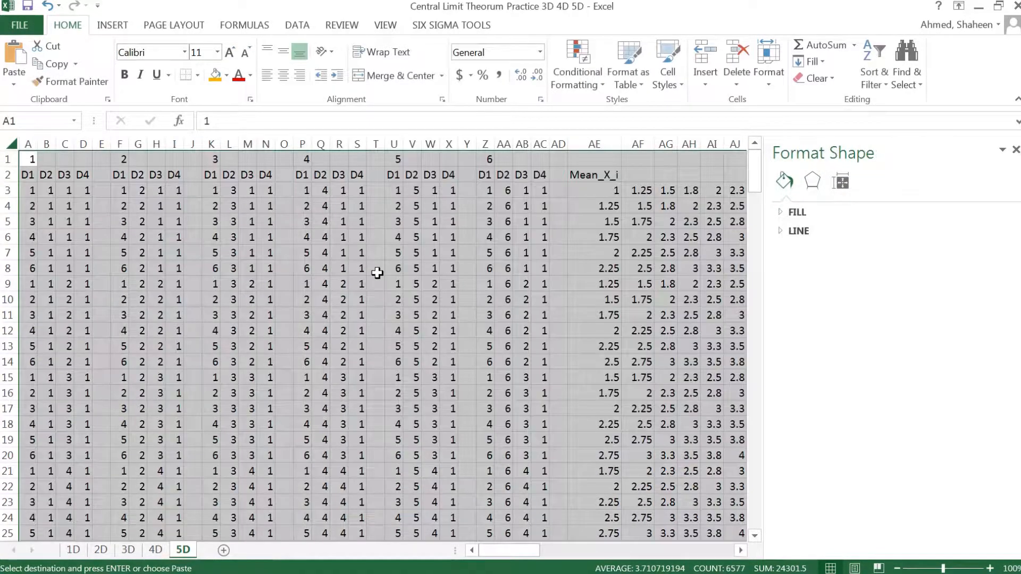
Insert an empty column after D4 in the first three dice blocks, at columns E, K and Q
click(97, 157)
click(101, 144)
right_click(101, 146)
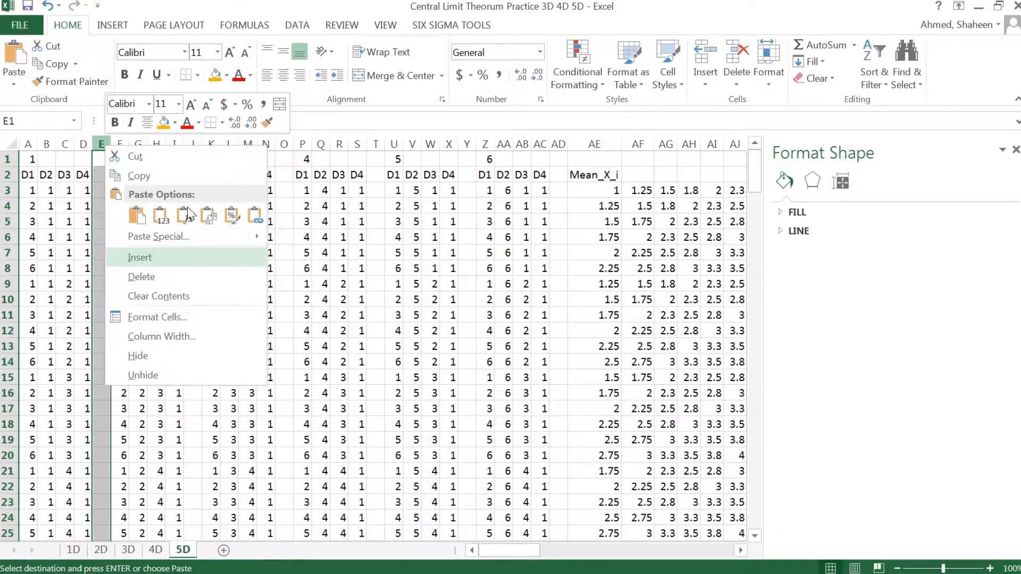
click(140, 257)
click(211, 145)
right_click(212, 144)
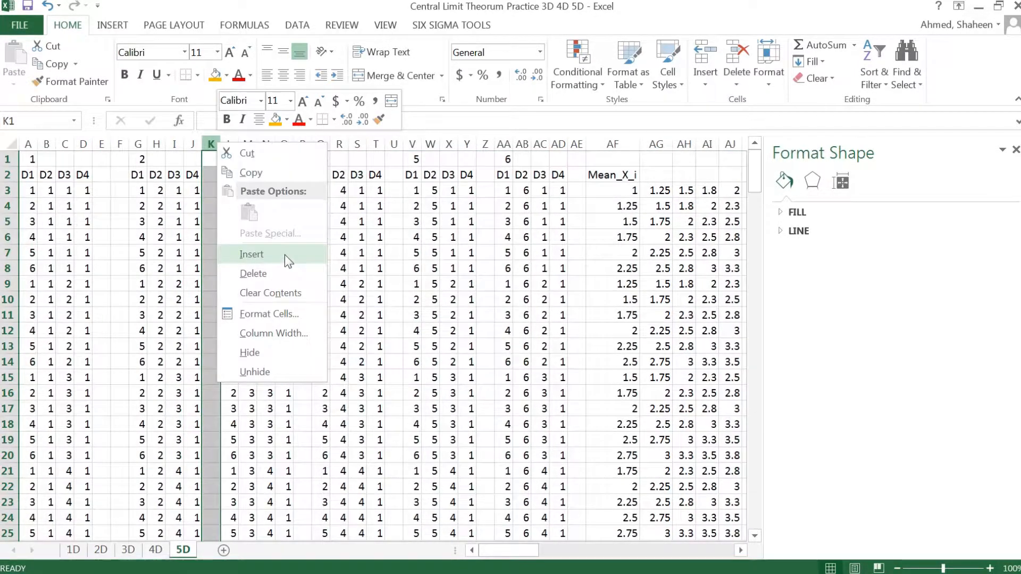
click(287, 260)
click(320, 144)
right_click(321, 144)
click(372, 256)
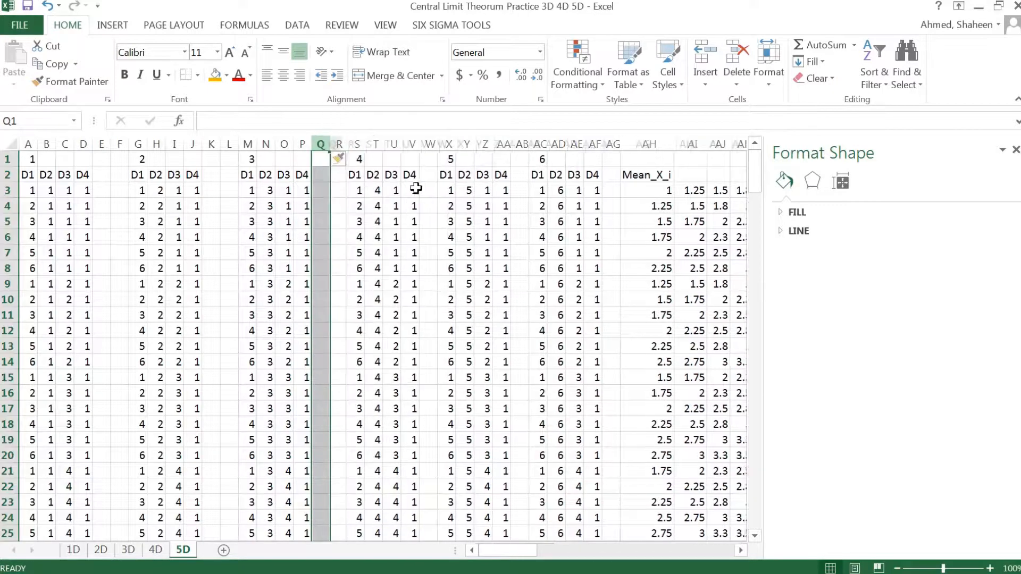
Insert an empty column after D4 in dice blocks 4, 5 and 6, at columns W, AC and AI
click(430, 144)
right_click(430, 144)
click(484, 257)
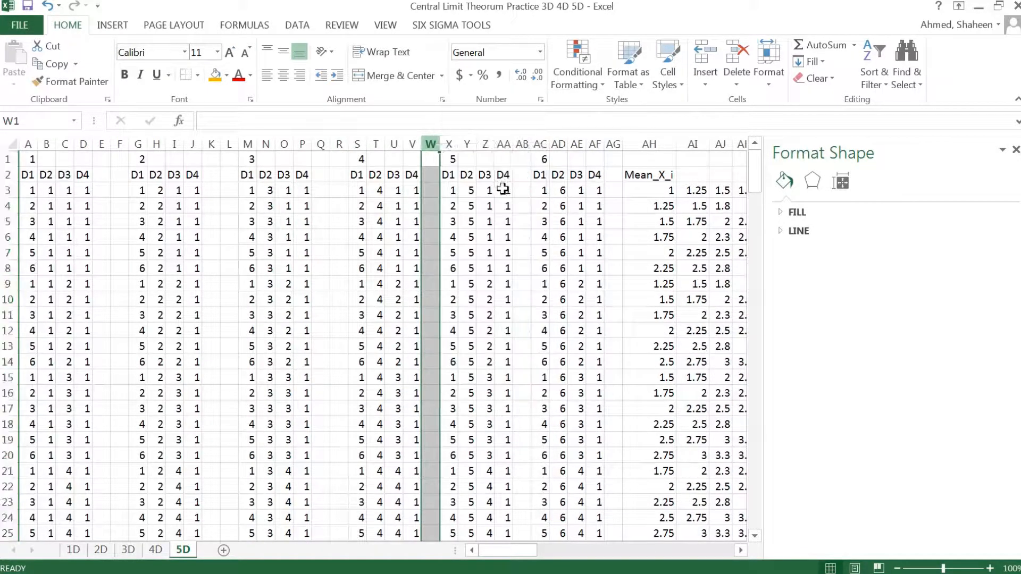
click(540, 144)
right_click(539, 144)
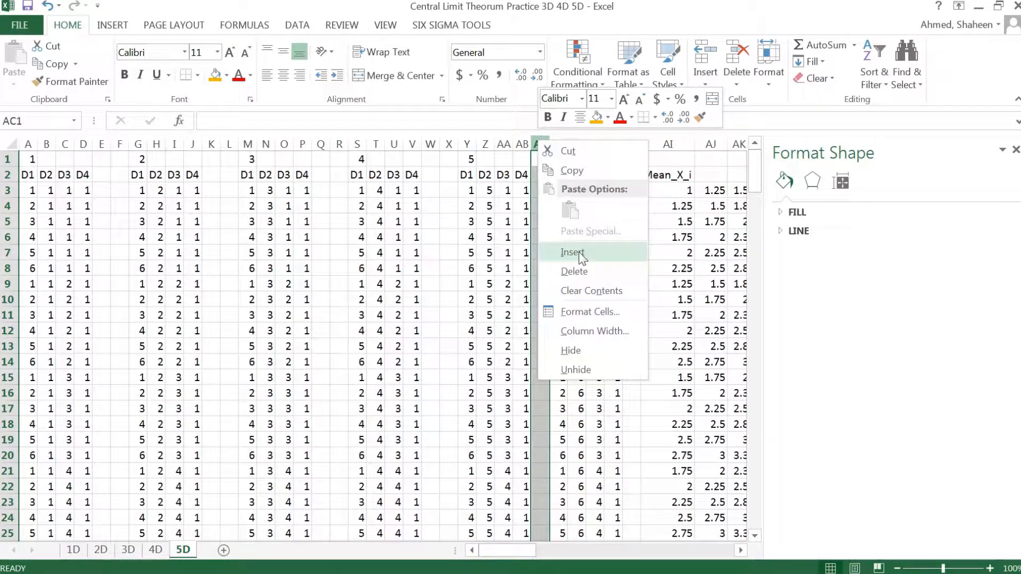
click(582, 258)
click(650, 144)
right_click(650, 145)
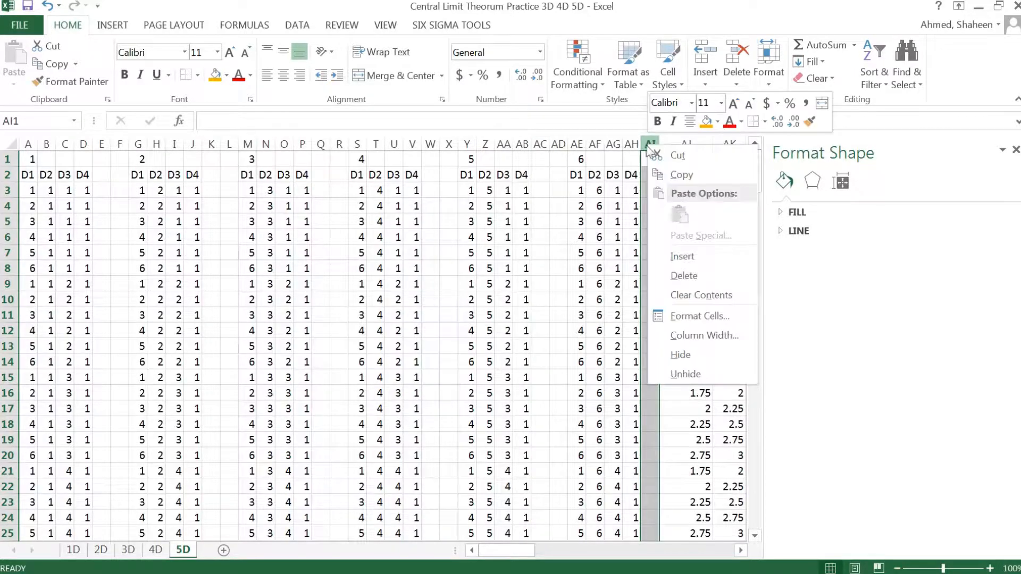
click(681, 256)
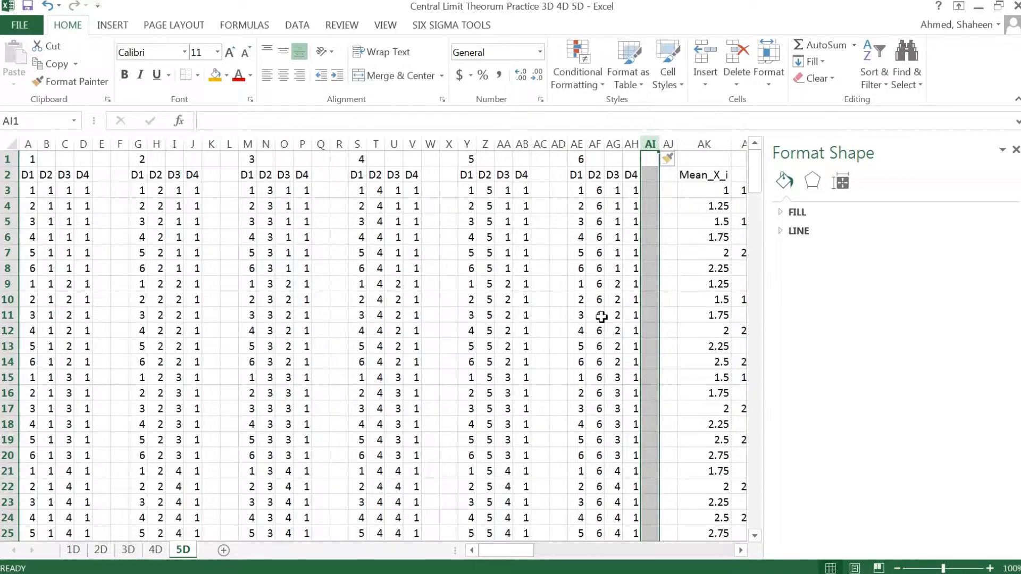
Enter the heading D5 in cell E2 and copy it to K2 and Q2 for the second and third blocks
click(102, 174)
text(D5)
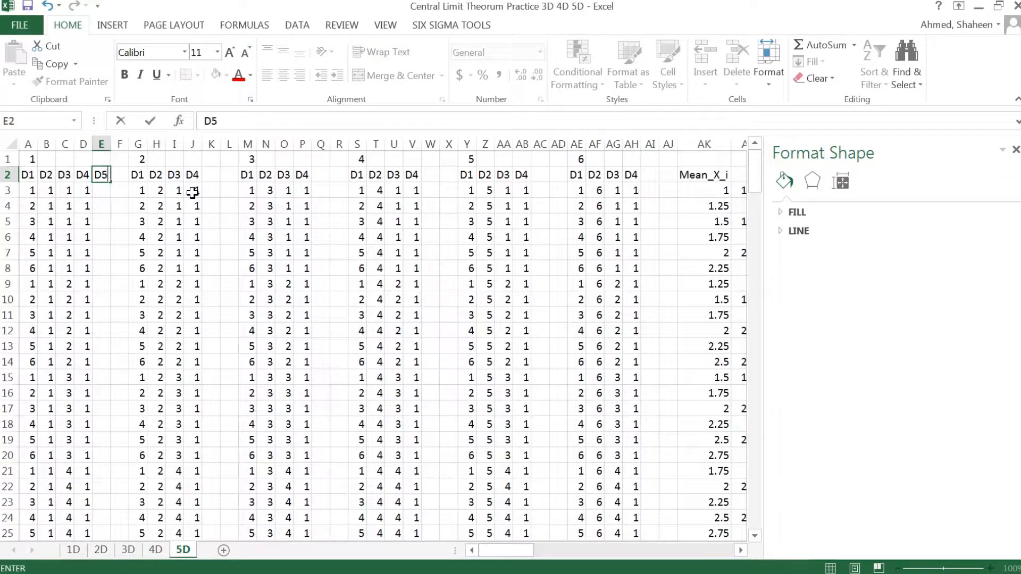
key(Return)
click(109, 176)
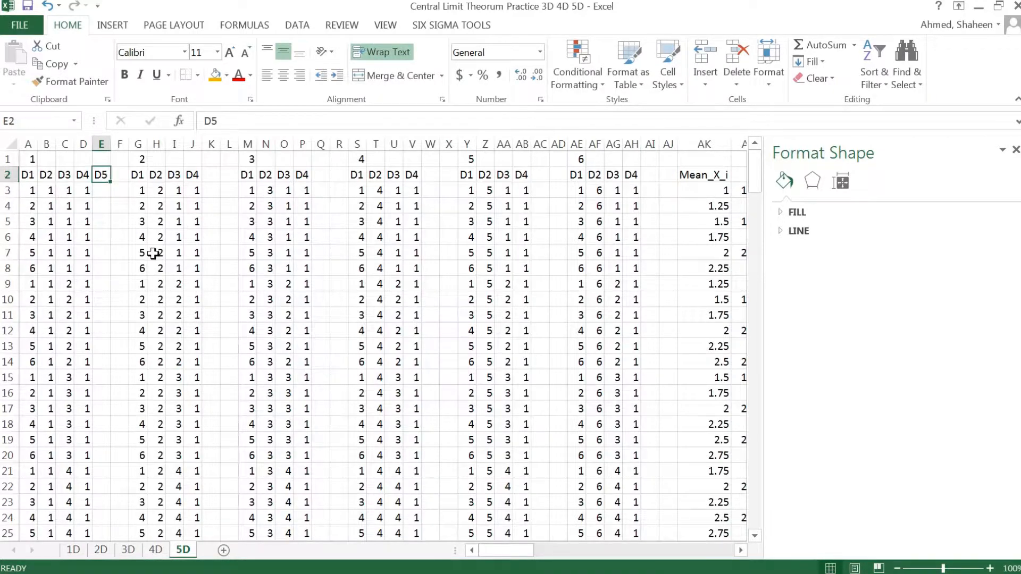
key(ctrl+c)
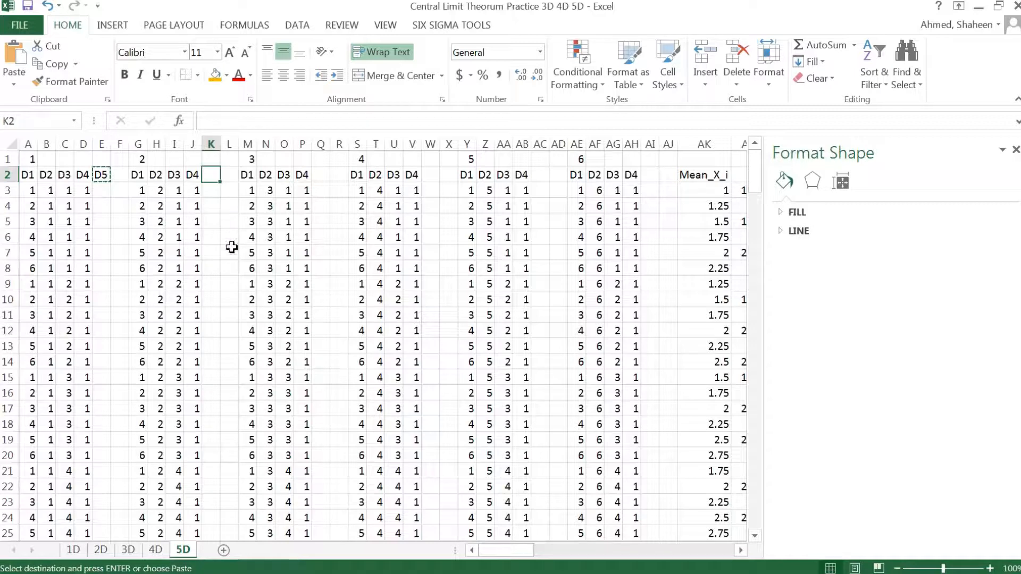
key(ctrl+v)
click(320, 175)
key(ctrl+v)
Copy the D5 heading to cells W2, AC2 and AI2 for blocks 4, 5 and 6
click(432, 175)
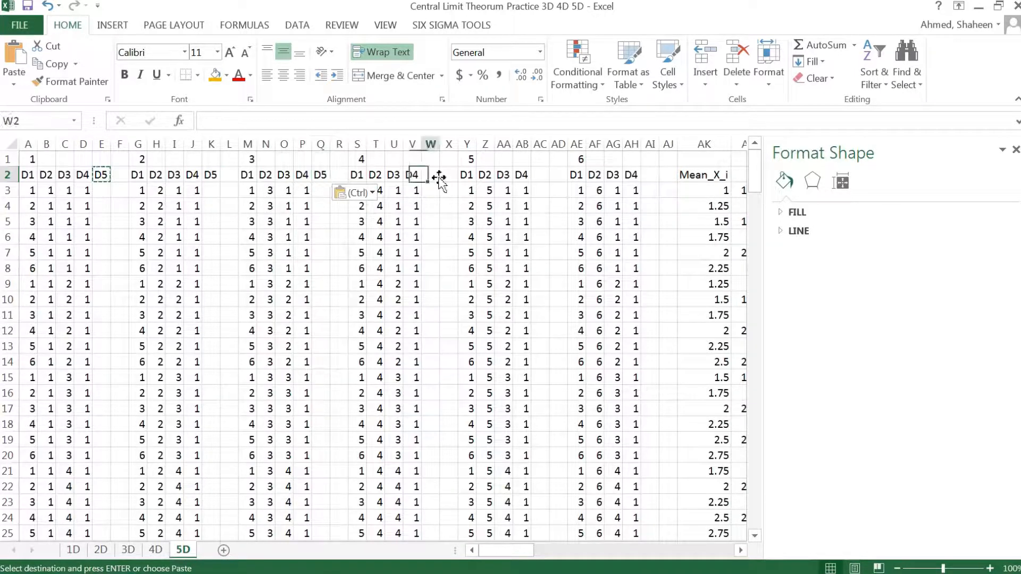
key(ctrl+v)
click(540, 176)
key(ctrl+v)
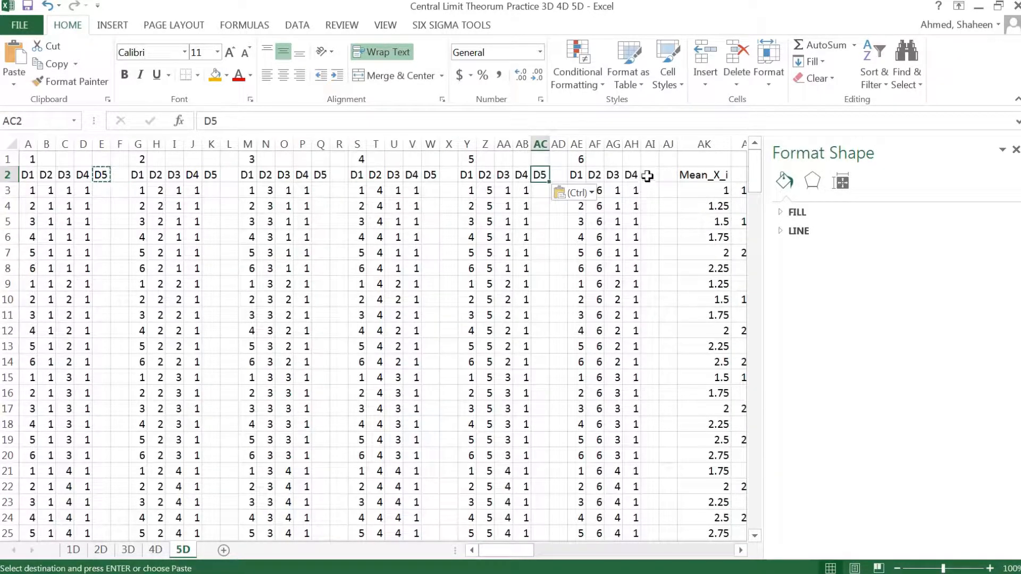
click(647, 176)
key(ctrl+v)
Examine the existing four-dice combinations across the blocks, row by row in the first and second blocks
click(107, 194)
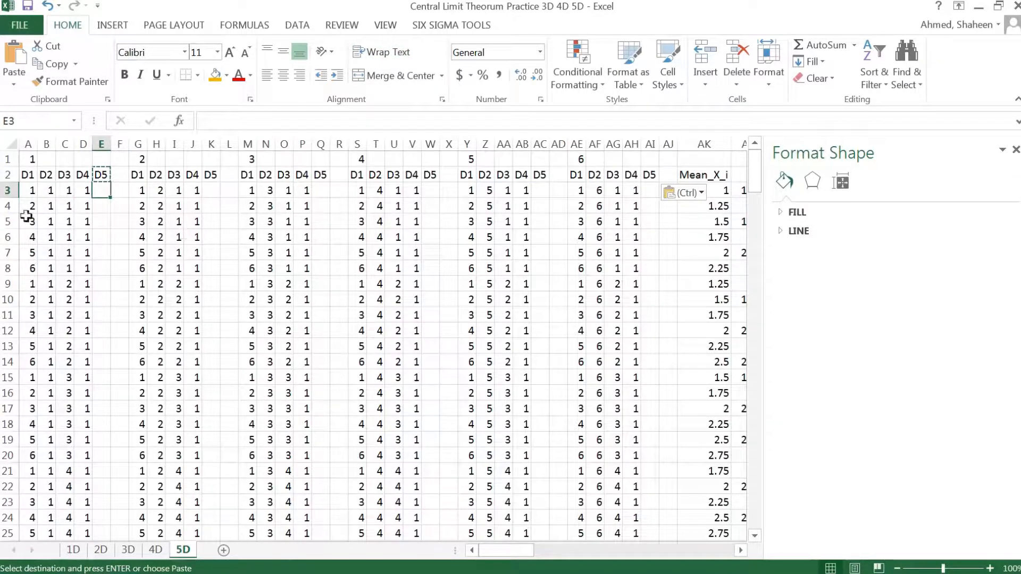
drag(29, 192, 629, 494)
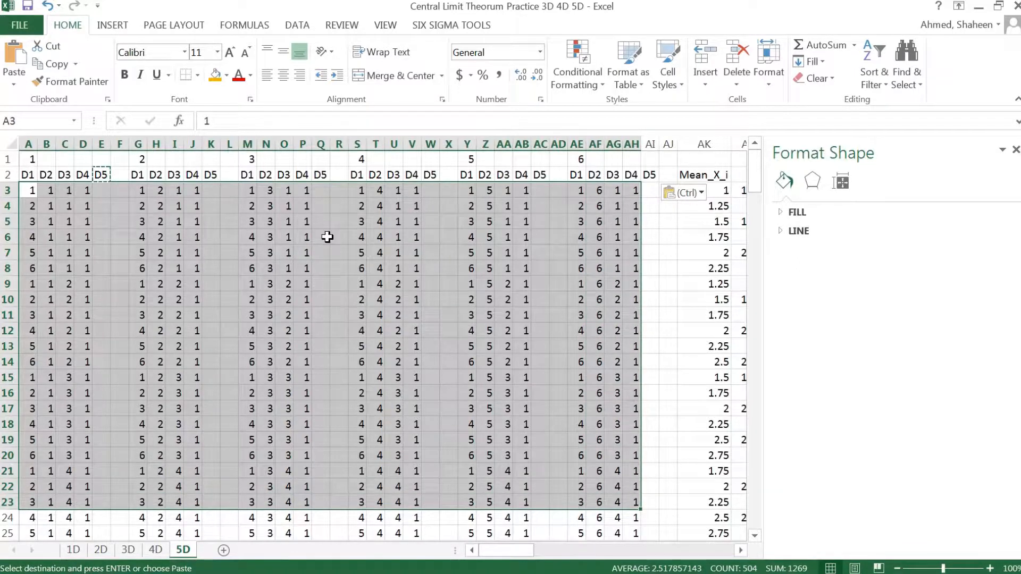
drag(35, 186, 88, 190)
drag(140, 253, 195, 254)
drag(144, 284, 192, 285)
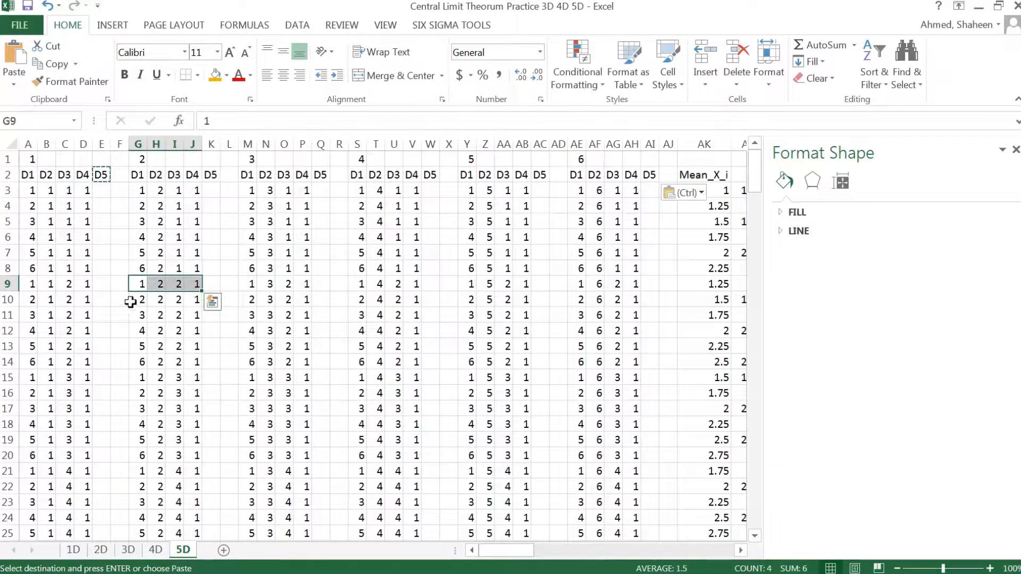
drag(140, 314, 192, 323)
click(195, 316)
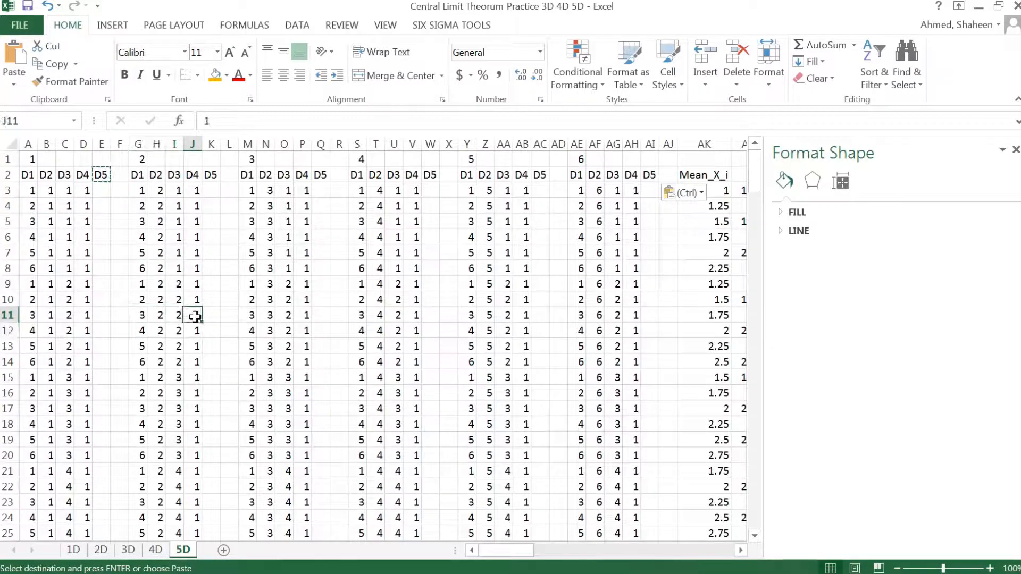
Enter 1 in E3 and E4 and fill the first block's D5 column with 1 down to the last data row
click(101, 193)
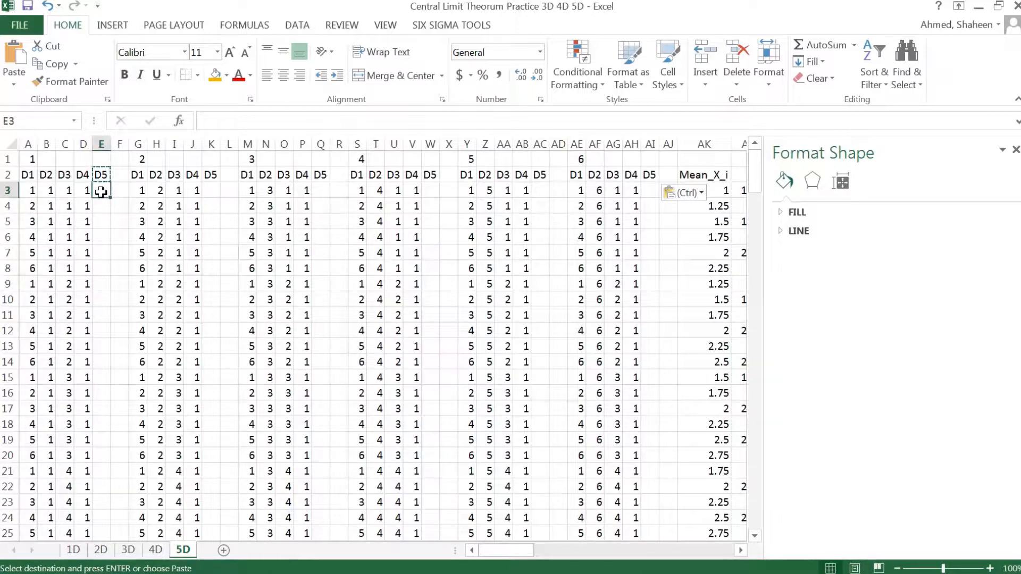
text(1)
key(Return)
text(1)
key(Return)
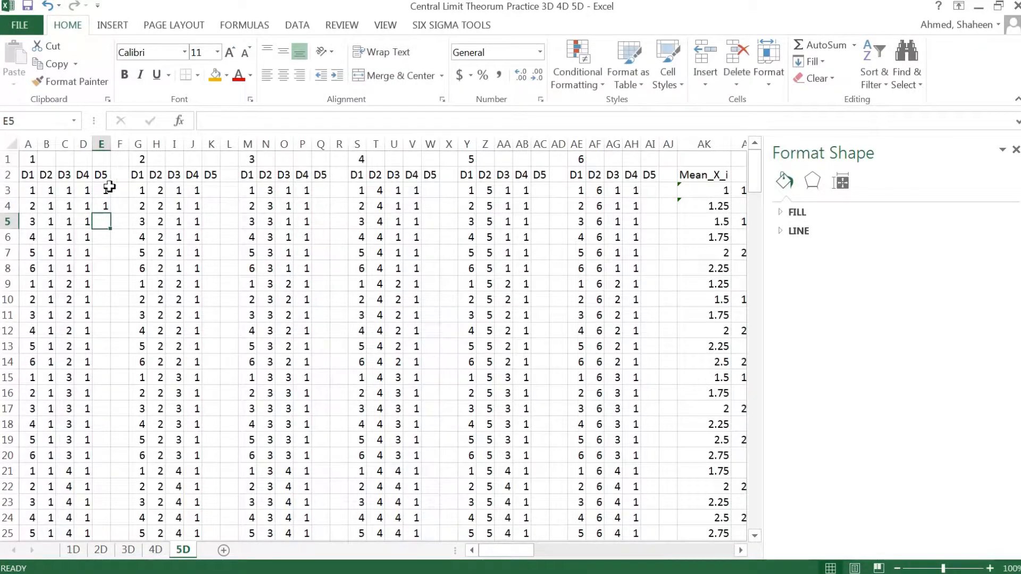
click(110, 190)
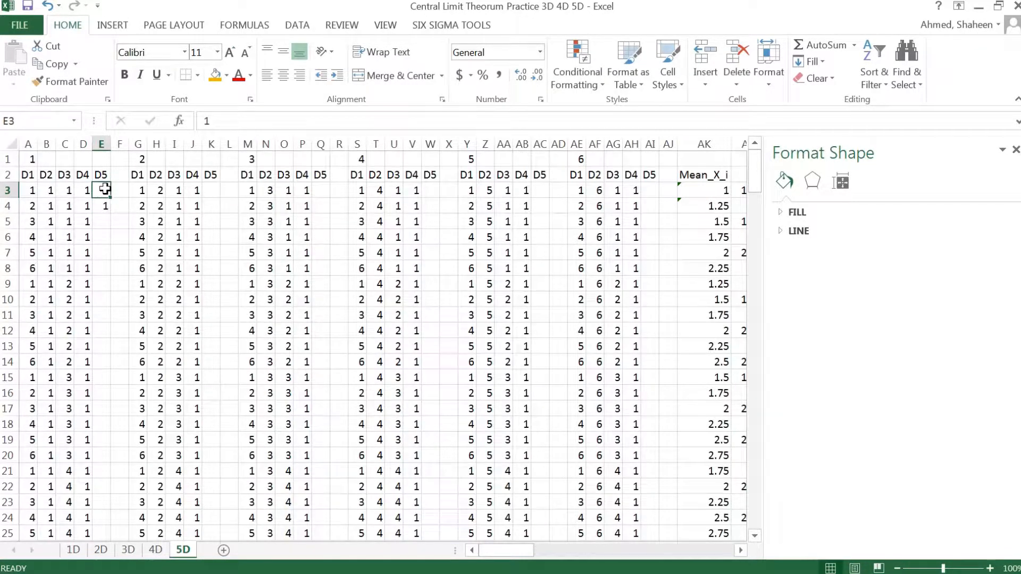
drag(104, 189, 108, 208)
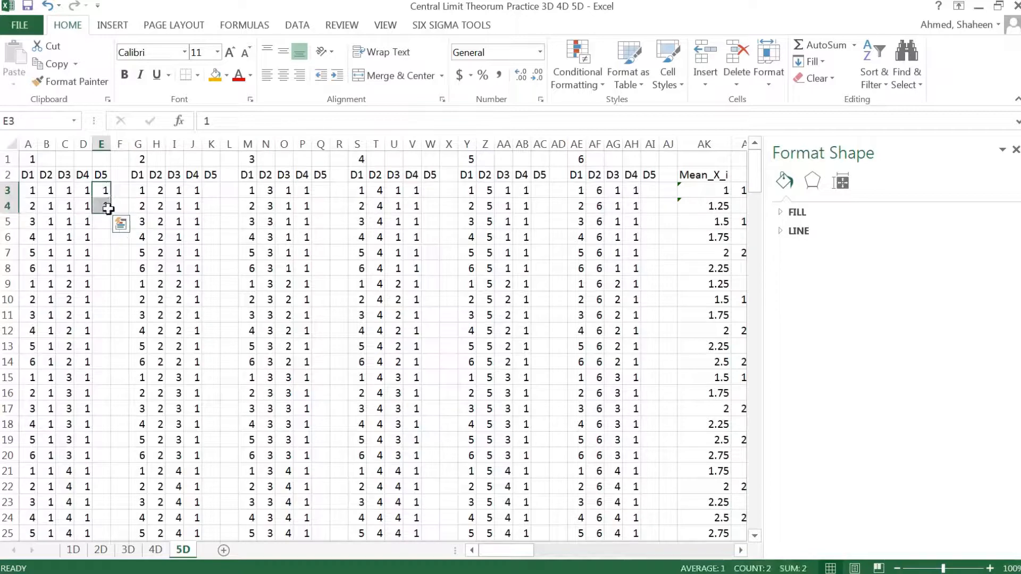
double_click(108, 208)
scroll(223, 341, down, 20)
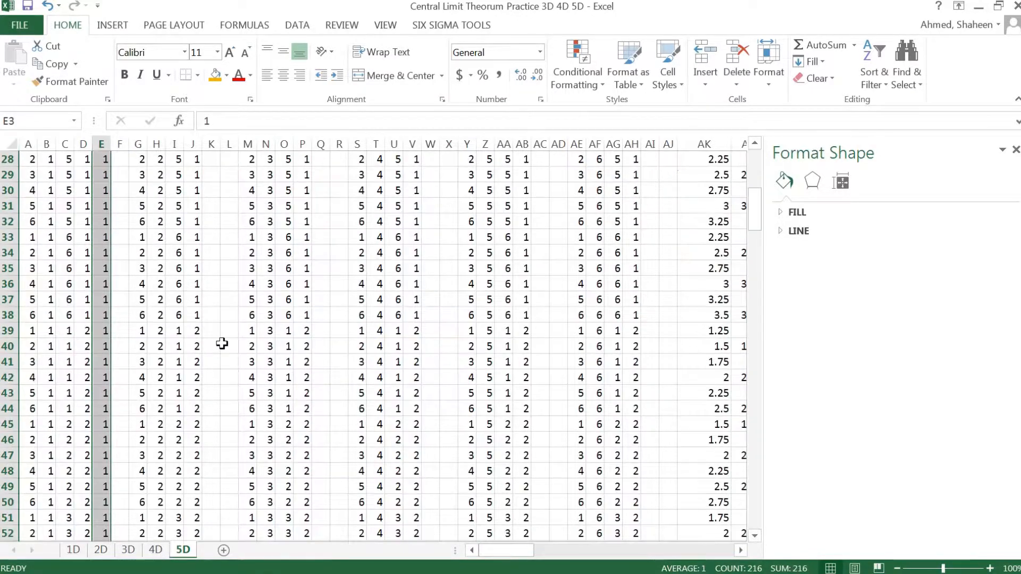
scroll(226, 339, down, 20)
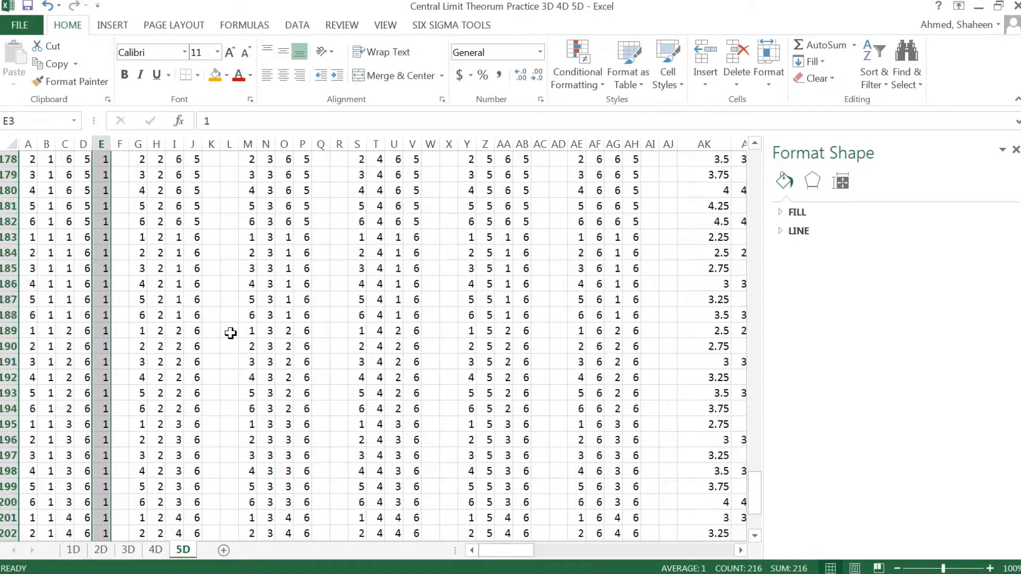
scroll(231, 333, up, 15)
scroll(231, 333, up, 20)
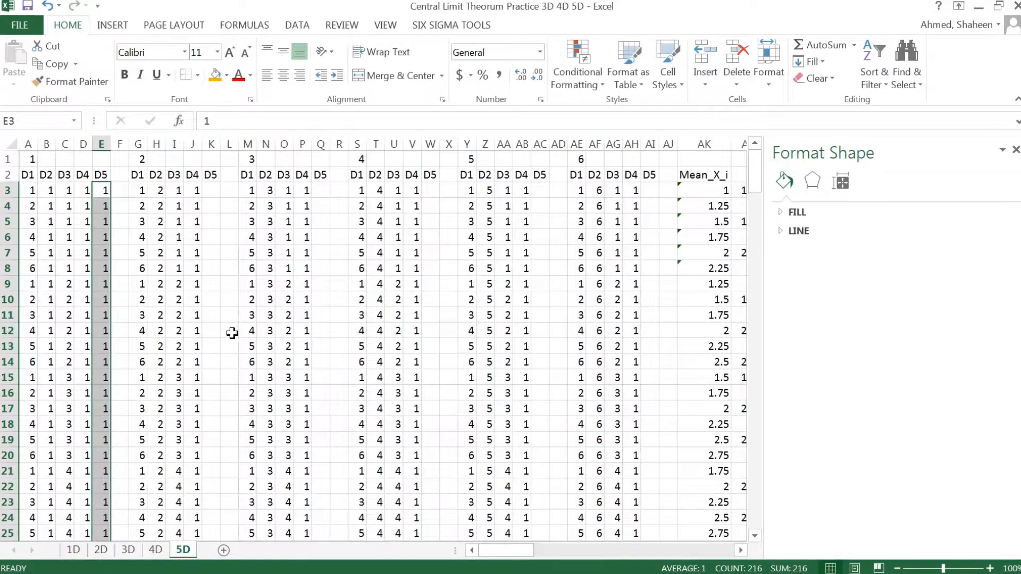
Copy the first block's D5 column of 1s to K3, Q3, W3, AC3 and AI3 for the other five blocks
key(ctrl+c)
click(214, 192)
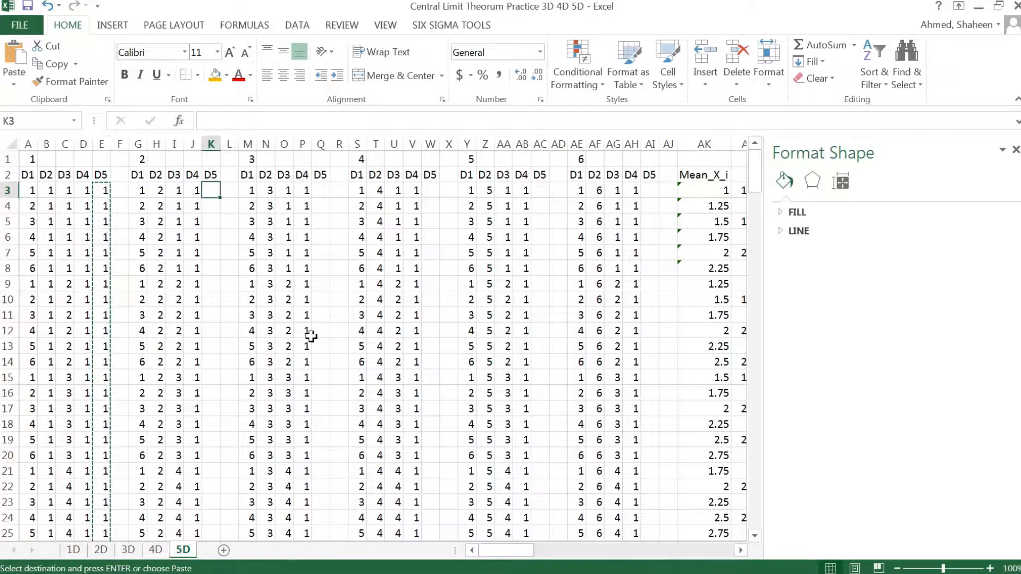
key(ctrl+v)
click(321, 190)
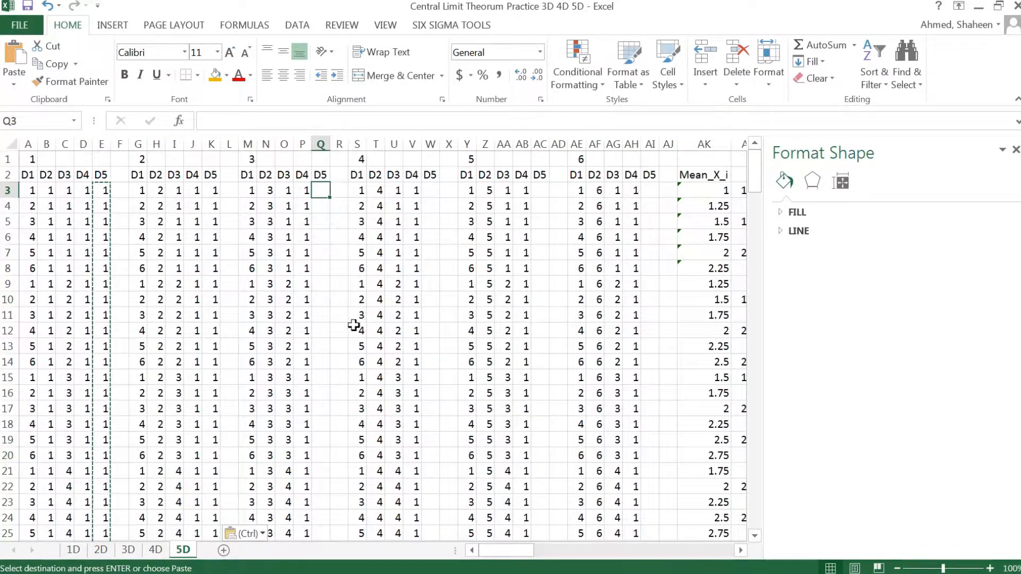
key(ctrl+v)
click(430, 190)
key(ctrl+v)
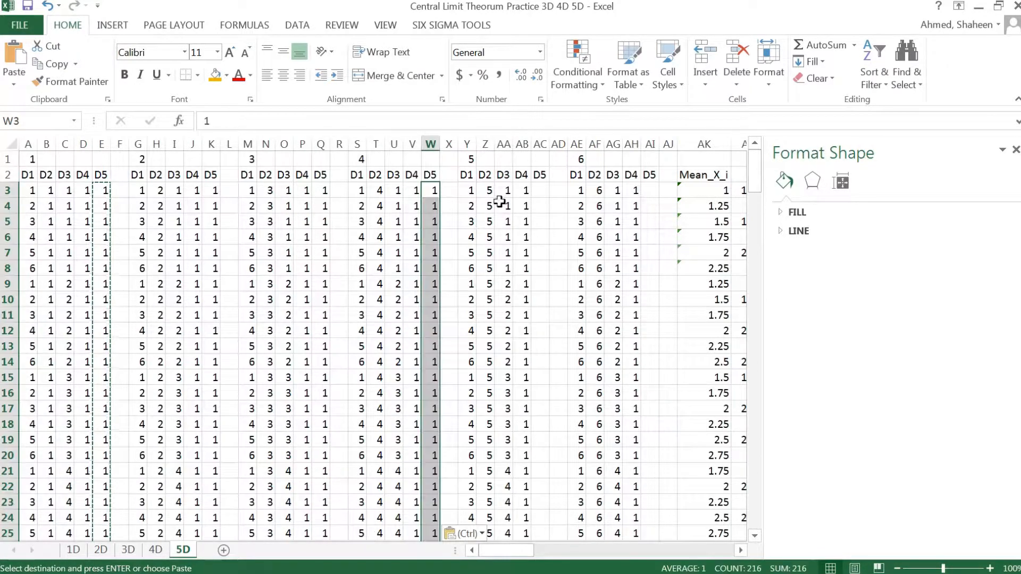
click(540, 190)
key(ctrl+v)
click(650, 190)
key(ctrl+v)
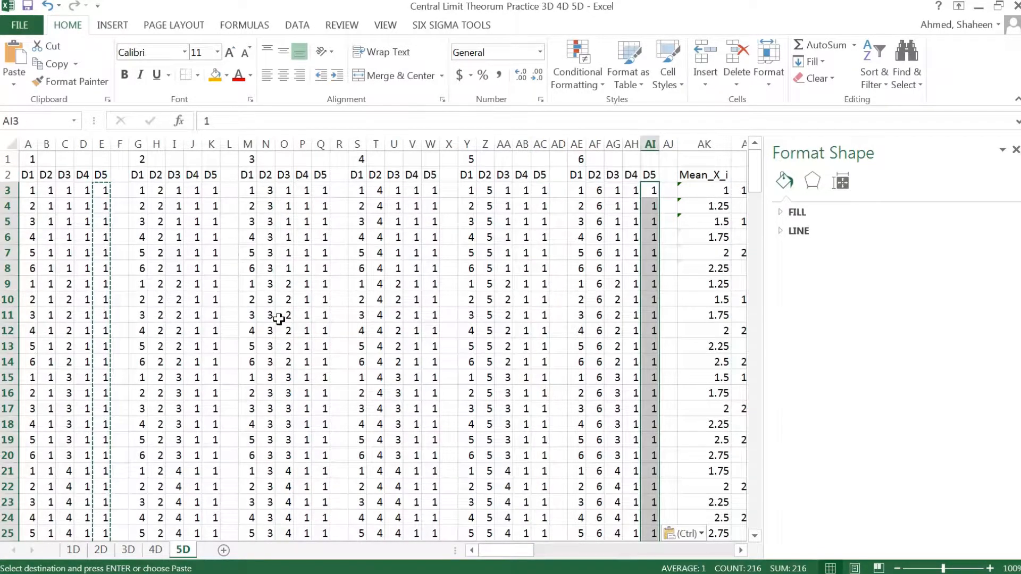
Copy all six blocks' data in A3:AI218 and paste it directly below, starting at A219
click(30, 191)
scroll(647, 334, down, 20)
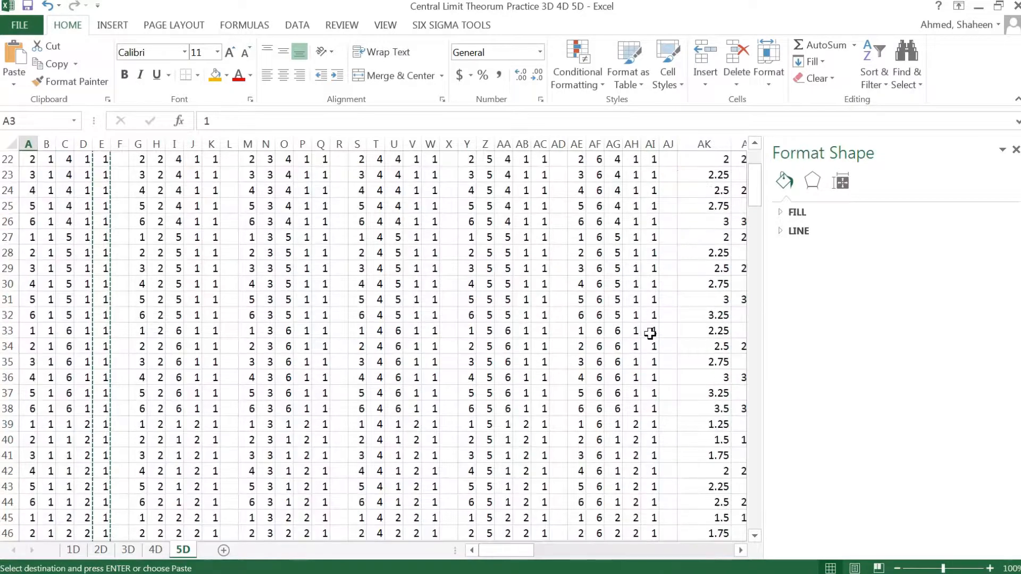
scroll(647, 334, down, 20)
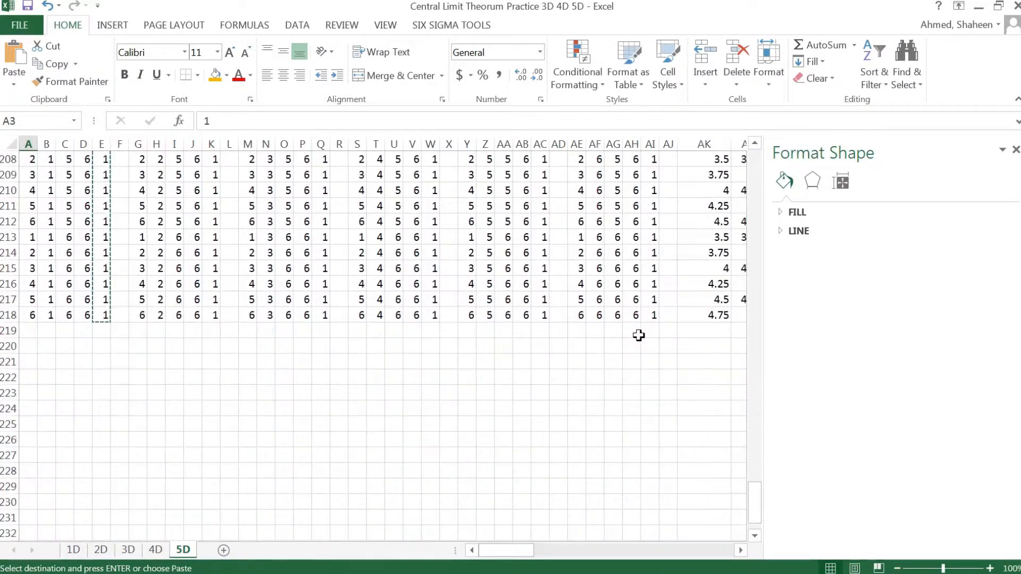
scroll(639, 334, up, 7)
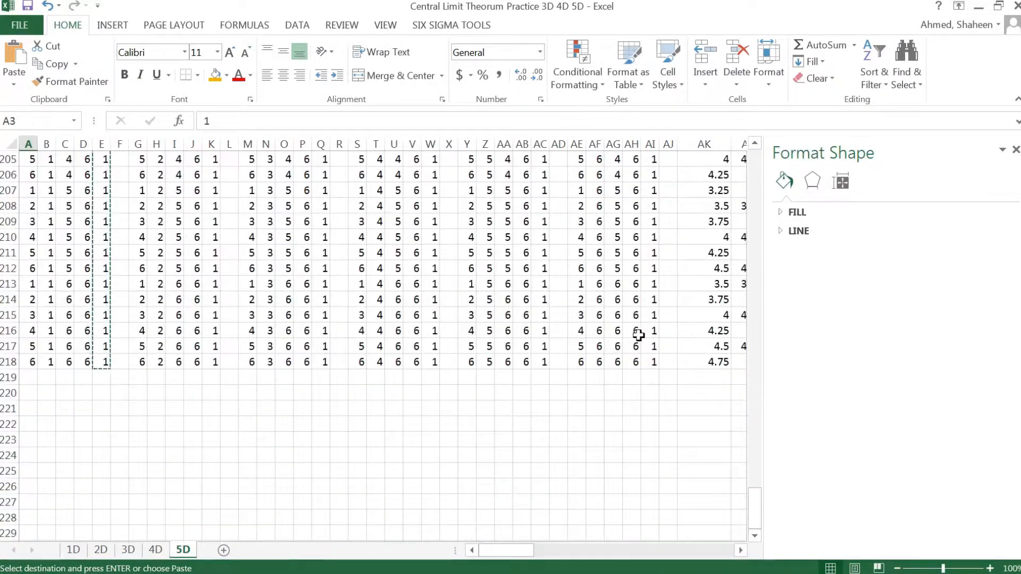
shift+click(655, 363)
key(ctrl+c)
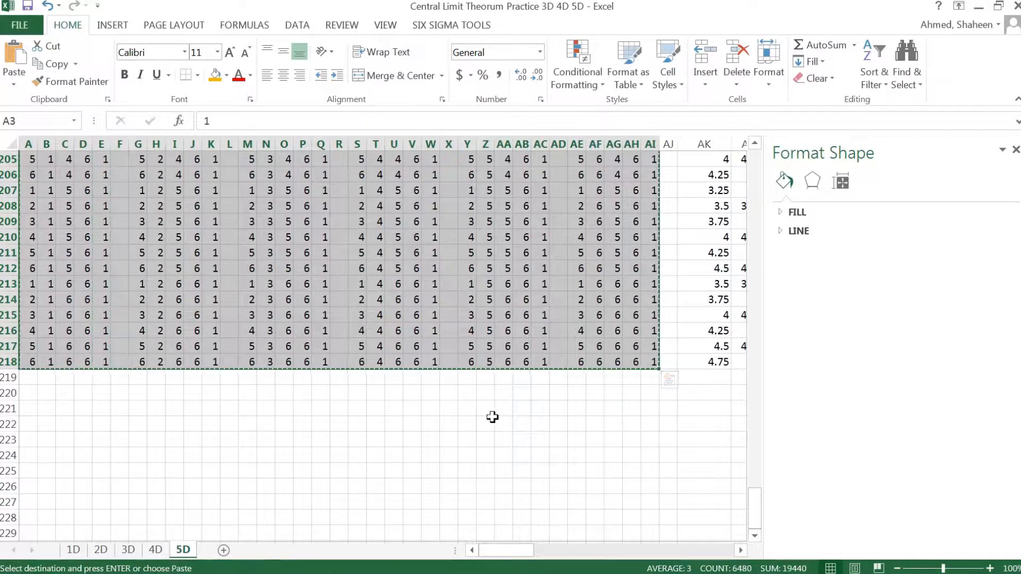
click(29, 376)
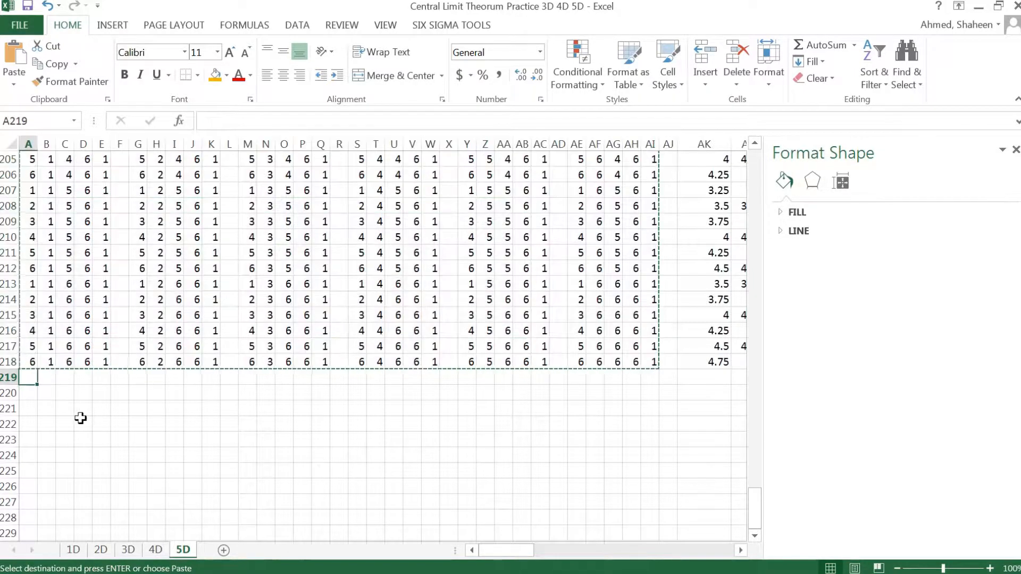
key(ctrl+v)
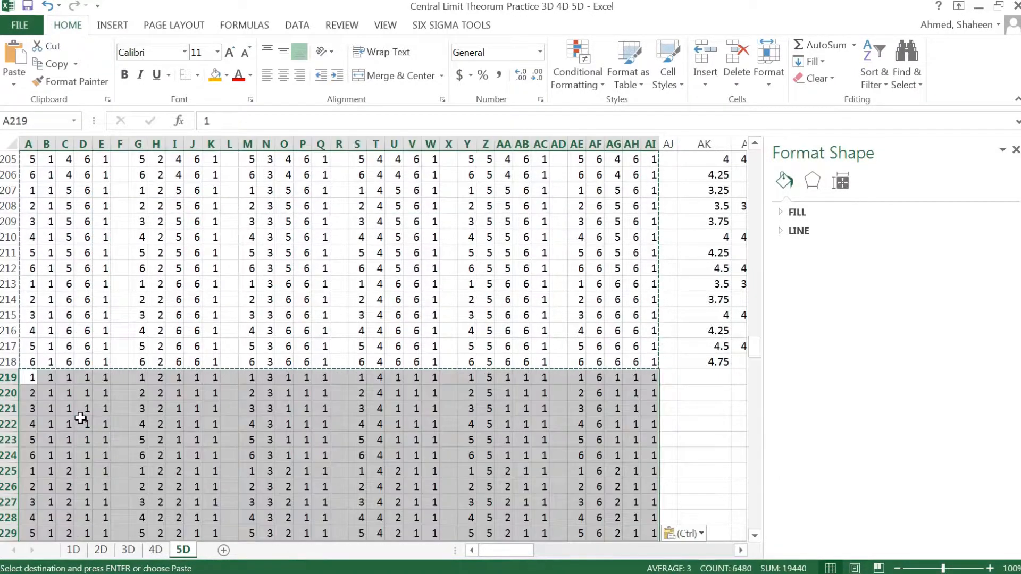
Paste the copied six-block data two more times below the existing rows, starting at A435 and A651
scroll(90, 404, down, 20)
scroll(100, 367, down, 20)
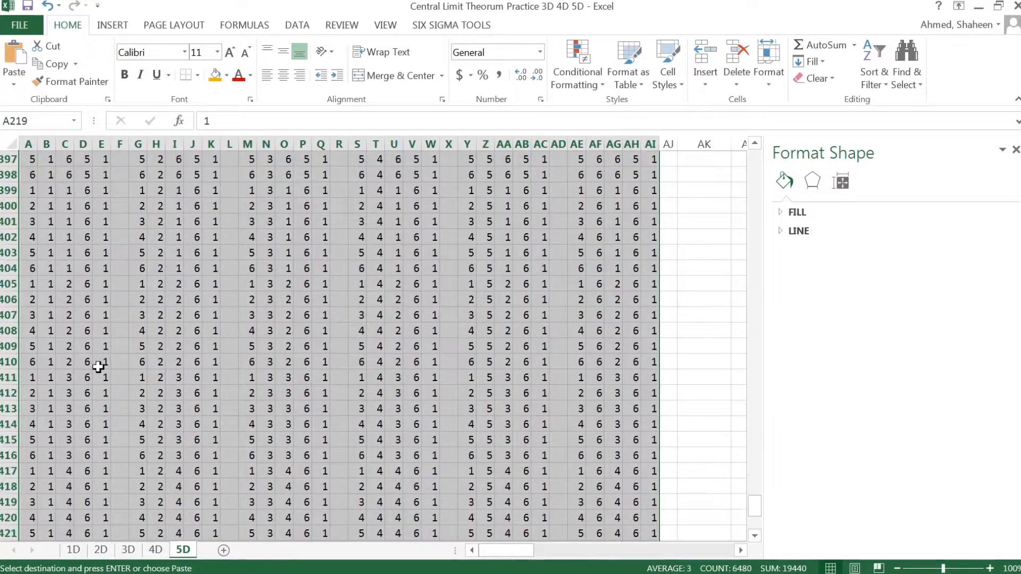
scroll(34, 182, up, 3)
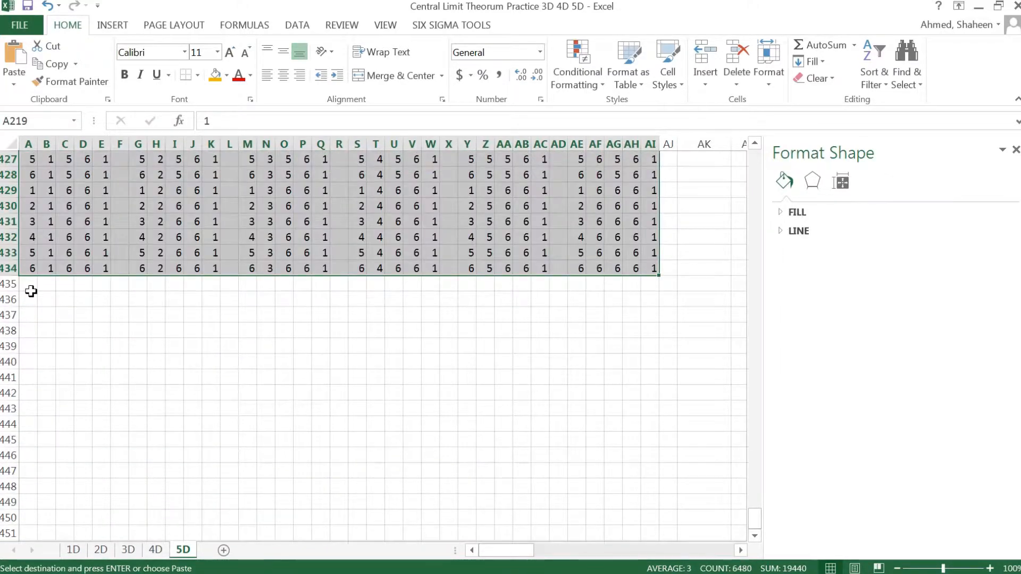
click(36, 285)
key(ctrl+v)
scroll(154, 334, down, 20)
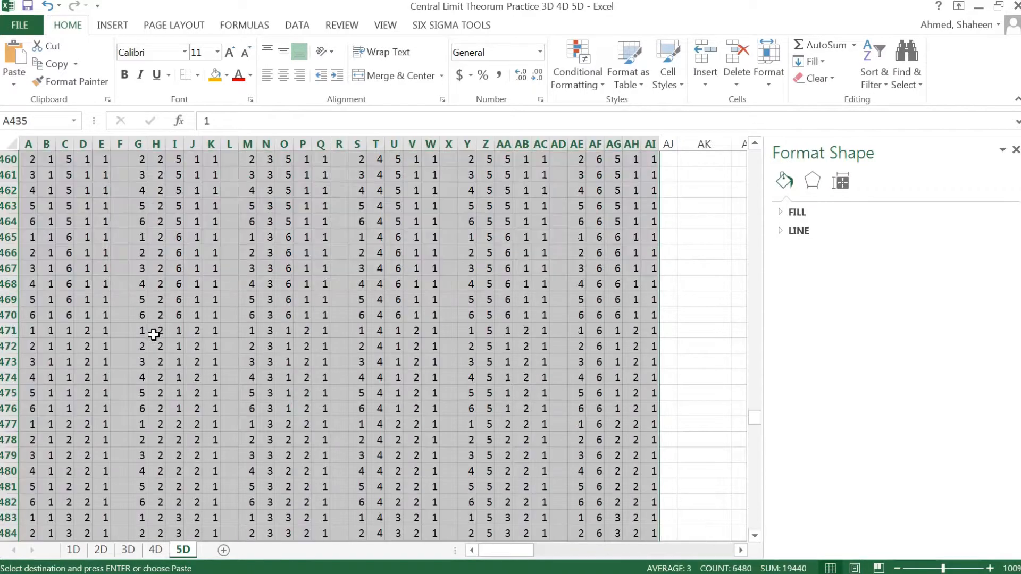
scroll(160, 329, down, 16)
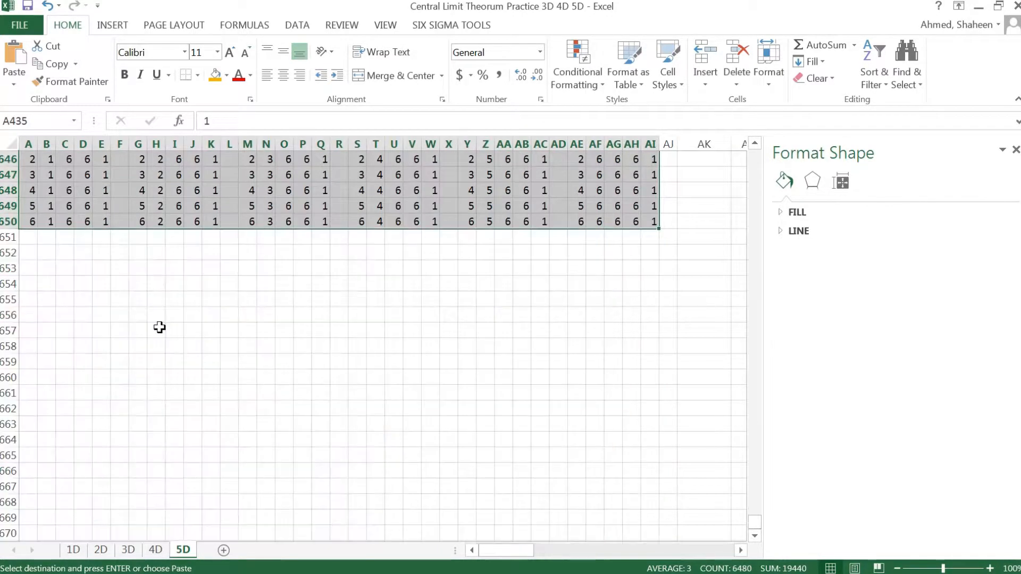
click(30, 241)
key(ctrl+v)
Paste the copied six-block data again beneath the last rows, starting at A867 and A1083
scroll(53, 317, down, 20)
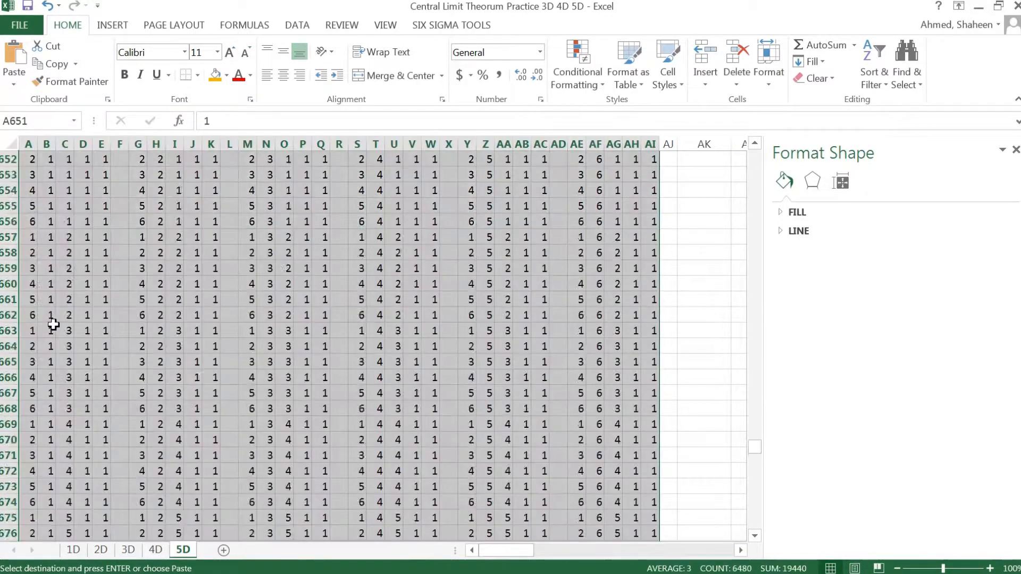
scroll(51, 305, down, 20)
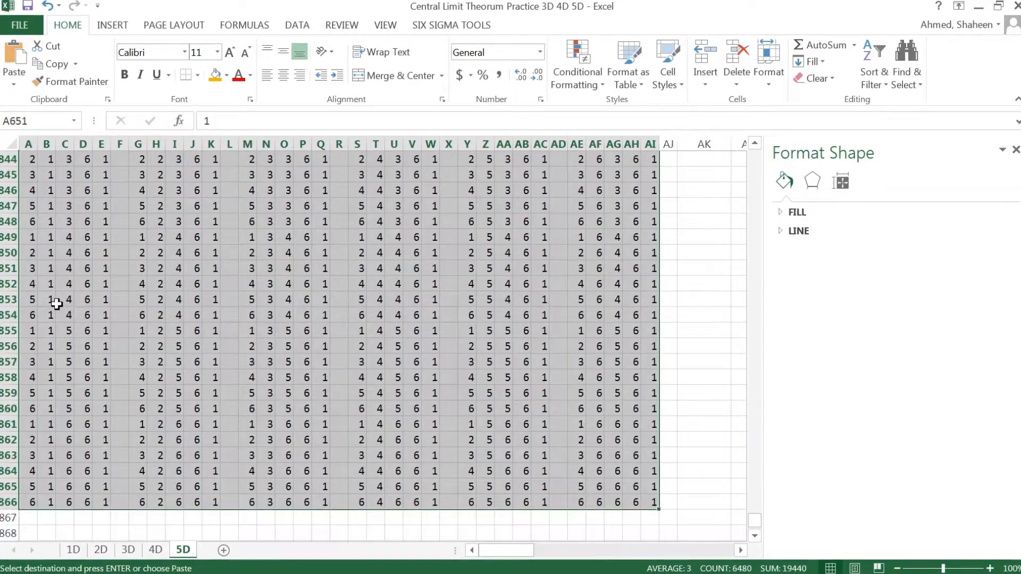
scroll(36, 249, up, 3)
click(37, 289)
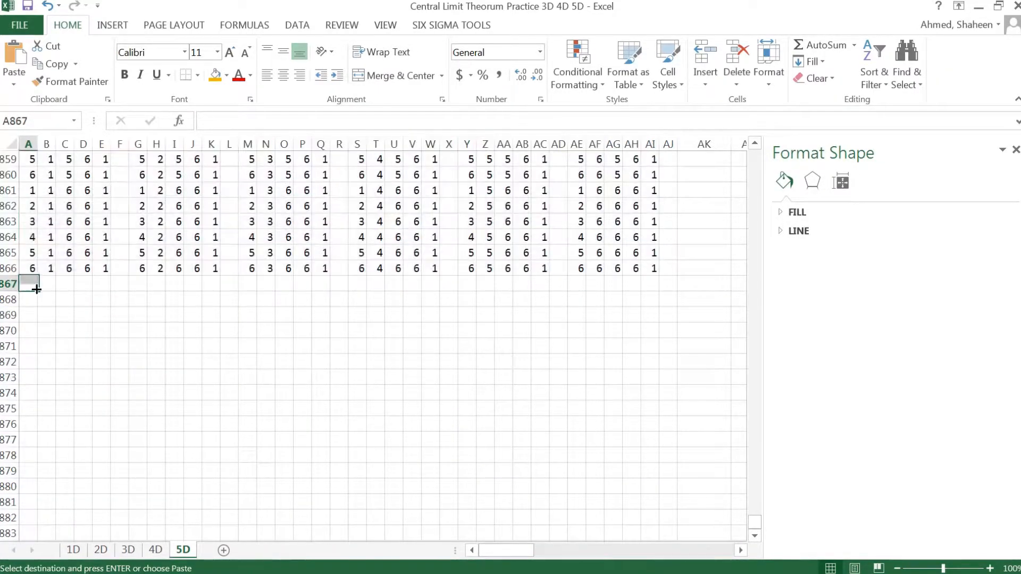
key(ctrl+v)
scroll(80, 357, down, 20)
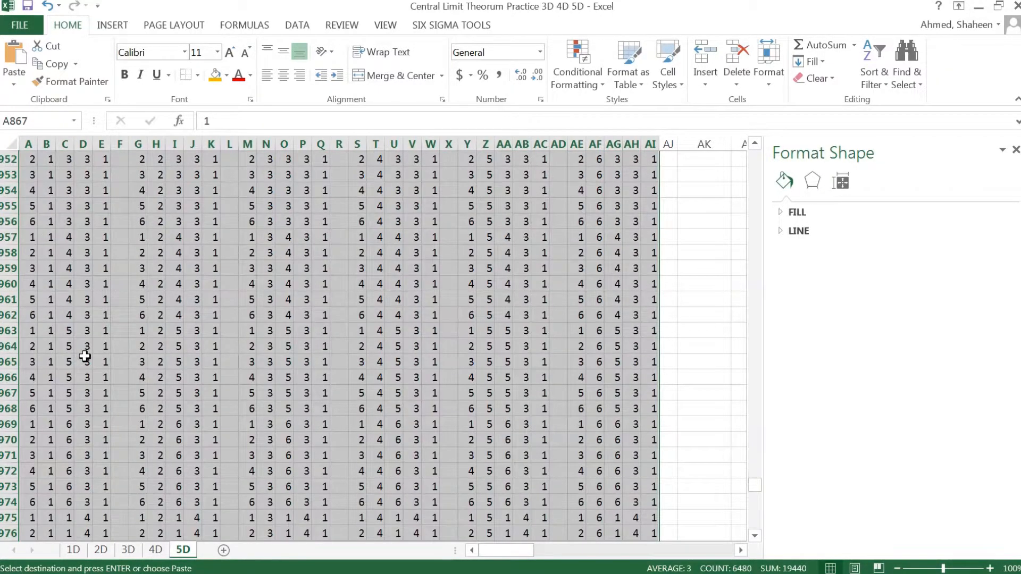
scroll(88, 354, down, 20)
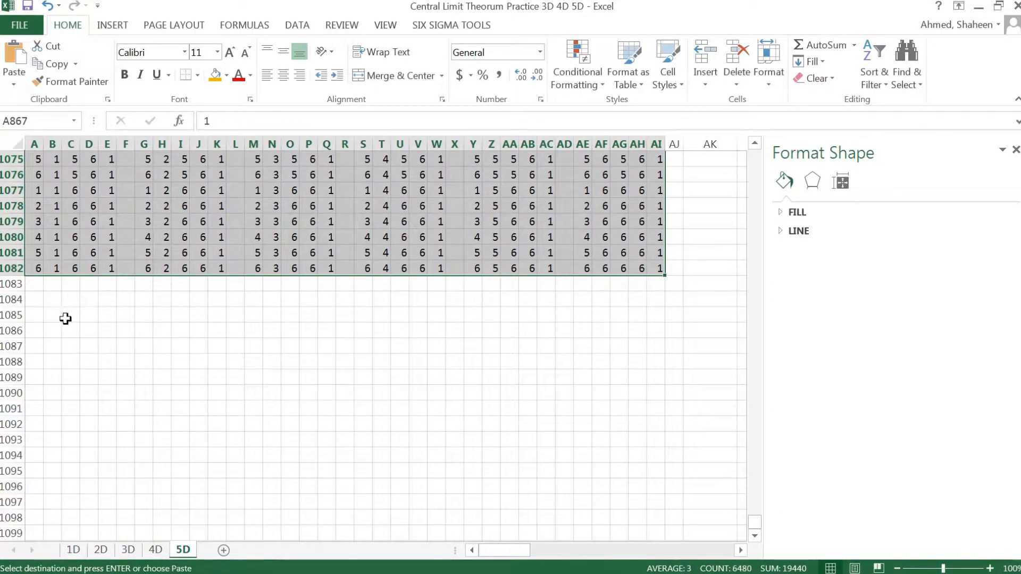
click(34, 285)
key(ctrl+v)
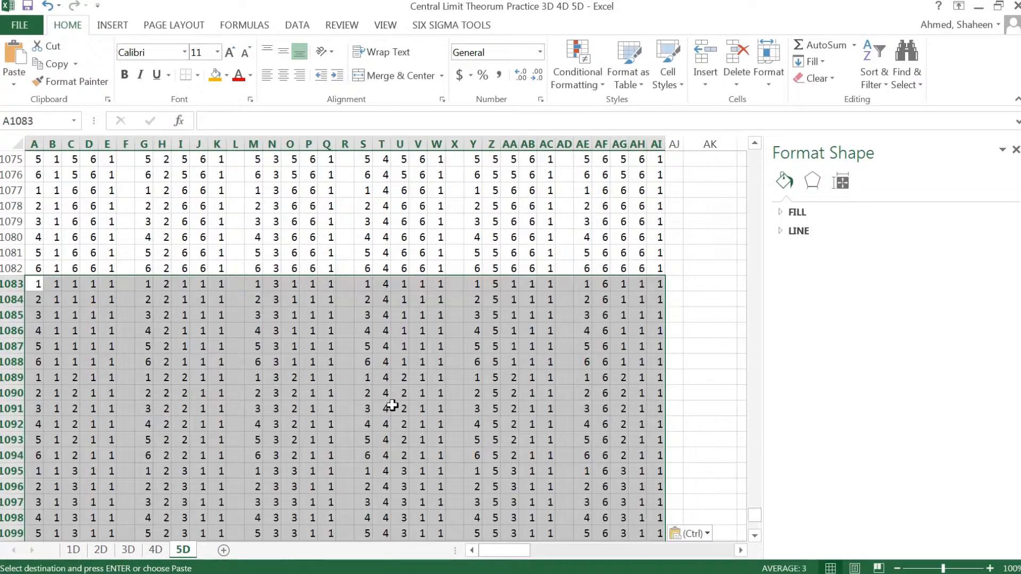
Enter the formula =E3+1 in E219 and fill it down the first block's D5 column to the last row
drag(757, 469, 771, 142)
scroll(163, 298, down, 8)
scroll(163, 298, down, 20)
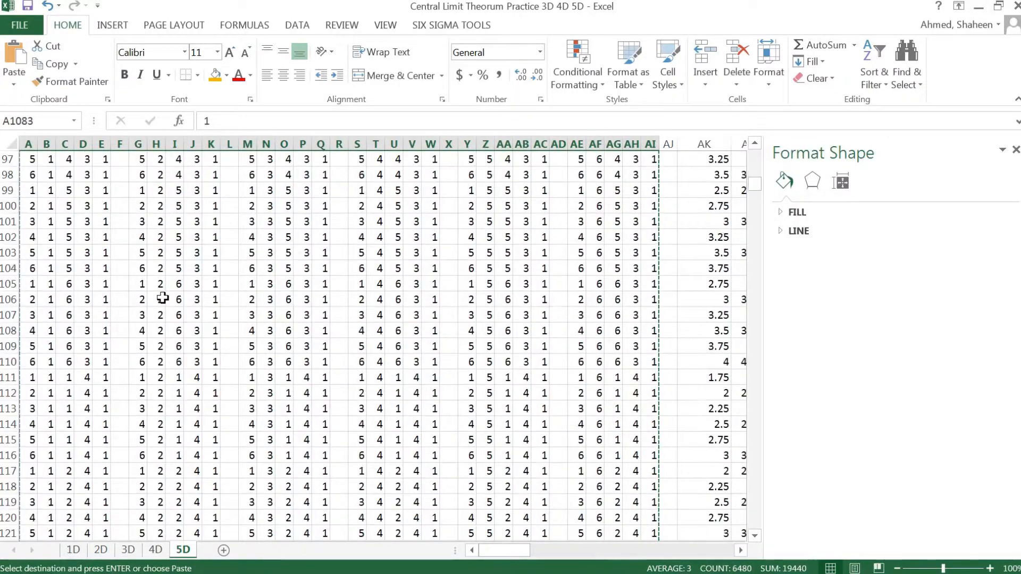
scroll(165, 298, down, 14)
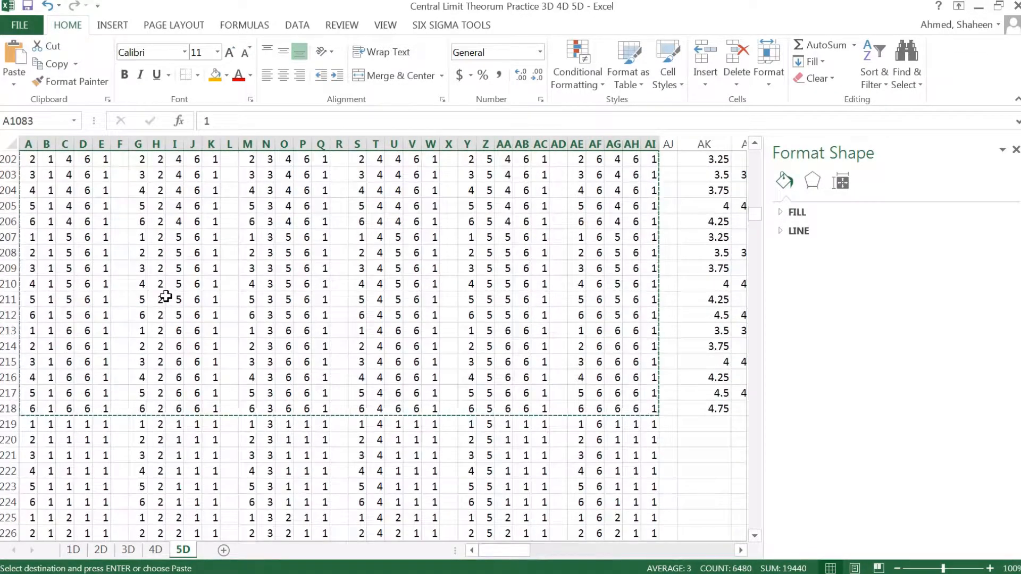
click(102, 427)
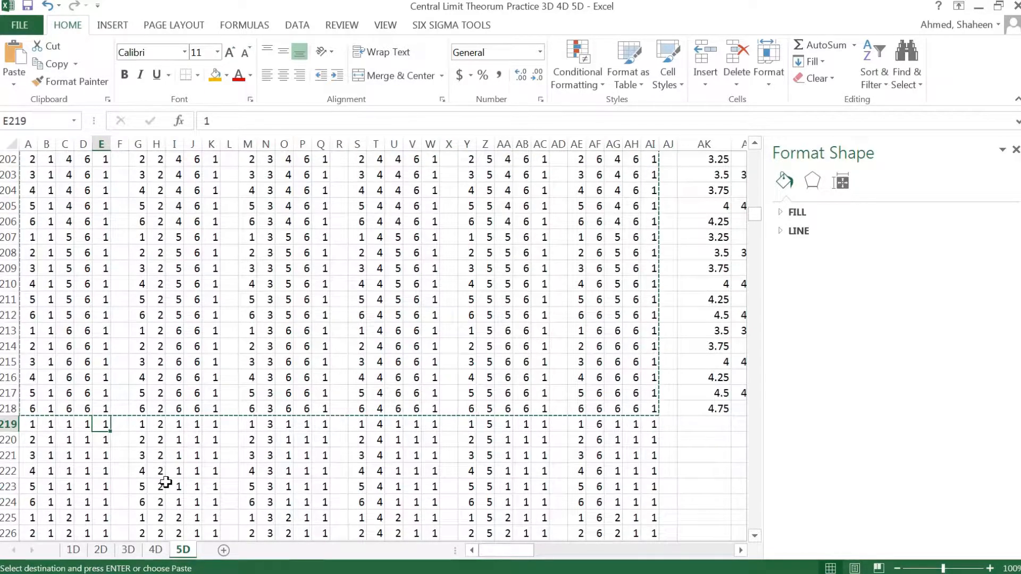
text(=)
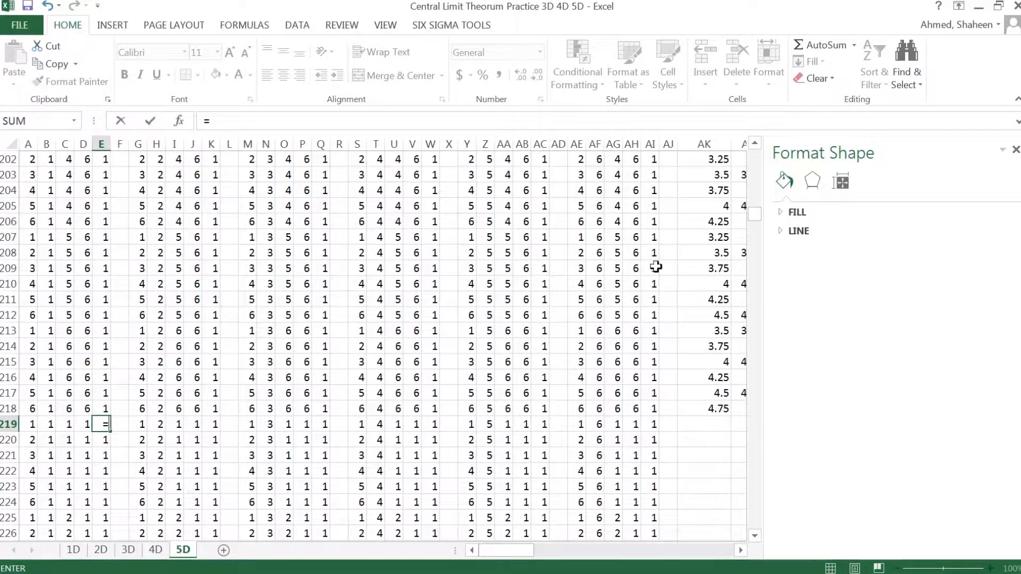
drag(758, 214, 756, 155)
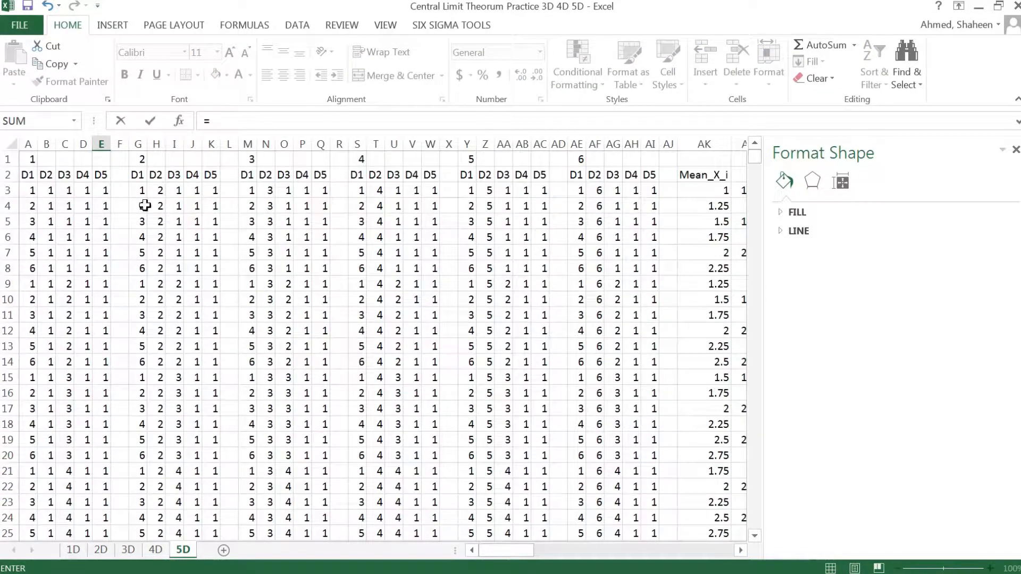
click(101, 191)
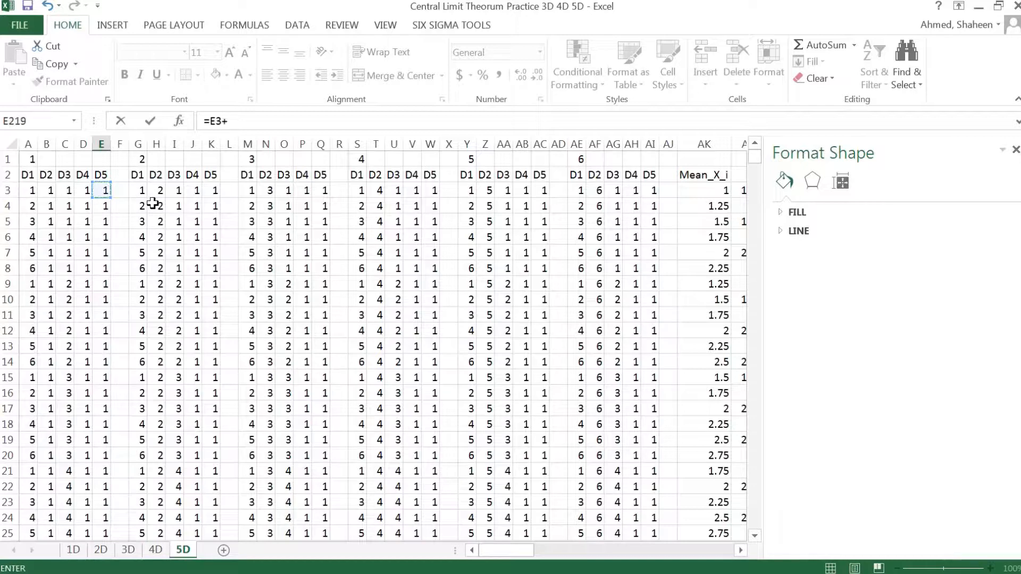
text(+1)
key(Return)
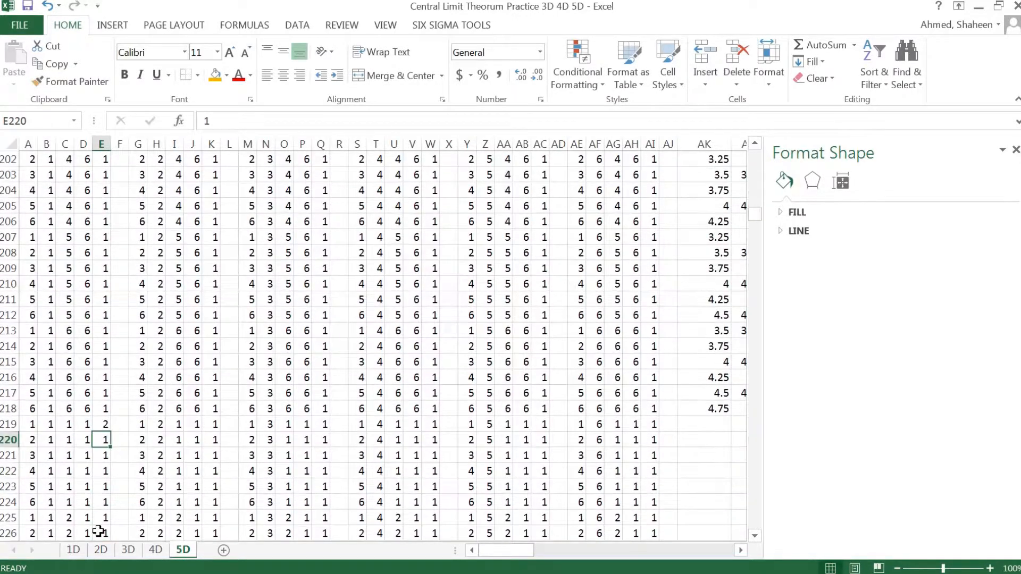
double_click(109, 431)
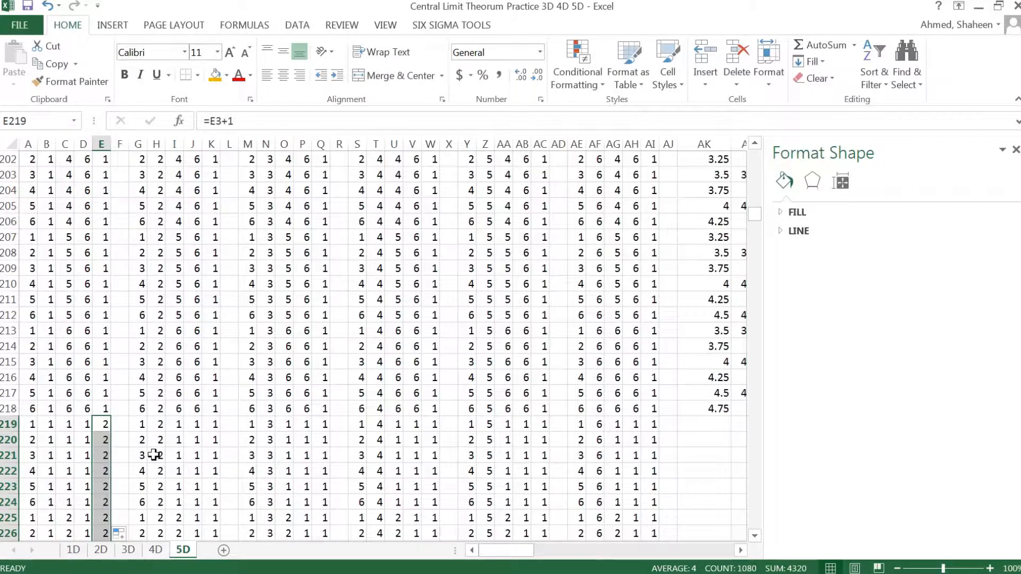
Copy the D5 formulas starting at E219 to K219, Q219, W219, AC219 and AI219 for the other five blocks
mouse_move(754, 218)
mouse_down()
mouse_move(780, 548)
mouse_move(799, 437)
mouse_move(756, 205)
mouse_move(766, 184)
mouse_move(760, 240)
mouse_move(760, 215)
mouse_up()
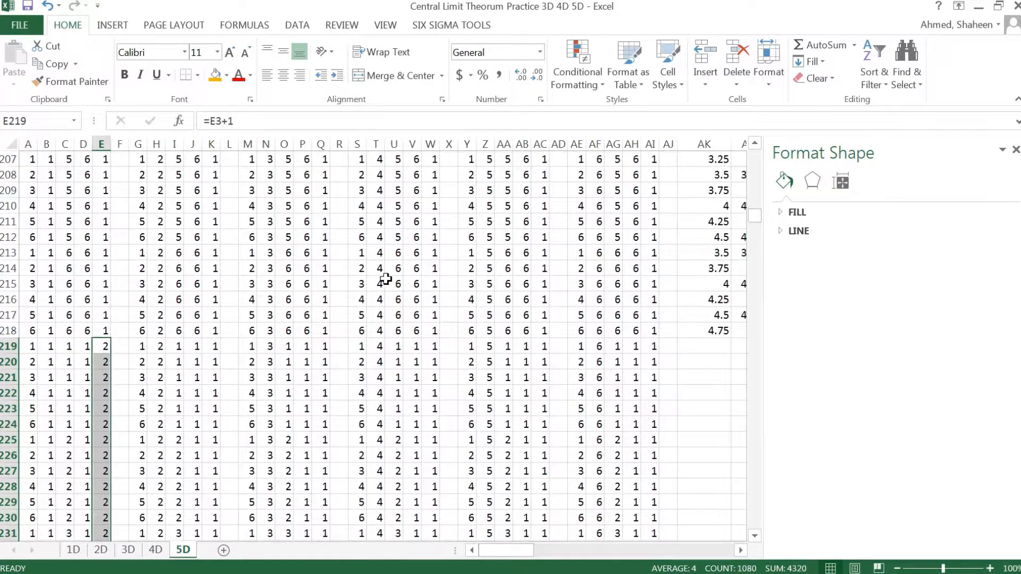
key(ctrl+c)
click(214, 347)
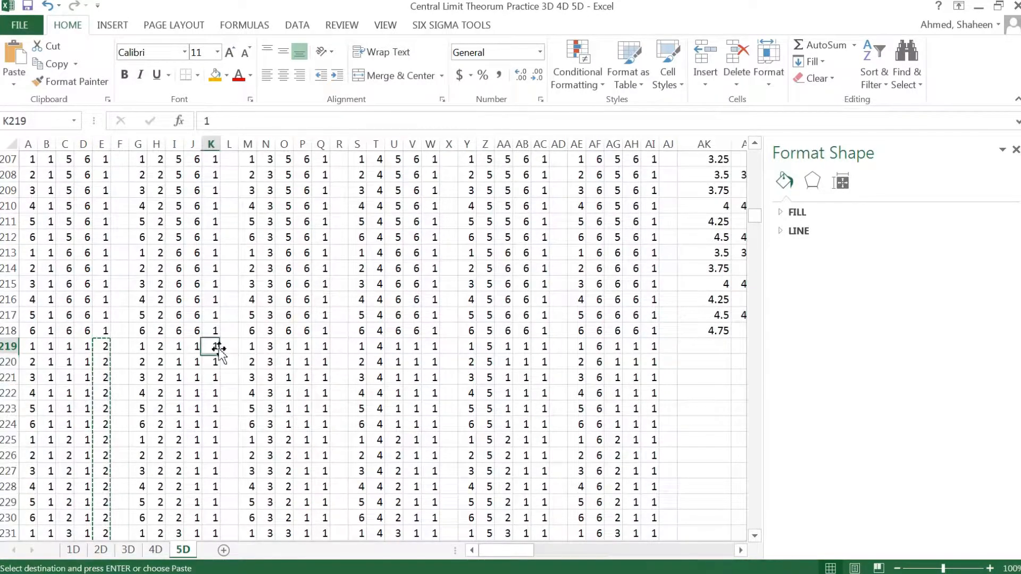
key(ctrl+v)
click(322, 346)
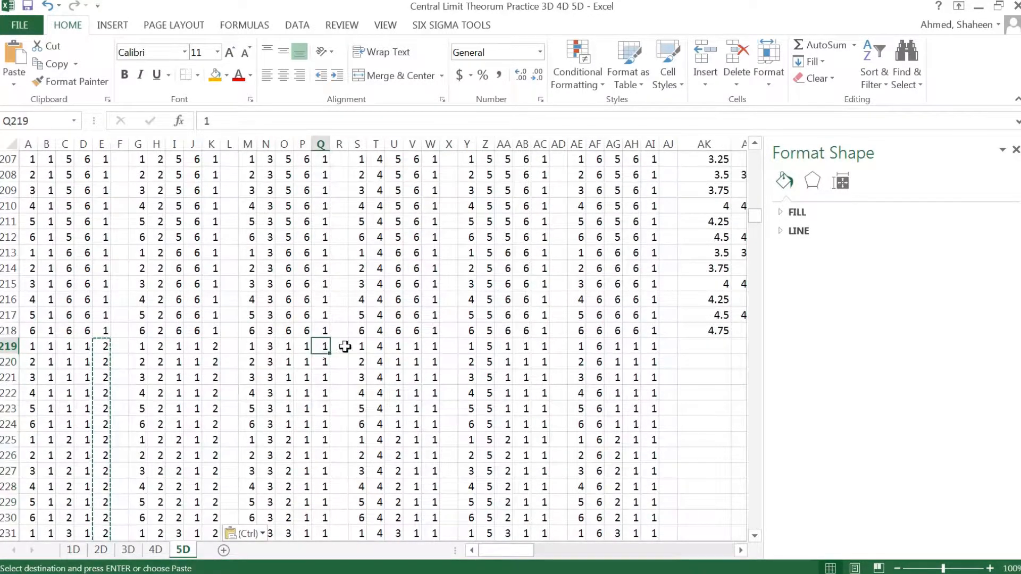
key(ctrl+v)
click(430, 347)
key(ctrl+v)
click(542, 347)
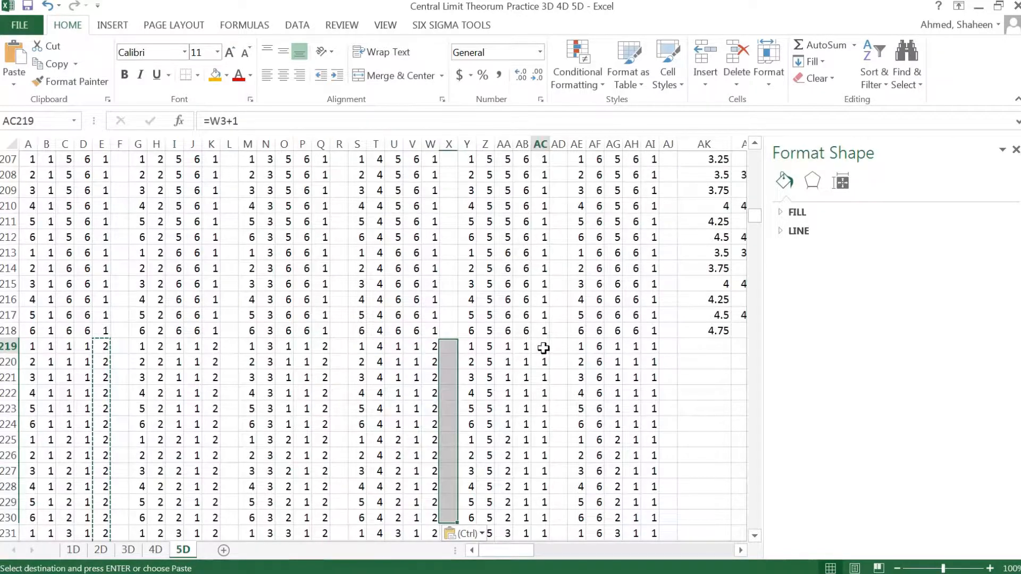
key(ctrl+v)
click(654, 347)
key(ctrl+v)
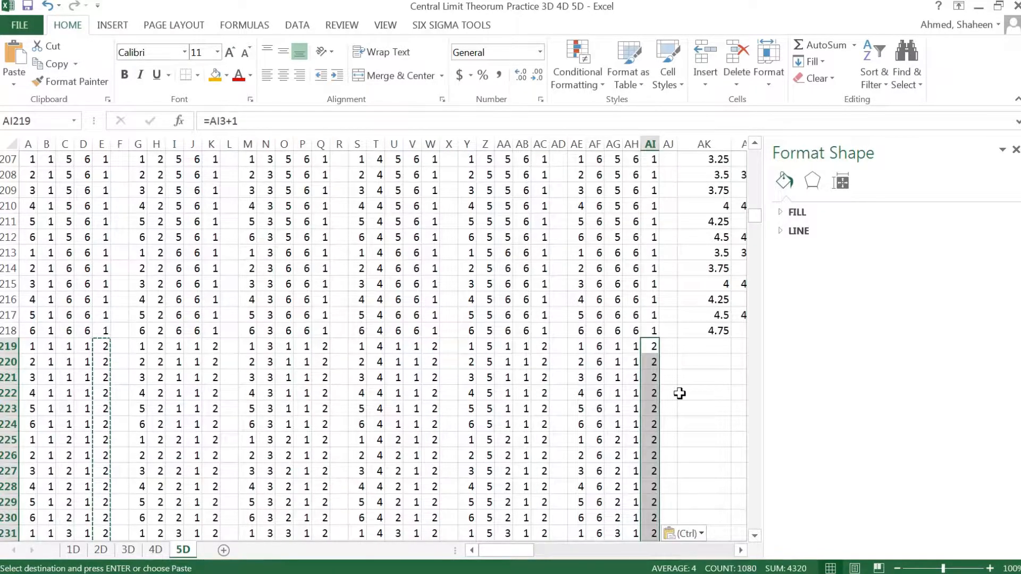
scroll(735, 418, up, 20)
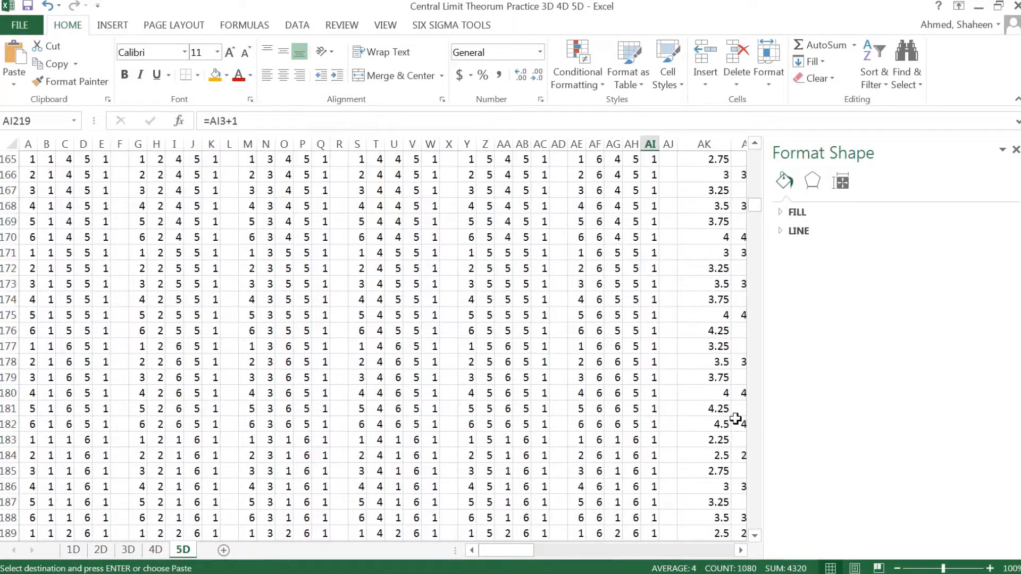
scroll(736, 419, up, 20)
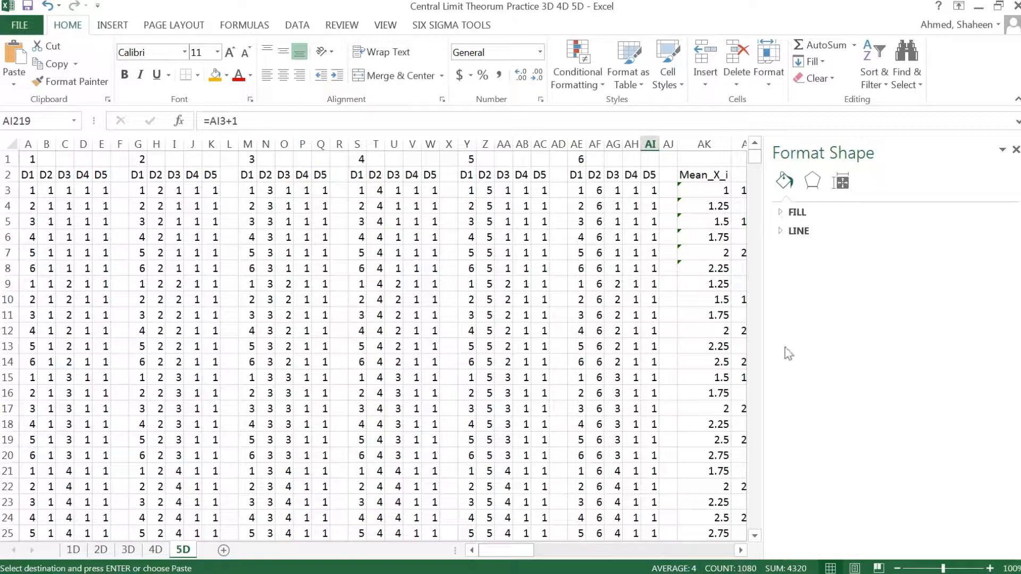
Close the shape formatting pane and change the first block's mean in AK3 to =AVERAGE(A3:E3)
click(1015, 151)
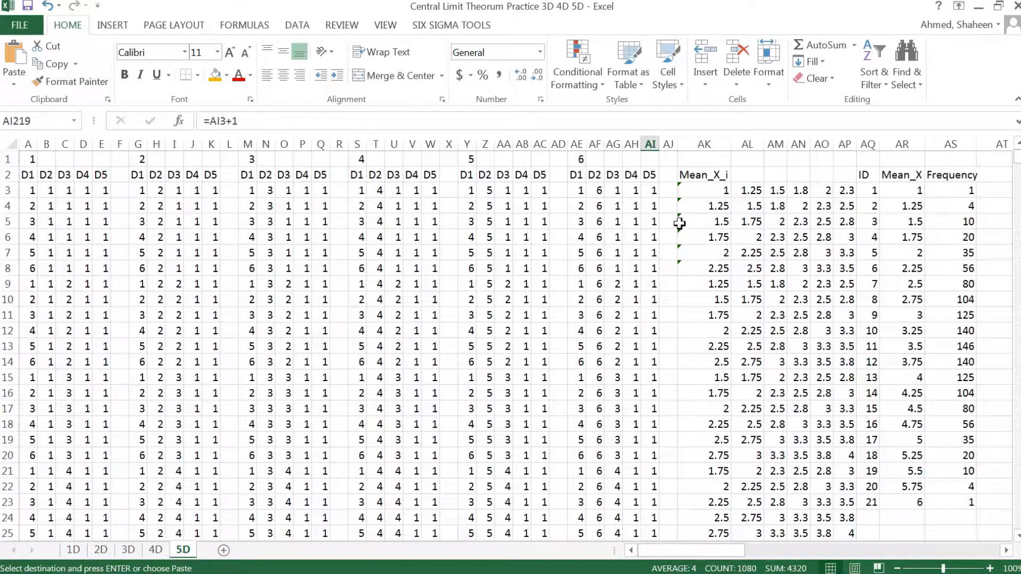
double_click(707, 191)
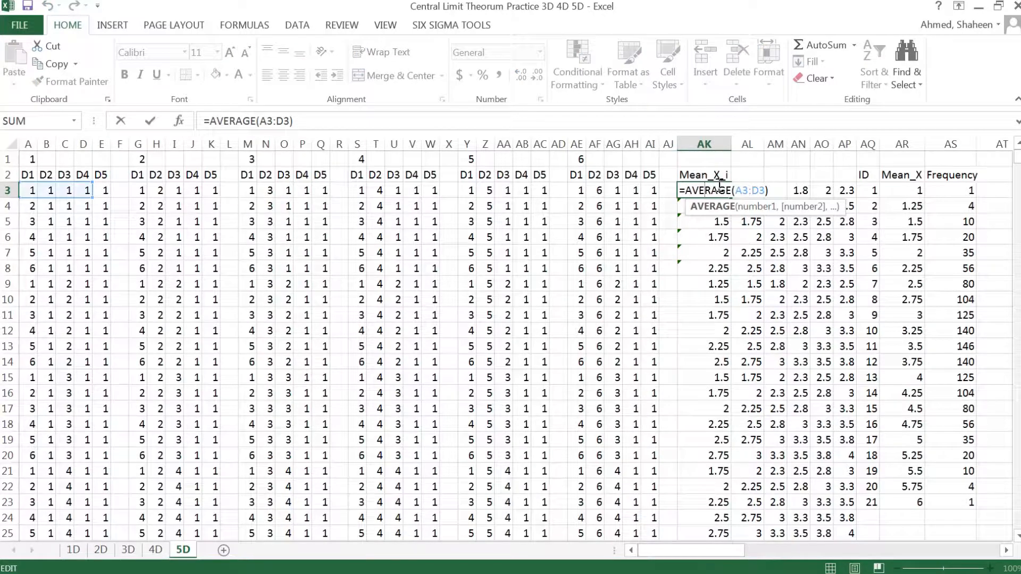
click(750, 191)
key(Delete)
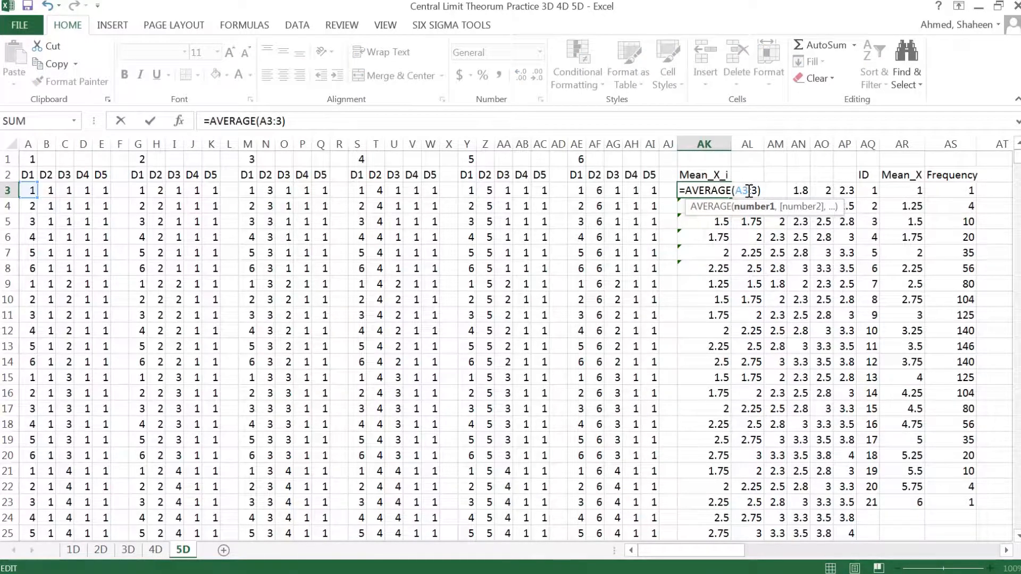
text(d)
key(Return)
Extend the second block's mean in AL3 to include D5, making it =AVERAGE(G3:K3)
double_click(751, 190)
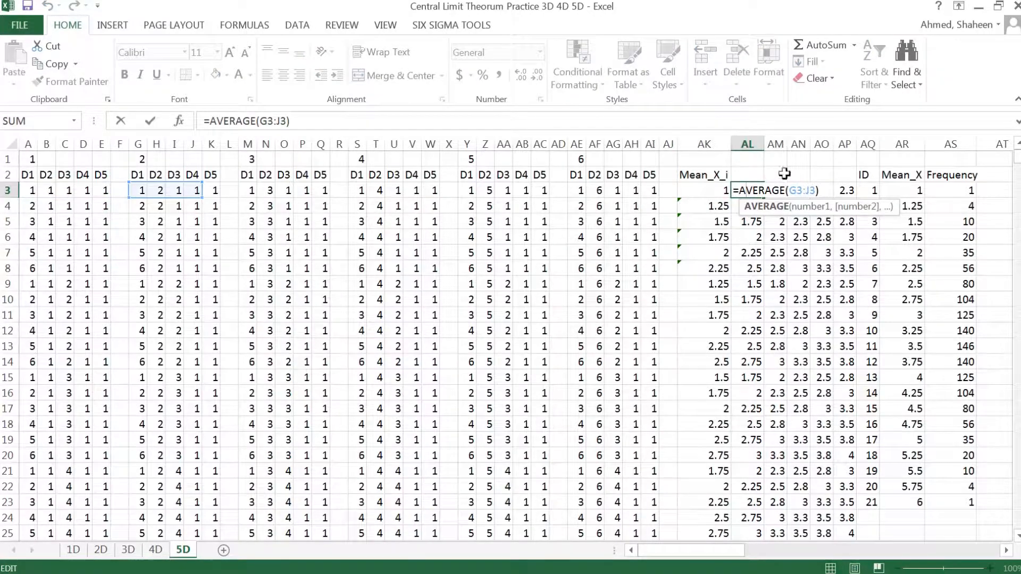
click(809, 190)
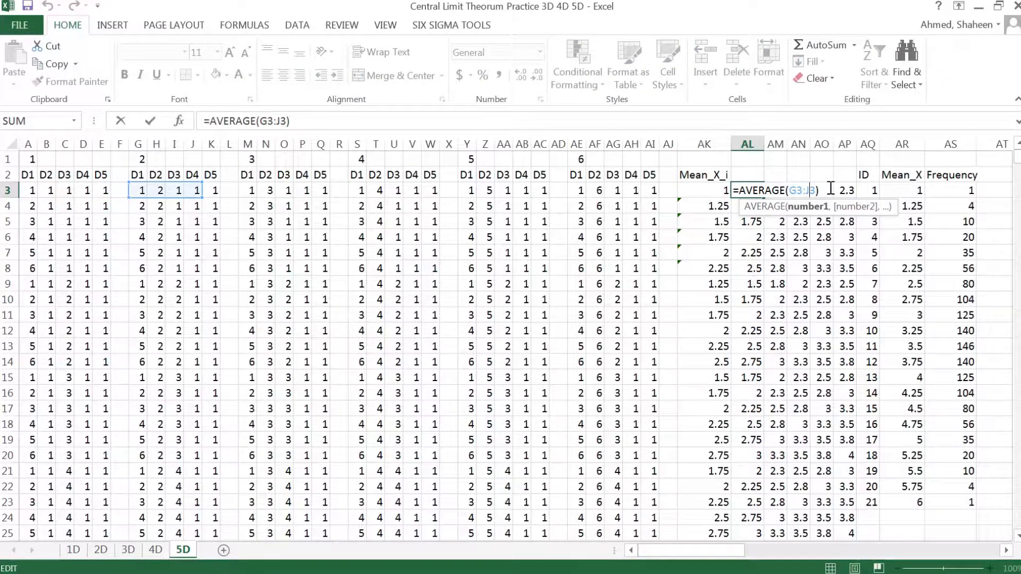
key(Delete)
text(J)
key(Return)
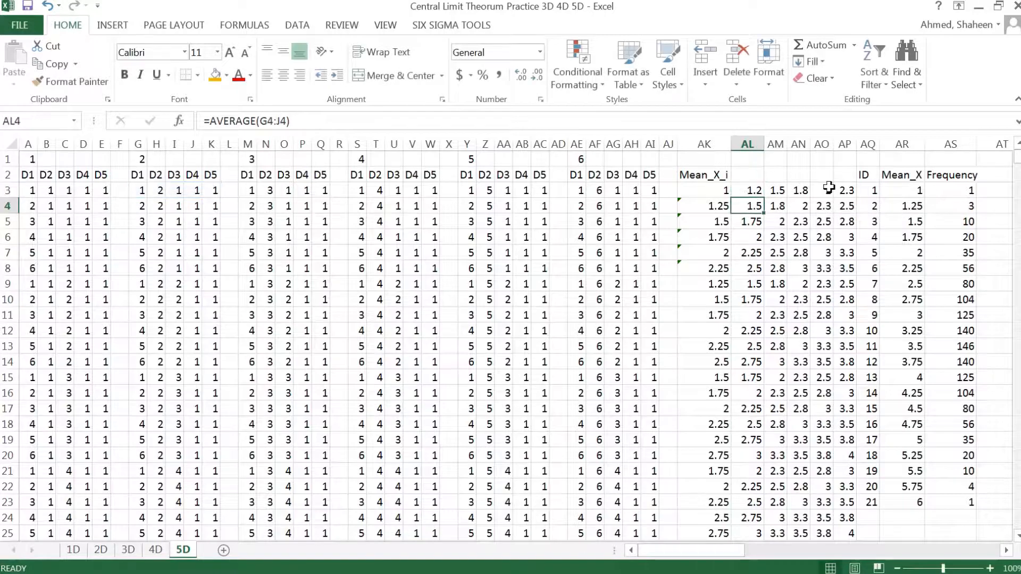
Extend the third block's mean in AM3 to include D5, averaging M3:Q3
double_click(785, 189)
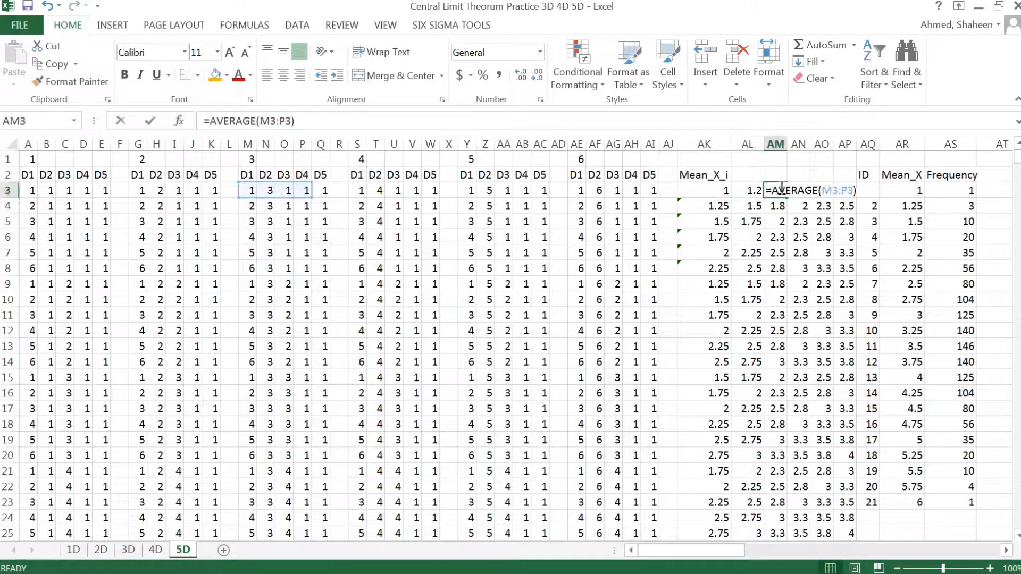
click(849, 189)
key(BackSpace)
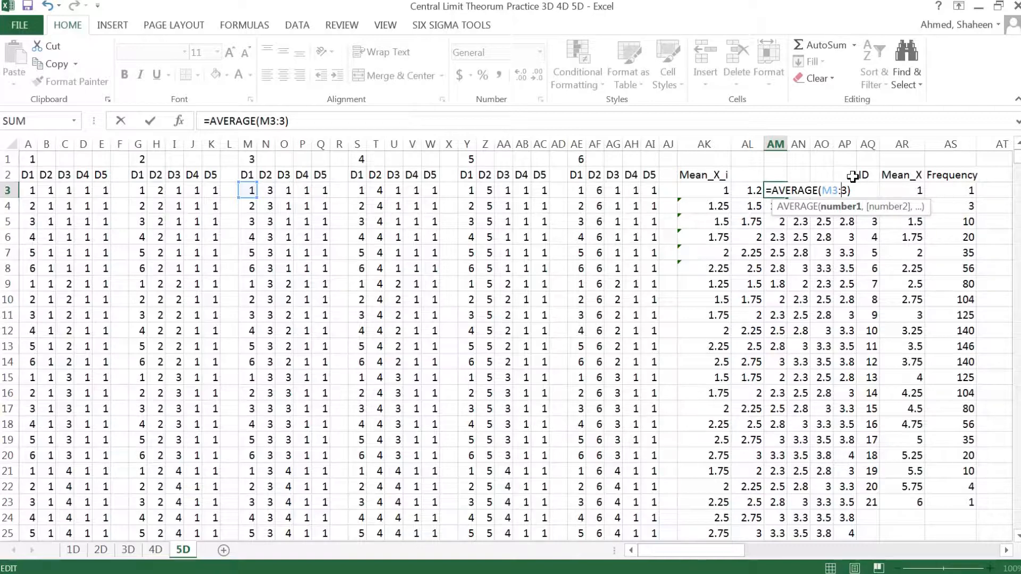
text(q)
key(Return)
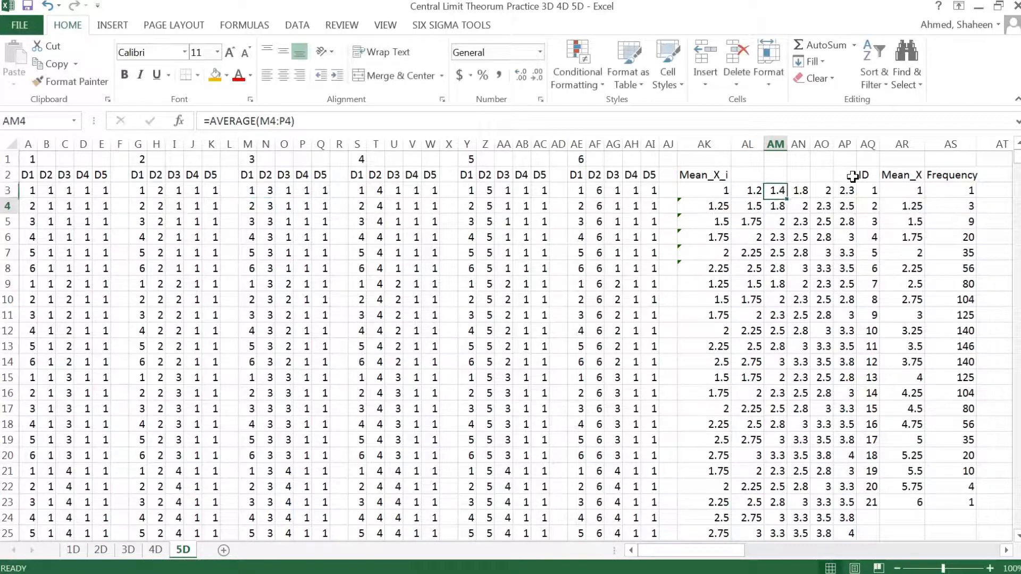
Extend the means in AN3 and AO3 to include D5, averaging S3:W3 and Y3:AC3
double_click(804, 192)
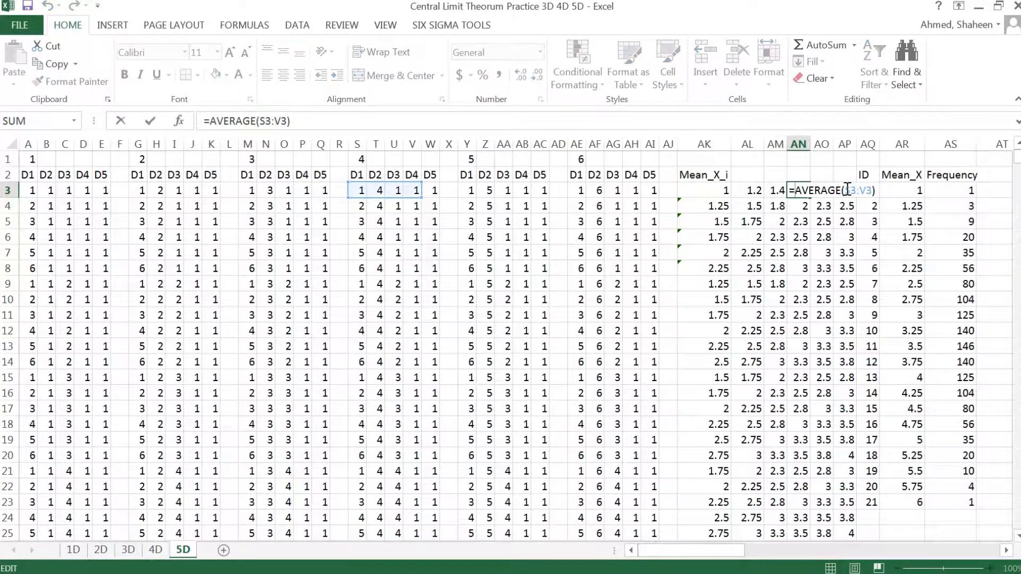
click(867, 190)
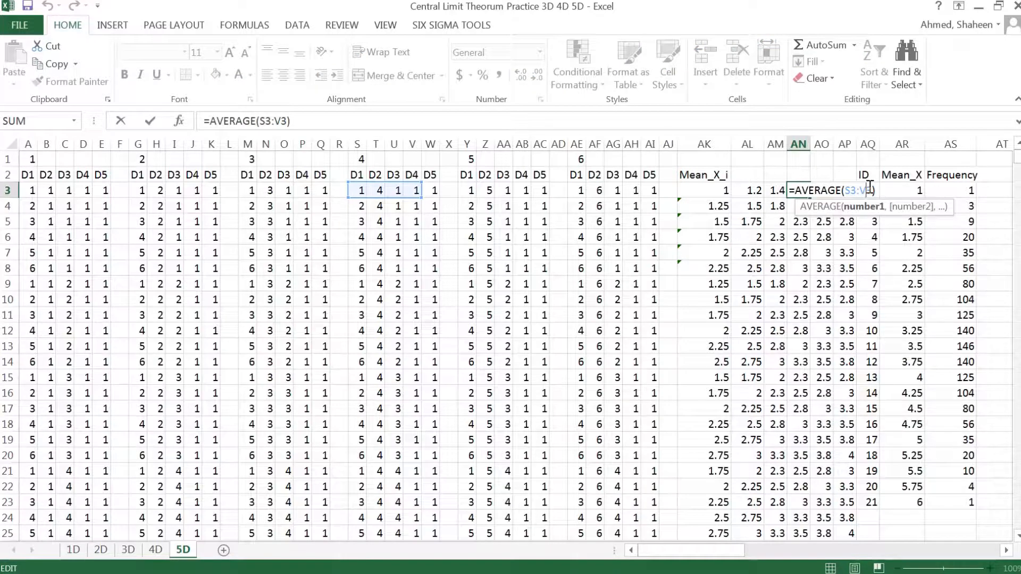
text(v)
key(Return)
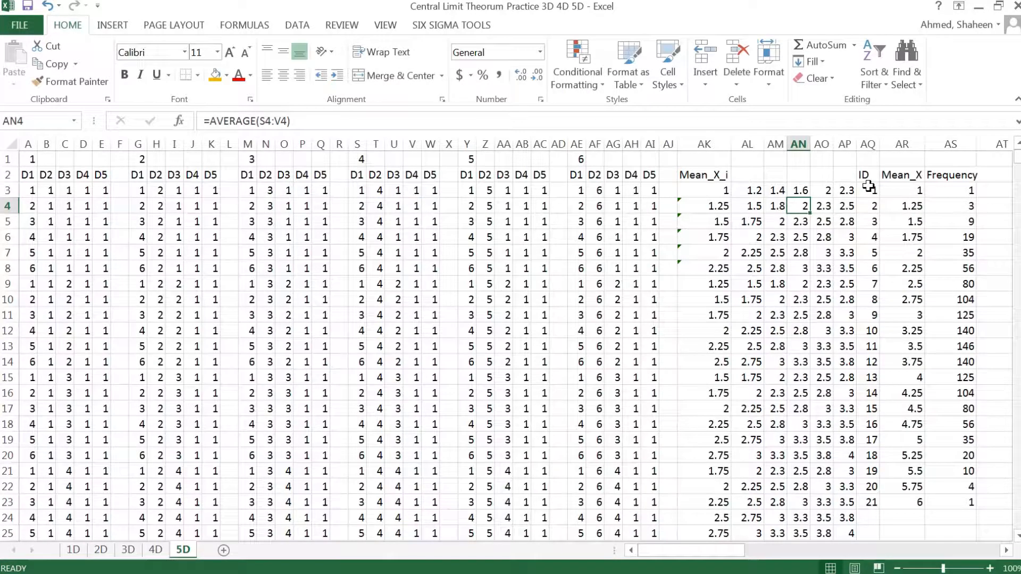
double_click(822, 191)
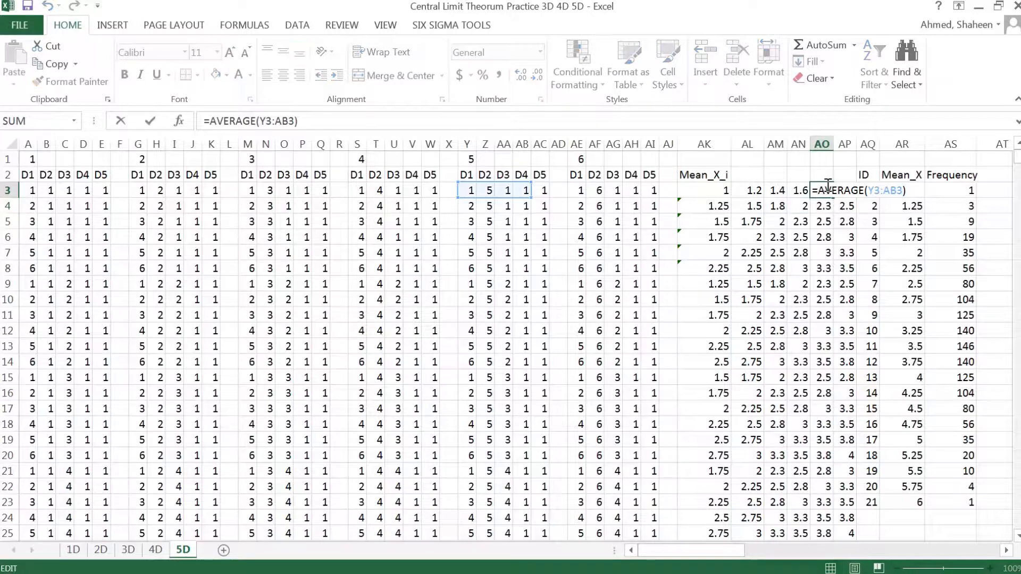
click(902, 190)
key(Return)
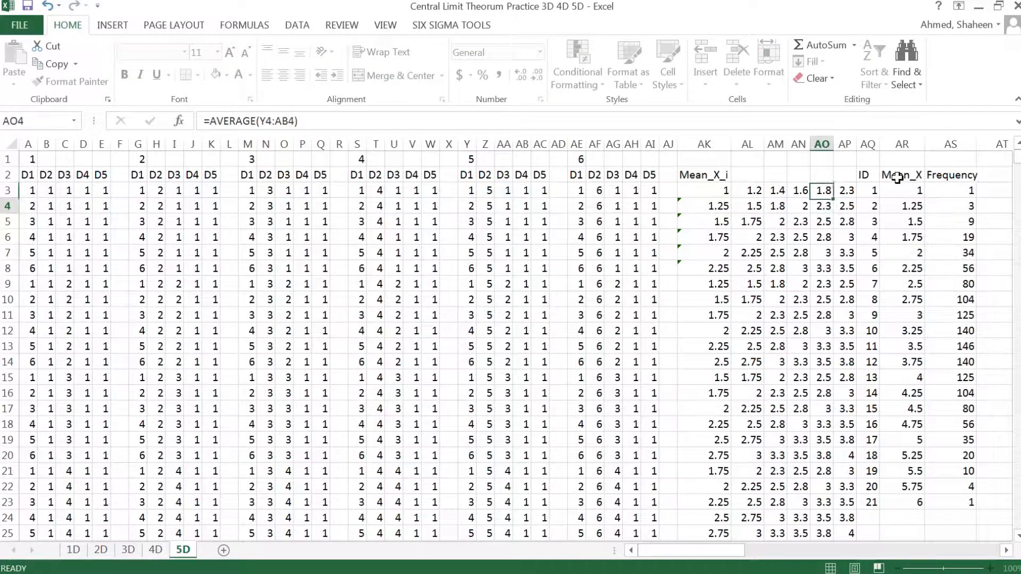
Extend the sixth block's mean in AP3 to include D5, averaging AE3:AI3
double_click(847, 190)
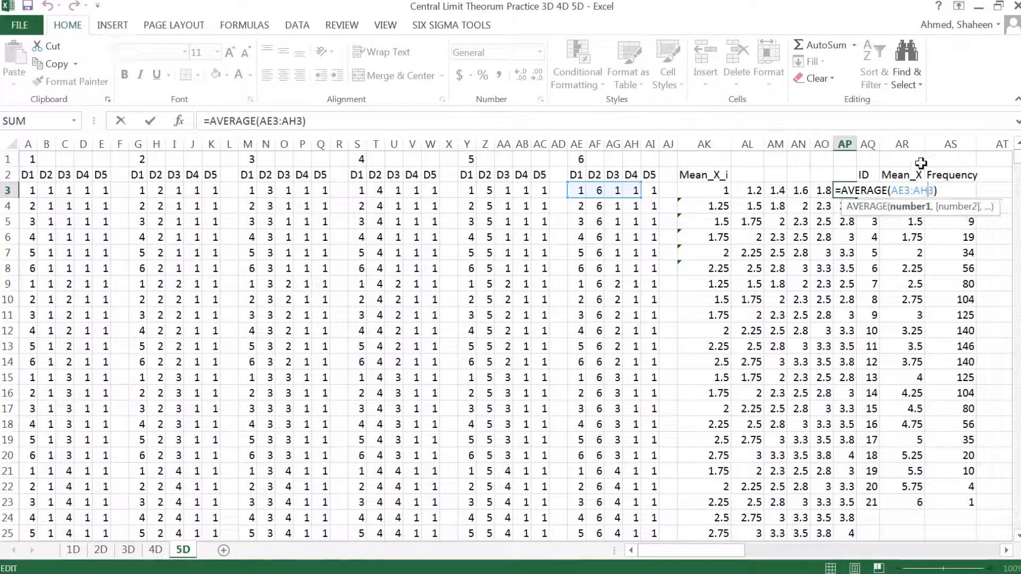
key(BackSpace)
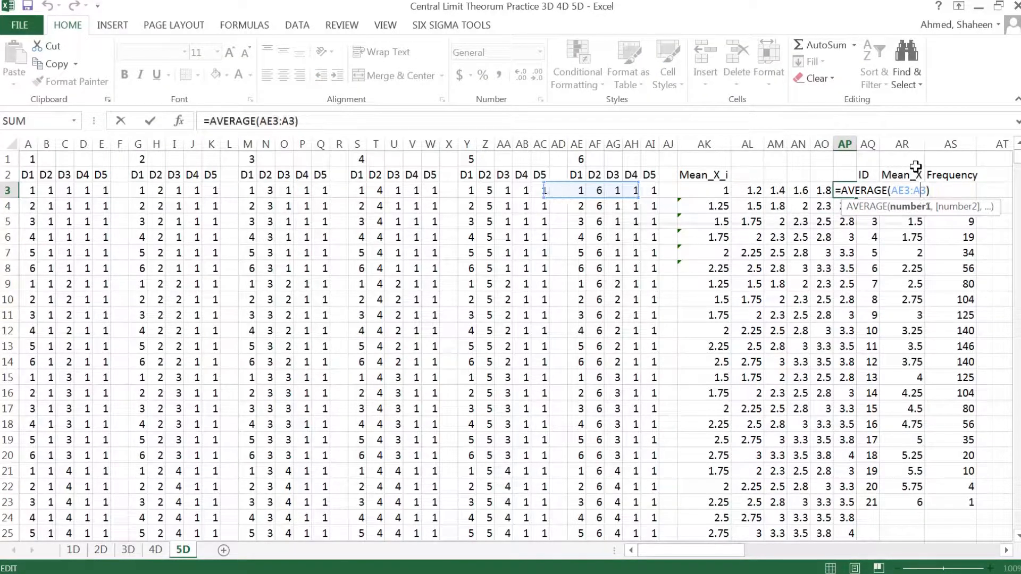
text(i)
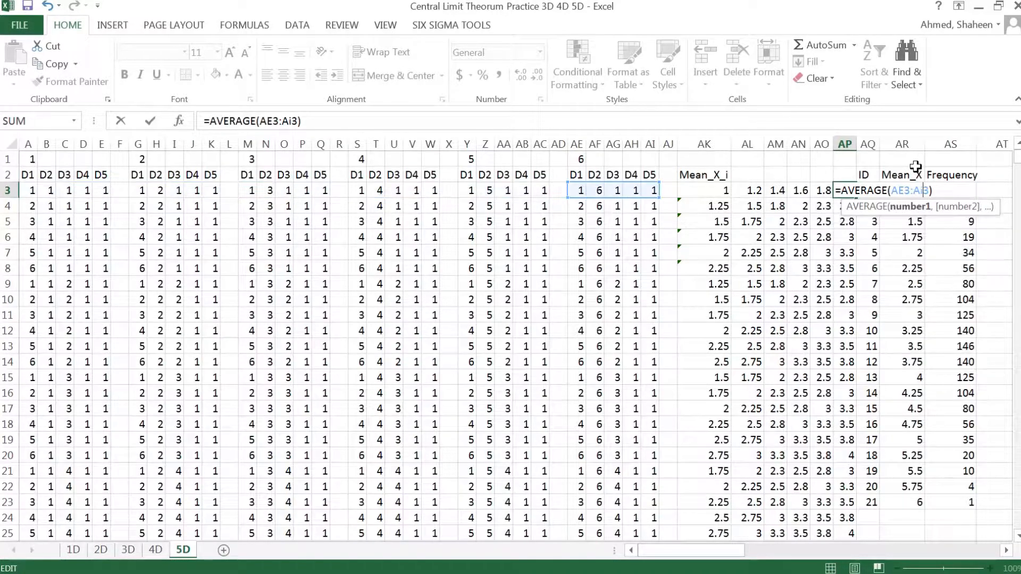
key(Return)
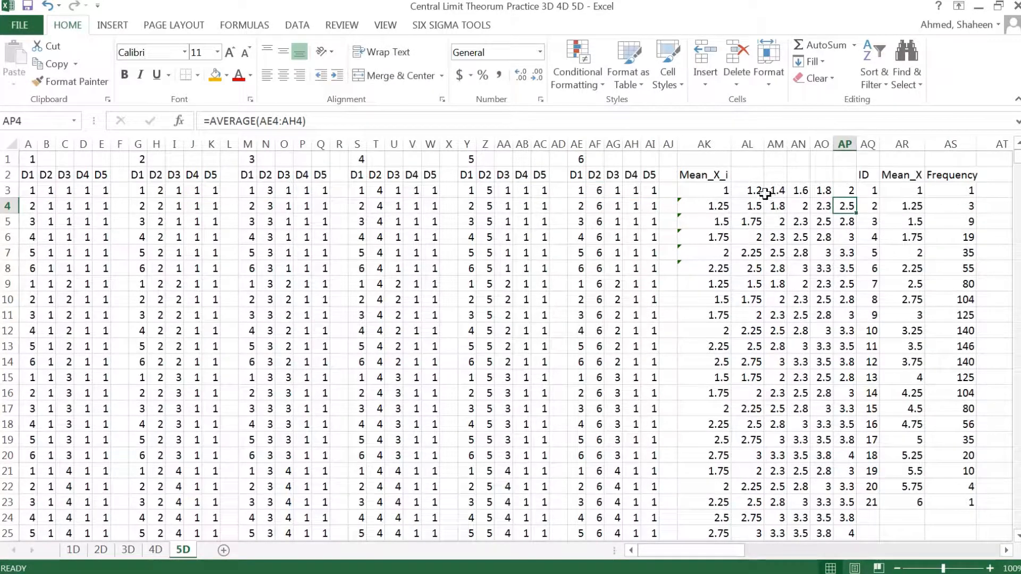
Fill the mean formulas in AL3:AP3 down their existing rows
drag(761, 191, 851, 192)
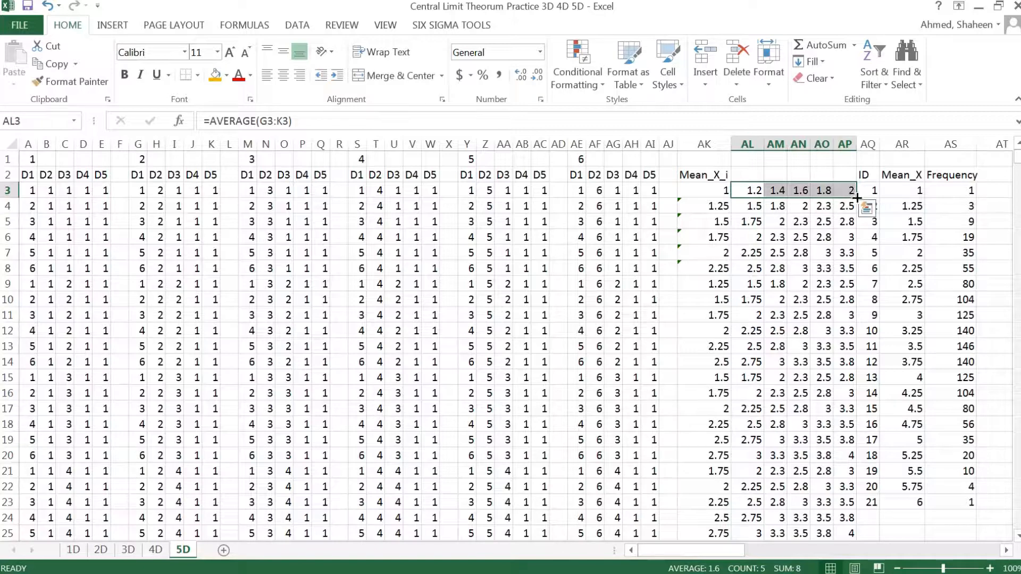
double_click(856, 197)
scroll(904, 303, down, 7)
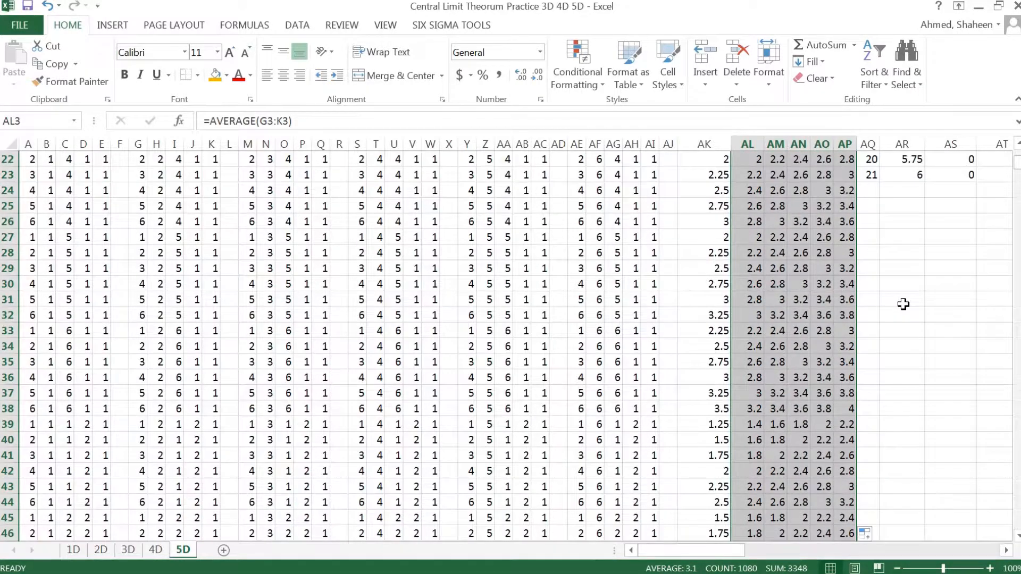
scroll(904, 304, up, 7)
Fill the six mean formulas in AK3:AP3 down to row 1298, the last row of dice combinations
drag(720, 192, 857, 193)
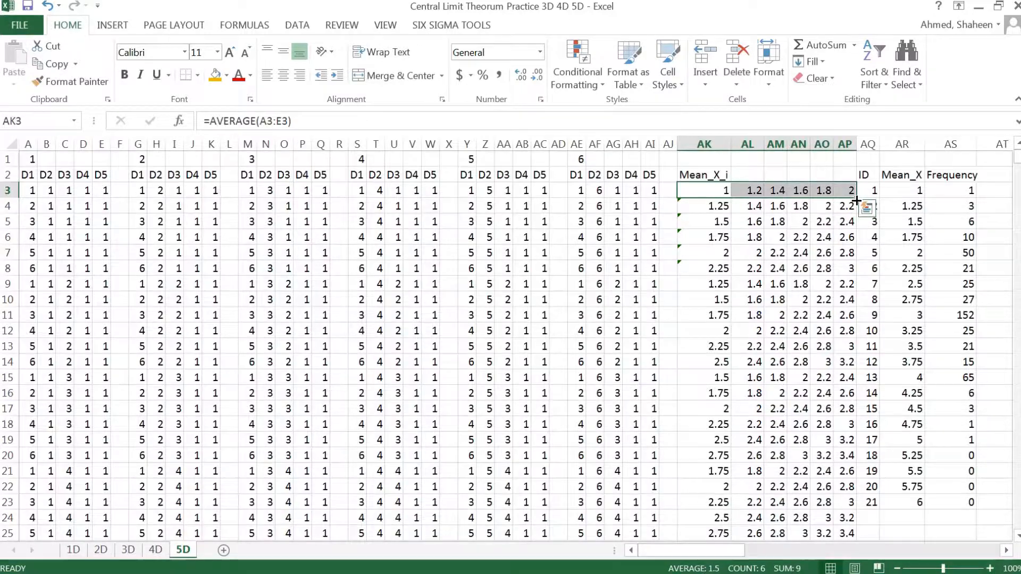
double_click(856, 197)
scroll(830, 319, down, 20)
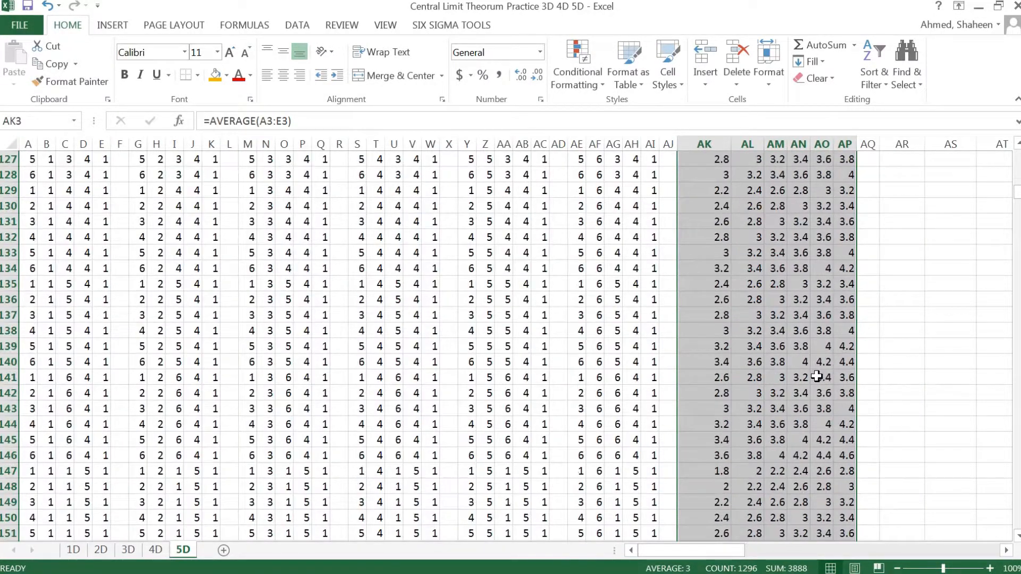
scroll(820, 373, down, 20)
scroll(843, 317, up, 6)
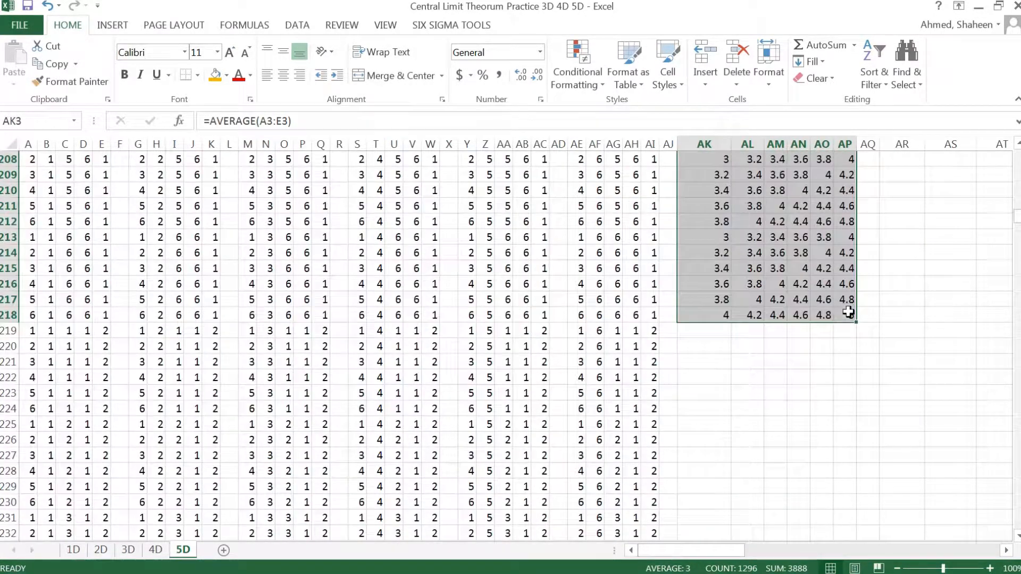
drag(858, 324, 904, 501)
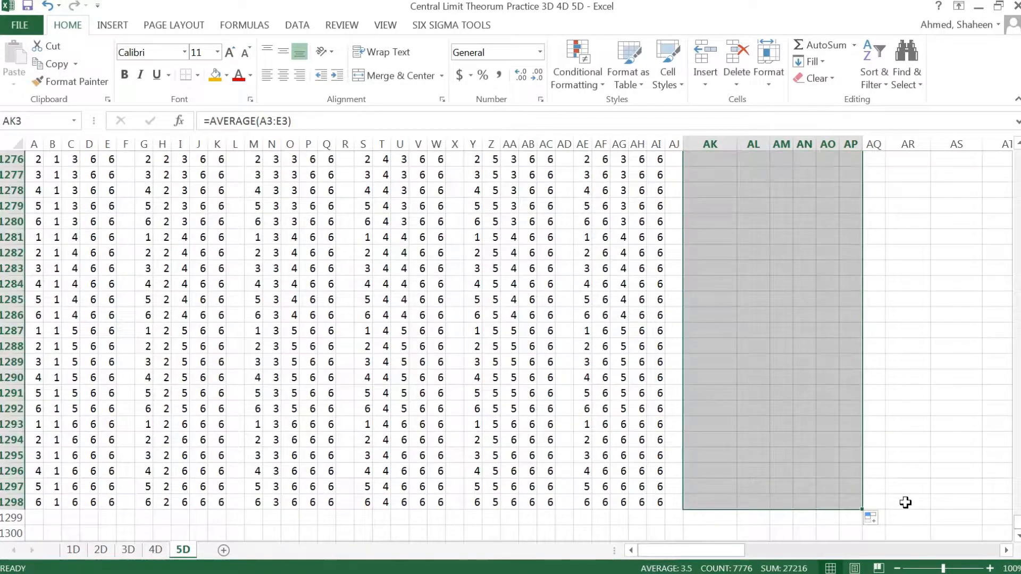
Try to build the Mean_X series by entering 1.2 in AR4 and filling AR3:AR4 down to row 33
drag(1018, 523, 1018, 149)
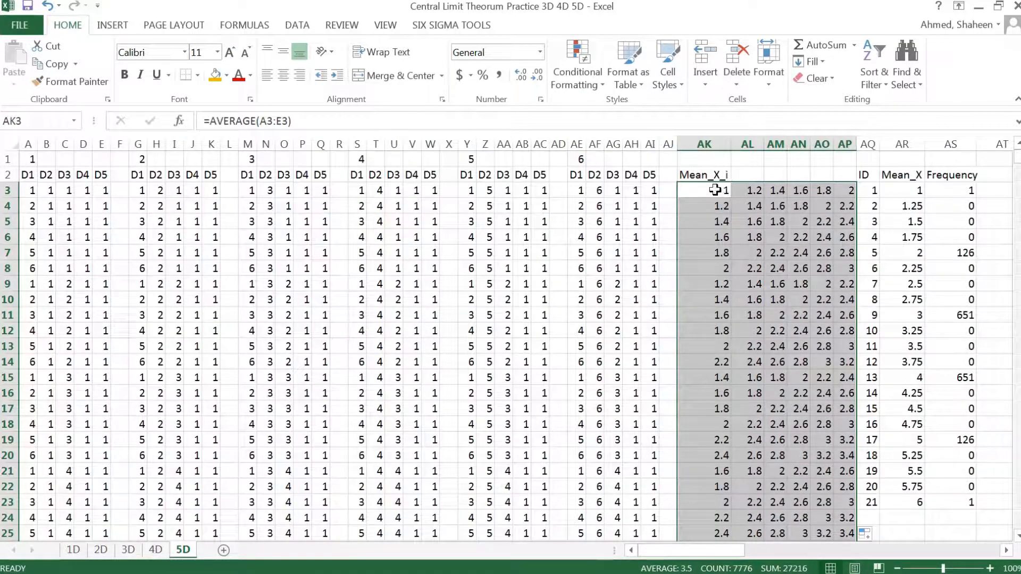
click(916, 205)
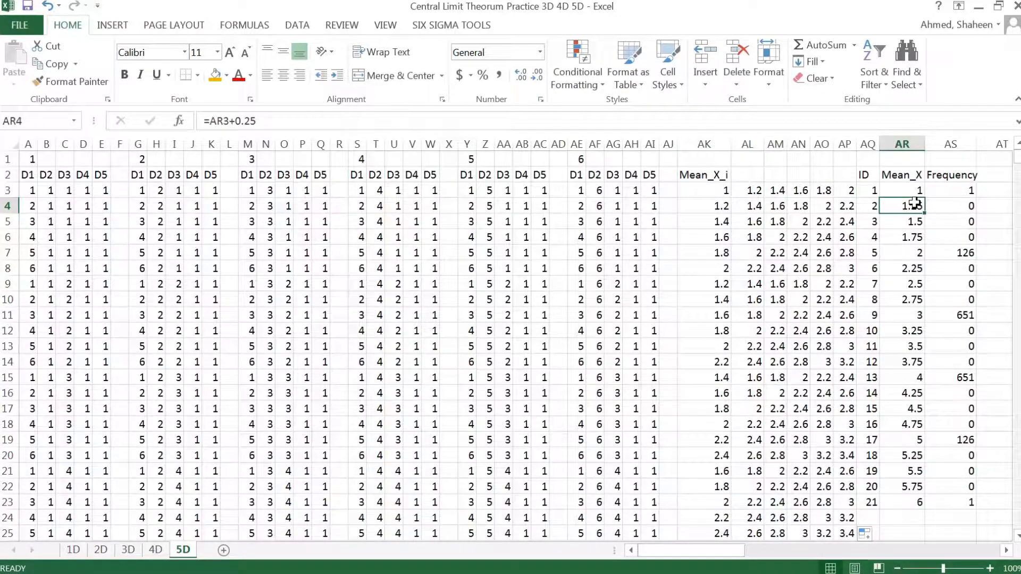
text(1.2)
key(Return)
drag(905, 190, 937, 550)
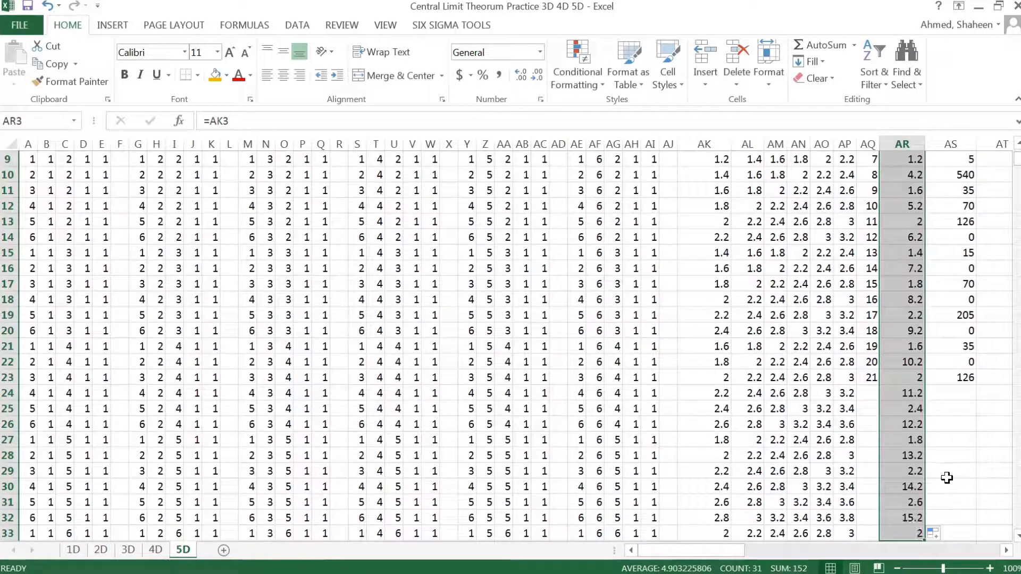
scroll(943, 479, up, 3)
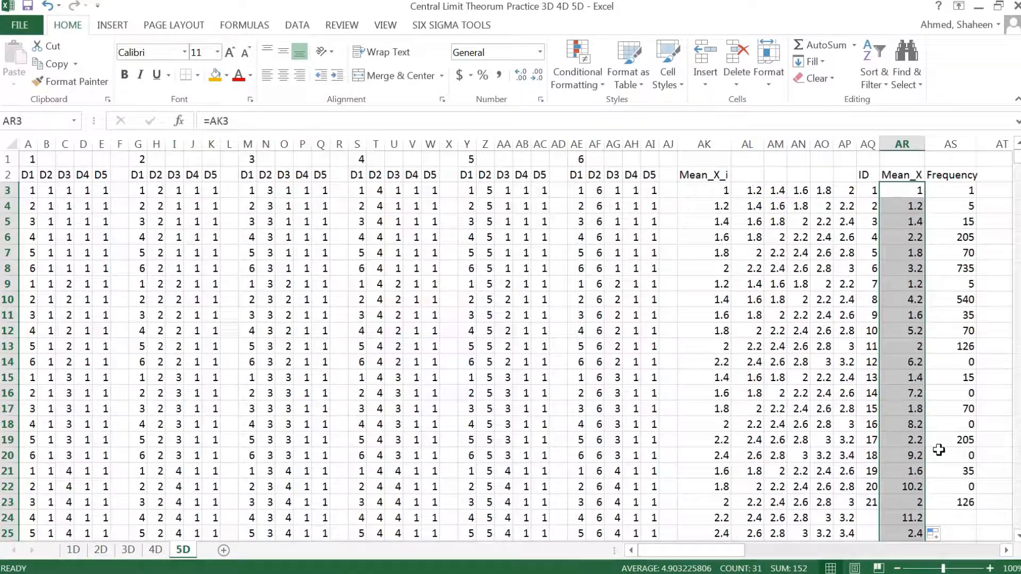
Enter =AR3+0.2 in AR4, fill it down the Mean_X column and clear the values beyond 6 from AR29 down
click(914, 205)
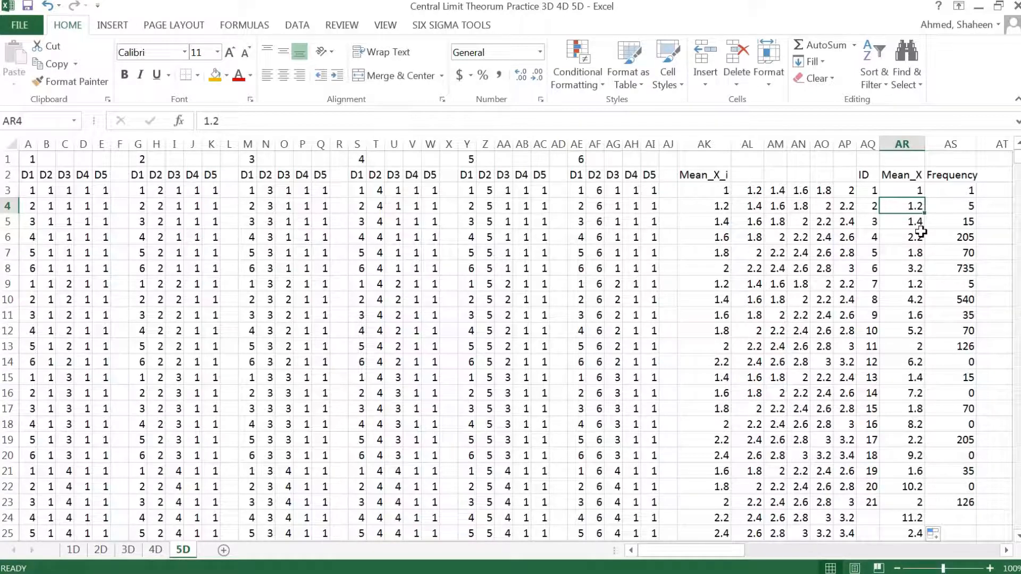
text(=)
click(903, 189)
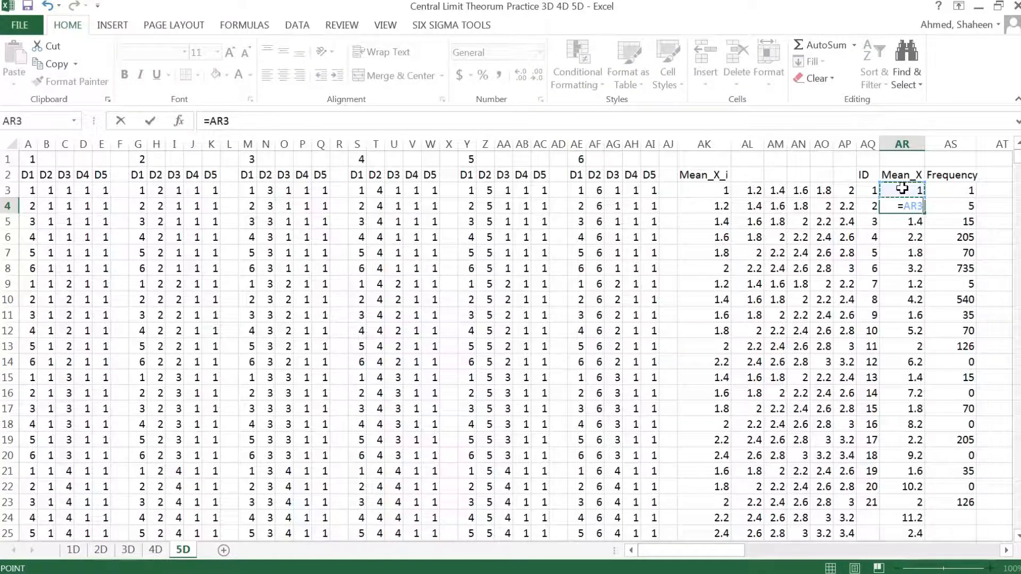
text(+.2)
key(Return)
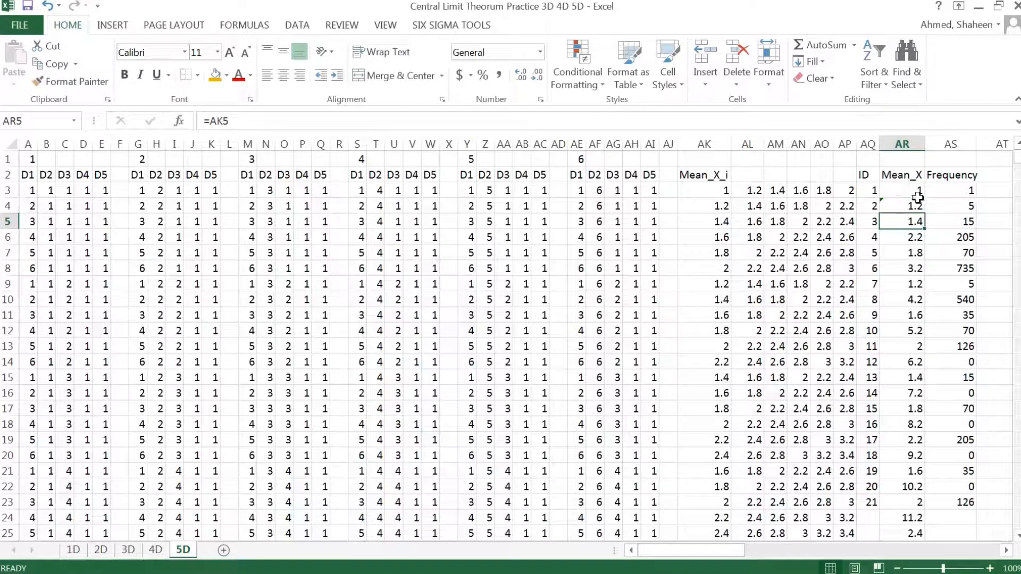
click(916, 205)
drag(927, 214, 927, 398)
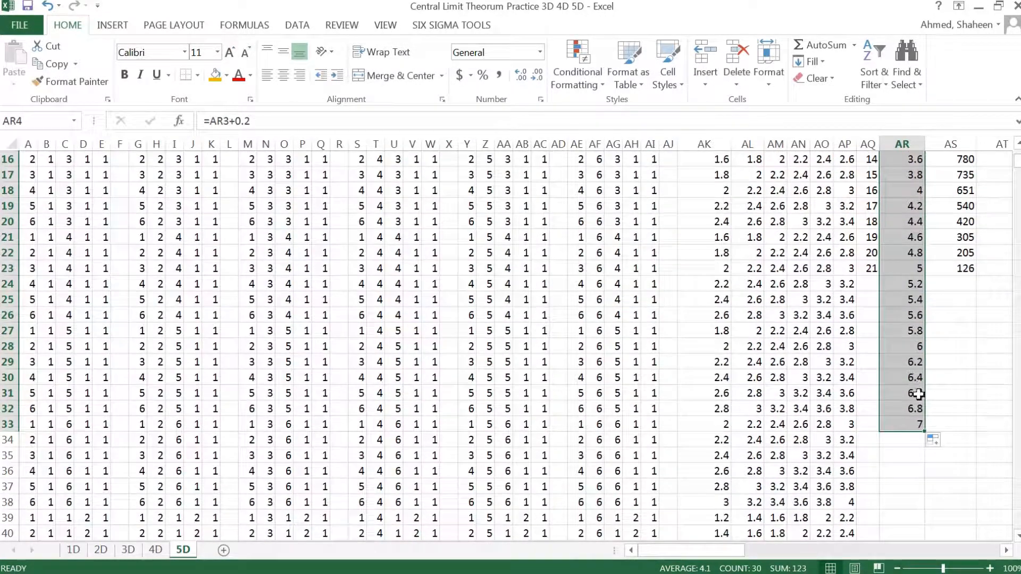
drag(913, 364, 945, 477)
key(Delete)
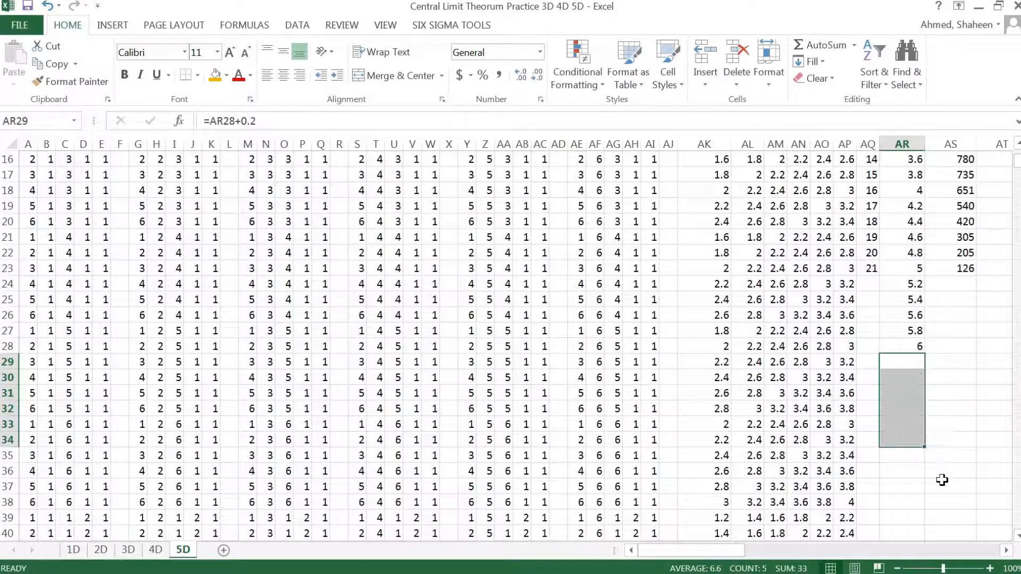
Extend the ID numbering in column AQ down to 26 in row 28, alongside the Mean_X values
scroll(978, 422, up, 4)
drag(870, 416, 873, 453)
scroll(885, 372, down, 4)
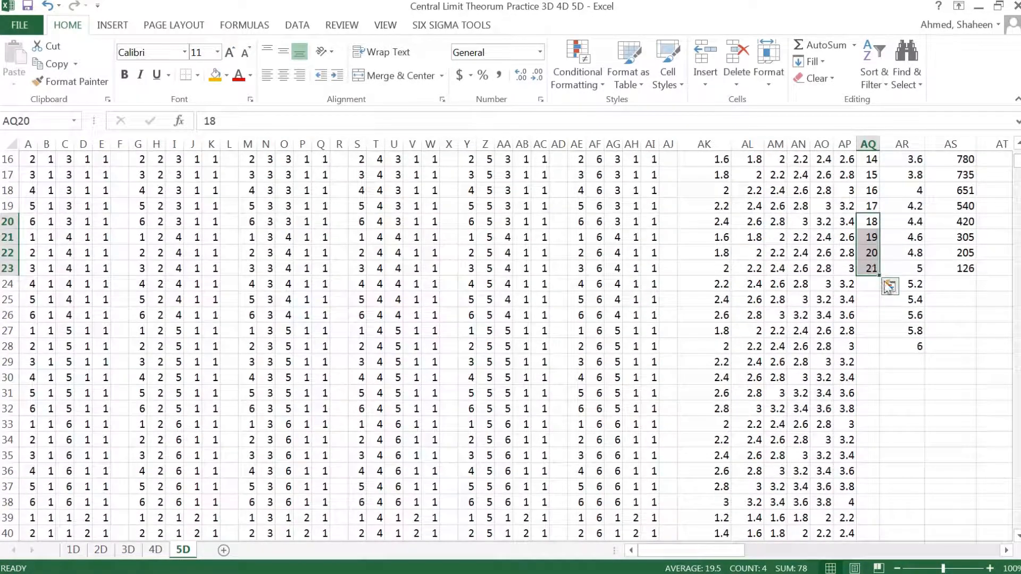
drag(880, 277, 881, 352)
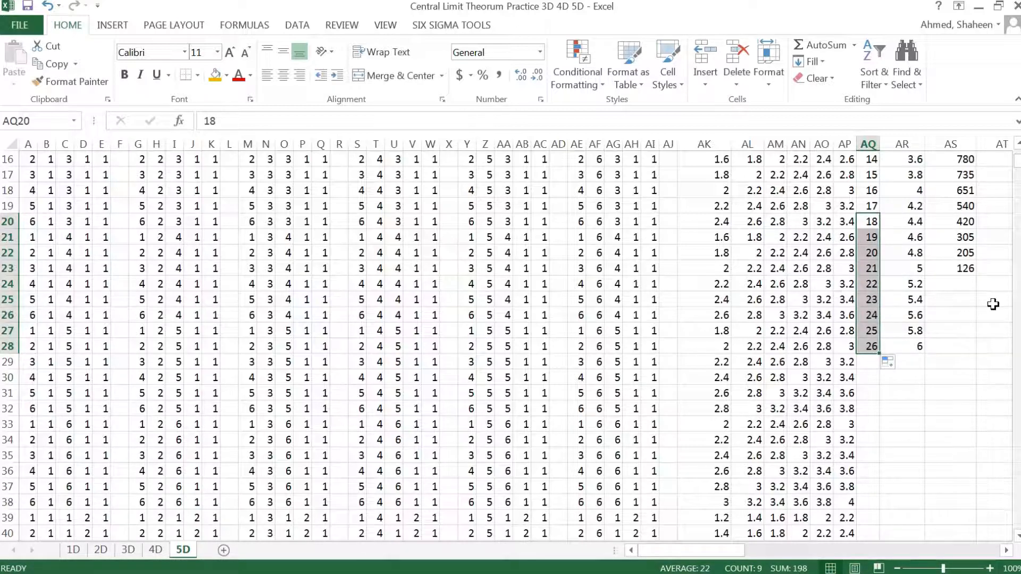
Try to extend the COUNTIF frequency formula from AS23 down the whole Frequency column, and undo that fill
click(965, 270)
double_click(979, 275)
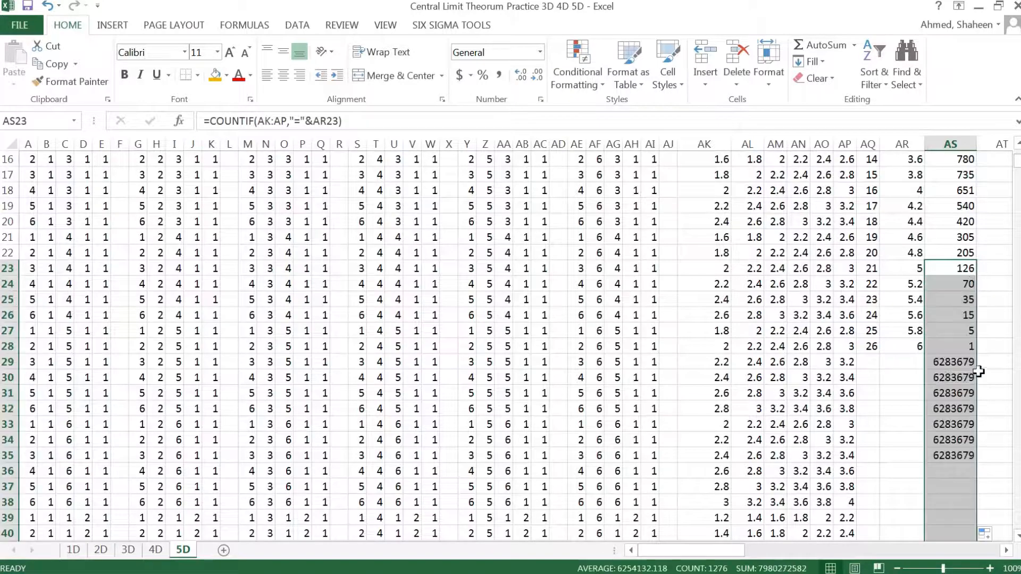
click(955, 361)
scroll(1005, 411, down, 2)
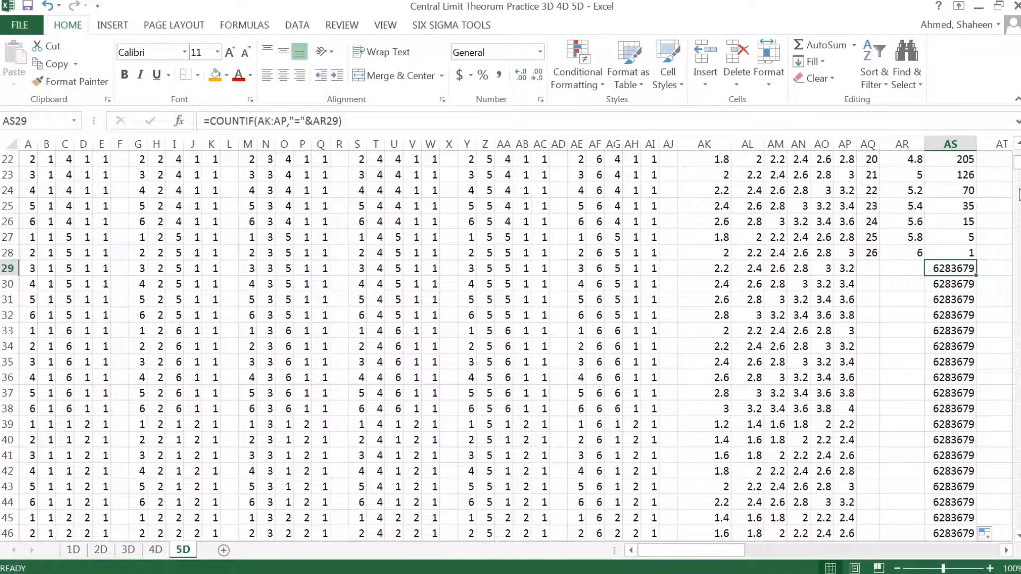
key(ctrl+z)
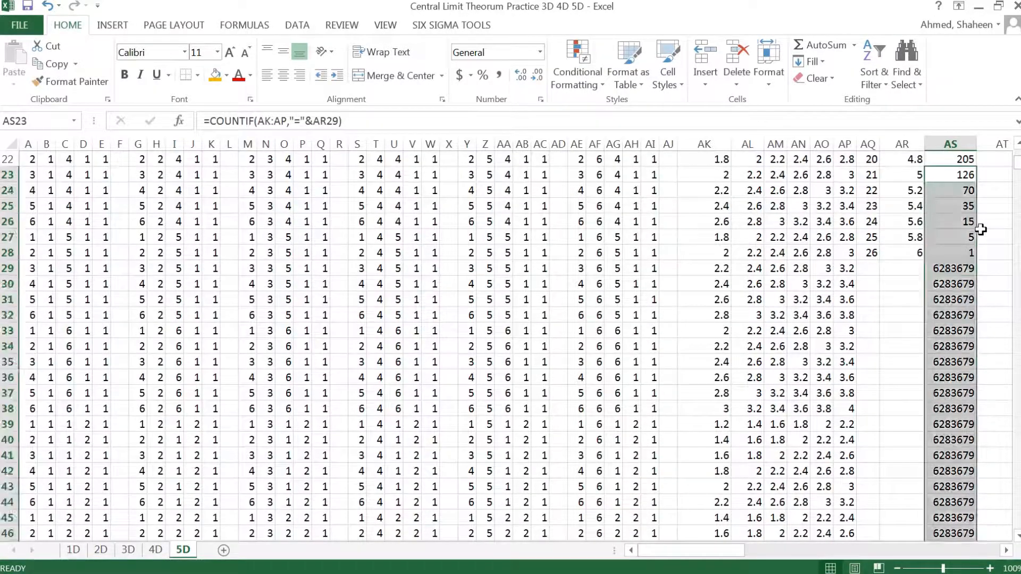
Fill the COUNTIF frequency formula from AS23 down to AS28, the row where Mean_X is 6
scroll(980, 300, up, 3)
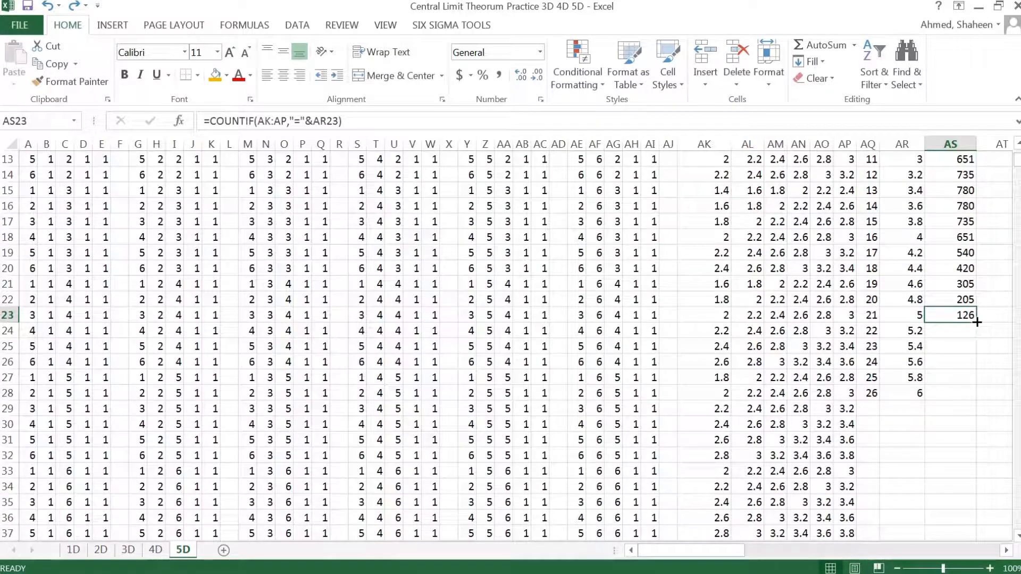
drag(978, 322, 973, 394)
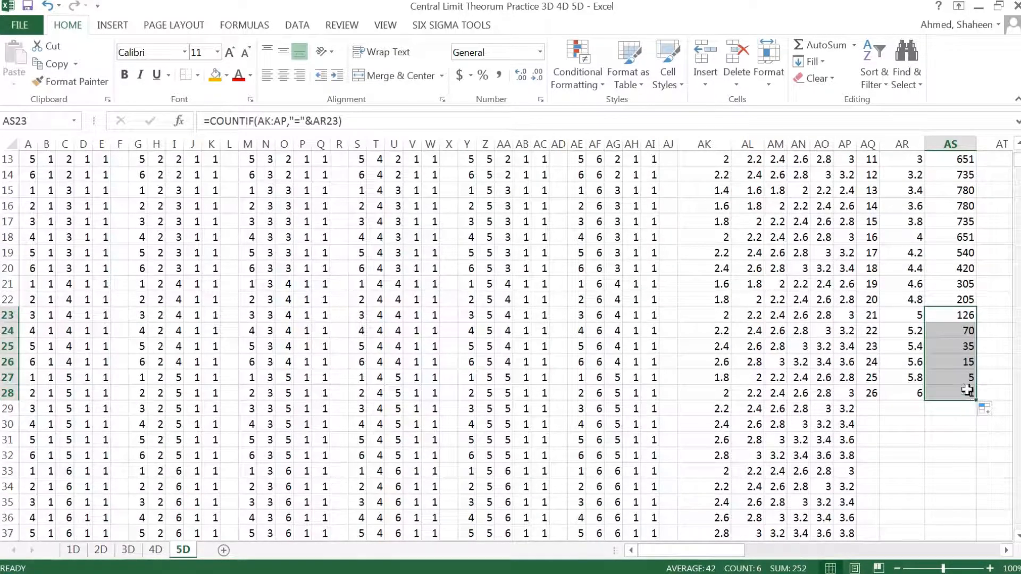
Chart the Mean_X and Frequency data in AR2:AS28 as a scatter with smooth lines and markers, and enlarge the chart down to row 21
click(967, 391)
scroll(967, 391, up, 4)
shift+click(913, 174)
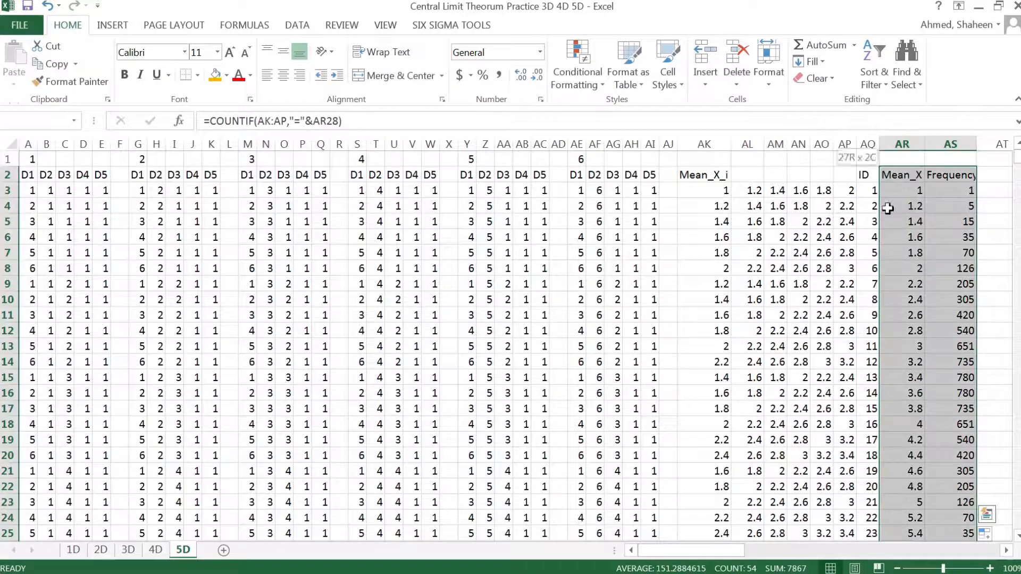
click(287, 30)
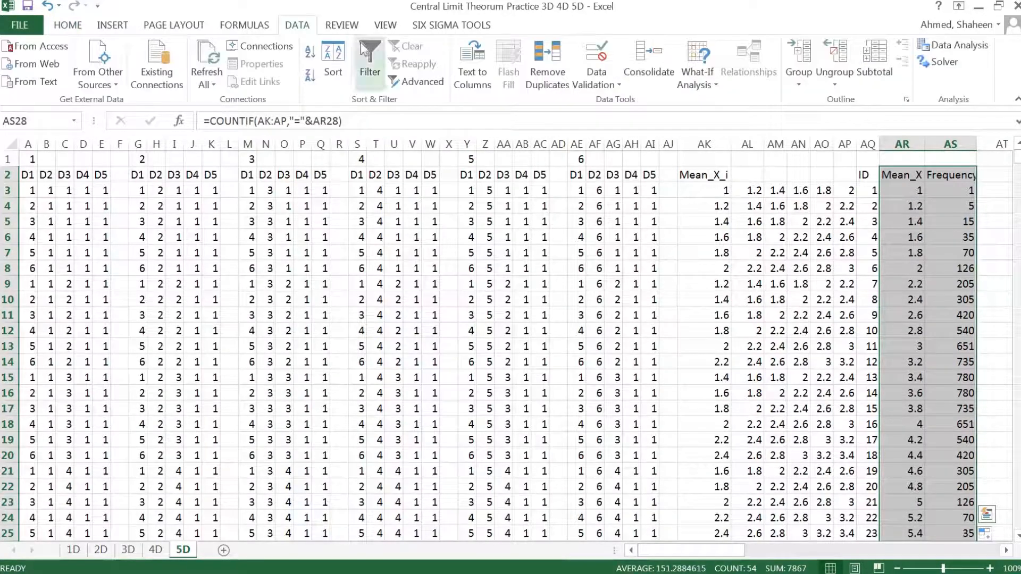
click(121, 27)
click(499, 79)
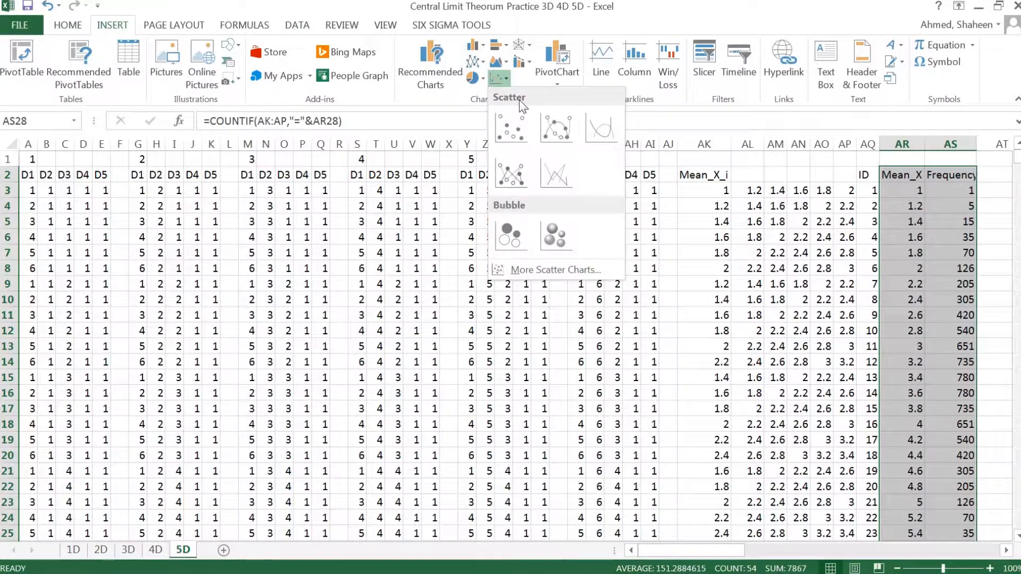
click(551, 126)
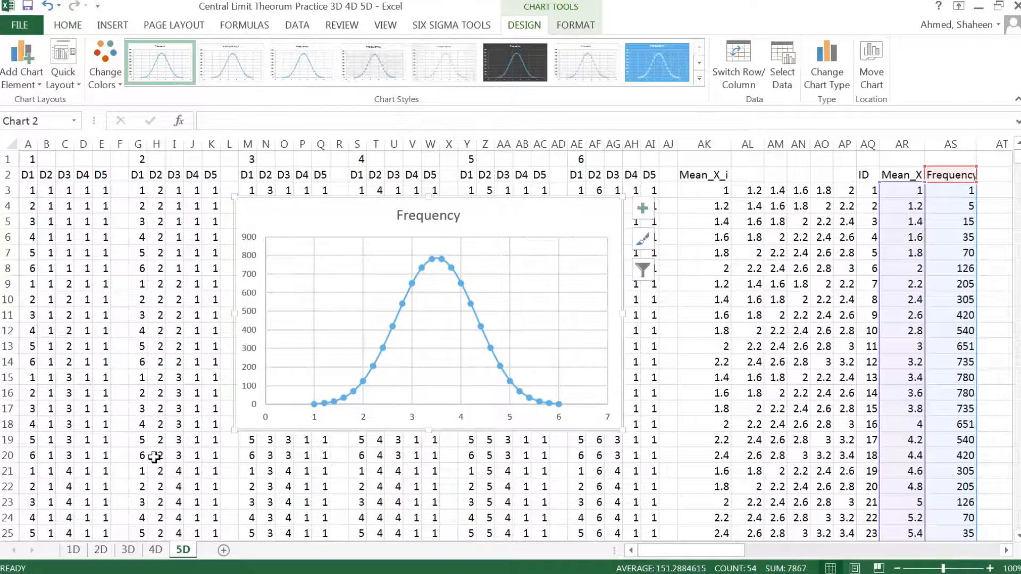
drag(232, 431, 175, 483)
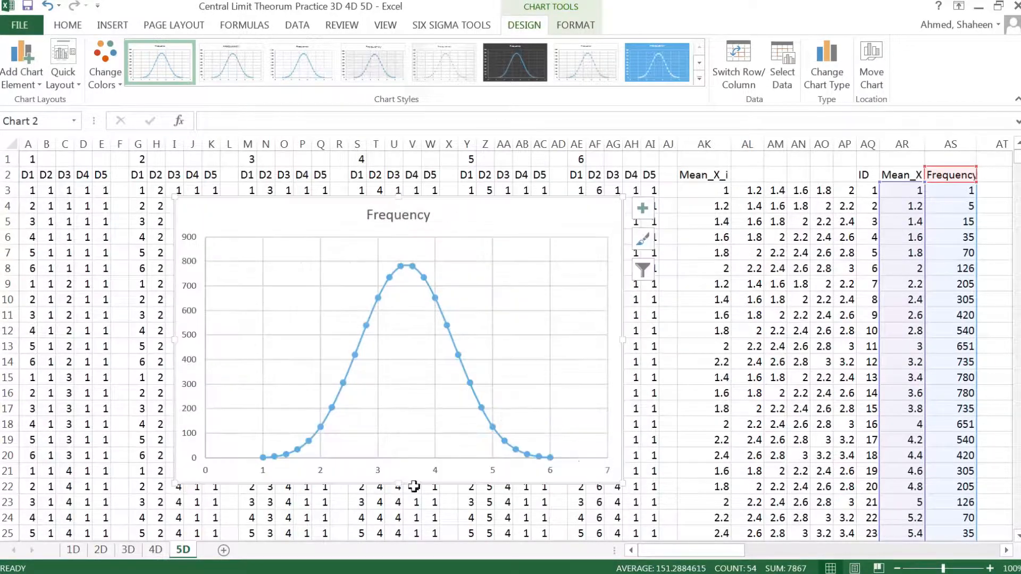
Add axis titles to the frequency chart and set the vertical axis title to "Probbility/Frequency"
click(642, 209)
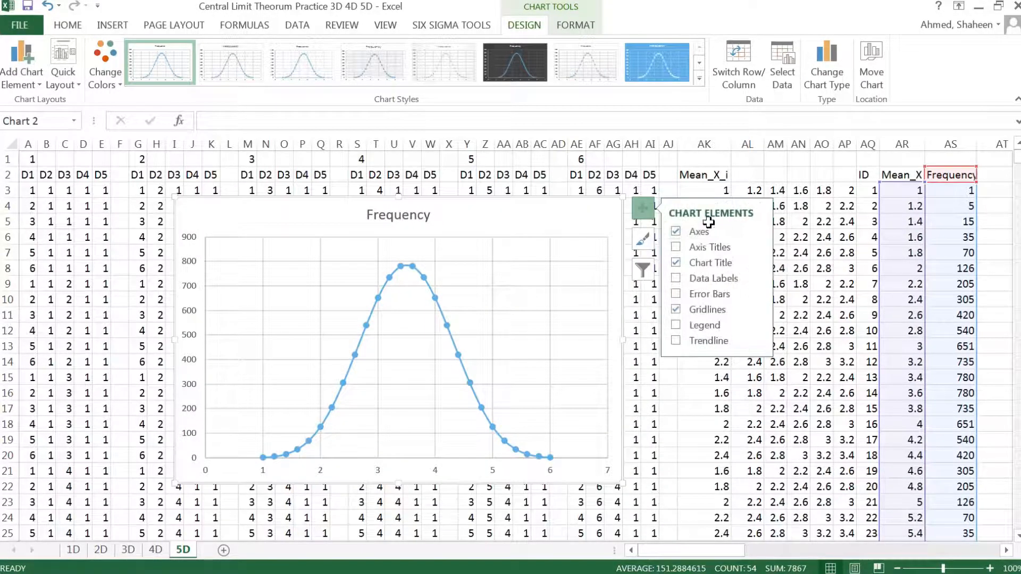
click(676, 247)
click(215, 341)
click(201, 321)
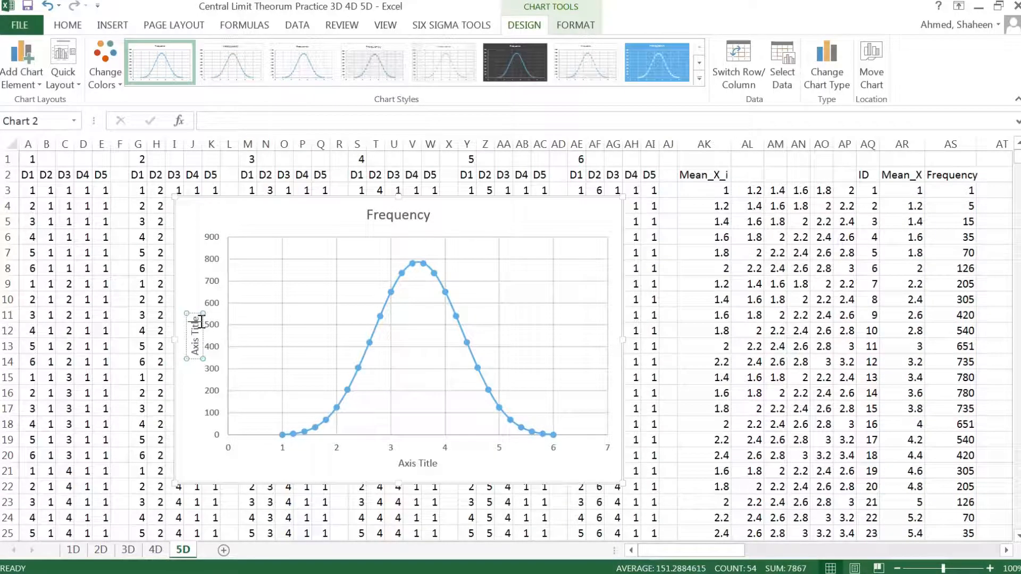
triple_click(198, 322)
key(Delete)
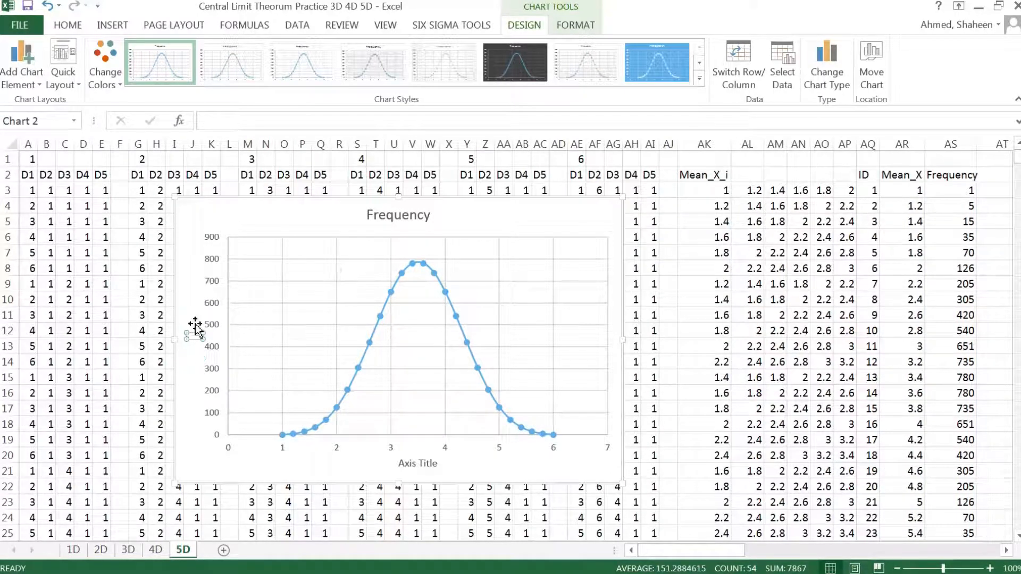
text(Probability(F)
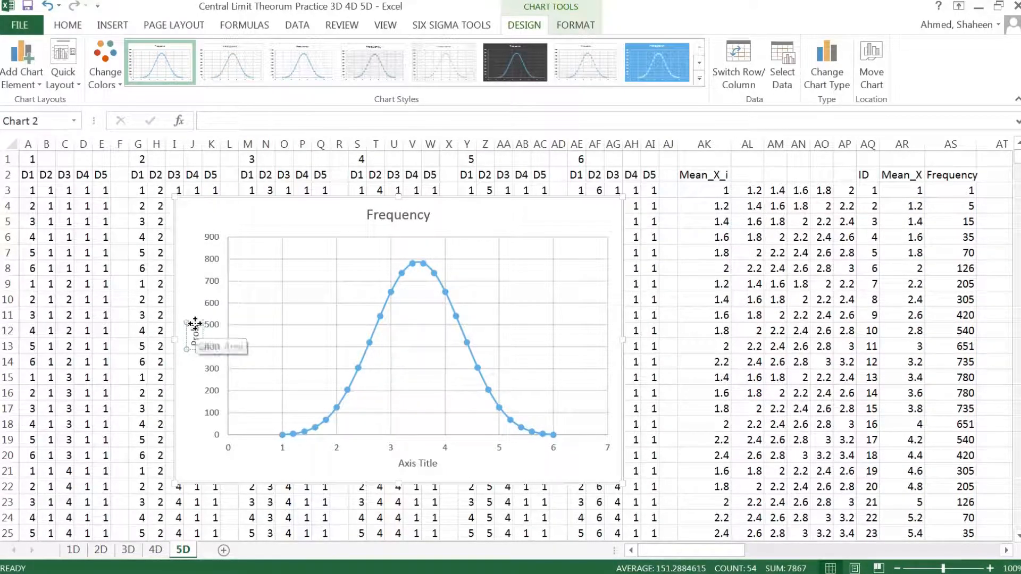
text(re)
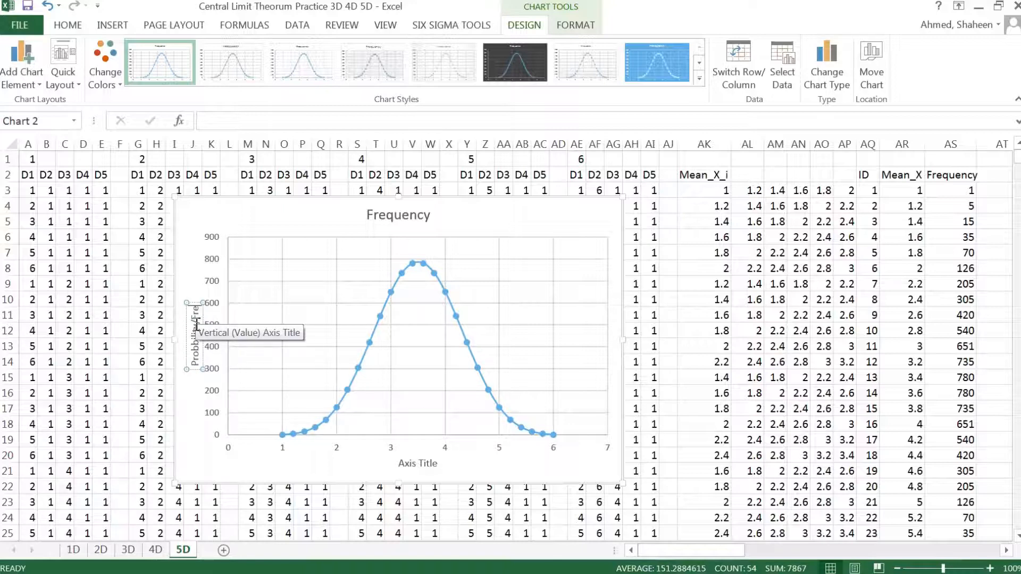
text(que)
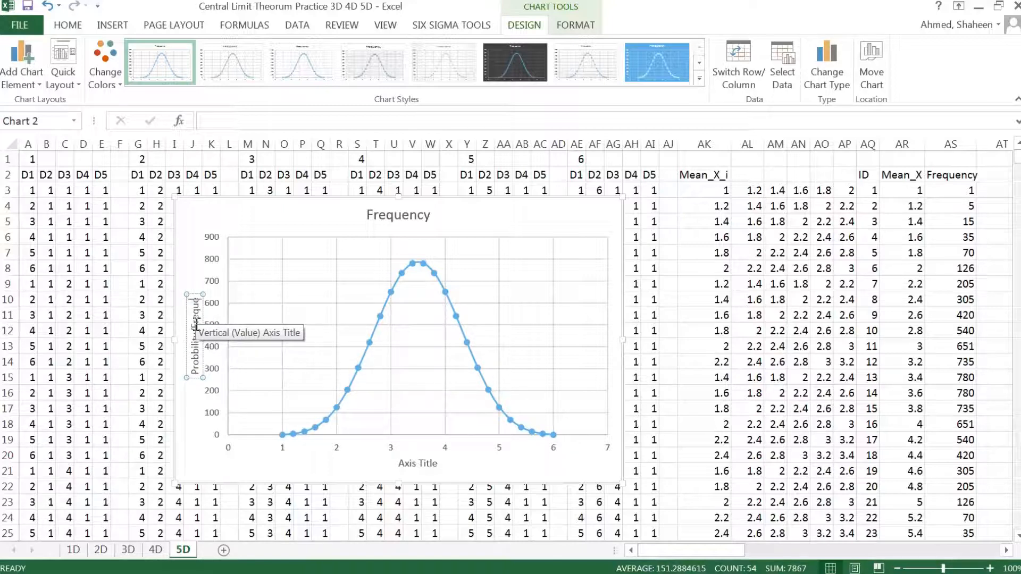
text(ncy)
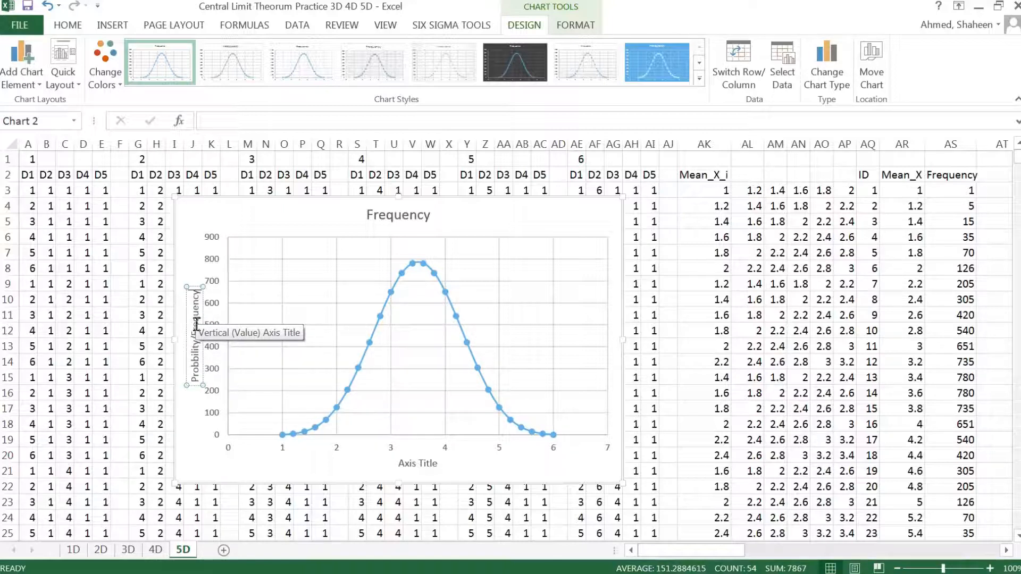
Set the chart's horizontal axis title to "Mean of X's" and move the chart slightly up and left, to just below row 2
click(408, 460)
double_click(408, 461)
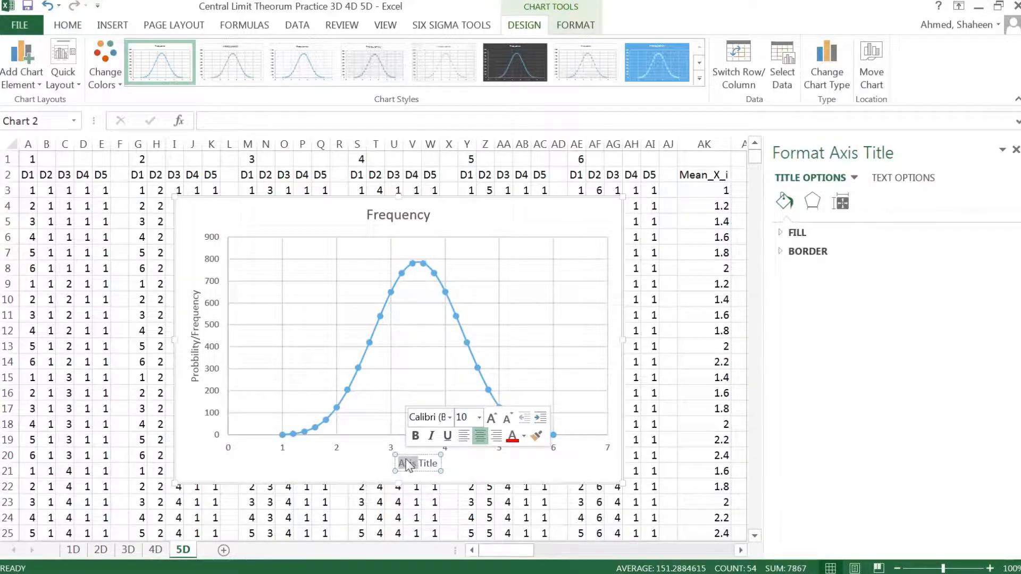
key(Delete)
key(Delete)
key(Delete)
key(Delete)
key(Delete)
key(Delete)
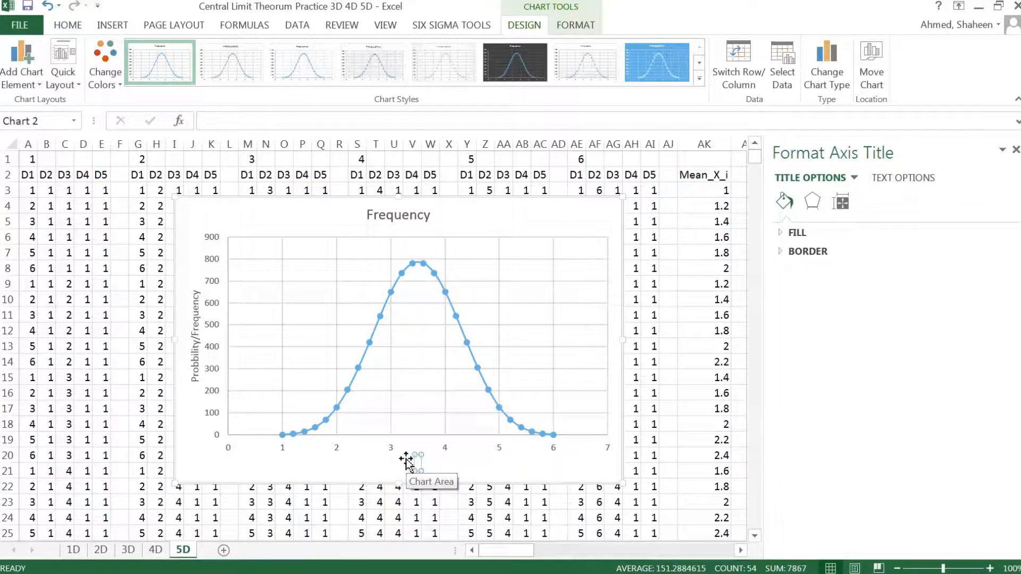
text(M)
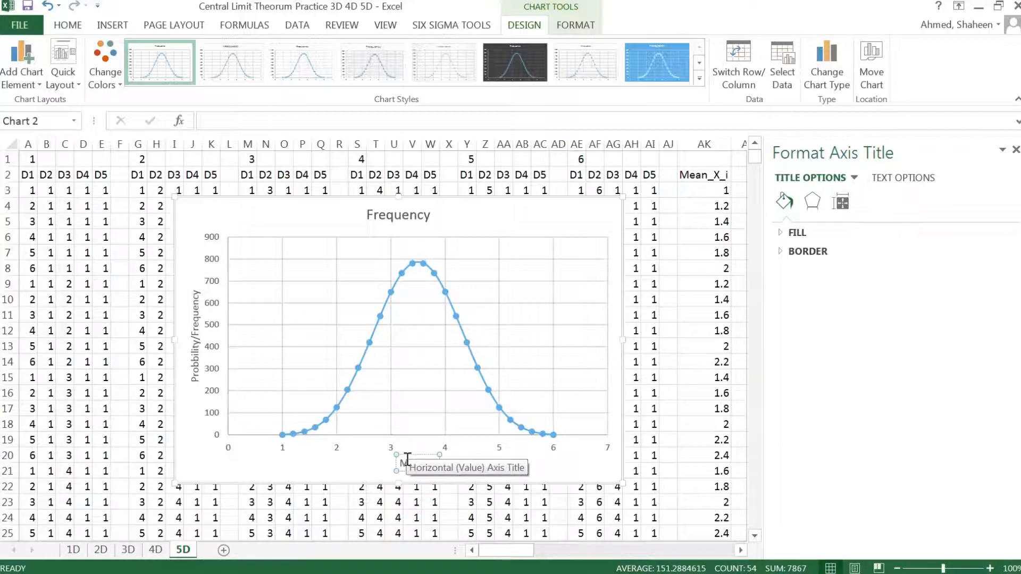
text(ean of X's)
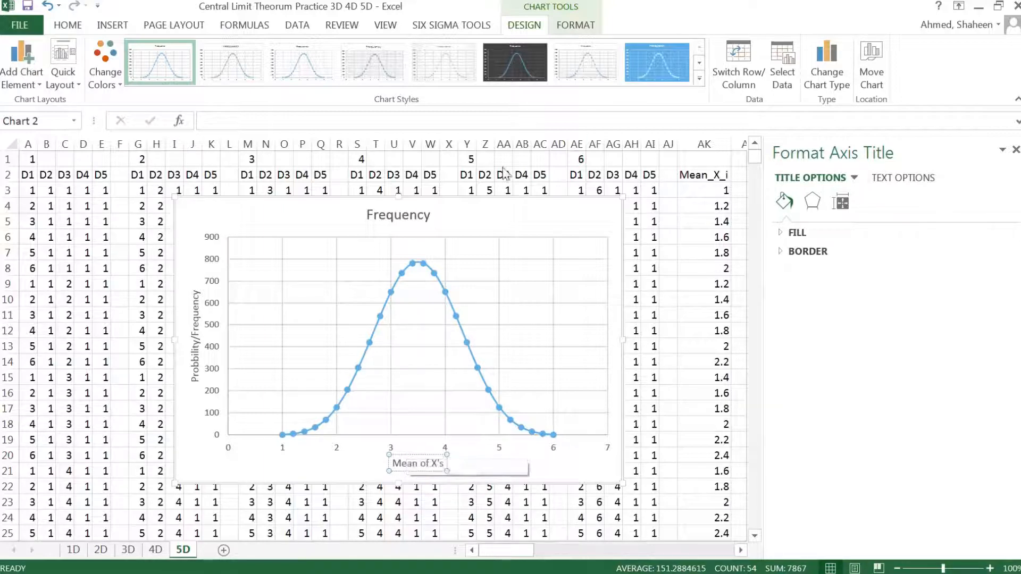
drag(519, 206, 507, 187)
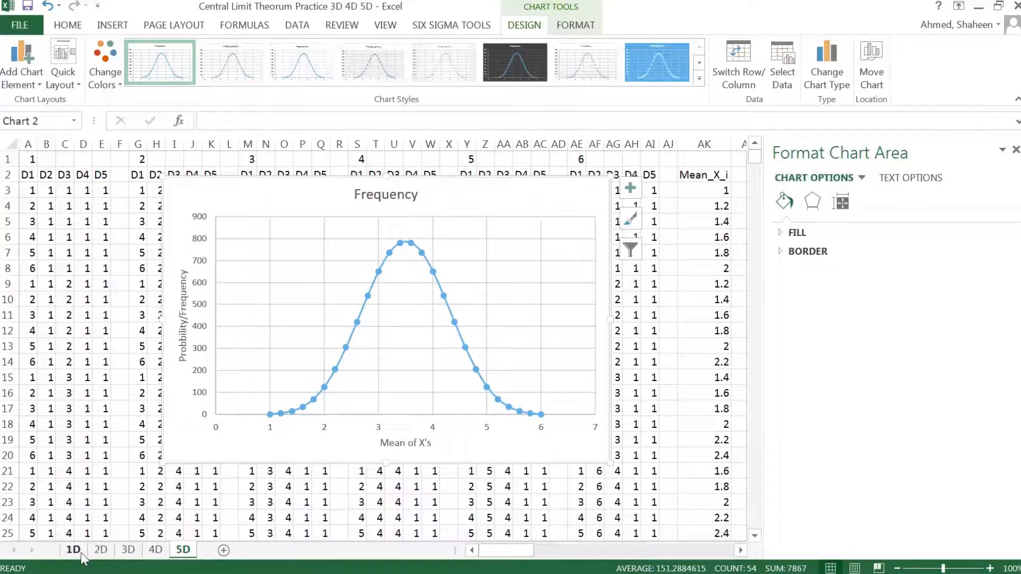
Compare the distribution charts on the 1D, 2D, 3D and 4D sheets, closing the formatting pane, and return to the 5D sheet
click(73, 550)
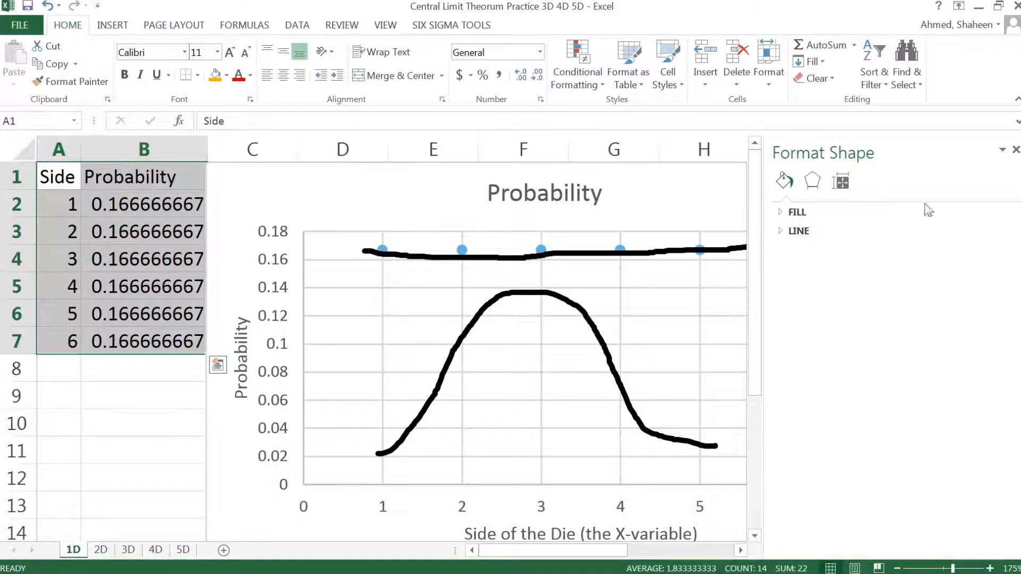
click(1016, 150)
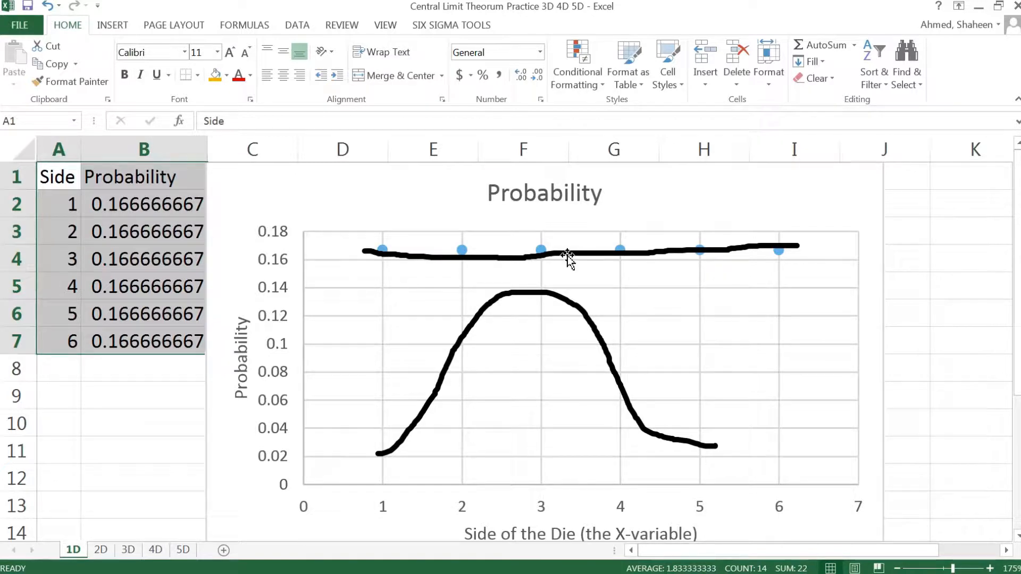
click(101, 550)
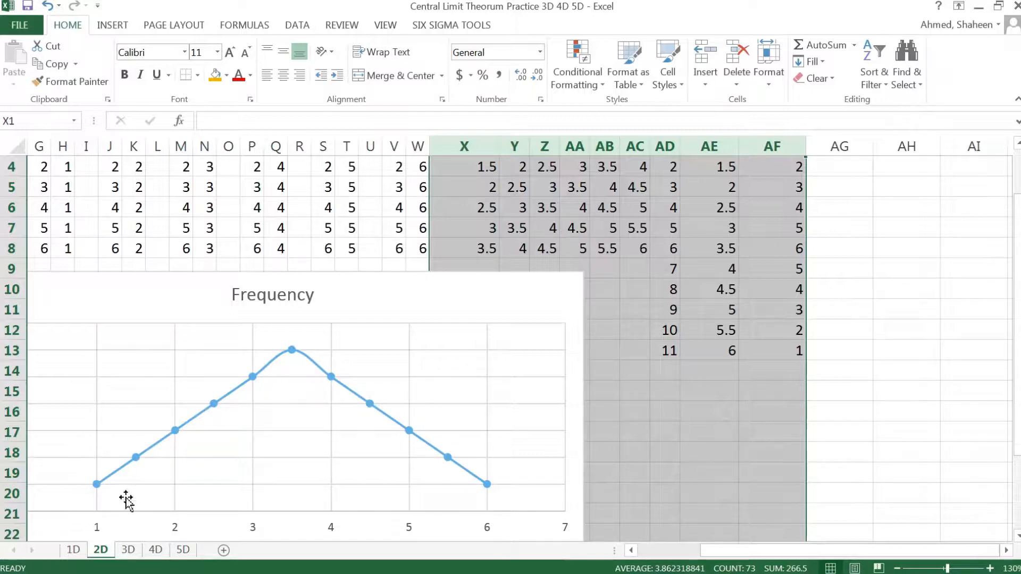
click(128, 551)
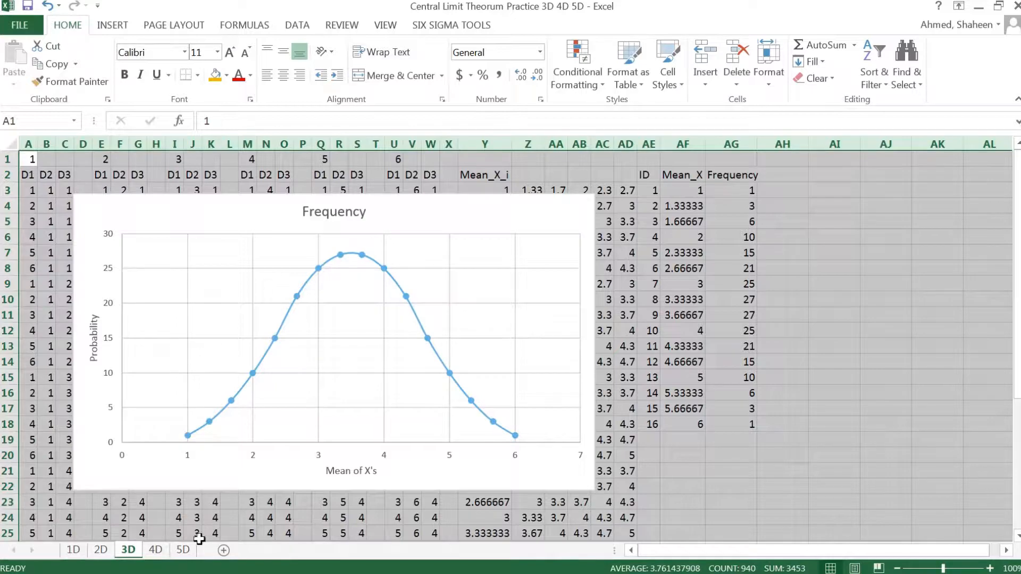
click(155, 551)
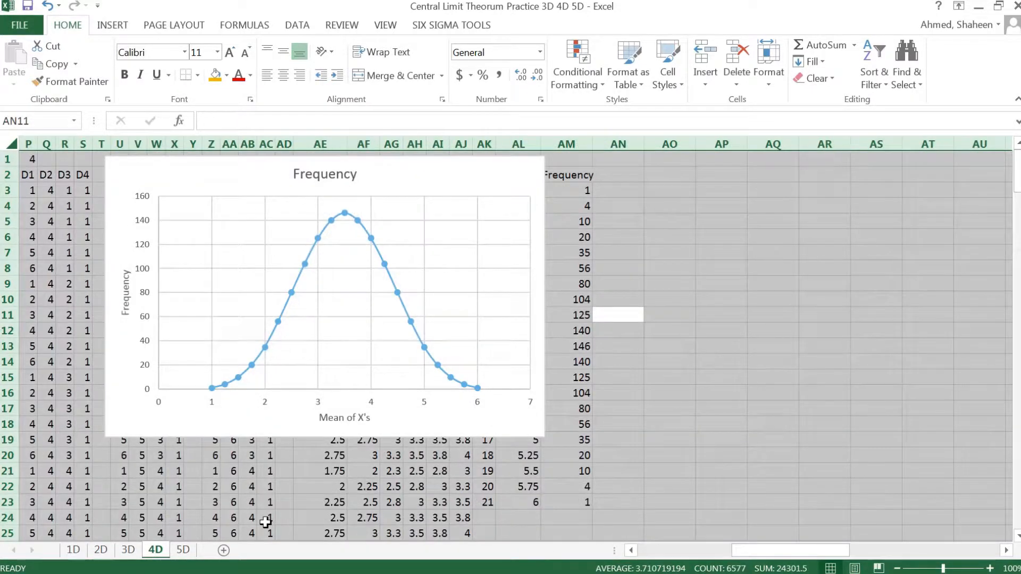
click(183, 551)
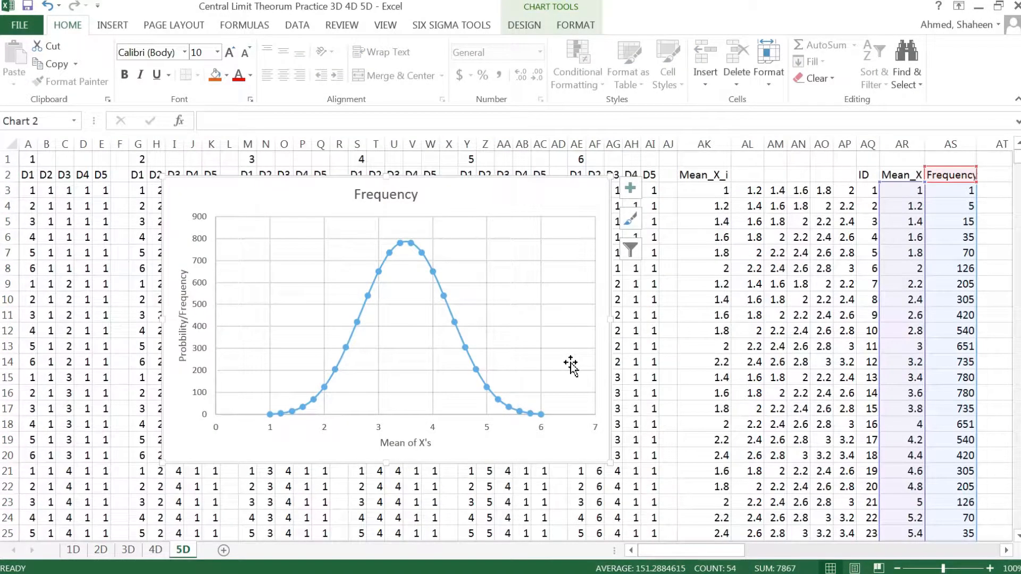